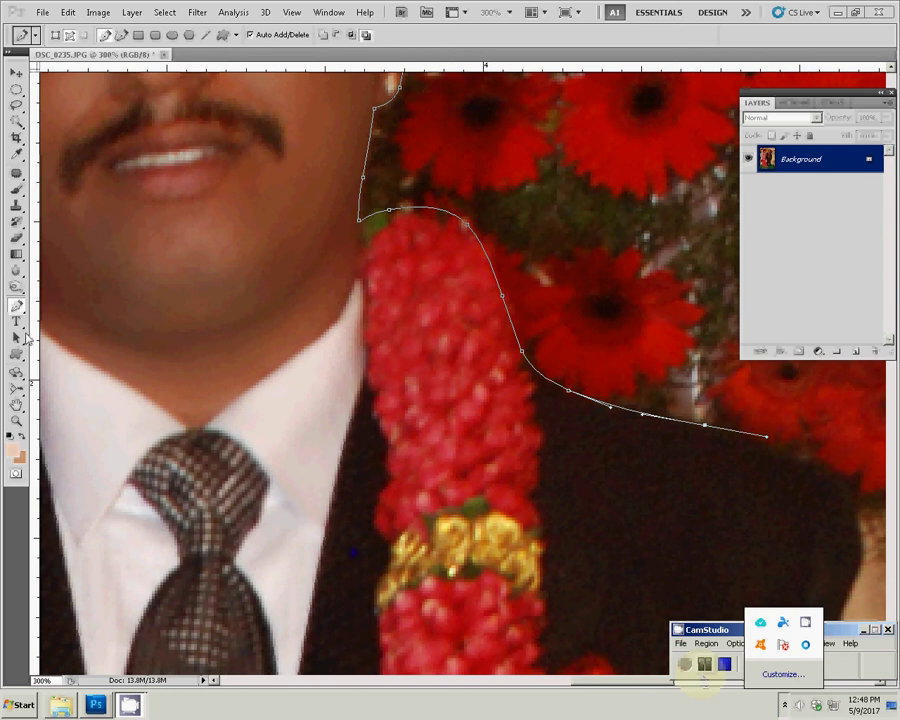
Trace the Pen path down the groom's chin, jacket edge and fingertips to the trousers.
{"action": "left_click", "coordinate": [363, 330]}
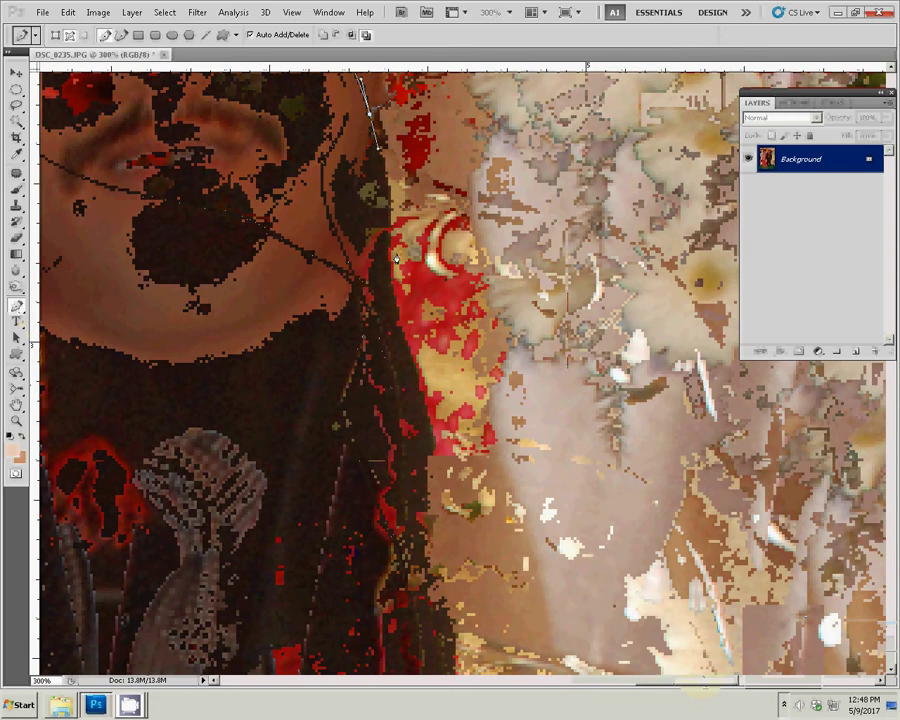
{"action": "left_click", "coordinate": [395, 299]}
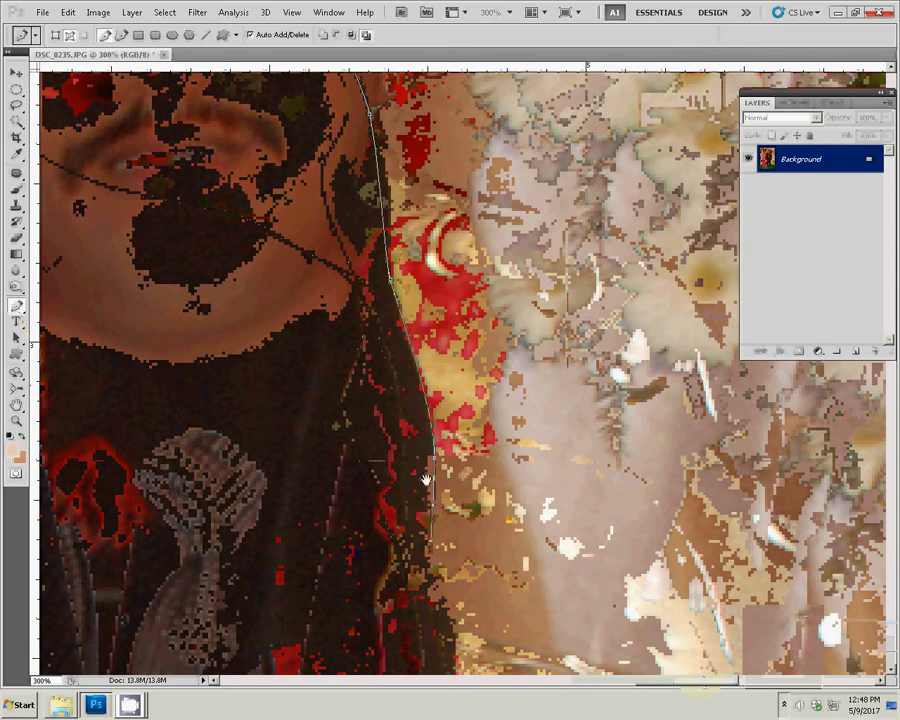
{"action": "left_click", "coordinate": [393, 419]}
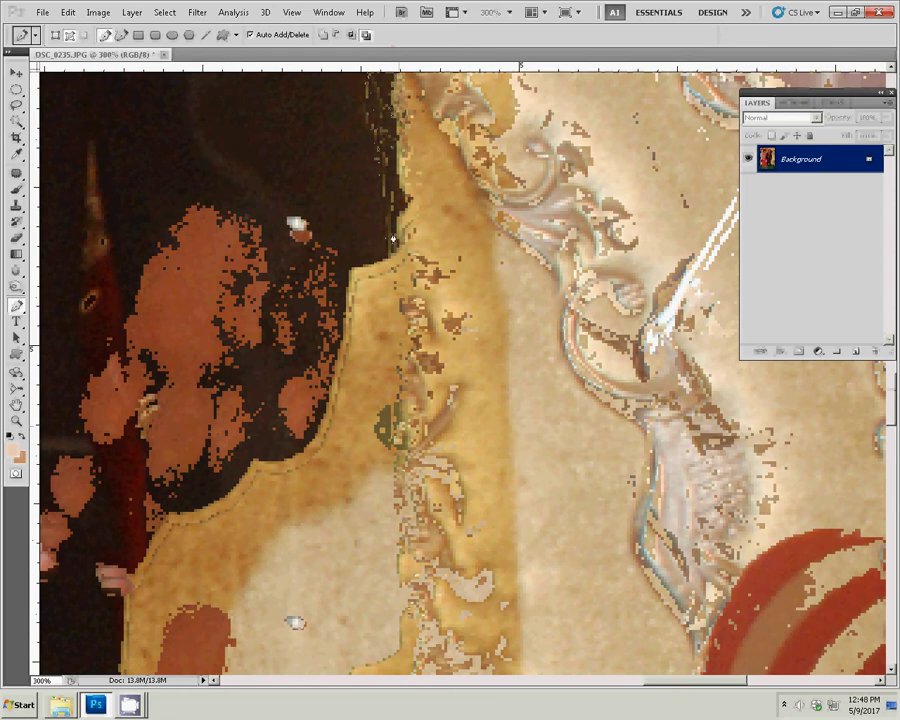
{"action": "left_click_drag", "start_coordinate": [356, 260], "coordinate": [347, 287]}
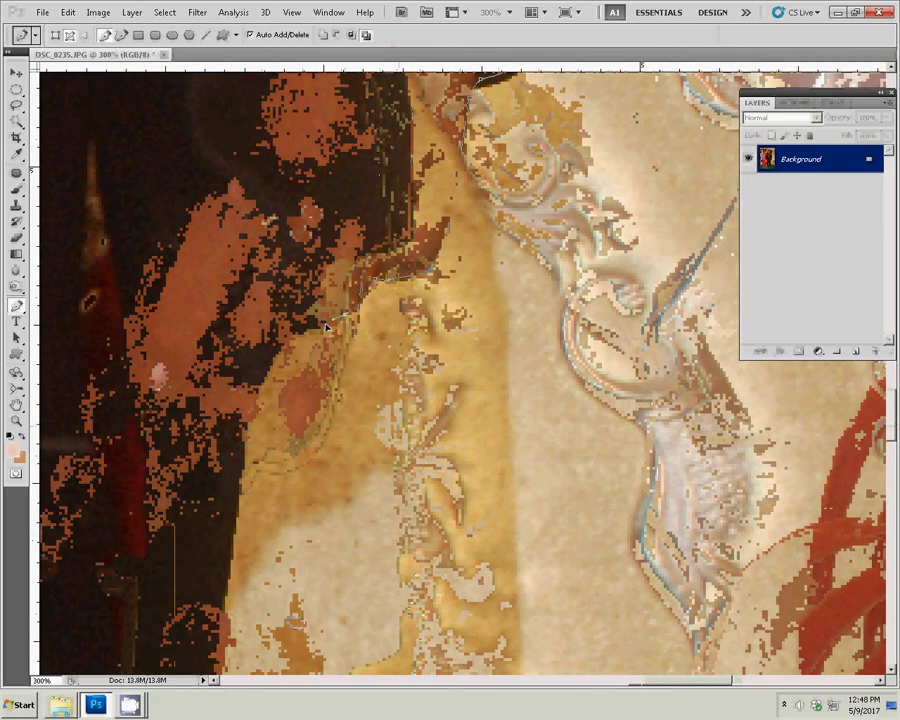
{"action": "left_click", "coordinate": [292, 331]}
{"action": "left_click", "coordinate": [255, 407]}
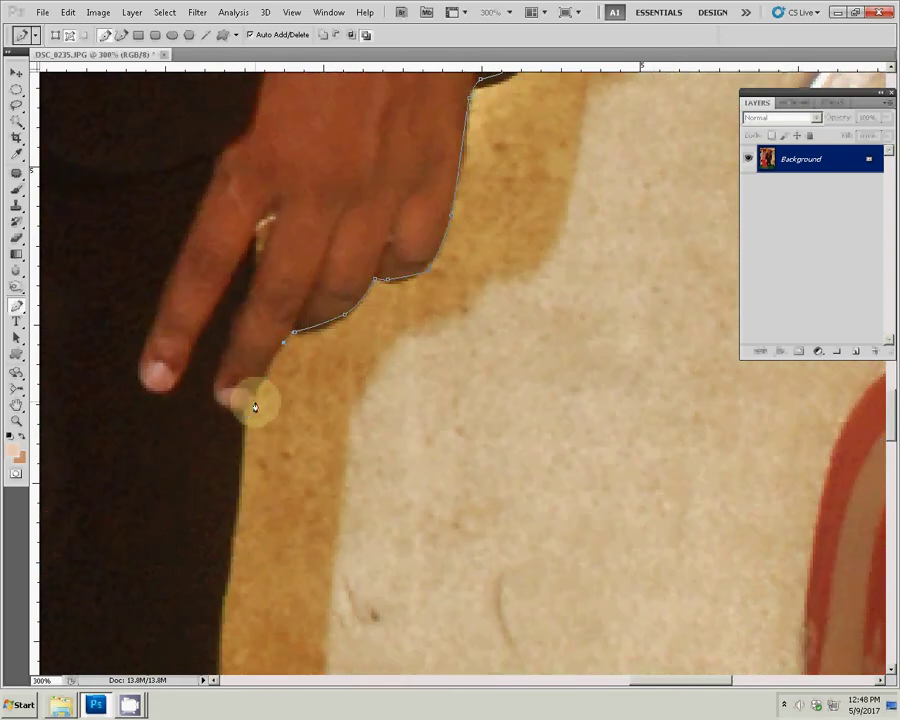
{"action": "left_click", "coordinate": [265, 585]}
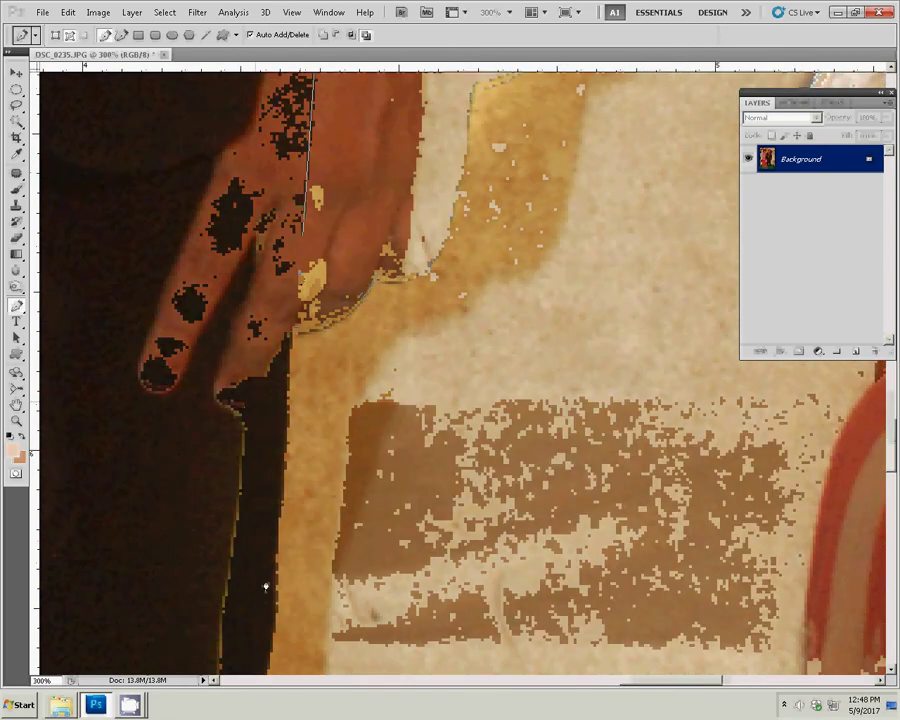
Continue the path down the trouser edge and around the front and sole of the shoe.
{"action": "mouse_move", "coordinate": [282, 632]}
{"action": "left_mouse_down"}
{"action": "mouse_move", "coordinate": [364, 152]}
{"action": "mouse_move", "coordinate": [313, 385]}
{"action": "left_mouse_up"}
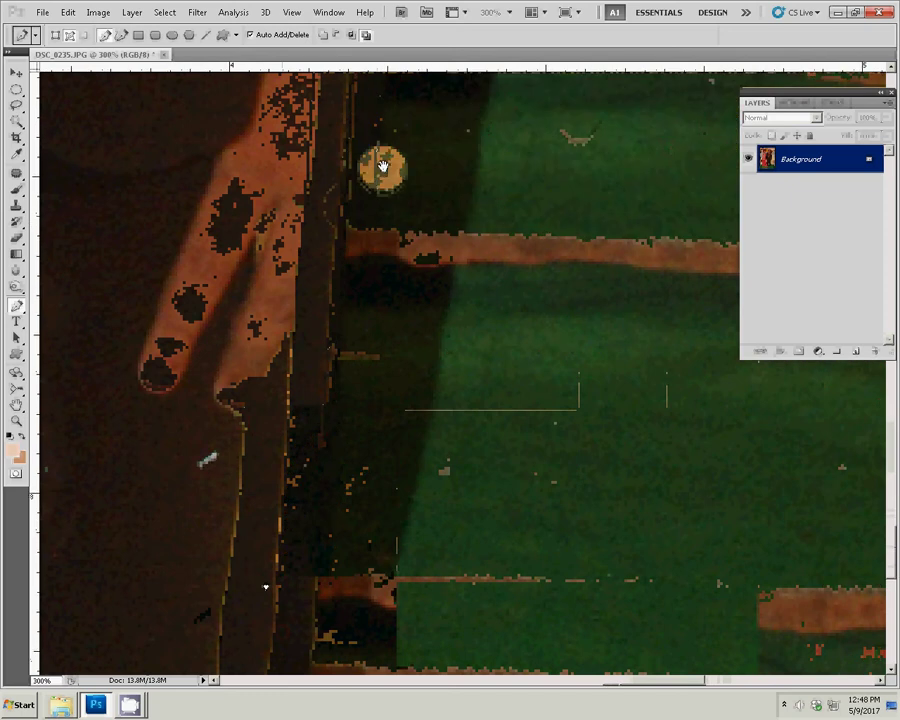
{"action": "left_click", "coordinate": [344, 455]}
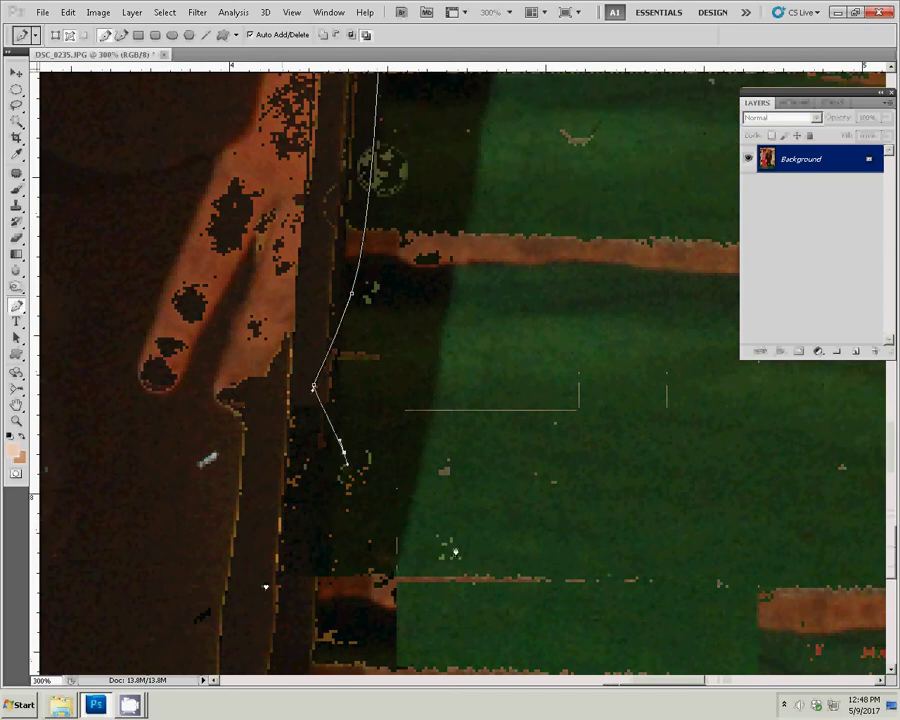
{"action": "left_click", "coordinate": [382, 543]}
{"action": "left_click", "coordinate": [514, 306]}
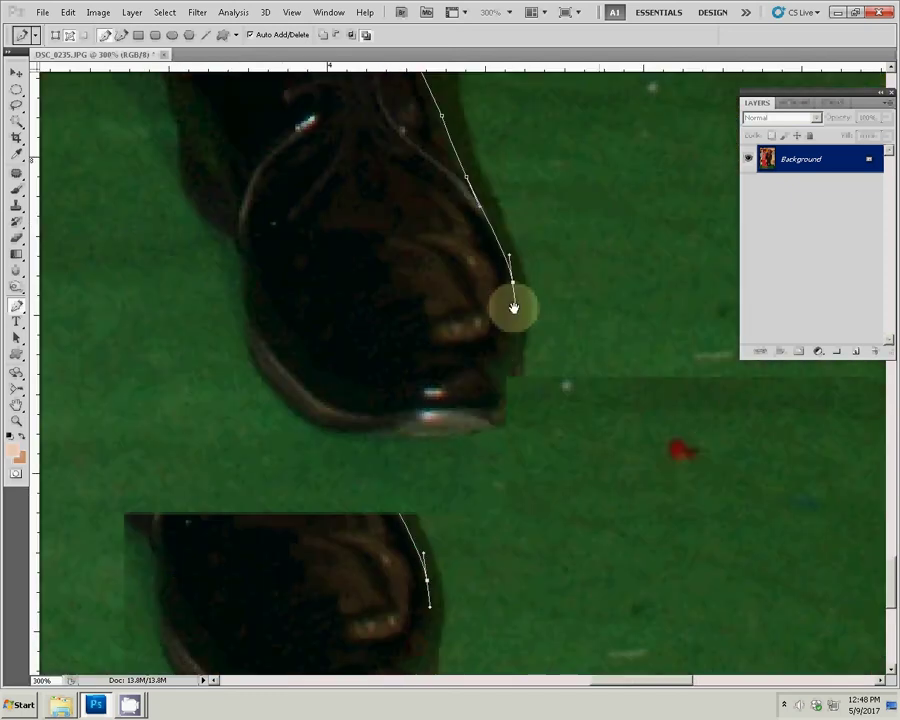
{"action": "left_click_drag", "start_coordinate": [383, 434], "coordinate": [341, 435]}
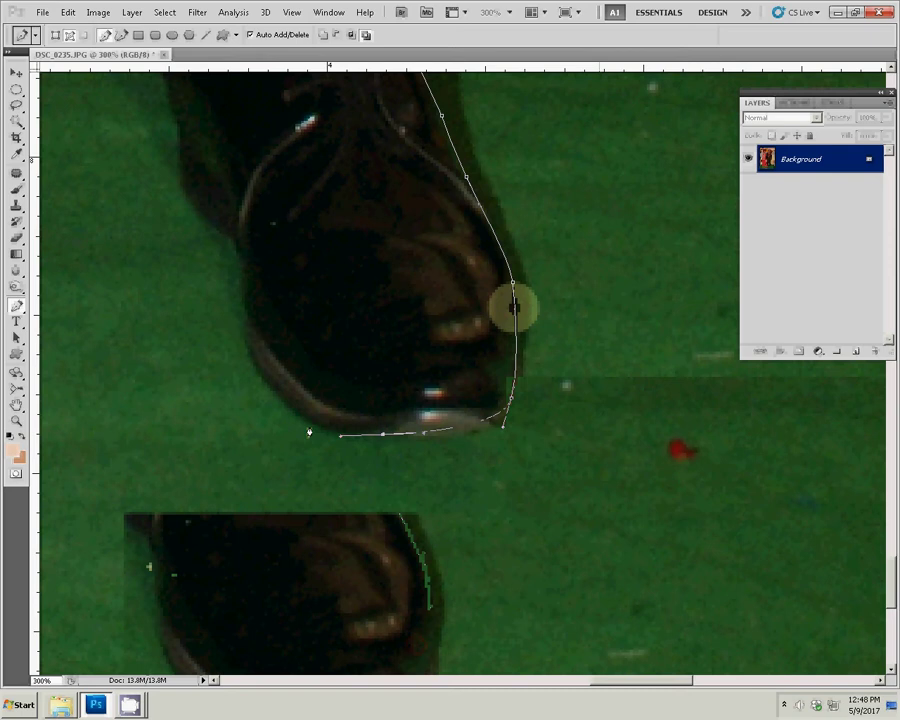
{"action": "left_click", "coordinate": [240, 355]}
{"action": "left_click", "coordinate": [227, 237]}
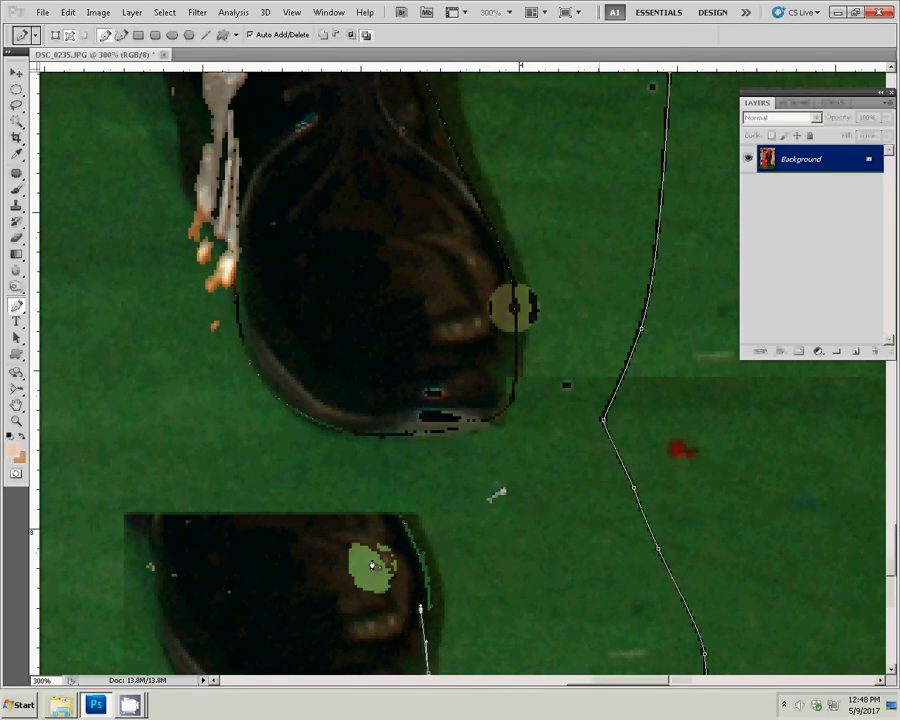
Carry the path up the shoe's left side and along the other trouser edge.
{"action": "left_click", "coordinate": [315, 376]}
{"action": "left_click", "coordinate": [300, 333]}
{"action": "left_click_drag", "start_coordinate": [352, 305], "coordinate": [344, 252]}
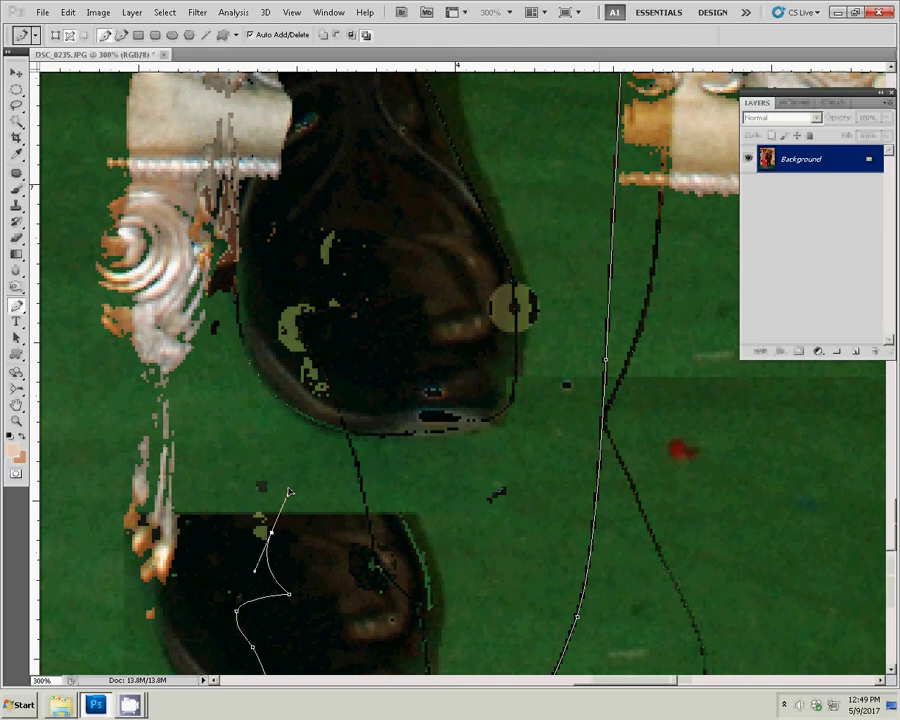
{"action": "left_click", "coordinate": [313, 451]}
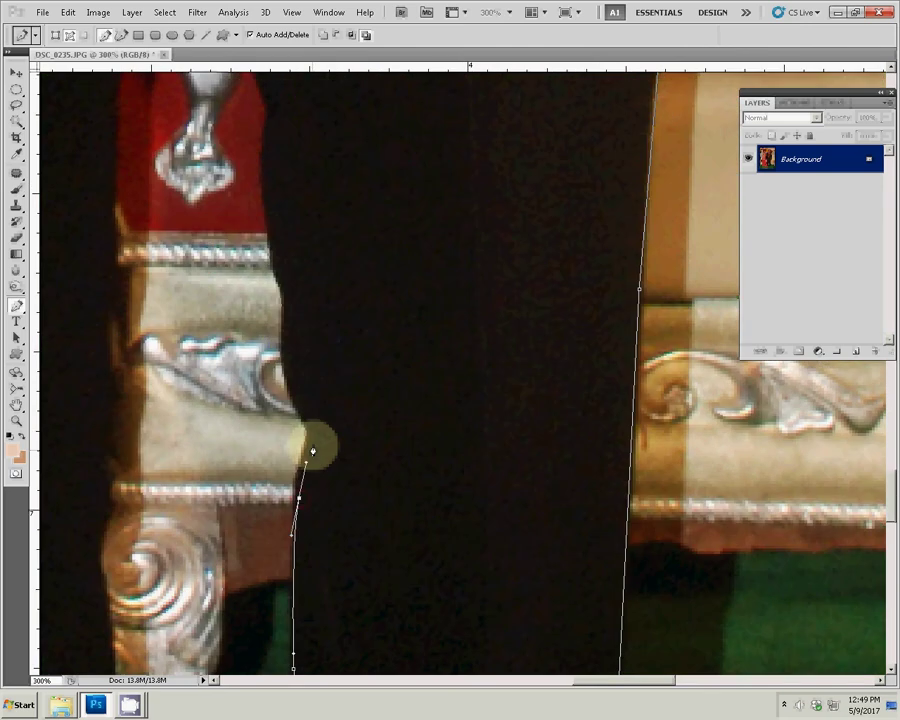
{"action": "mouse_move", "coordinate": [280, 345]}
{"action": "left_mouse_down"}
{"action": "mouse_move", "coordinate": [261, 216]}
{"action": "mouse_move", "coordinate": [266, 143]}
{"action": "left_mouse_up"}
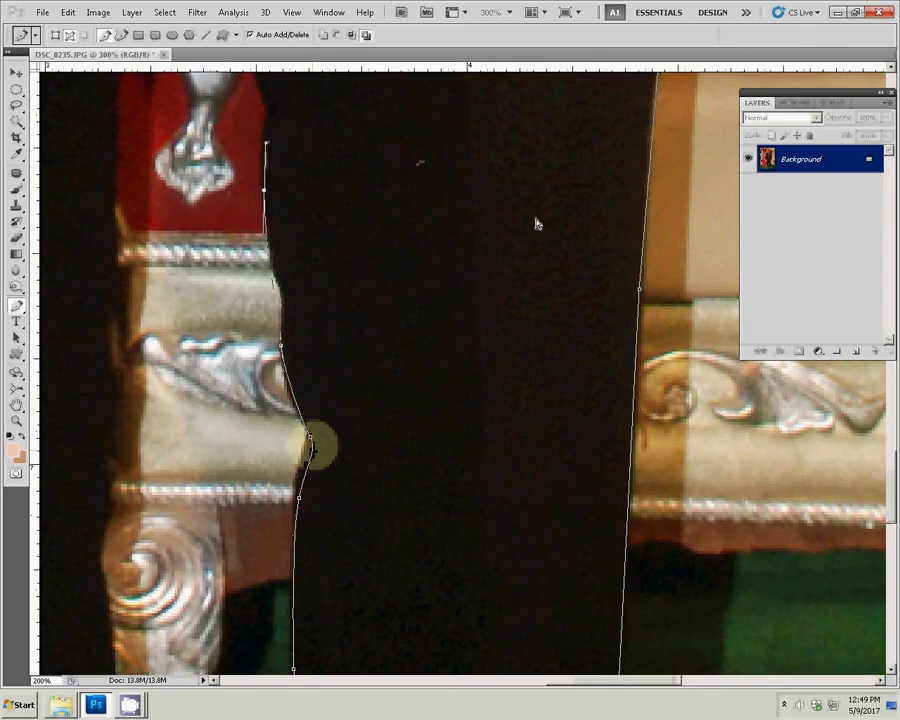
{"action": "mouse_move", "coordinate": [536, 224]}
{"action": "left_mouse_down"}
{"action": "mouse_move", "coordinate": [600, 330]}
{"action": "mouse_move", "coordinate": [309, 288]}
{"action": "mouse_move", "coordinate": [297, 303]}
{"action": "left_mouse_up"}
Extend the path down the leg edge toward the bride's saree.
{"action": "scroll", "coordinate": [414, 176], "scroll_direction": "down", "scroll_amount": 2}
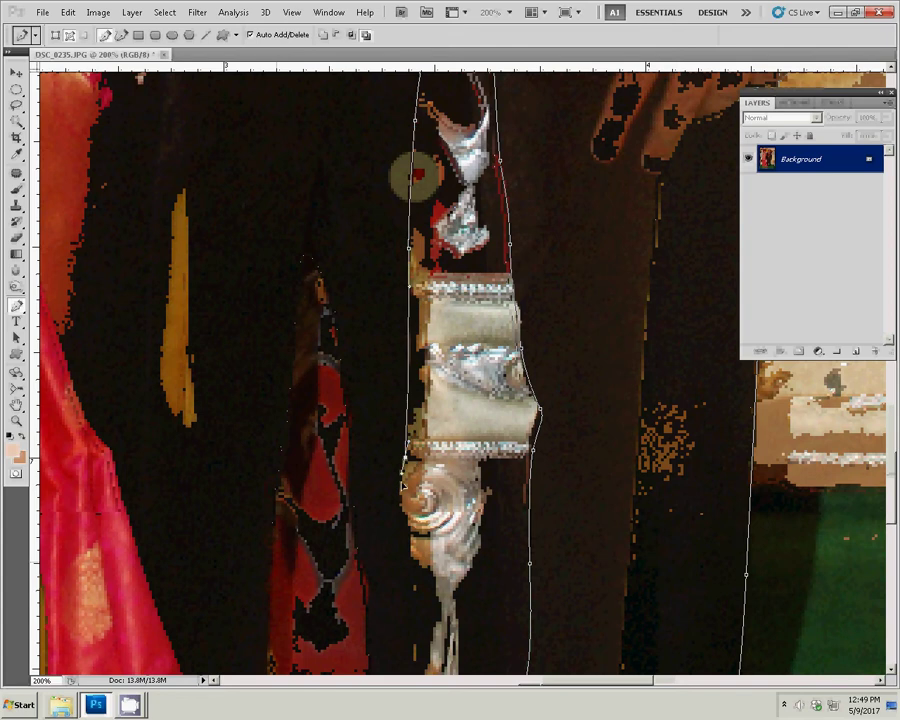
{"action": "left_click", "coordinate": [404, 460]}
{"action": "scroll", "coordinate": [466, 482], "scroll_direction": "down", "scroll_amount": 3}
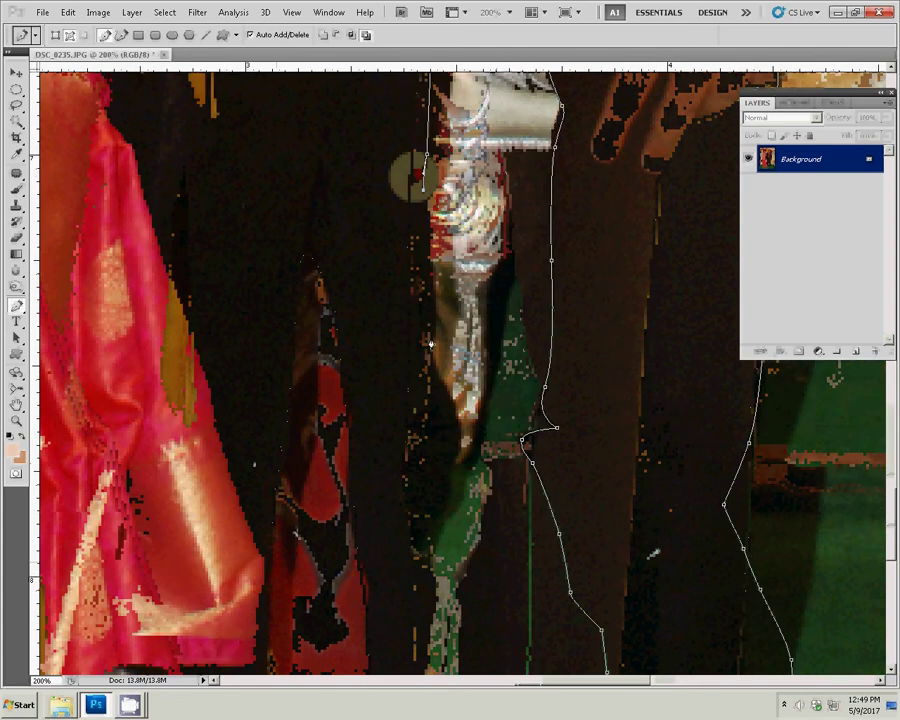
{"action": "left_click", "coordinate": [441, 521]}
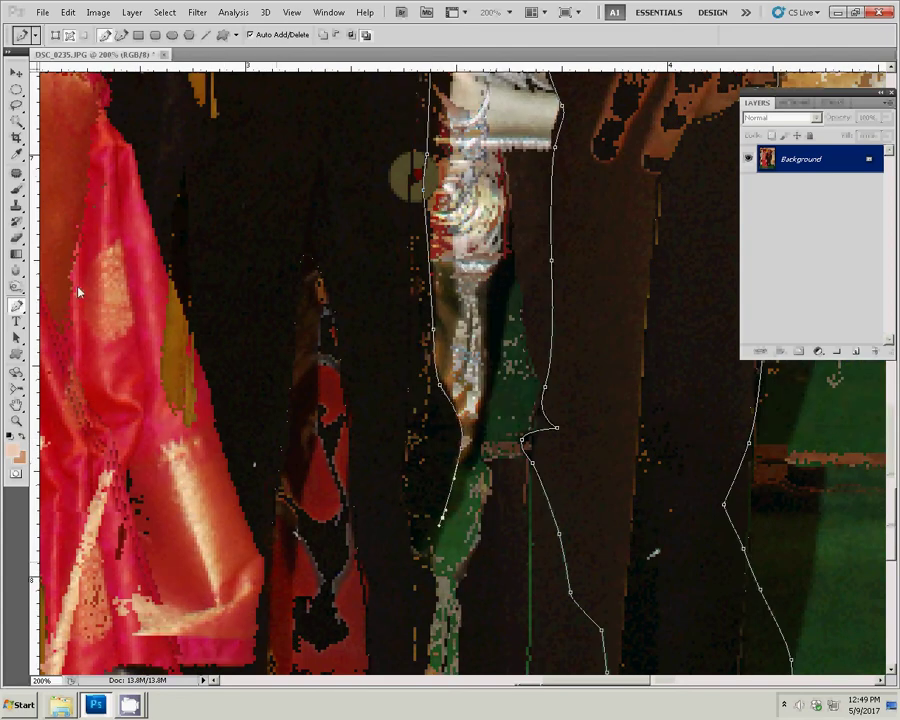
{"action": "left_click", "coordinate": [393, 603]}
{"action": "left_click", "coordinate": [335, 602]}
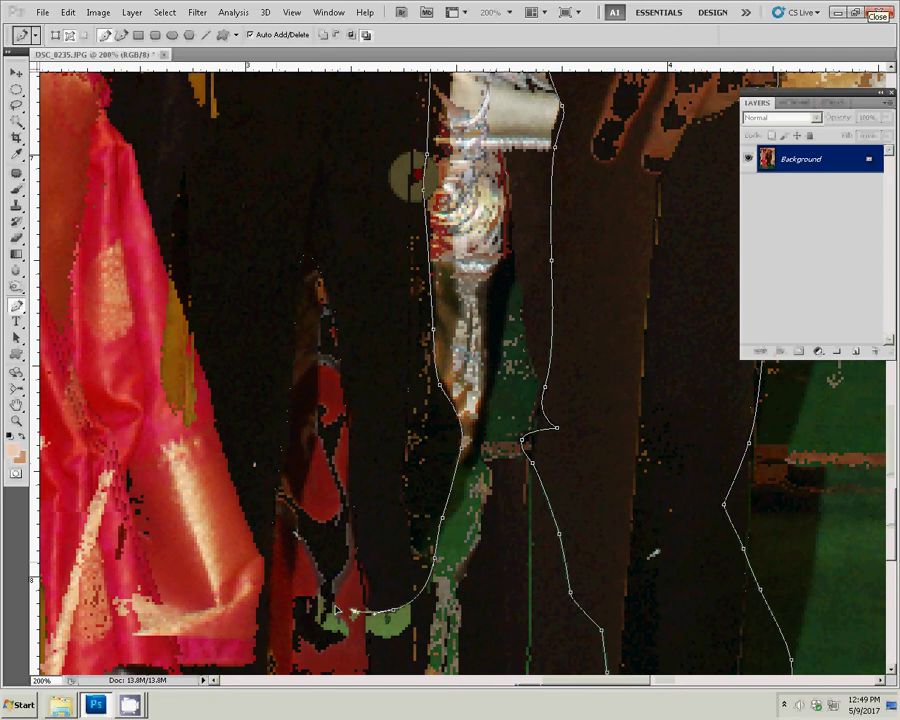
{"action": "left_click_drag", "start_coordinate": [310, 616], "coordinate": [497, 366]}
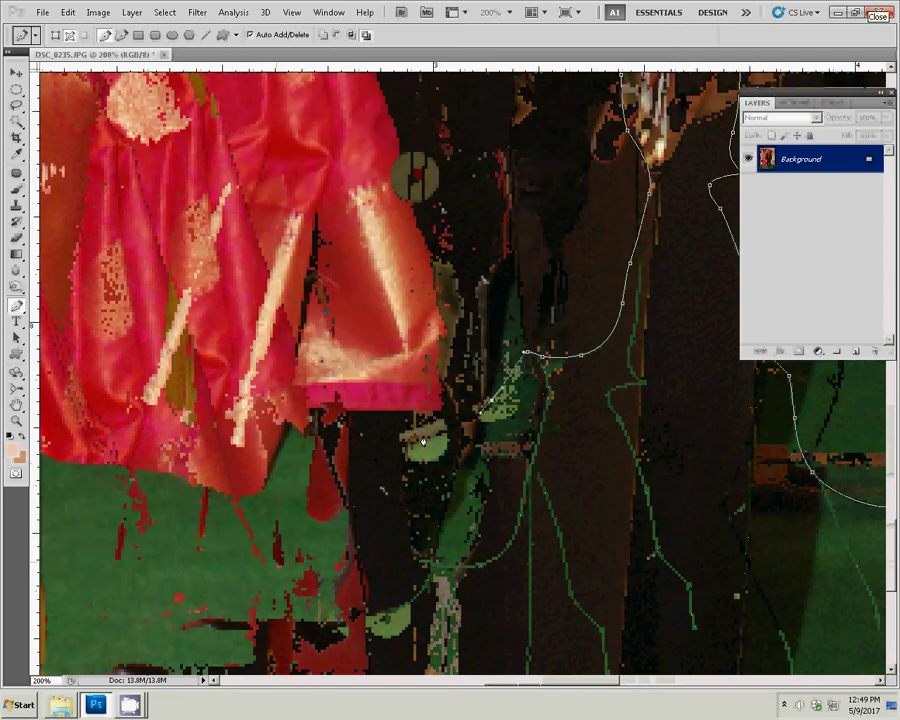
Trace the path along the saree hem to its lower left corner.
{"action": "left_click", "coordinate": [350, 448]}
{"action": "left_click", "coordinate": [290, 425]}
{"action": "left_click", "coordinate": [262, 488]}
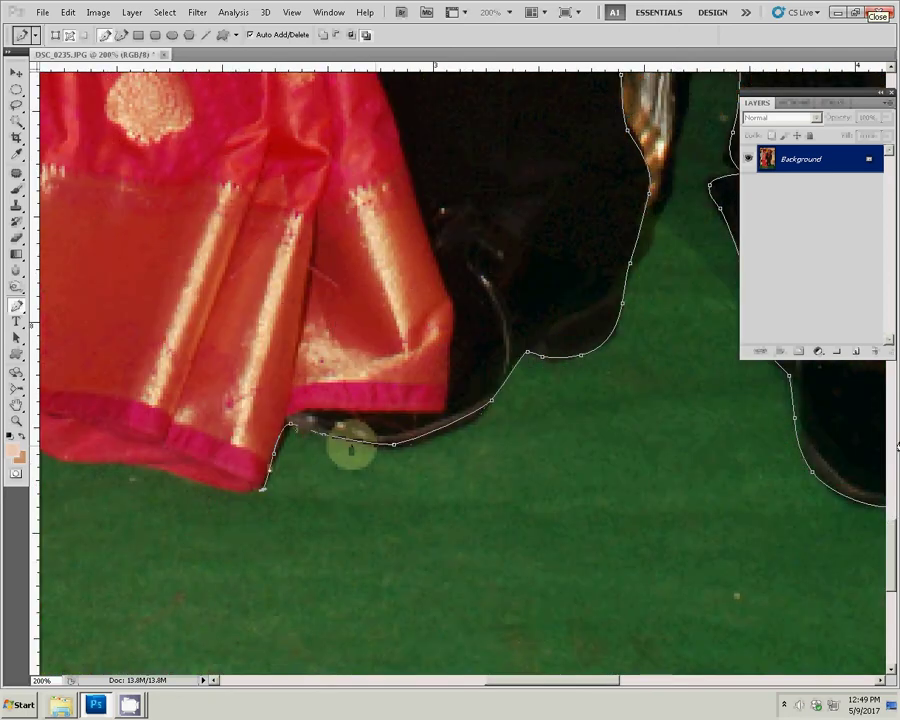
{"action": "left_click_drag", "start_coordinate": [195, 405], "coordinate": [525, 428]}
{"action": "left_click", "coordinate": [537, 508]}
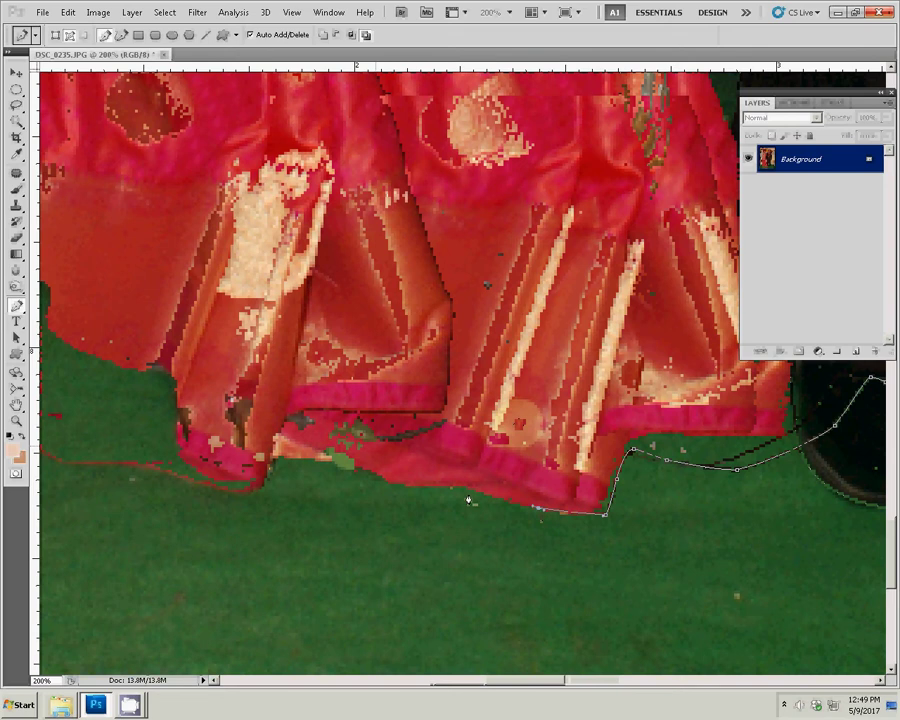
{"action": "left_click", "coordinate": [420, 484]}
{"action": "left_click", "coordinate": [328, 462]}
{"action": "left_click", "coordinate": [277, 460]}
{"action": "left_click", "coordinate": [235, 477]}
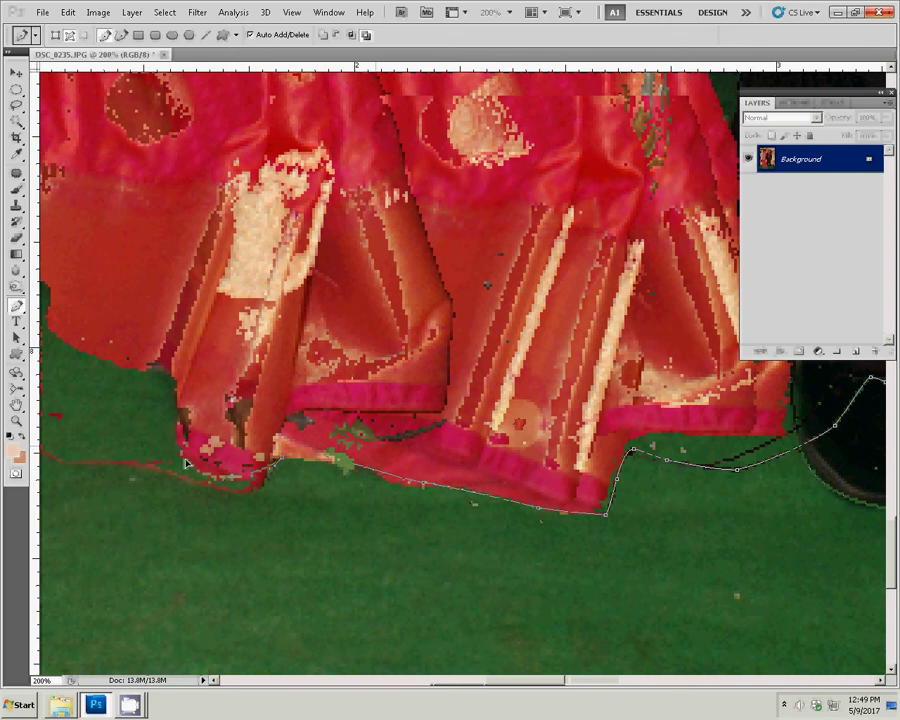
{"action": "left_click", "coordinate": [173, 400]}
Outline the hem around the bride's toes and up the saree's left edge.
{"action": "scroll", "coordinate": [362, 498], "scroll_direction": "up", "scroll_amount": 3}
{"action": "scroll", "coordinate": [393, 588], "scroll_direction": "left", "scroll_amount": 3}
{"action": "left_click", "coordinate": [390, 584]}
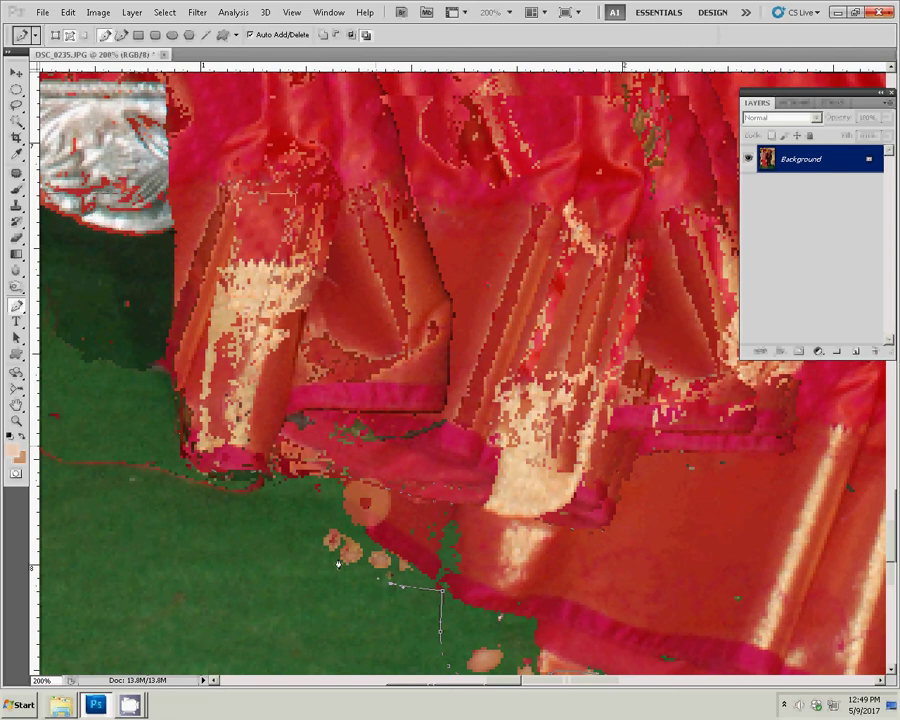
{"action": "left_click", "coordinate": [320, 546]}
{"action": "left_click", "coordinate": [192, 462]}
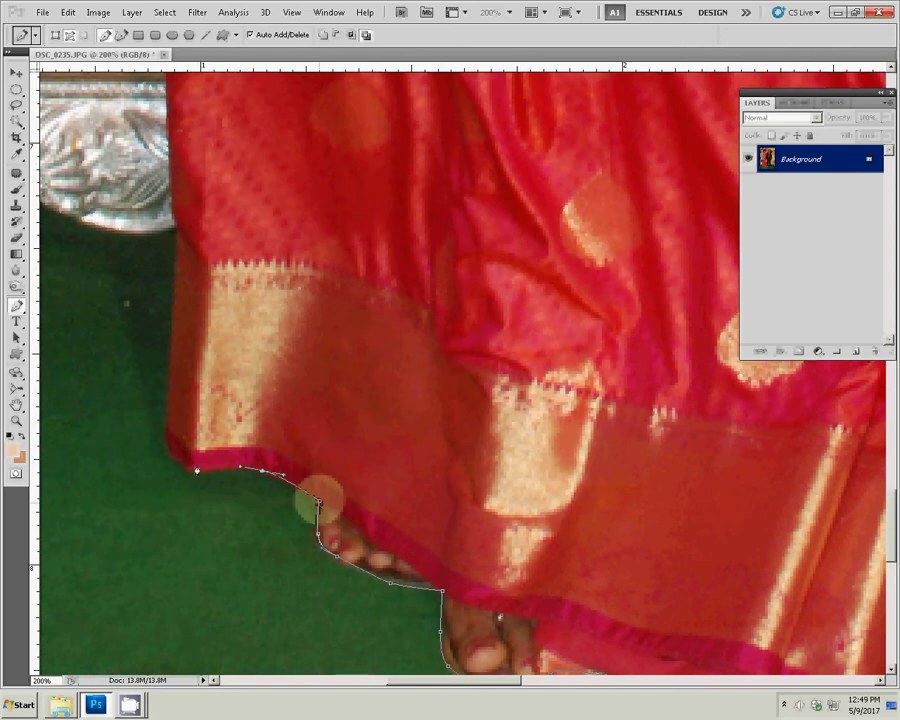
{"action": "left_click", "coordinate": [168, 412]}
{"action": "left_click_drag", "start_coordinate": [164, 248], "coordinate": [182, 553]}
{"action": "left_click", "coordinate": [193, 553]}
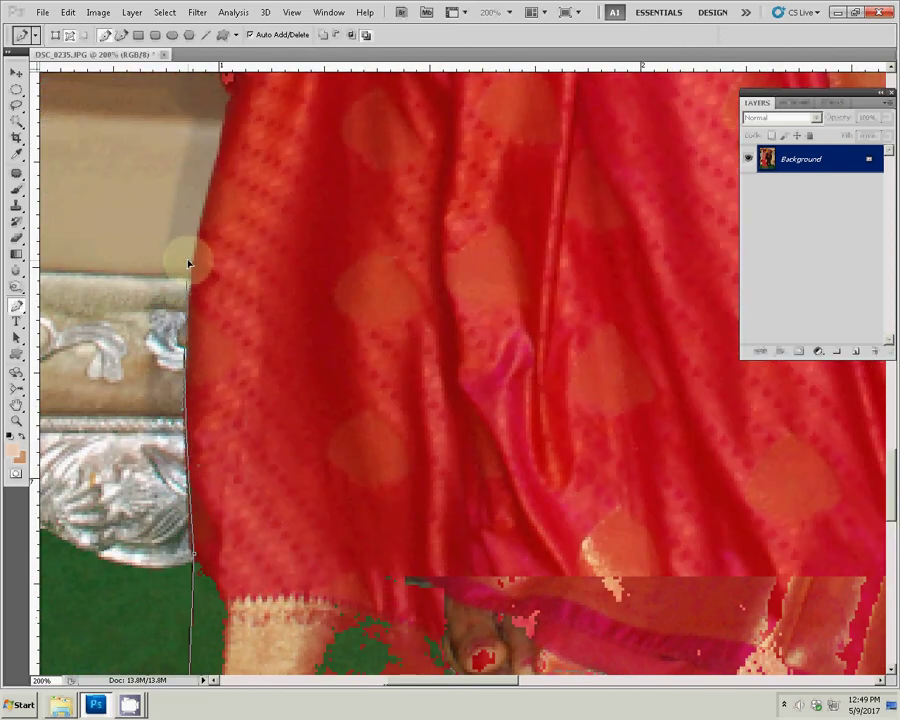
Continue the path up the tasselled saree edge and the dress edge.
{"action": "key", "text": "ctrl+space"}
{"action": "left_click", "coordinate": [213, 191]}
{"action": "left_click_drag", "start_coordinate": [226, 114], "coordinate": [236, 364]}
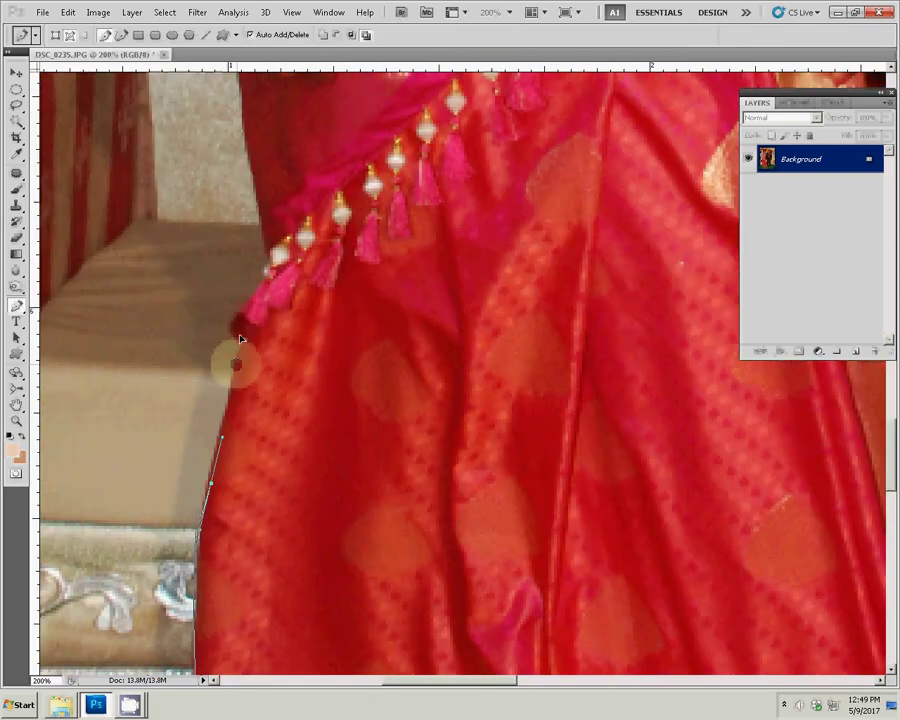
{"action": "left_click", "coordinate": [262, 290]}
{"action": "left_click_drag", "start_coordinate": [250, 177], "coordinate": [261, 461]}
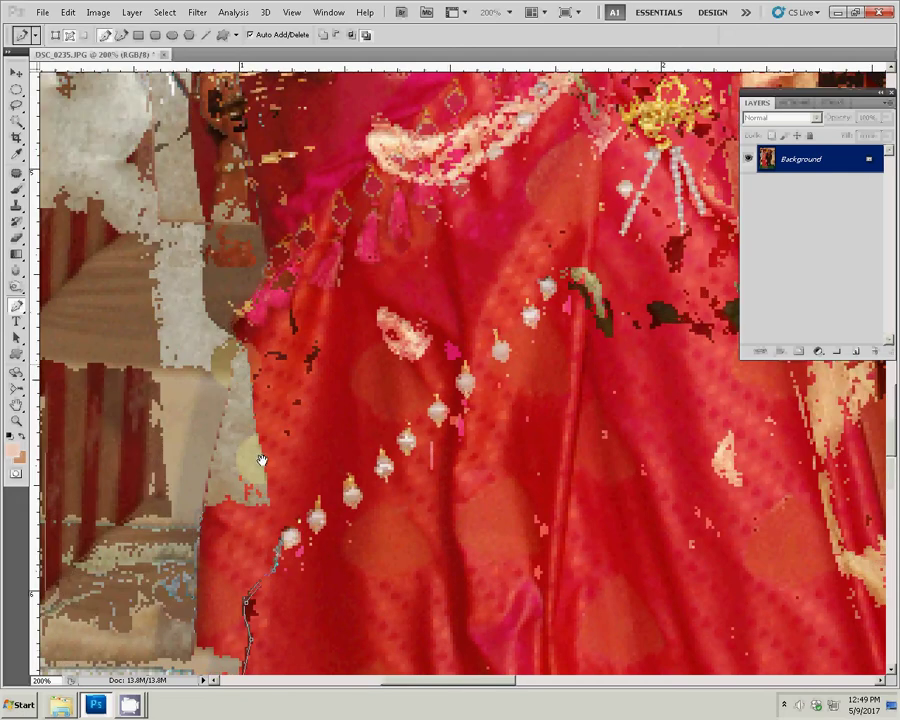
{"action": "left_click", "coordinate": [250, 402]}
{"action": "left_click", "coordinate": [239, 333]}
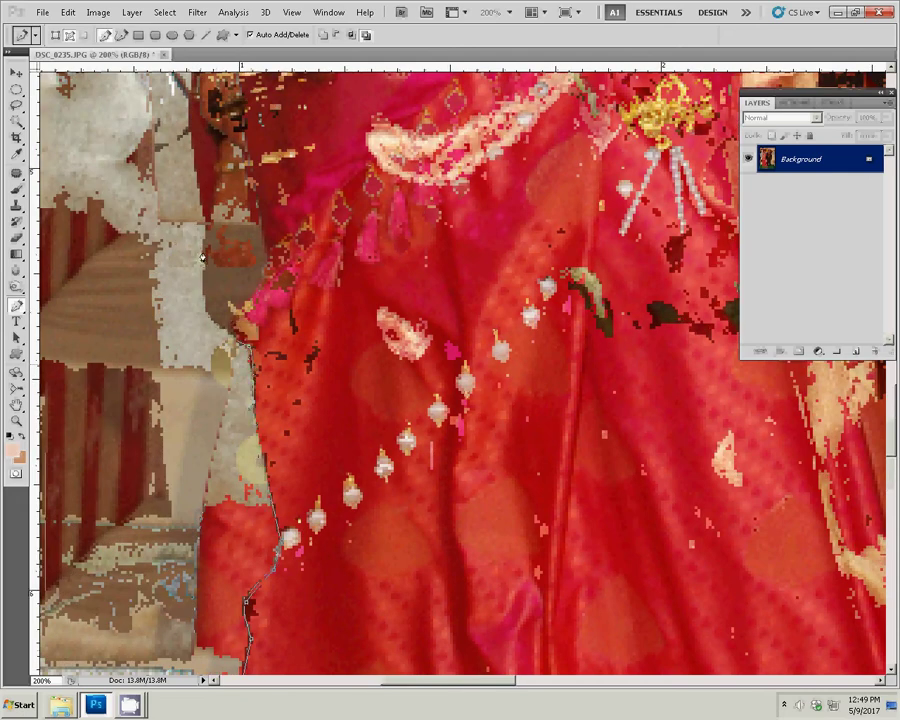
Curve the path over the bride's hair and head, closing it at the start anchor.
{"action": "mouse_move", "coordinate": [208, 243]}
{"action": "left_mouse_down"}
{"action": "mouse_move", "coordinate": [222, 430]}
{"action": "mouse_move", "coordinate": [222, 413]}
{"action": "left_mouse_up"}
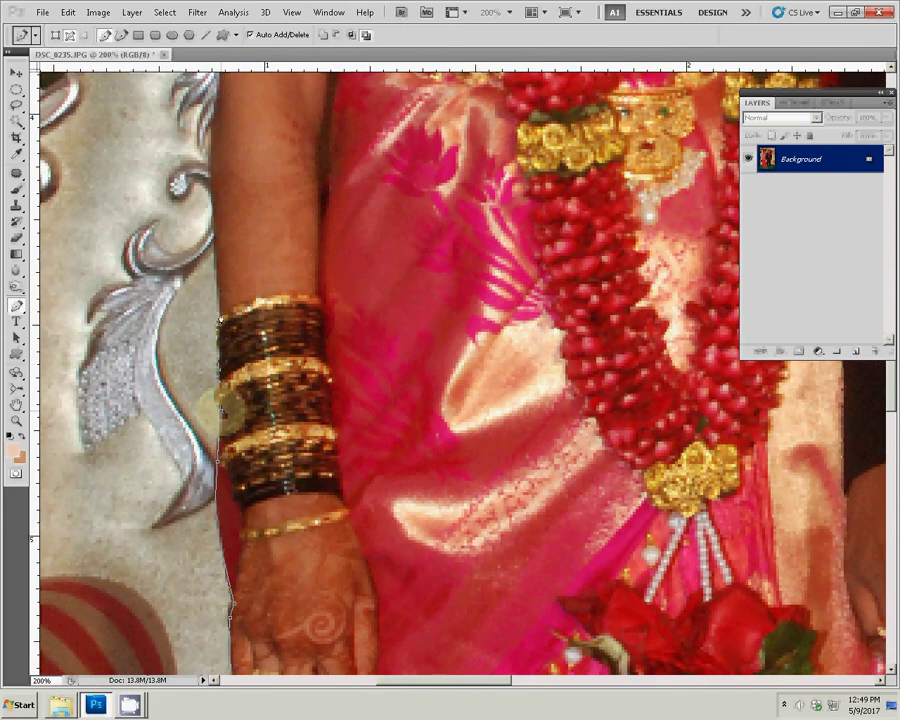
{"action": "left_click_drag", "start_coordinate": [217, 134], "coordinate": [254, 381]}
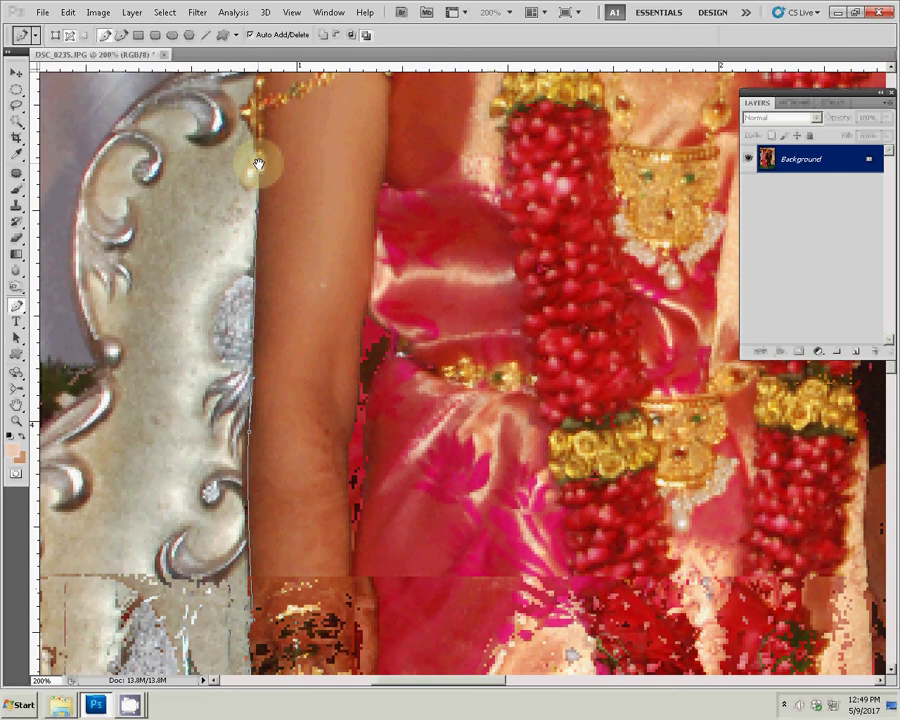
{"action": "left_click_drag", "start_coordinate": [255, 167], "coordinate": [254, 497]}
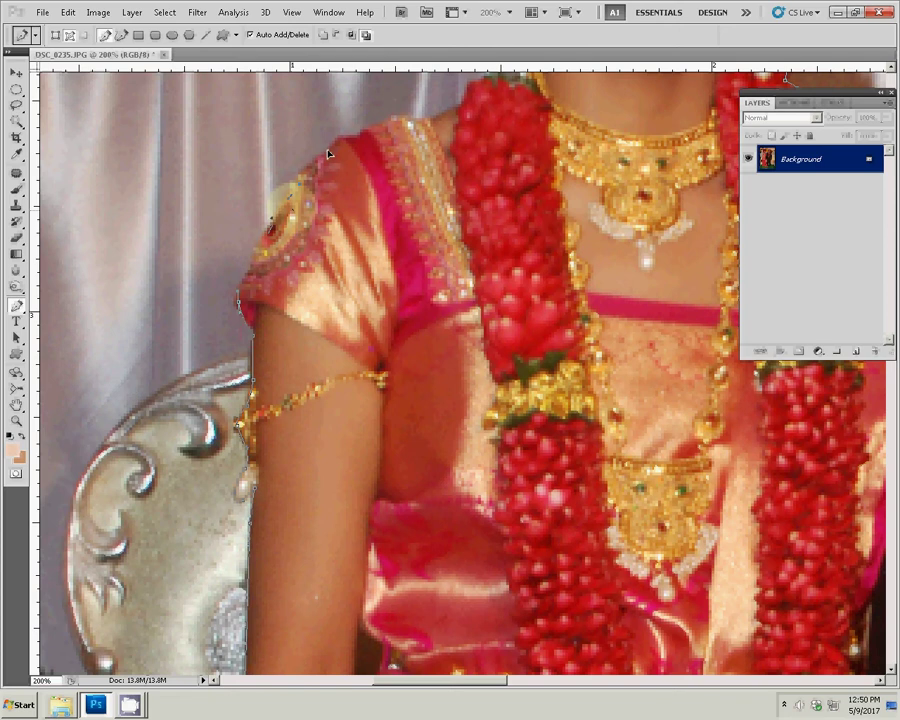
{"action": "scroll", "coordinate": [318, 413], "scroll_direction": "right", "scroll_amount": 3}
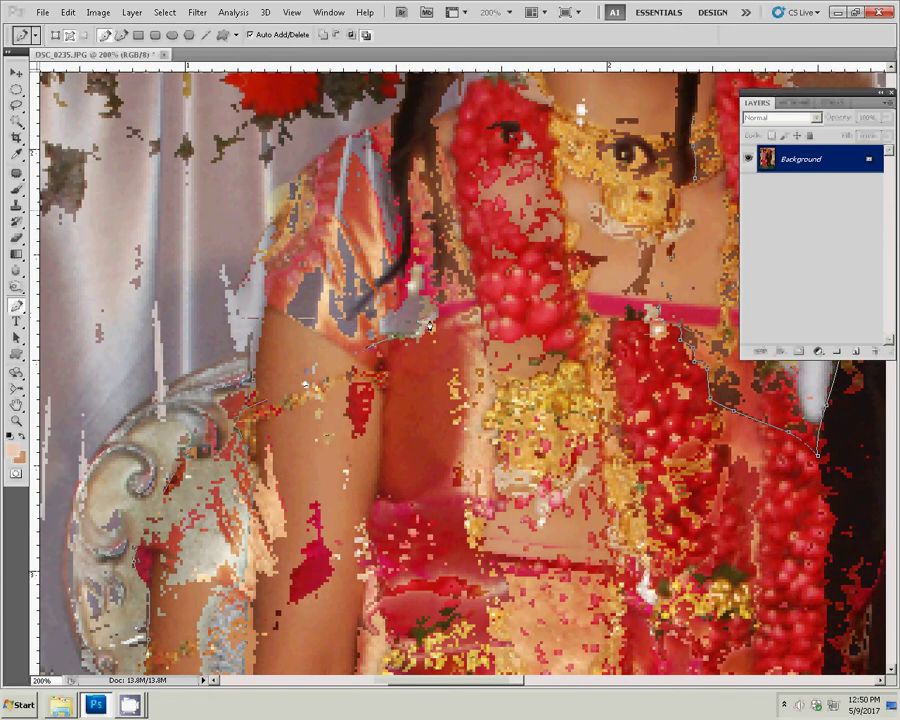
{"action": "scroll", "coordinate": [429, 325], "scroll_direction": "up", "scroll_amount": 5}
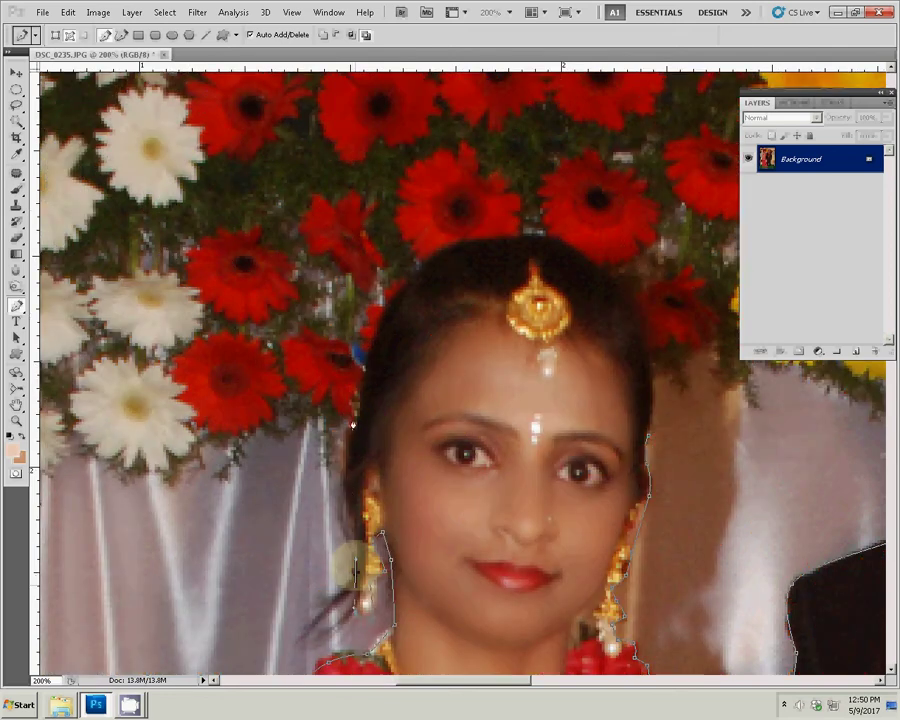
{"action": "left_click", "coordinate": [366, 344]}
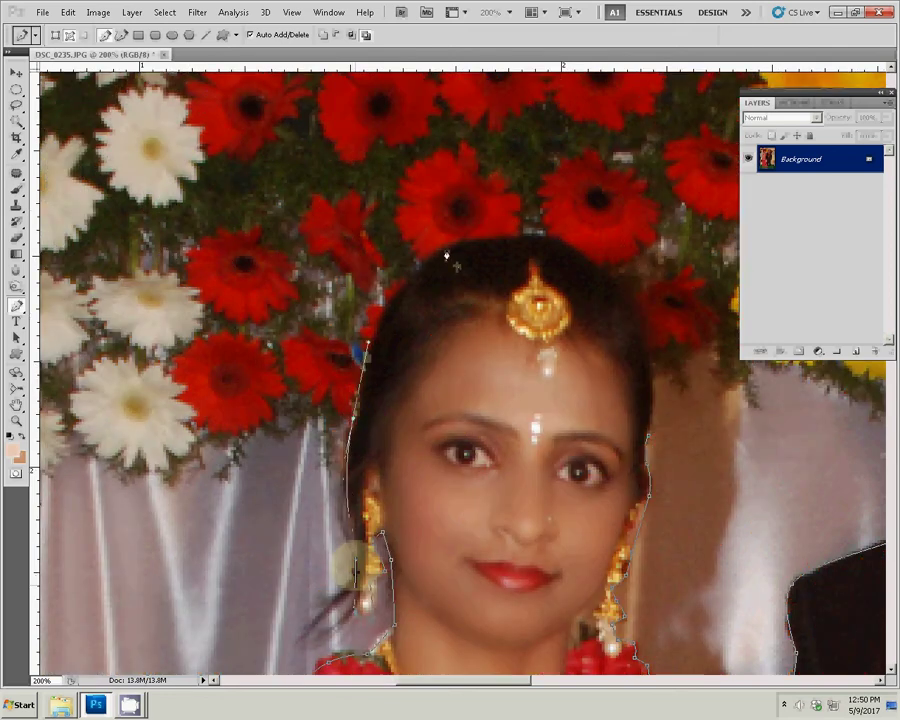
{"action": "left_click_drag", "start_coordinate": [446, 250], "coordinate": [485, 225]}
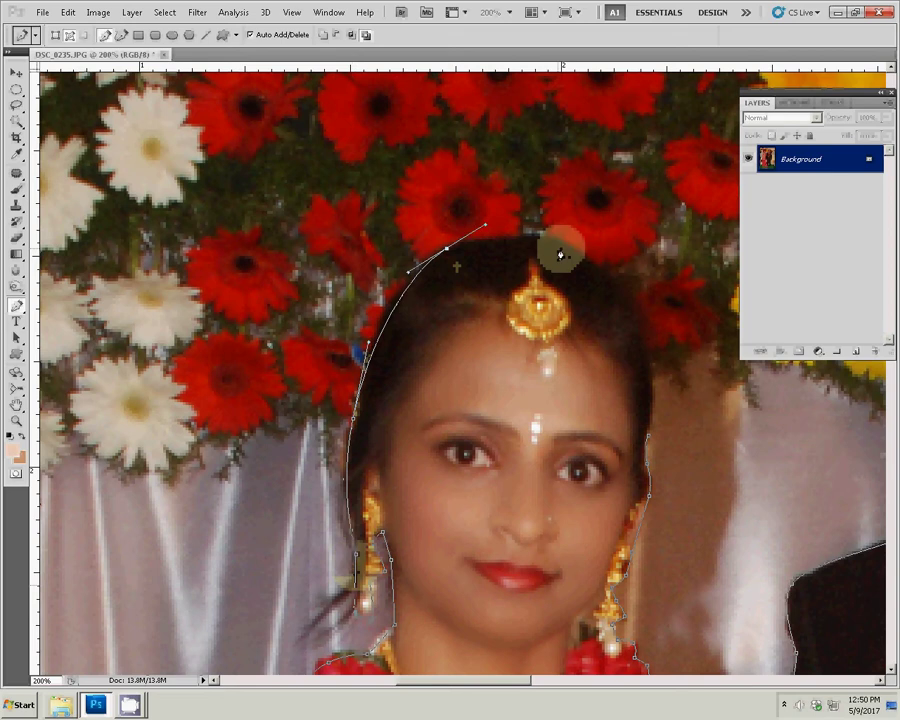
{"action": "left_click_drag", "start_coordinate": [560, 255], "coordinate": [612, 268]}
{"action": "left_click_drag", "start_coordinate": [648, 360], "coordinate": [648, 438]}
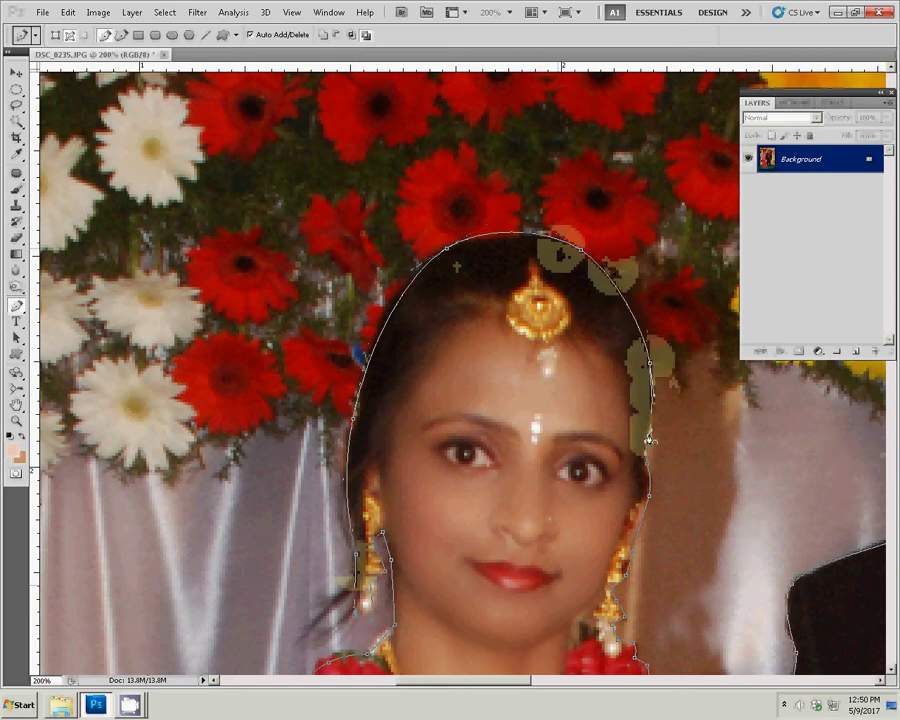
{"action": "left_click", "coordinate": [526, 348], "text": "ctrl"}
Make a selection from the couple's path with a 1.5-pixel feather radius.
{"action": "right_click", "coordinate": [529, 349]}
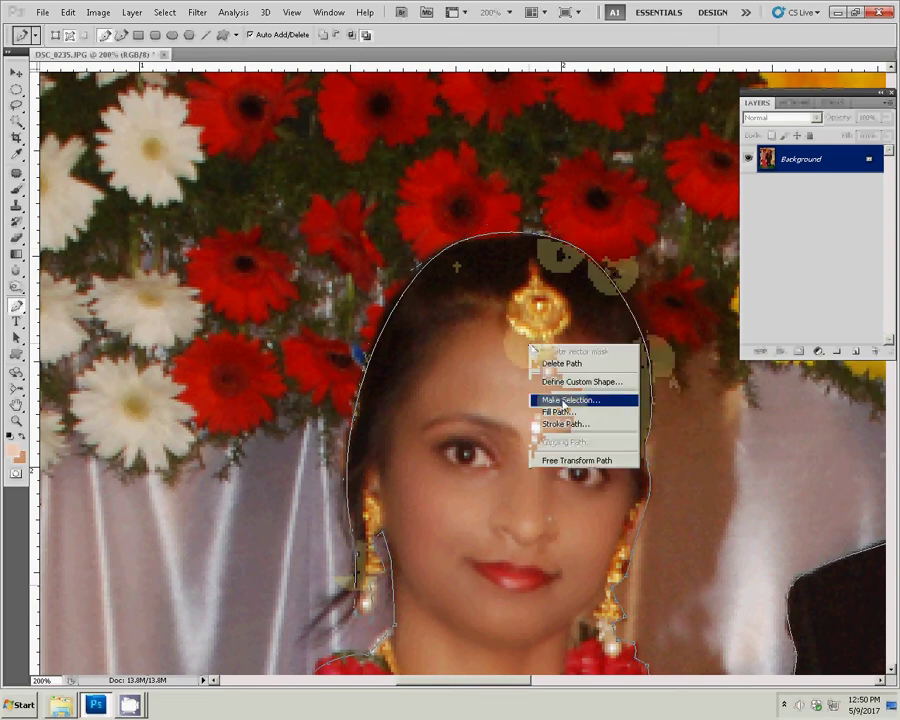
{"action": "left_click", "coordinate": [550, 397]}
{"action": "left_click", "coordinate": [508, 214]}
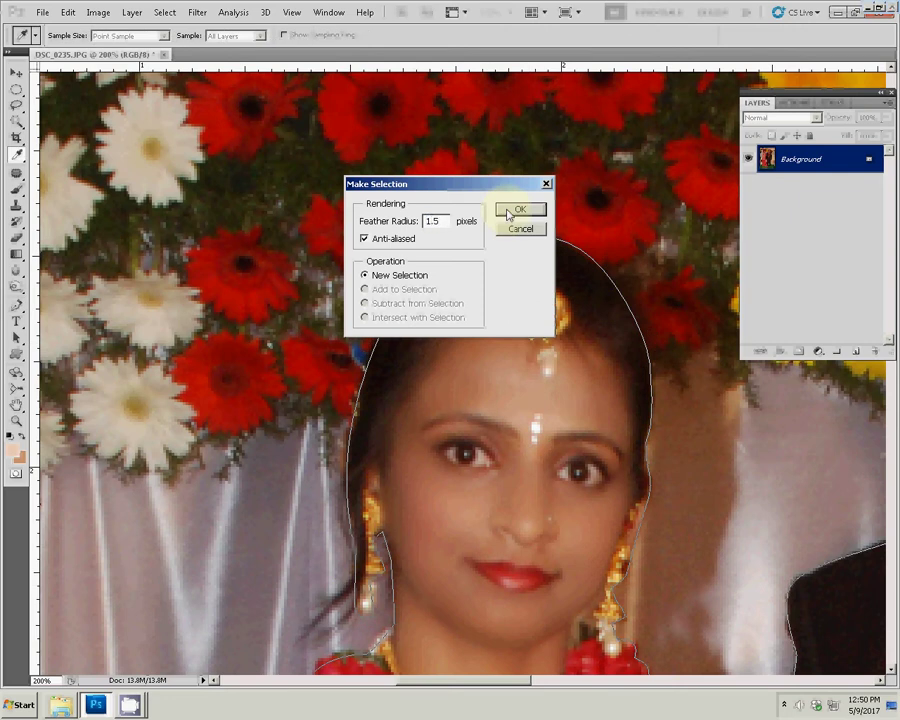
{"action": "left_click", "coordinate": [516, 208]}
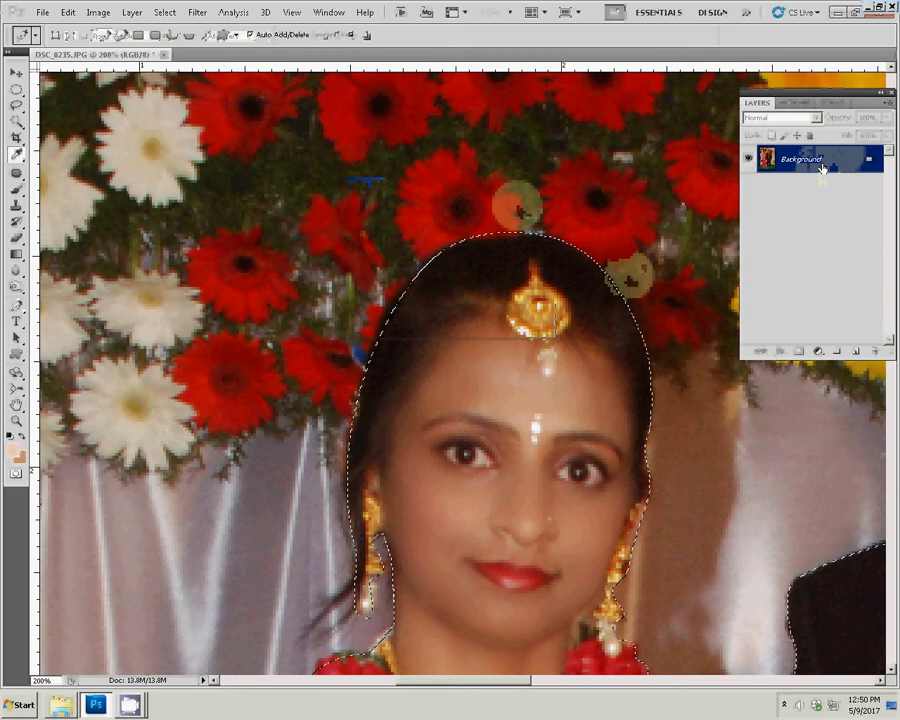
Duplicate the Background layer as Background copy.
{"action": "right_click", "coordinate": [822, 168]}
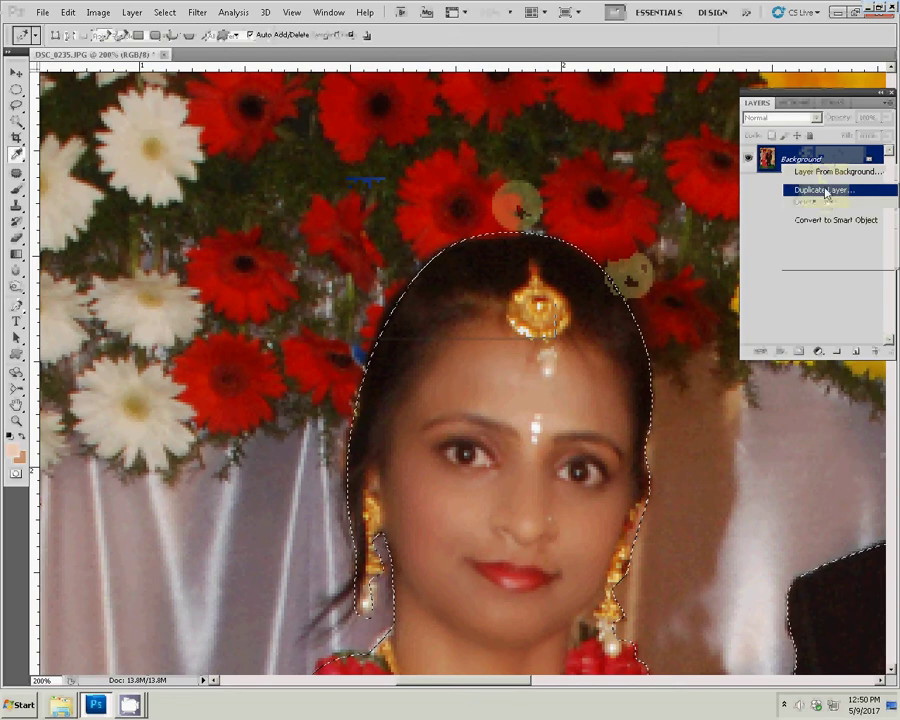
{"action": "left_click", "coordinate": [826, 190]}
{"action": "key", "text": "Return"}
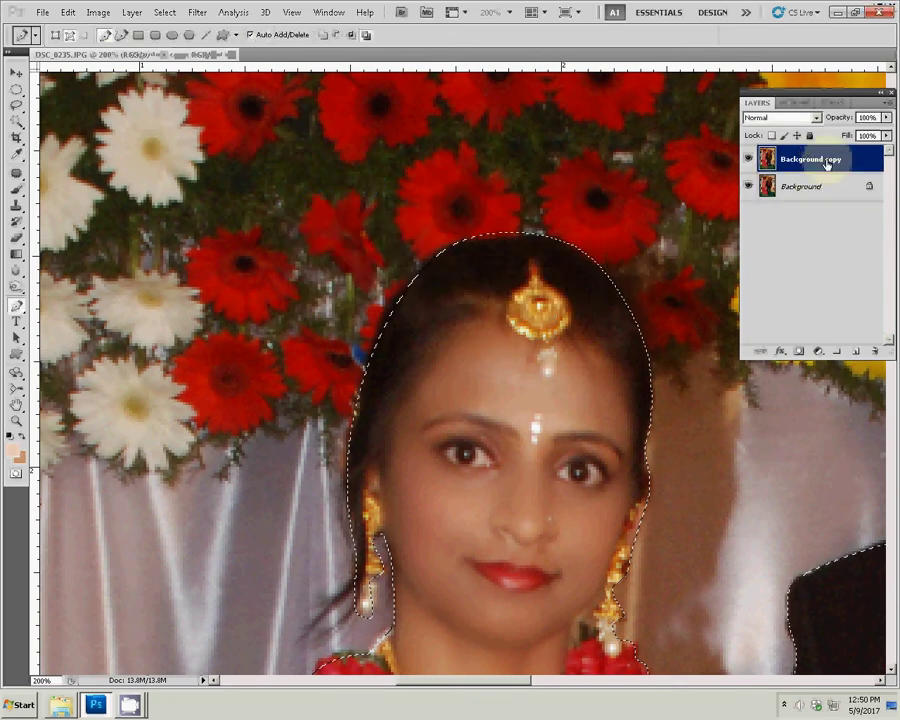
Convert Background copy to a smart object and copy the selected couple to Layer 1.
{"action": "right_click", "coordinate": [826, 163]}
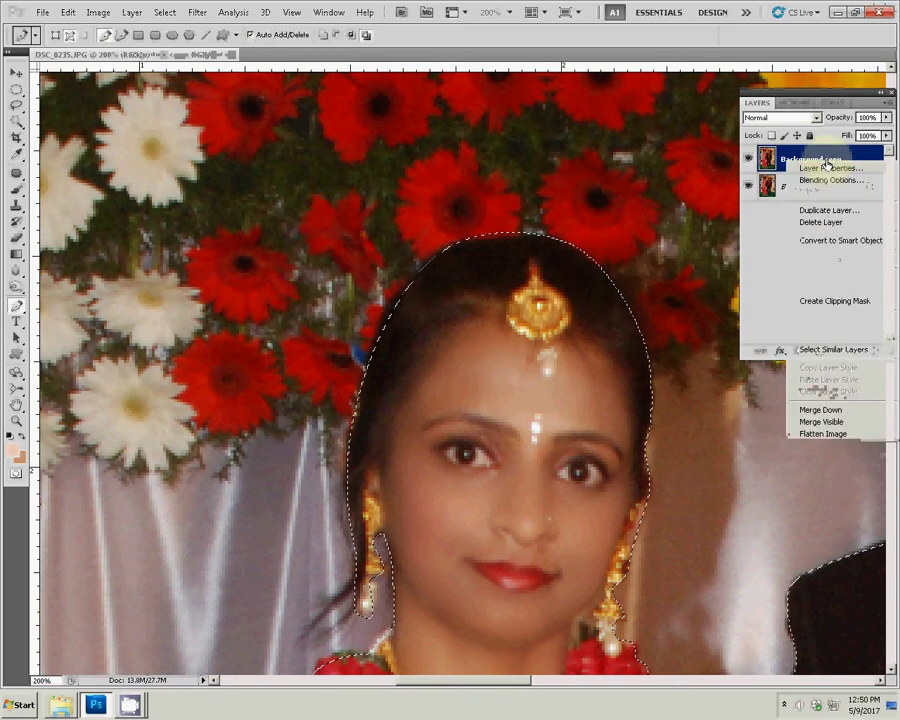
{"action": "left_click", "coordinate": [840, 240]}
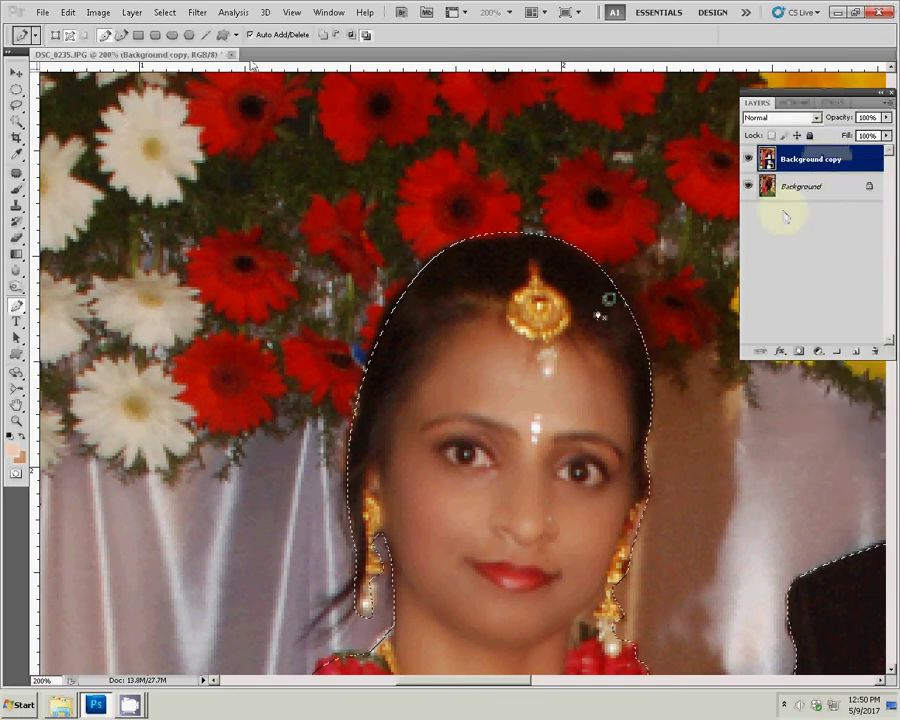
{"action": "left_click", "coordinate": [131, 13]}
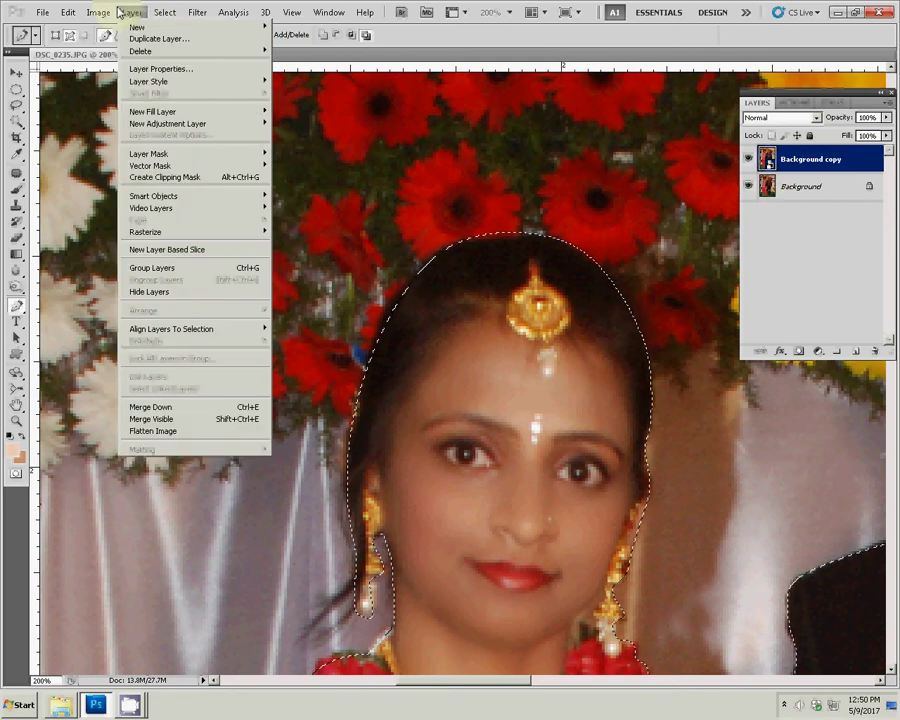
{"action": "mouse_move", "coordinate": [137, 26]}
{"action": "left_click", "coordinate": [310, 81]}
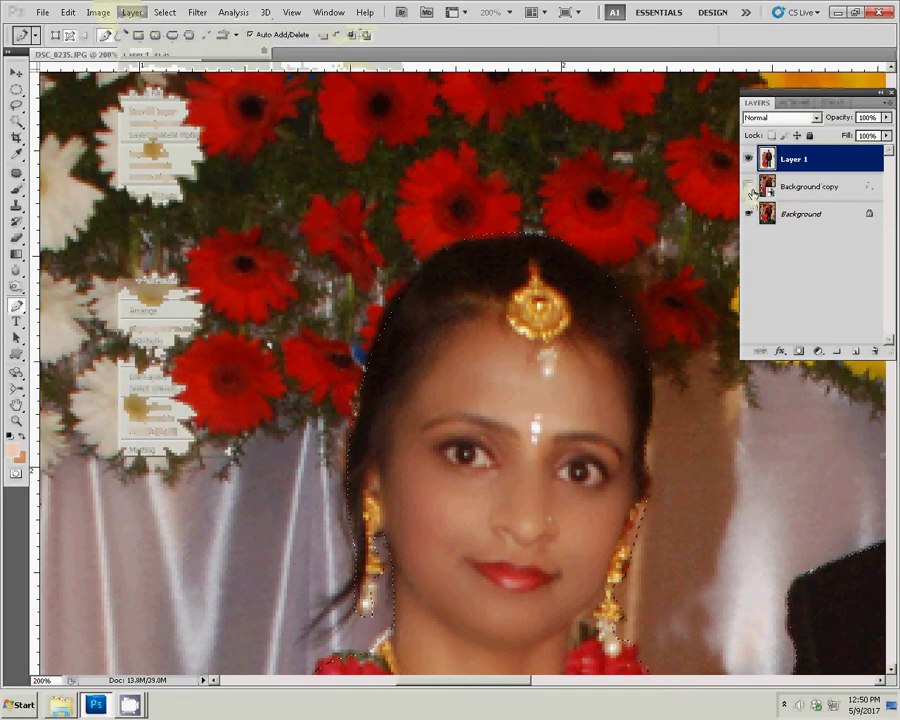
Hide the Background copy and Background layers and fit the image on screen.
{"action": "left_click_drag", "start_coordinate": [749, 187], "coordinate": [749, 214]}
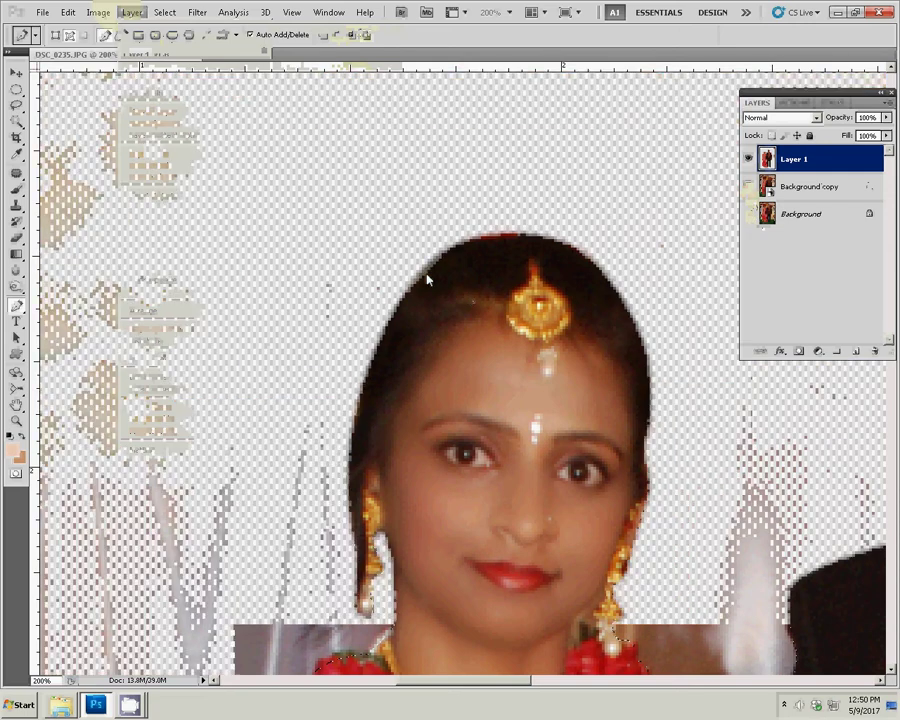
{"action": "right_click", "coordinate": [425, 278]}
{"action": "left_click", "coordinate": [445, 280]}
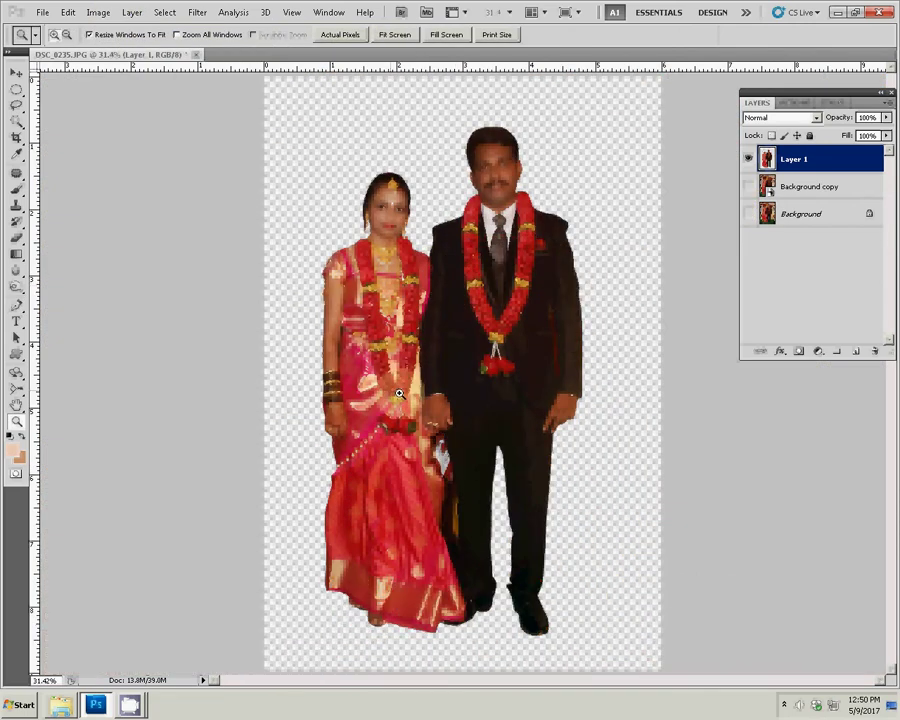
Zoom in and draw a closed Pen path around the gap between saree and trouser leg.
{"action": "left_click_drag", "start_coordinate": [490, 546], "coordinate": [492, 516]}
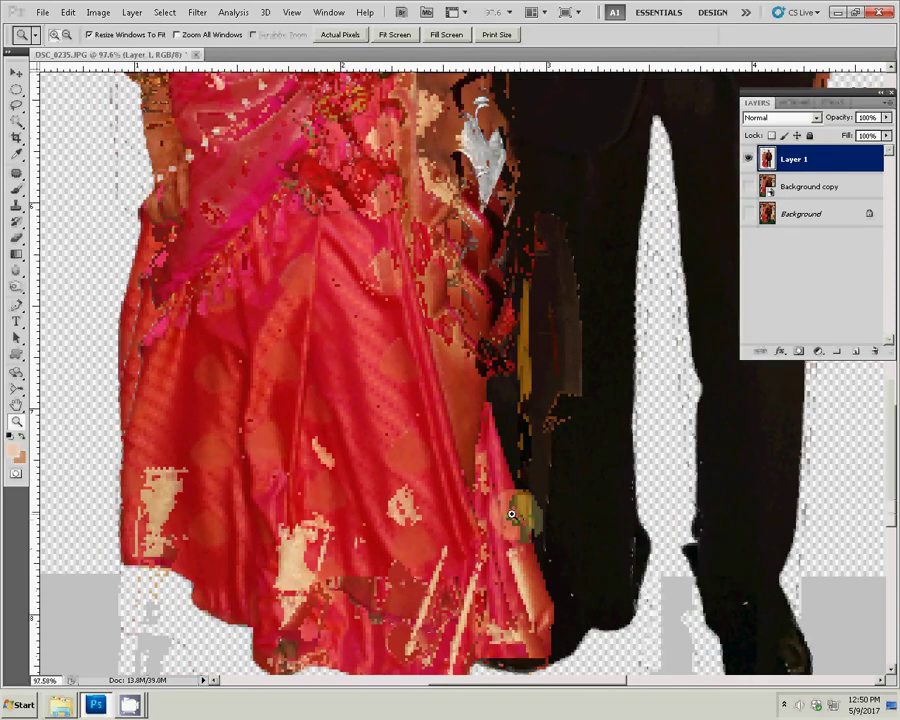
{"action": "key", "text": "p"}
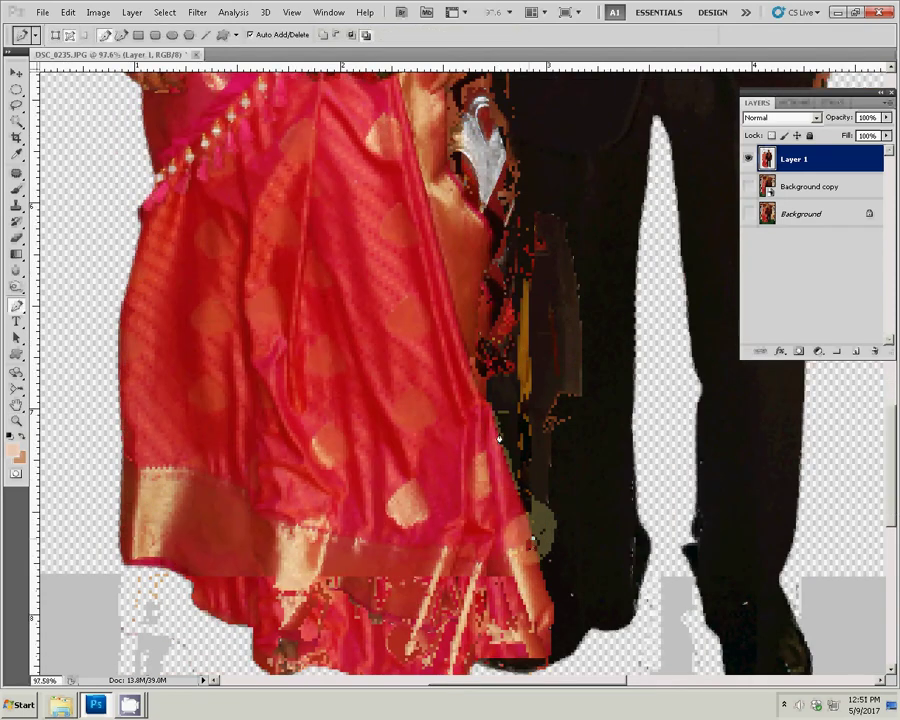
{"action": "left_click", "coordinate": [533, 540]}
{"action": "left_click", "coordinate": [496, 400]}
{"action": "left_click", "coordinate": [481, 326]}
{"action": "left_click", "coordinate": [490, 222]}
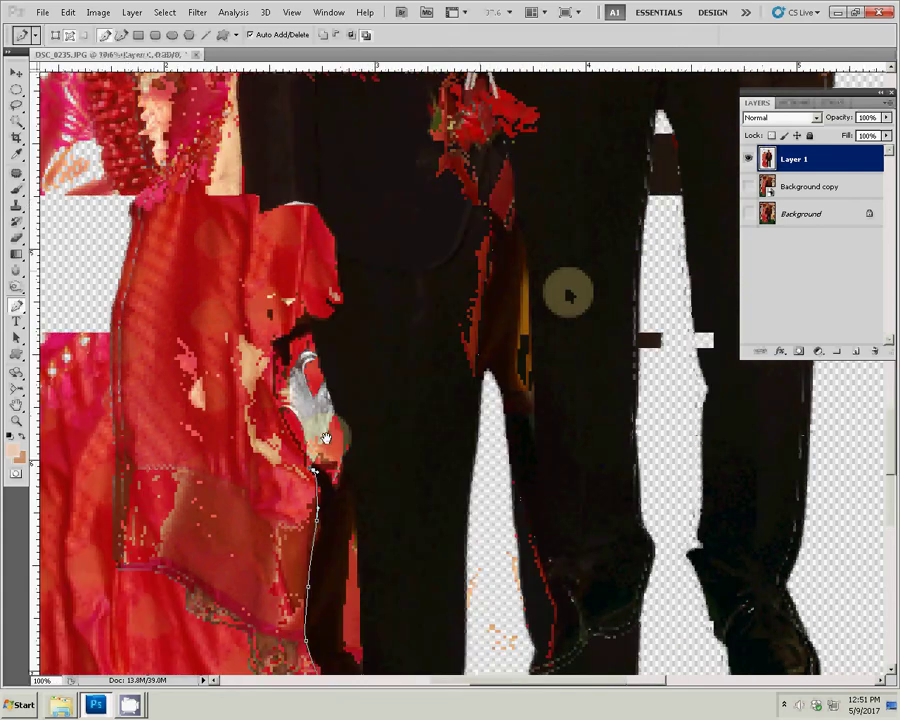
{"action": "left_click", "coordinate": [272, 358]}
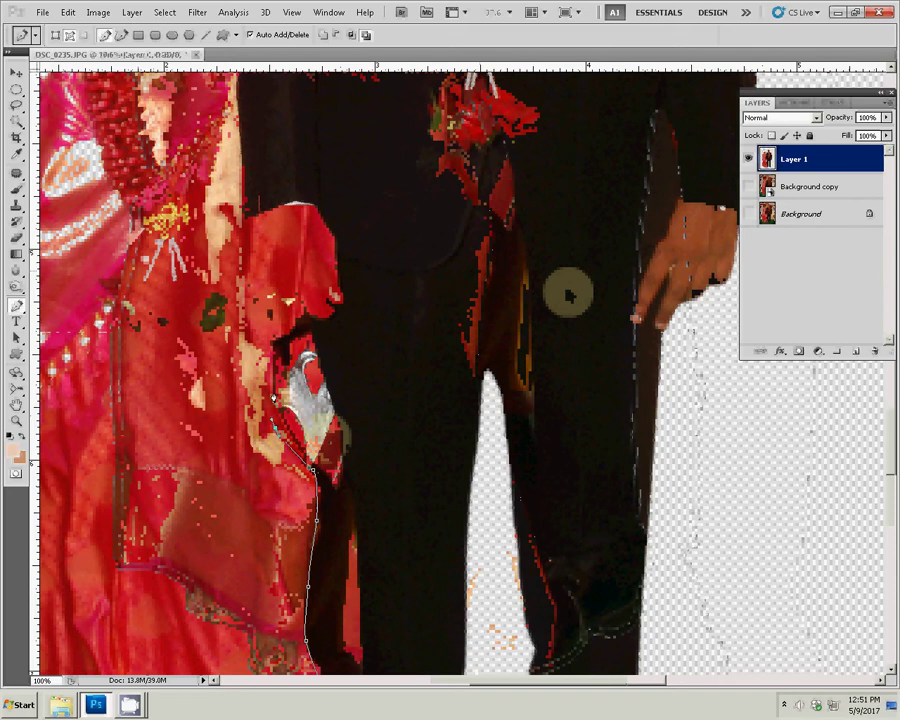
{"action": "left_click", "coordinate": [303, 320]}
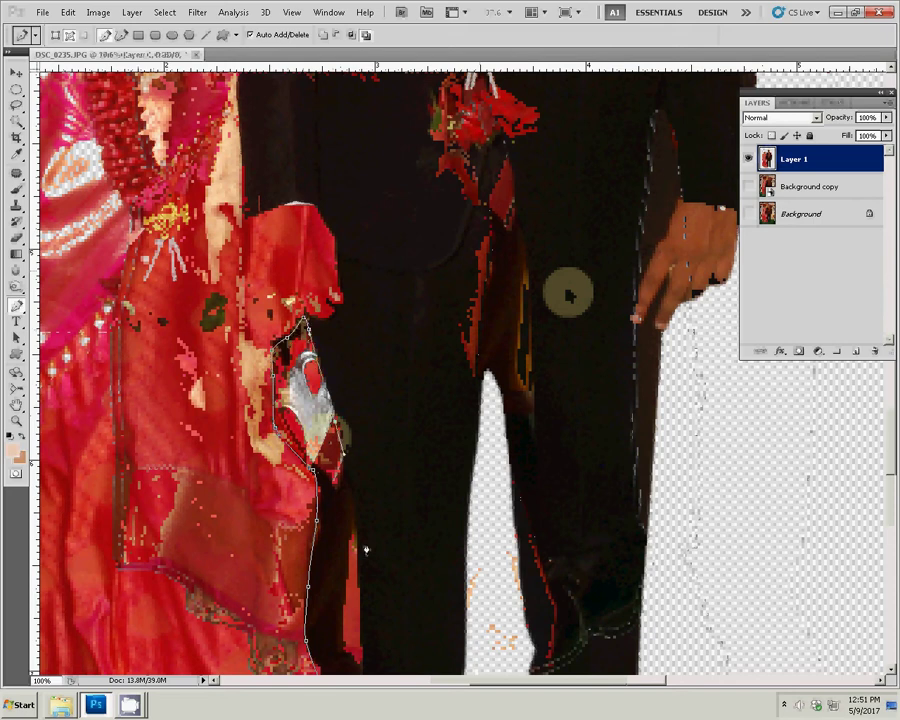
{"action": "scroll", "coordinate": [567, 293], "scroll_direction": "down", "scroll_amount": 5}
{"action": "scroll", "coordinate": [460, 320], "scroll_direction": "down", "scroll_amount": 4}
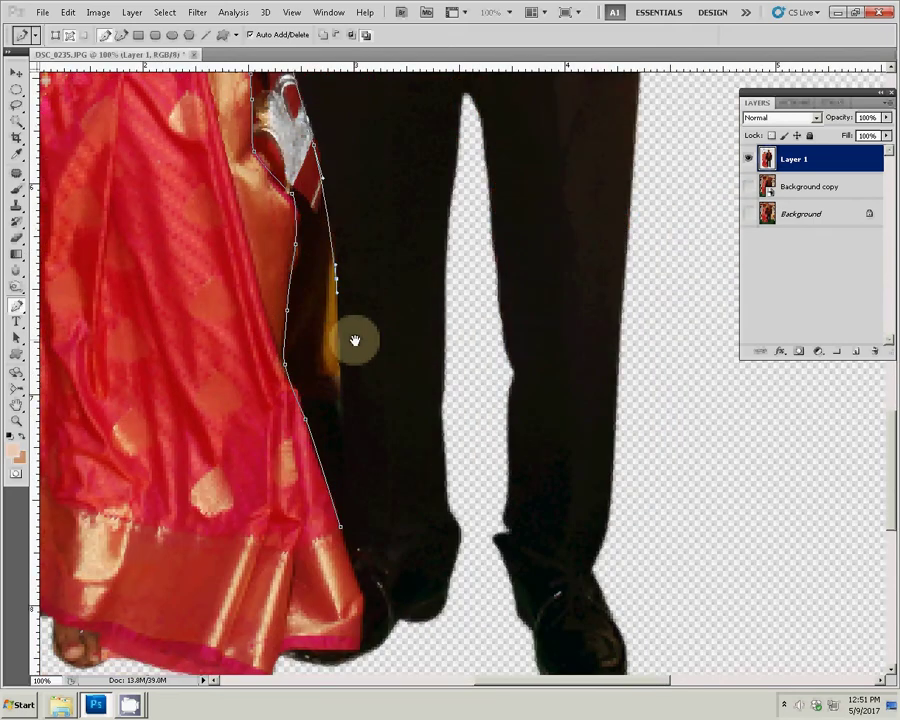
{"action": "left_click", "coordinate": [344, 452]}
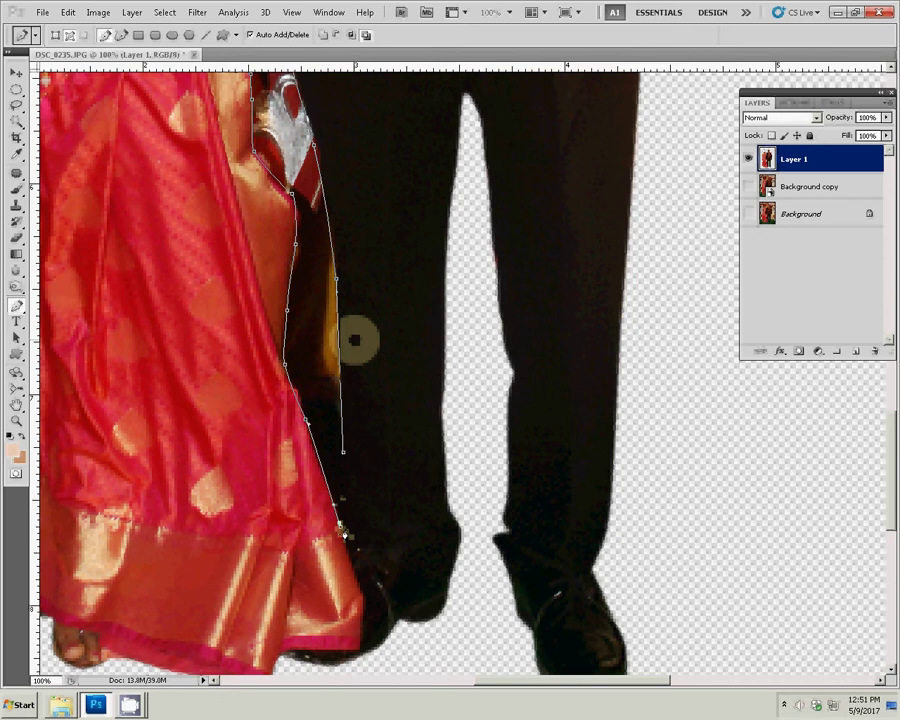
{"action": "left_click", "coordinate": [341, 526]}
Turn the gap path into a selection, then bring up the Zoom tool's view options.
{"action": "right_click", "coordinate": [328, 330]}
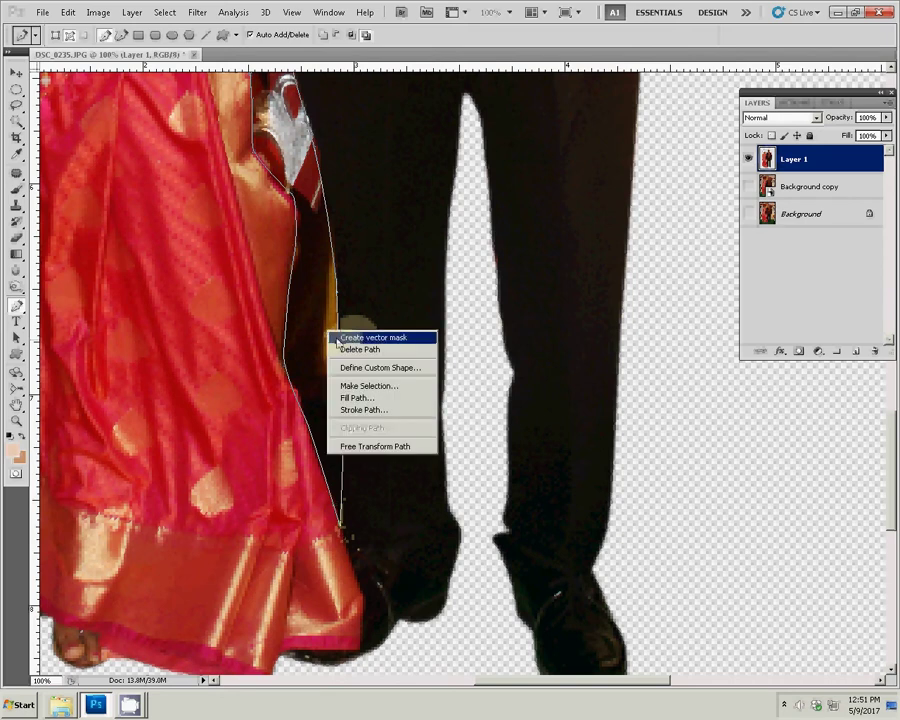
{"action": "left_click", "coordinate": [371, 387]}
{"action": "left_click", "coordinate": [505, 212]}
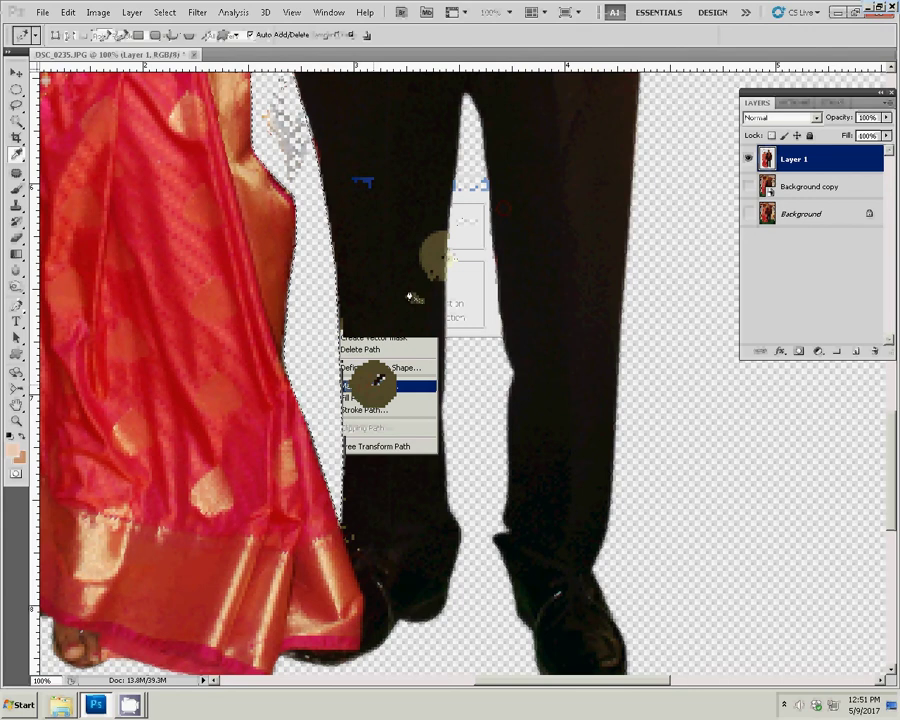
{"action": "key", "text": "z"}
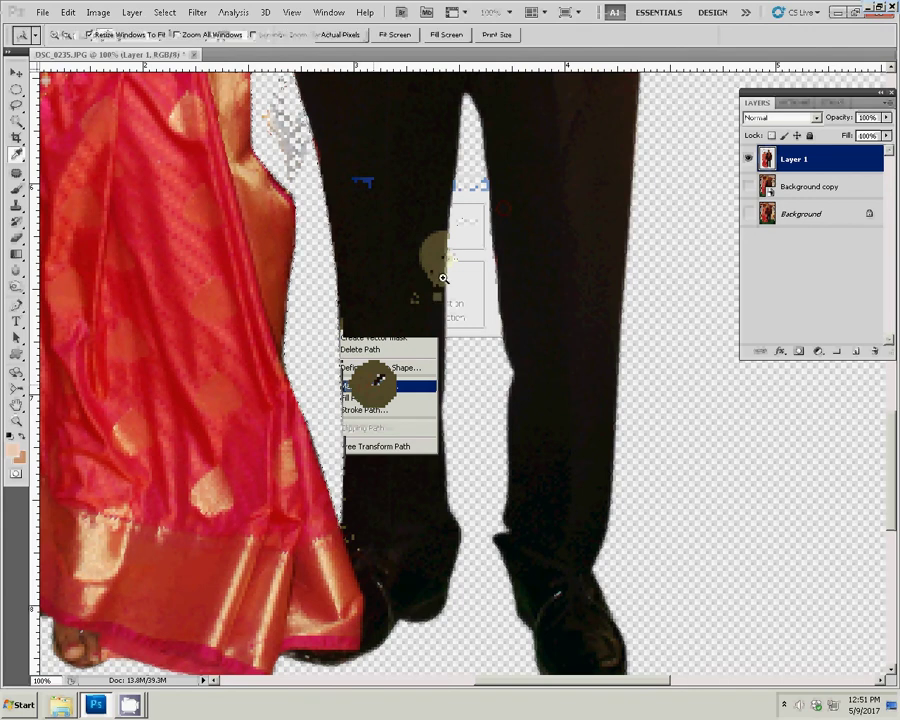
{"action": "right_click", "coordinate": [476, 298]}
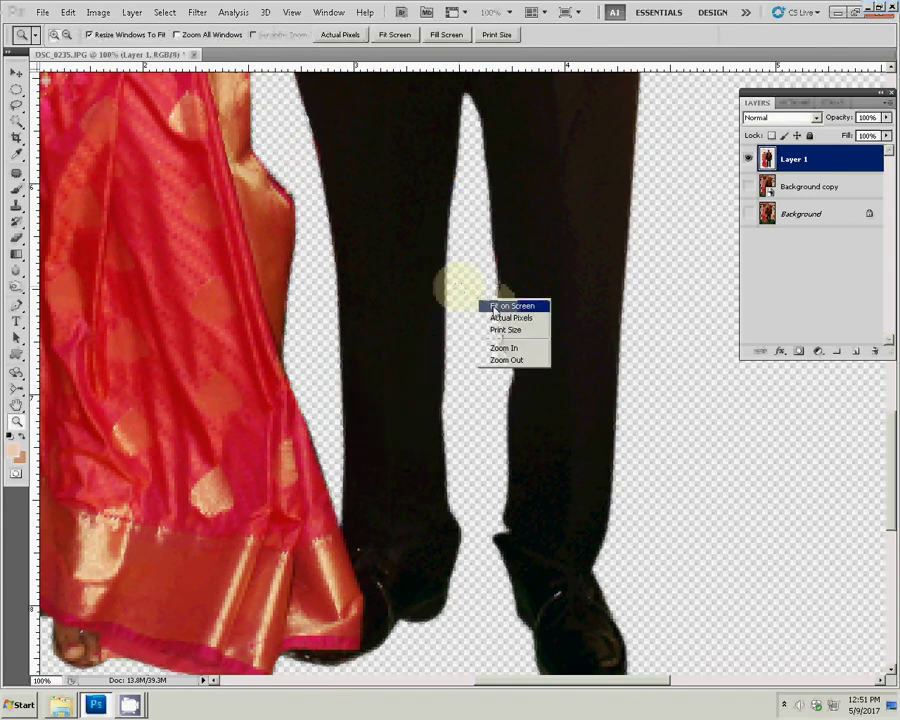
Fit the image, zoom to the garland, and draw a closed path around the arm–jacket gap.
{"action": "left_click", "coordinate": [510, 305]}
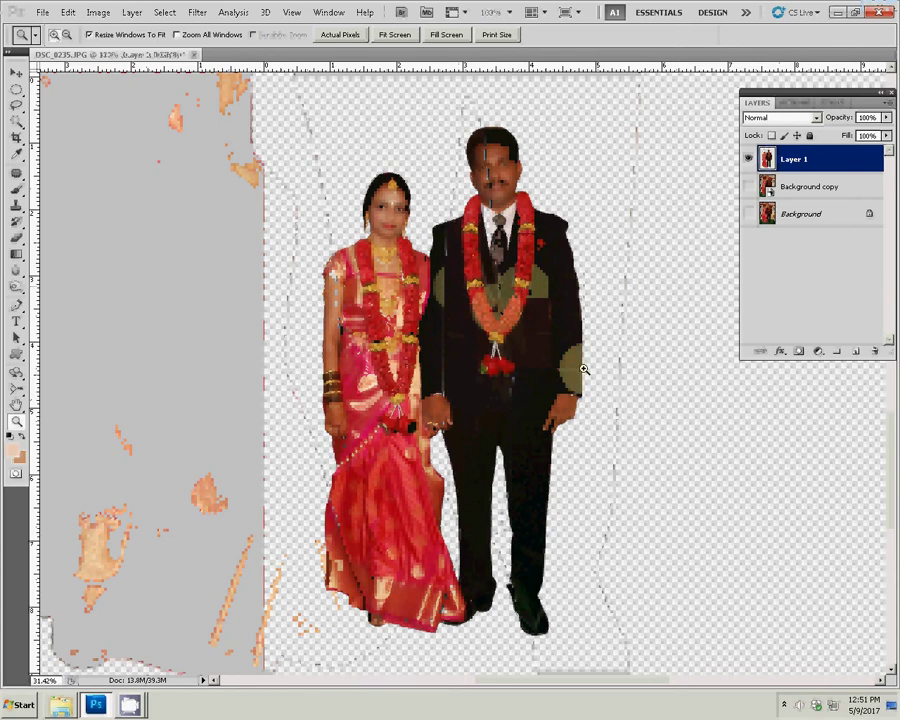
{"action": "left_click_drag", "start_coordinate": [497, 268], "coordinate": [587, 403]}
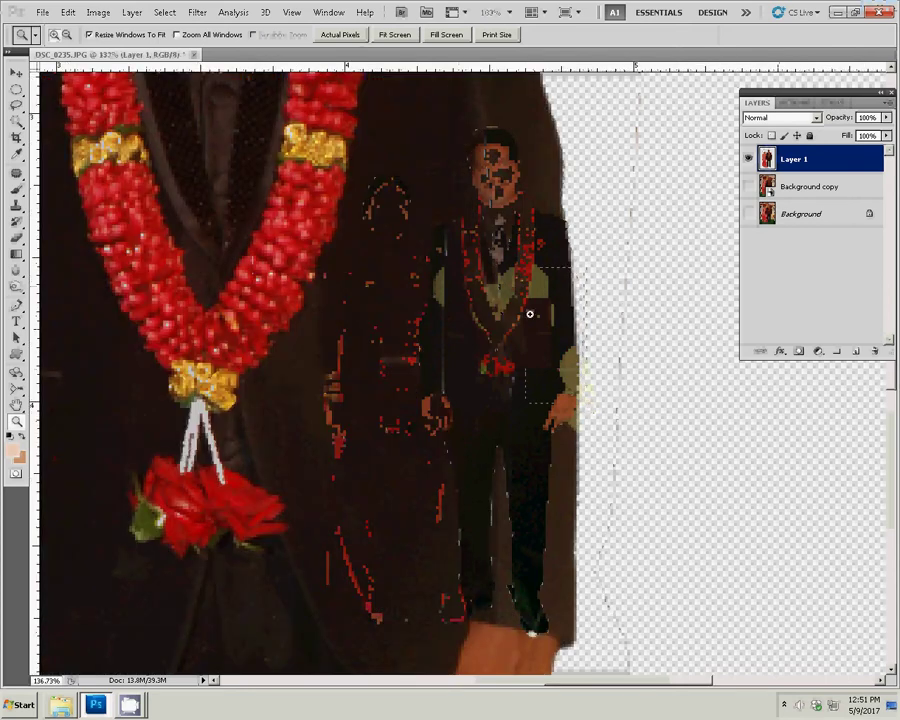
{"action": "key", "text": "p"}
{"action": "left_click", "coordinate": [437, 224]}
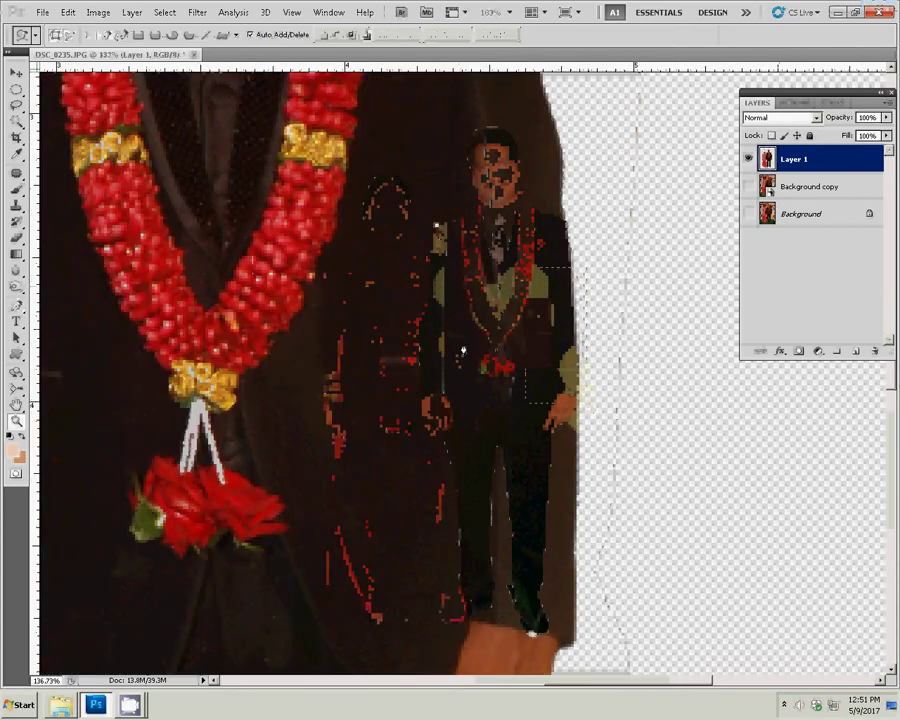
{"action": "left_click_drag", "start_coordinate": [463, 345], "coordinate": [470, 453]}
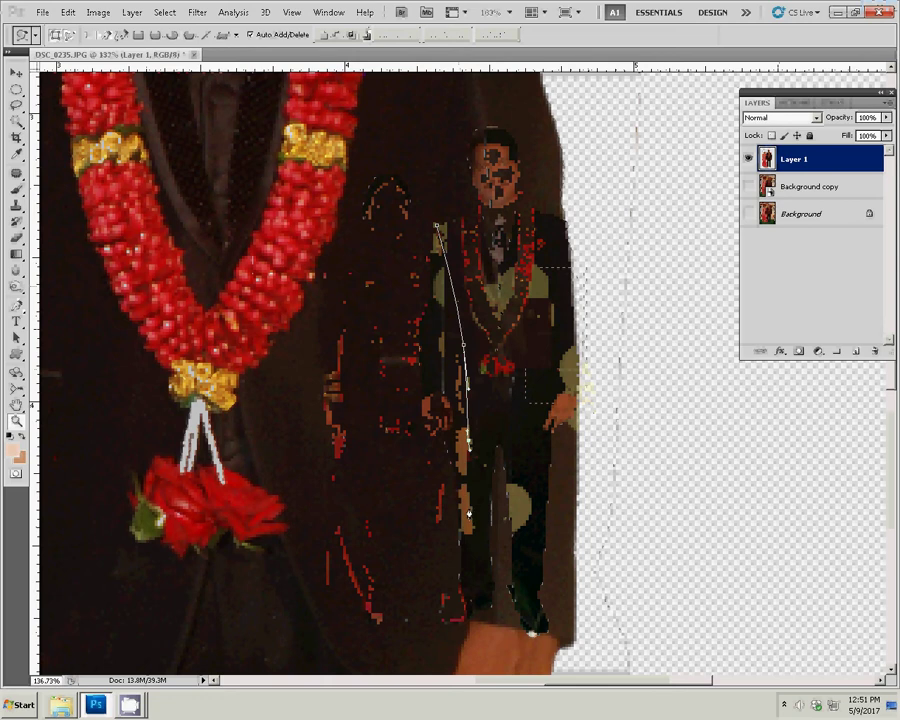
{"action": "left_click", "coordinate": [476, 527]}
{"action": "left_click", "coordinate": [469, 566]}
{"action": "left_click", "coordinate": [441, 412]}
{"action": "left_click", "coordinate": [437, 224]}
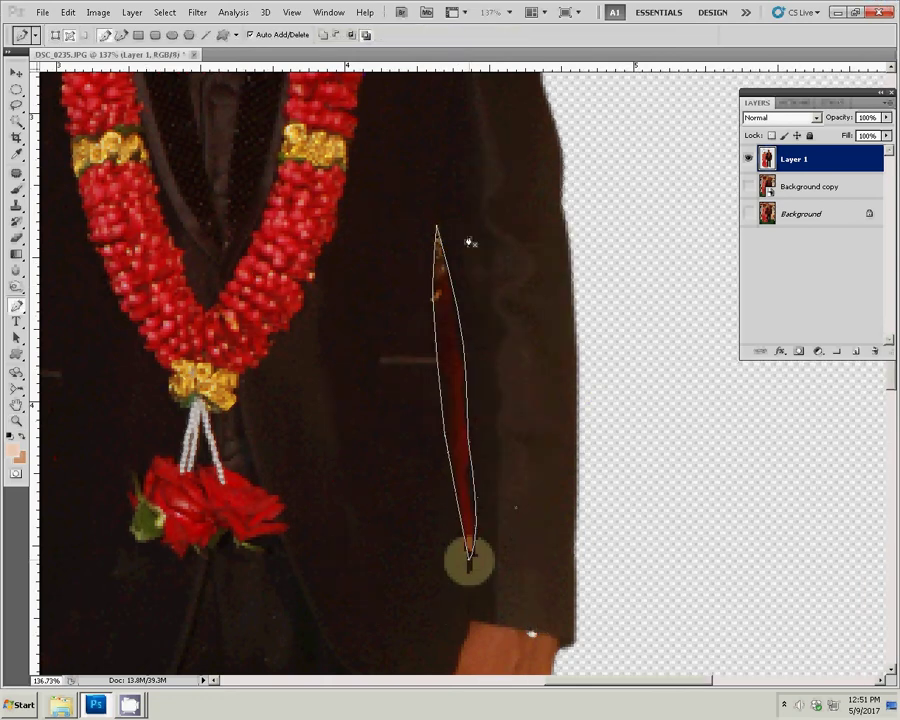
Make the gap path a selection, delete its red pixels, and deselect.
{"action": "right_click", "coordinate": [469, 240]}
{"action": "left_click", "coordinate": [506, 291]}
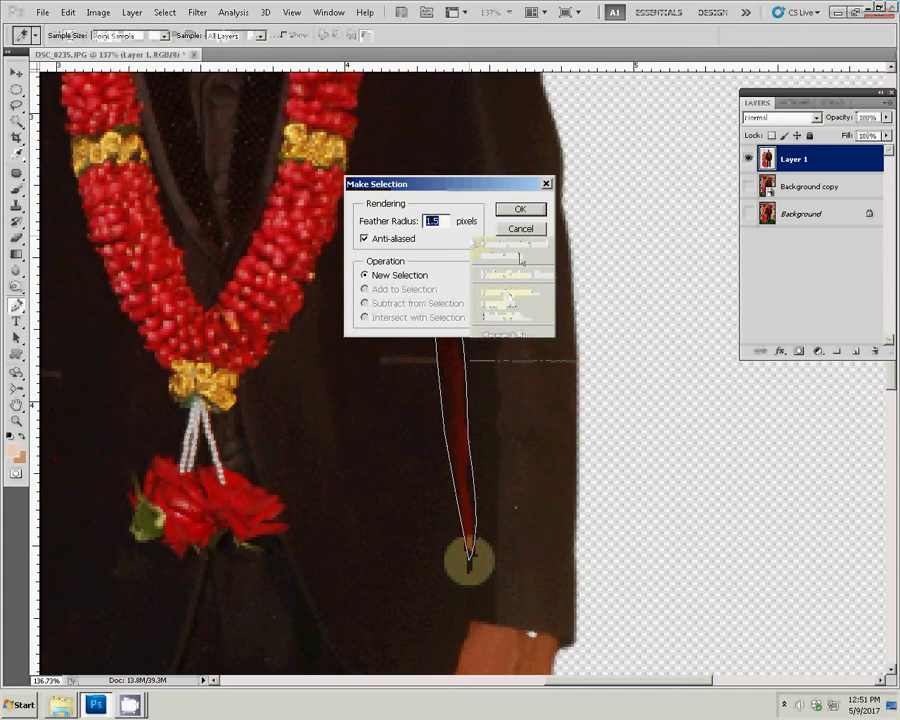
{"action": "left_click", "coordinate": [517, 207]}
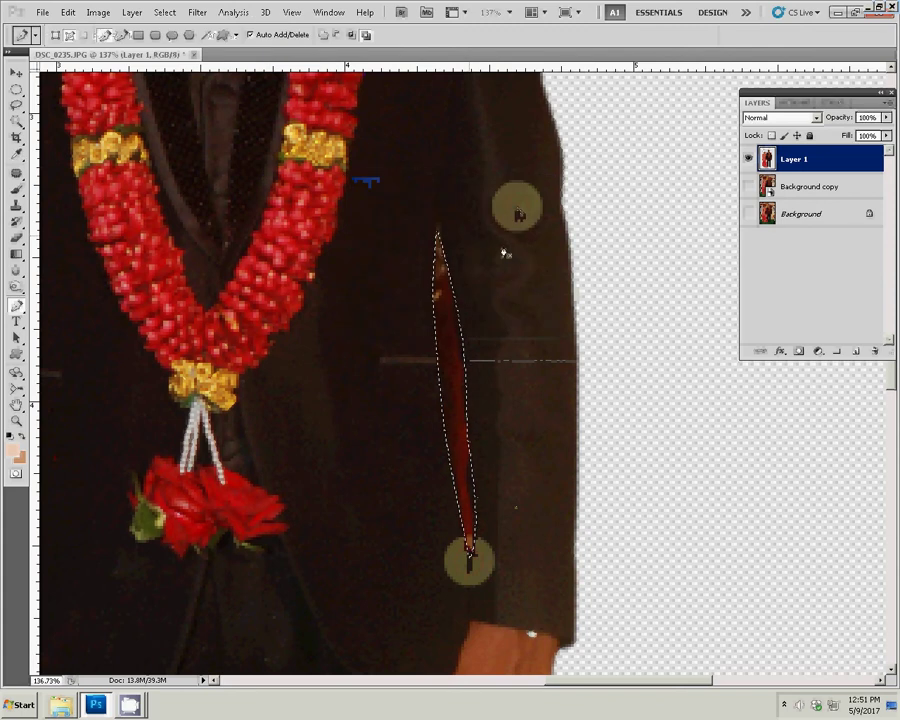
{"action": "key", "text": "Delete"}
{"action": "left_click", "coordinate": [493, 263]}
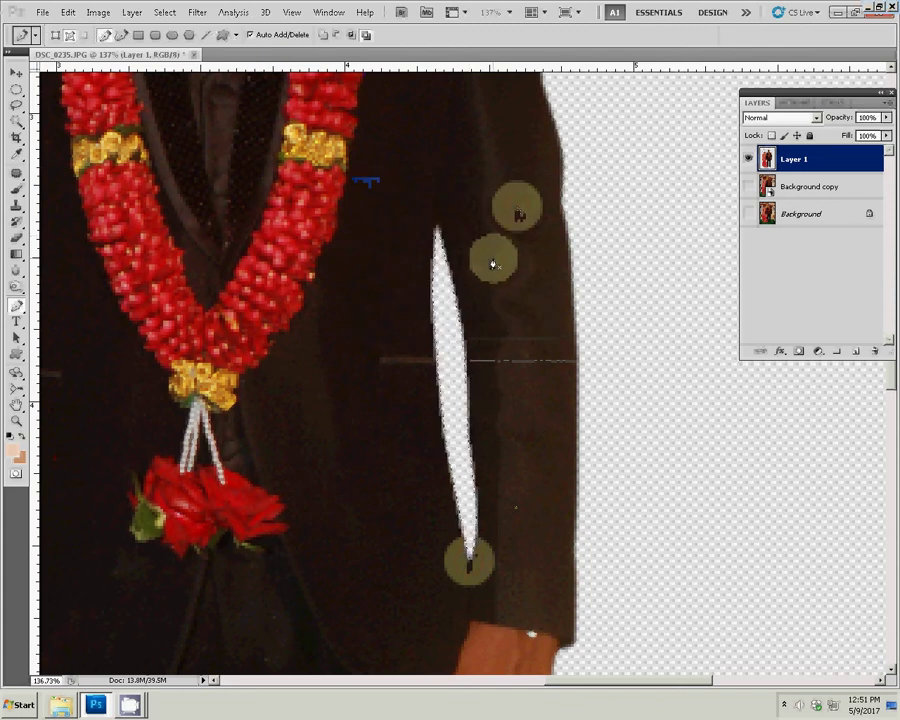
{"action": "key", "text": "z"}
{"action": "right_click", "coordinate": [400, 330]}
Show the Actions panel and fit the couple image on screen.
{"action": "left_click", "coordinate": [437, 348]}
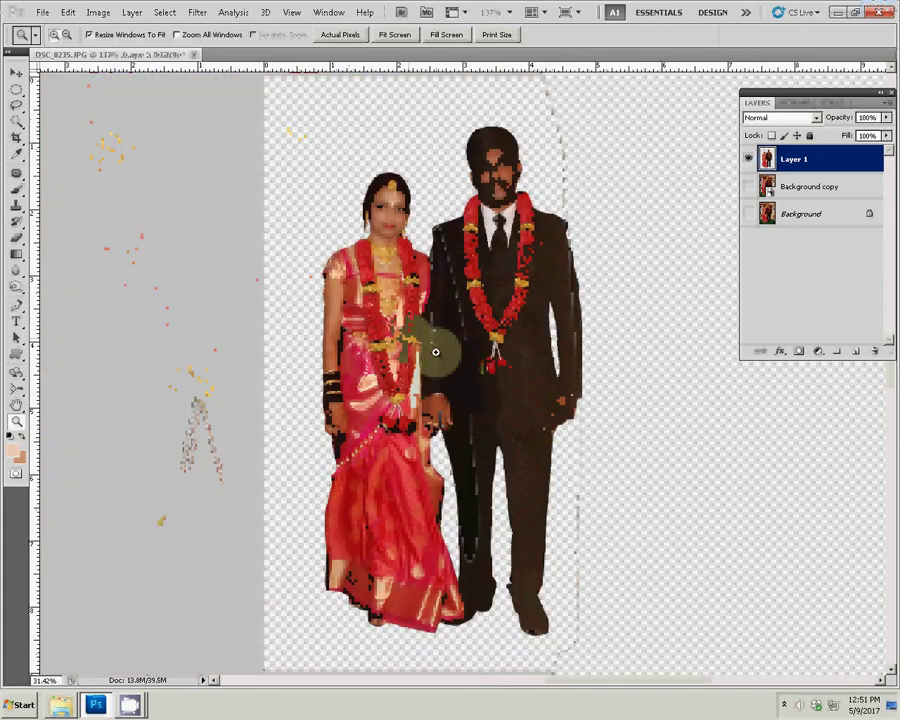
{"action": "left_click", "coordinate": [490, 394], "text": "alt"}
{"action": "left_click", "coordinate": [490, 394], "text": "alt"}
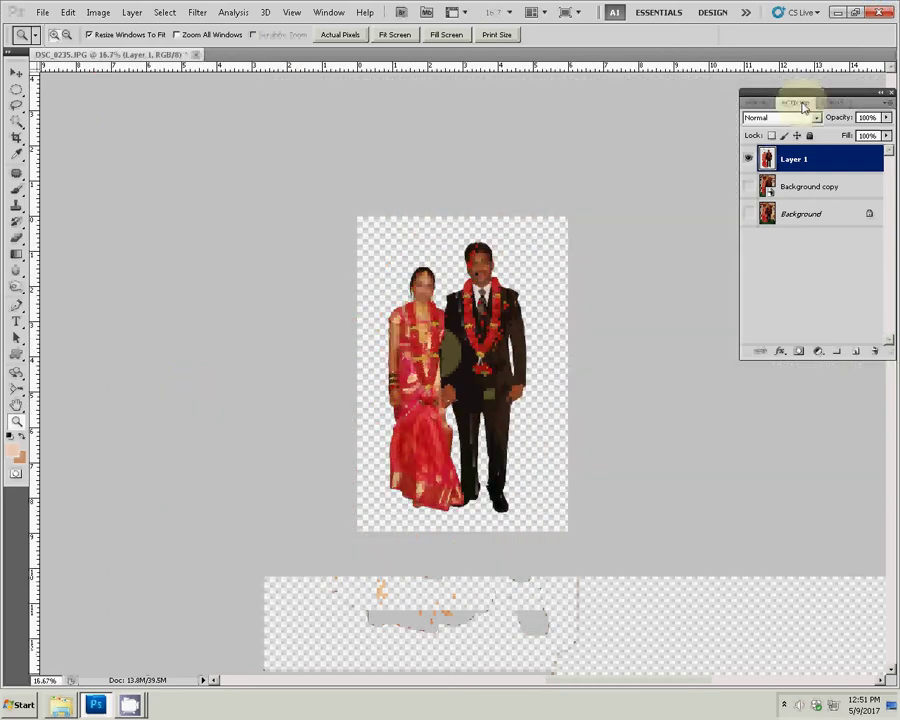
{"action": "left_click", "coordinate": [795, 103]}
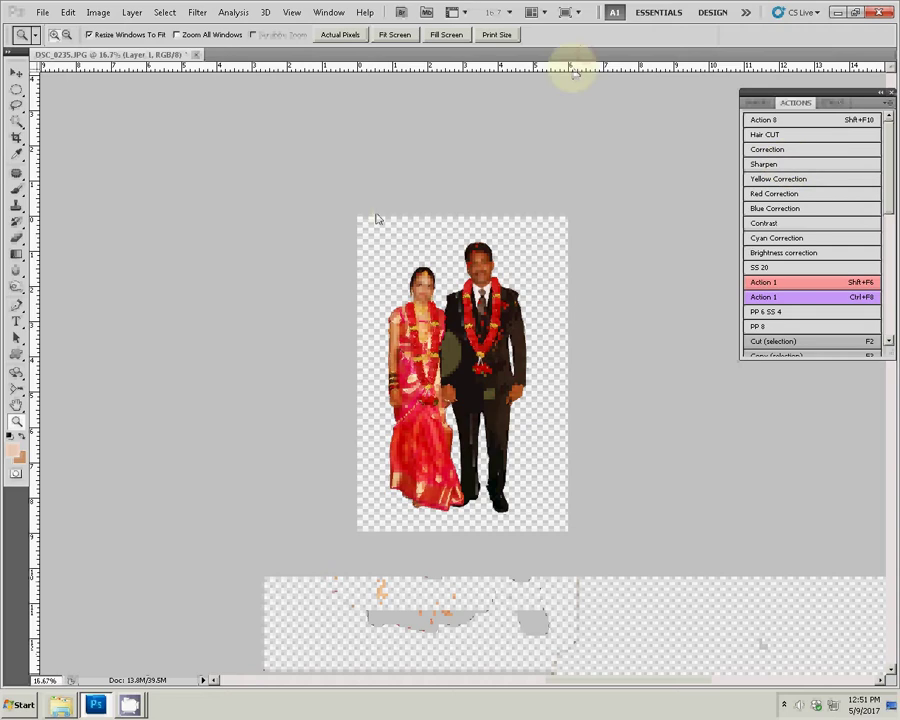
{"action": "left_click", "coordinate": [313, 296]}
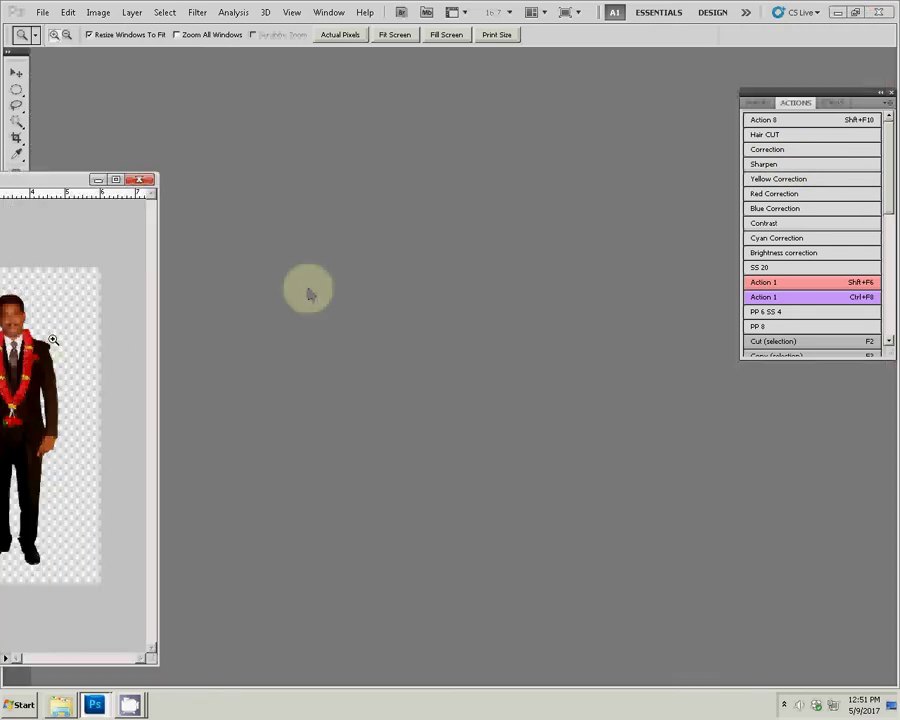
{"action": "right_click", "coordinate": [58, 350]}
{"action": "left_click", "coordinate": [88, 352]}
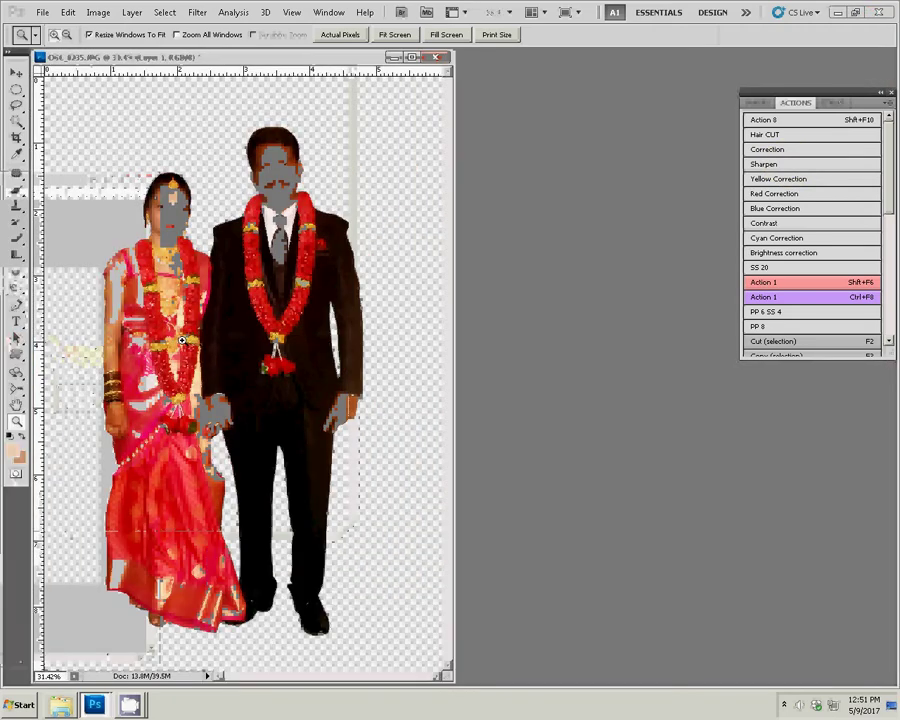
Save as DSC_0235.psd in the psd folder, accepting Maximize Compatibility.
{"action": "key", "text": "ctrl+shift+s"}
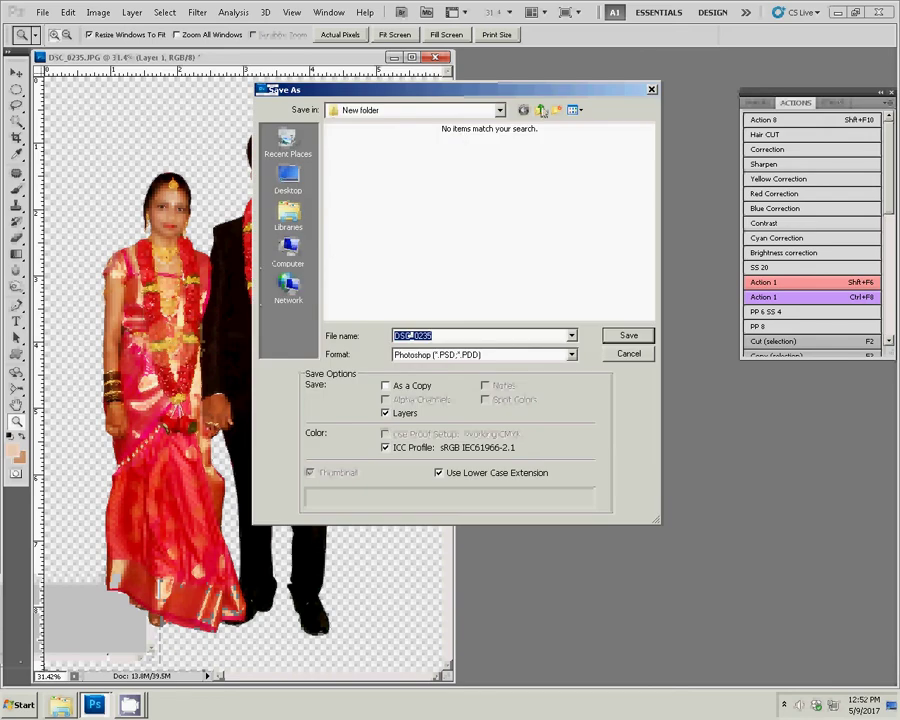
{"action": "left_click", "coordinate": [505, 170]}
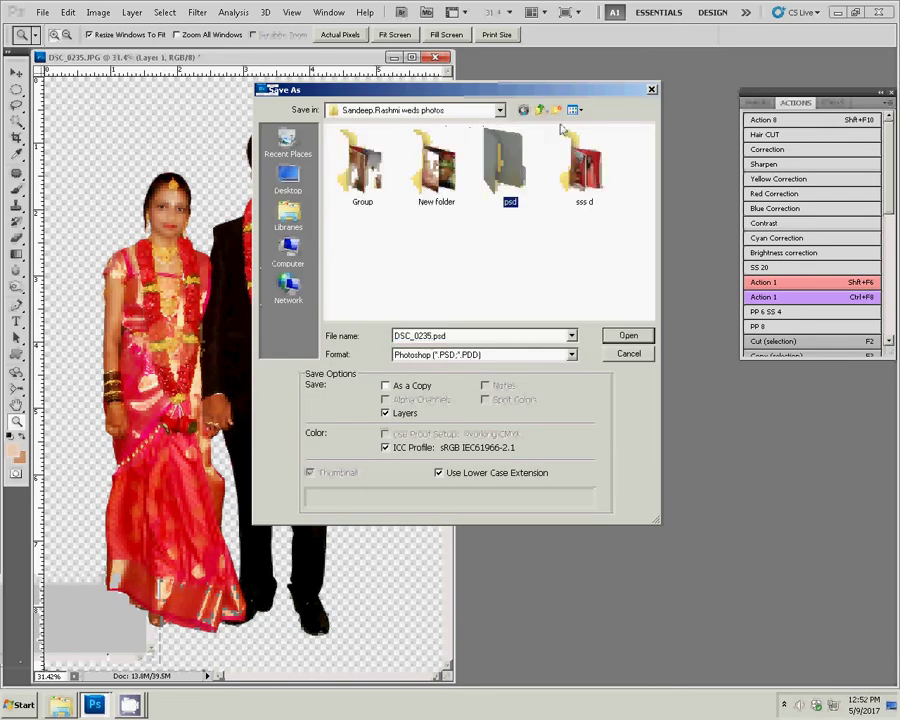
{"action": "left_click", "coordinate": [630, 336]}
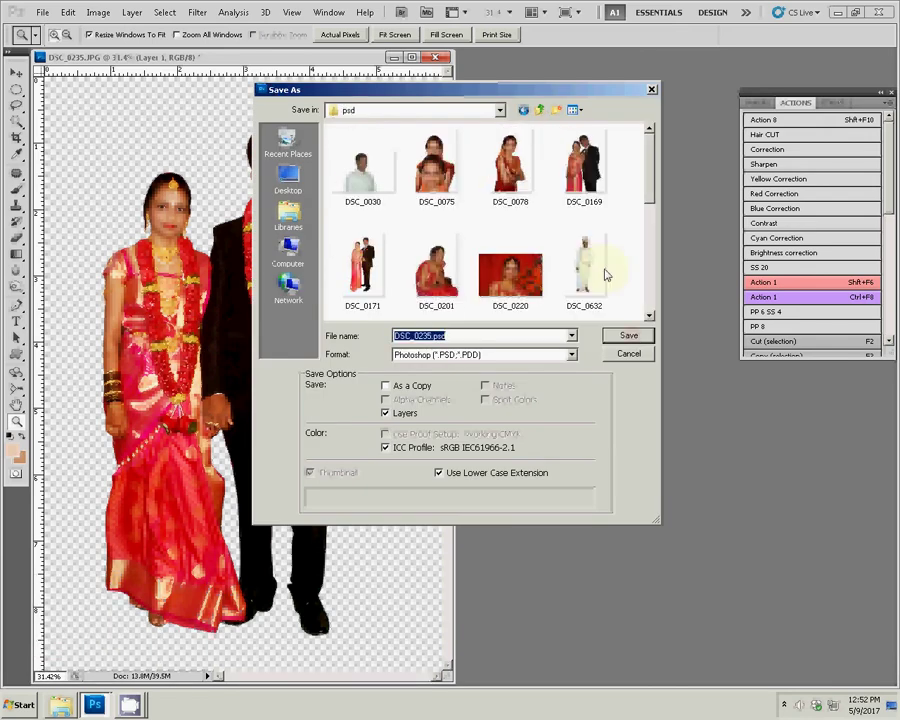
{"action": "left_click", "coordinate": [630, 337]}
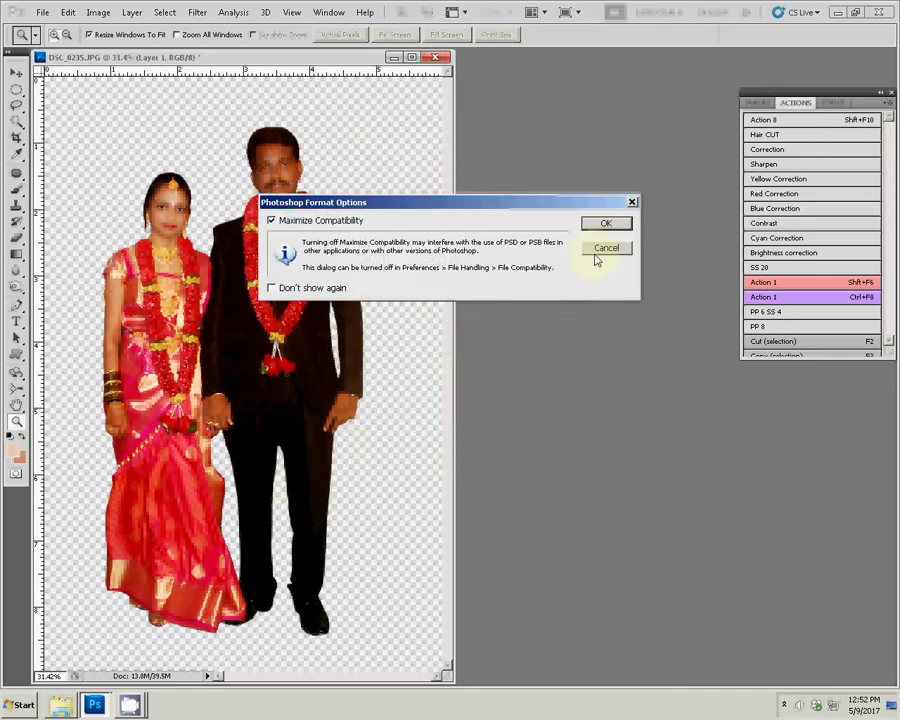
{"action": "key", "text": "Return"}
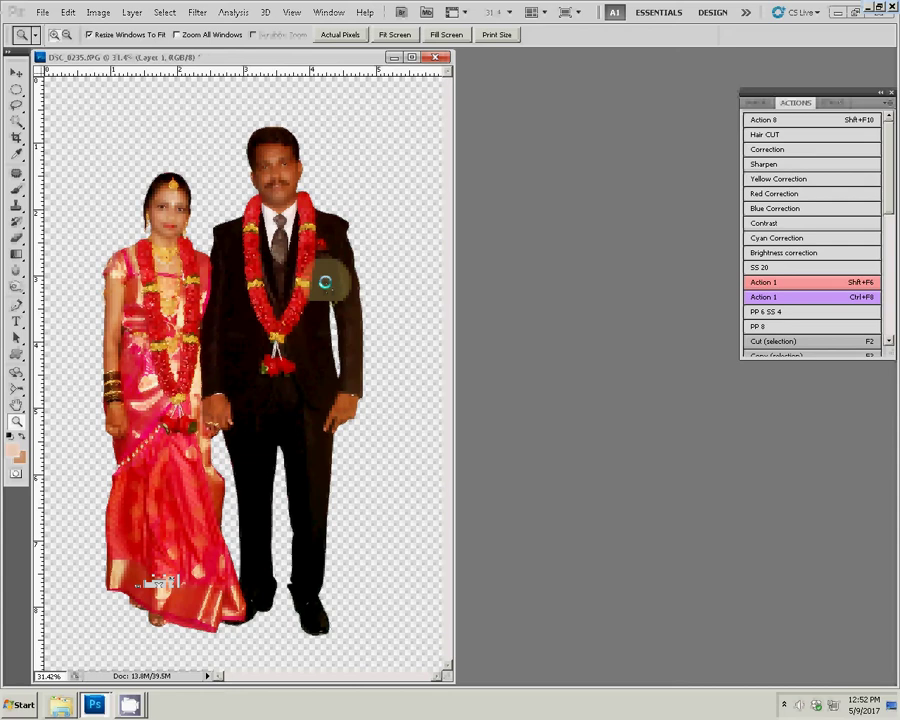
Browse through Start > Computer to Local Disk (H:).
{"action": "left_click", "coordinate": [62, 705]}
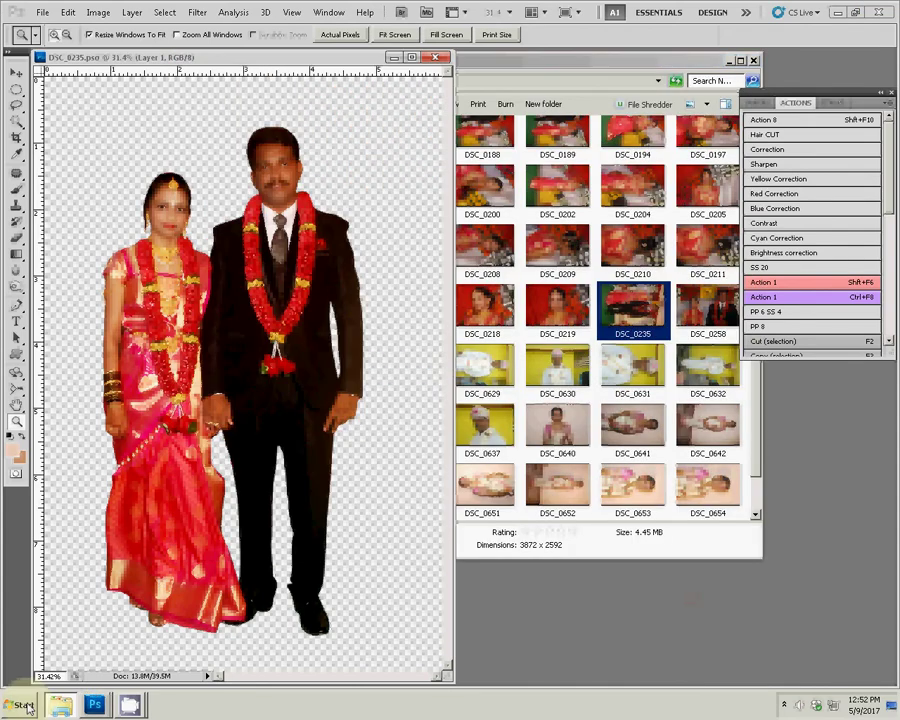
{"action": "left_click", "coordinate": [26, 706]}
{"action": "left_click", "coordinate": [205, 497]}
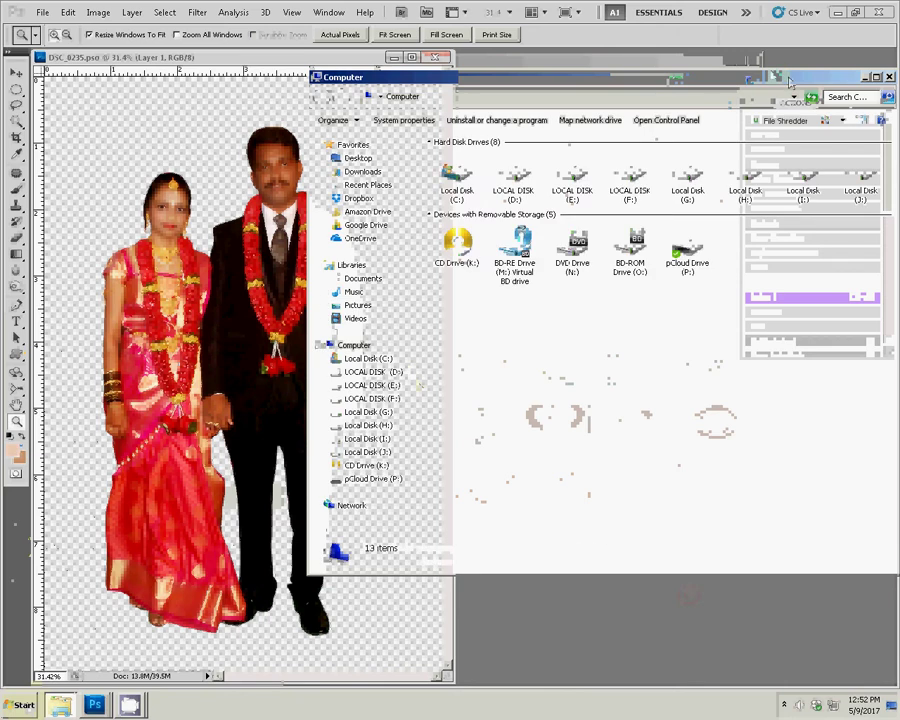
{"action": "left_click_drag", "start_coordinate": [792, 81], "coordinate": [600, 108]}
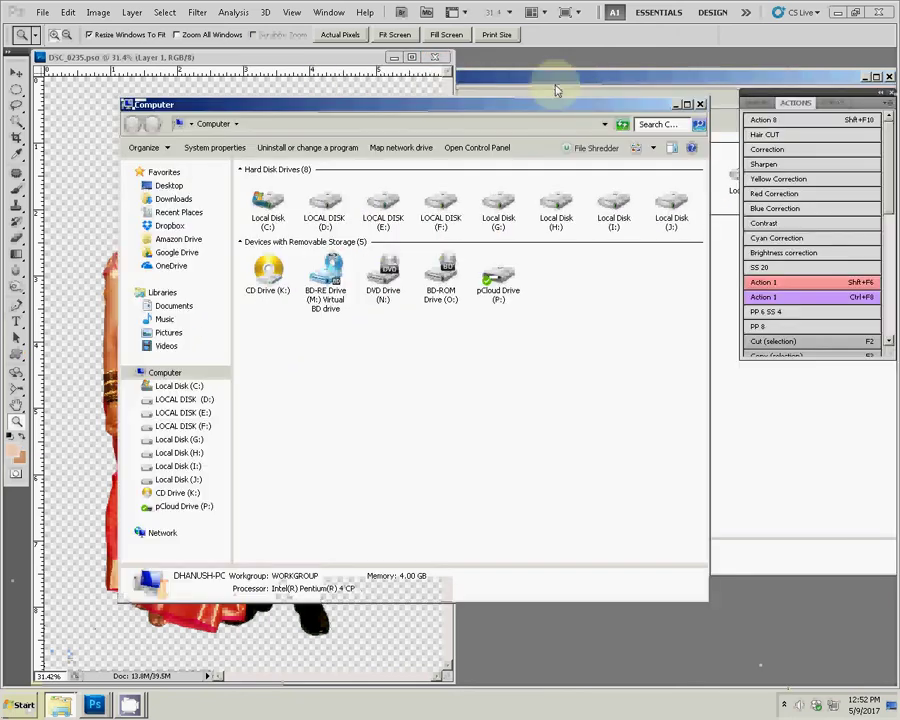
{"action": "left_click", "coordinate": [185, 452]}
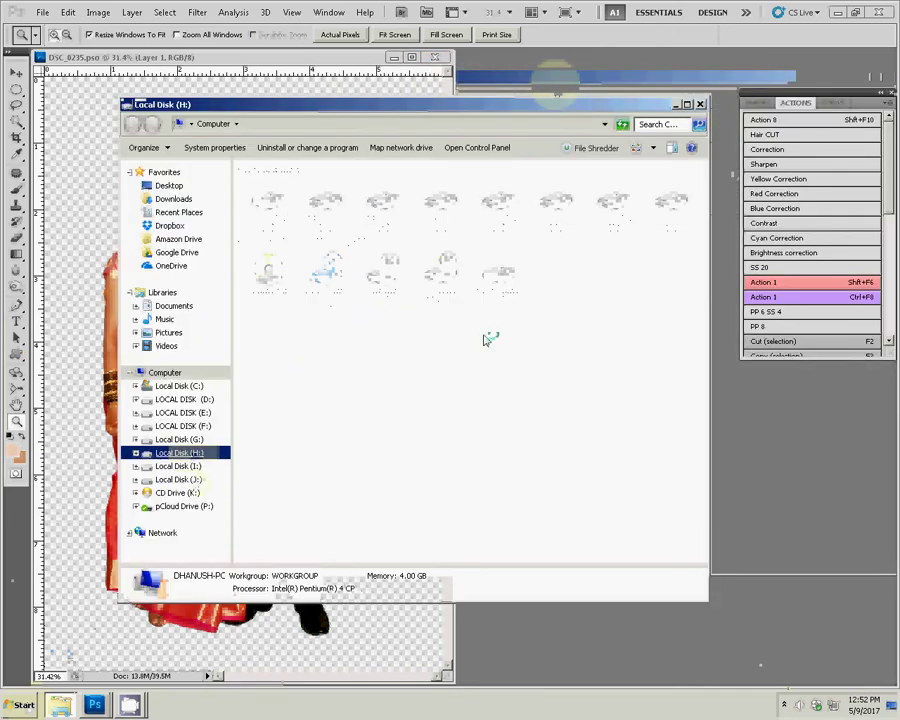
Open the Karizma Seenary folder and select the DIGI 001 (4) design for Photoshop.
{"action": "left_click", "coordinate": [289, 289]}
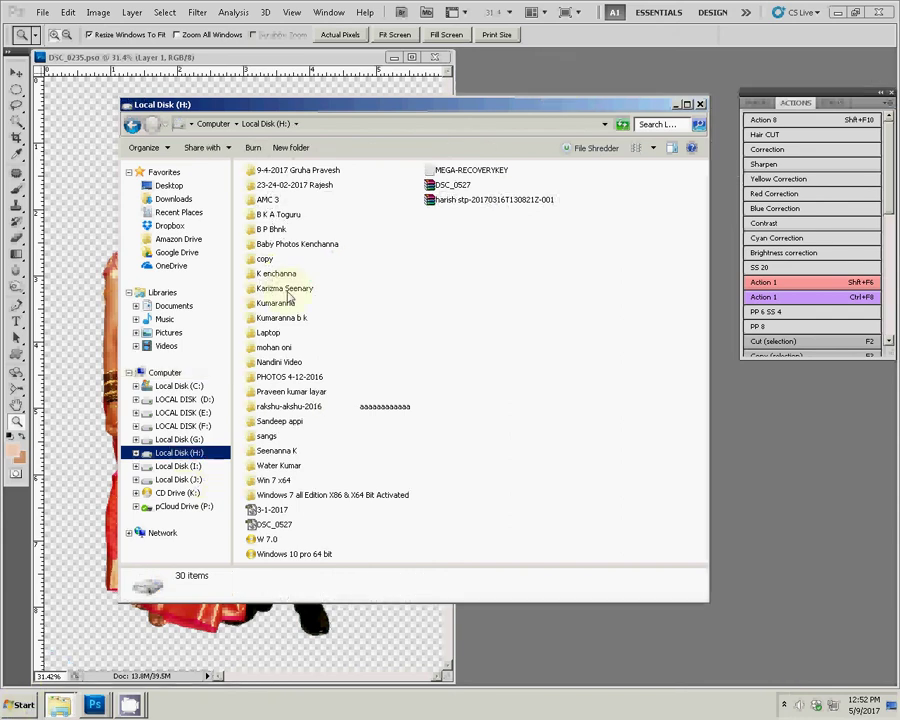
{"action": "double_click", "coordinate": [289, 292]}
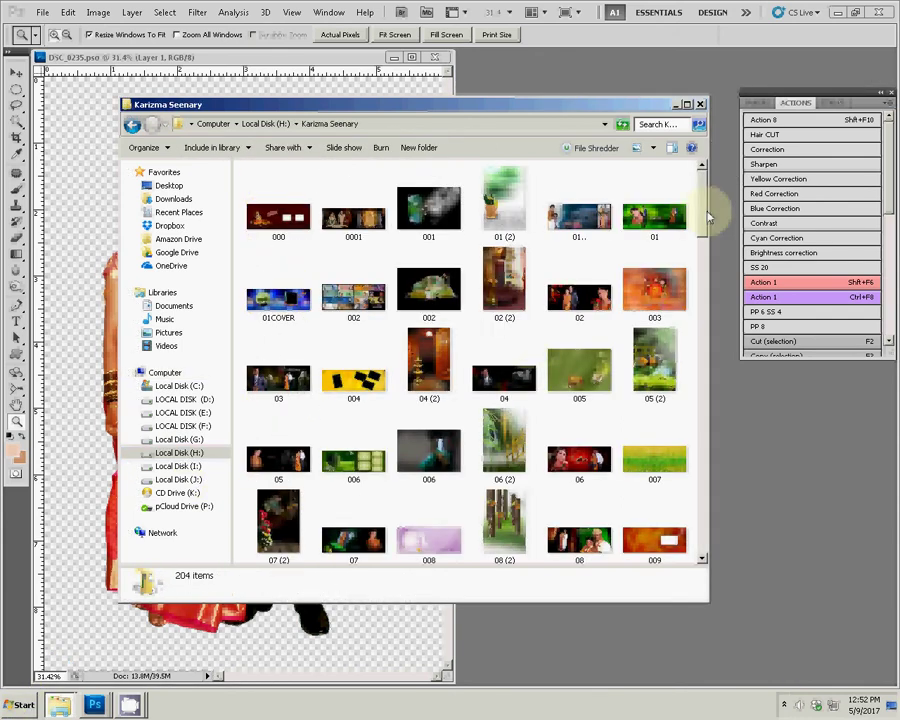
{"action": "left_click_drag", "start_coordinate": [708, 215], "coordinate": [713, 266]}
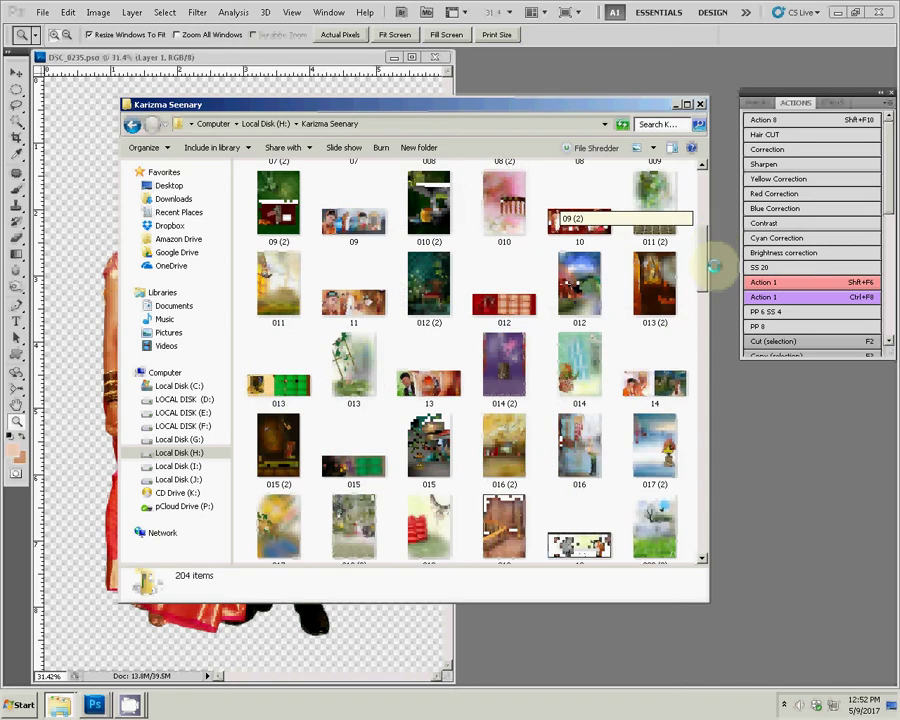
{"action": "mouse_move", "coordinate": [713, 266]}
{"action": "left_mouse_down"}
{"action": "mouse_move", "coordinate": [701, 310]}
{"action": "mouse_move", "coordinate": [705, 422]}
{"action": "left_mouse_up"}
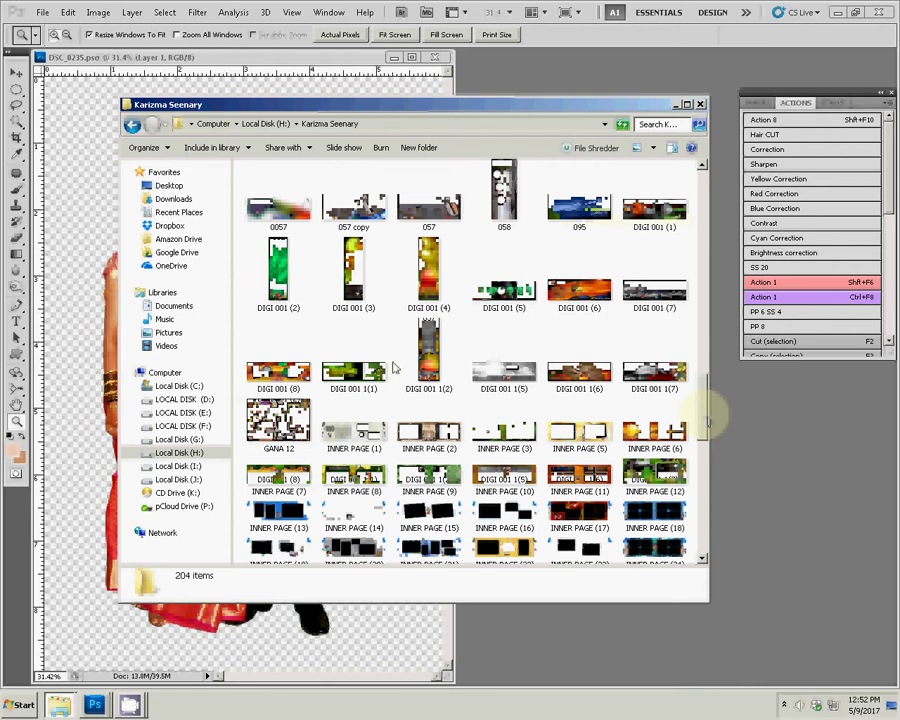
{"action": "left_click", "coordinate": [430, 285]}
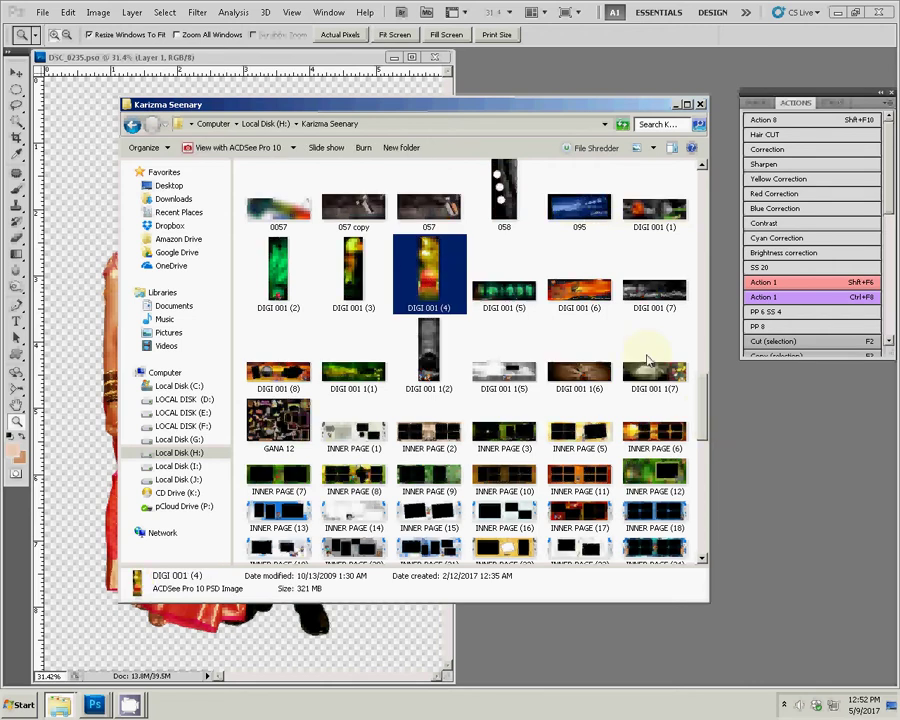
{"action": "left_click", "coordinate": [748, 467]}
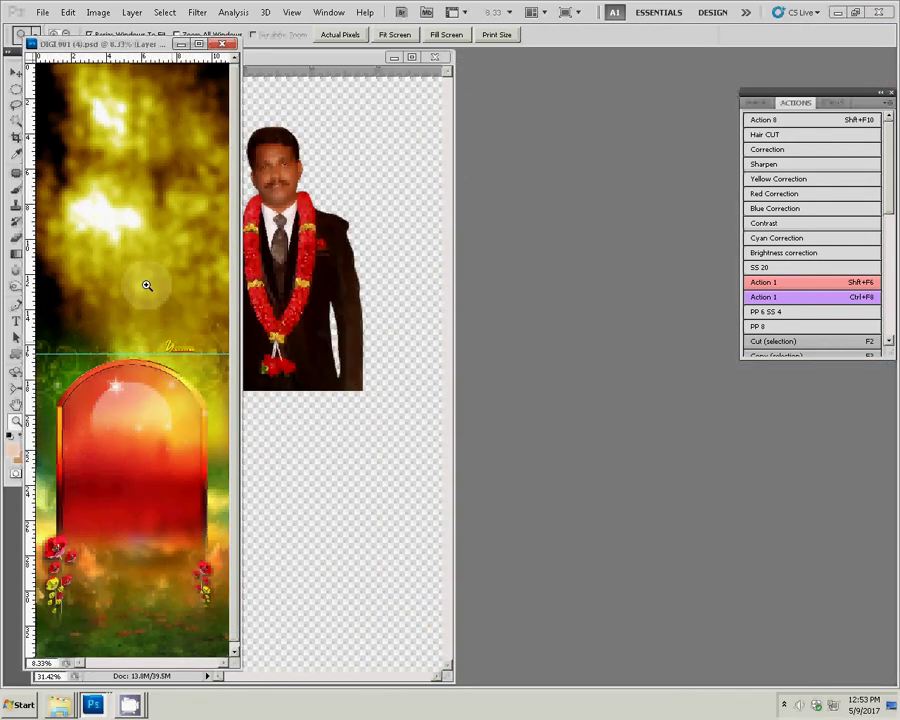
Fit the album template to its window, move it right, and activate the couple document with Move.
{"action": "right_click", "coordinate": [150, 288]}
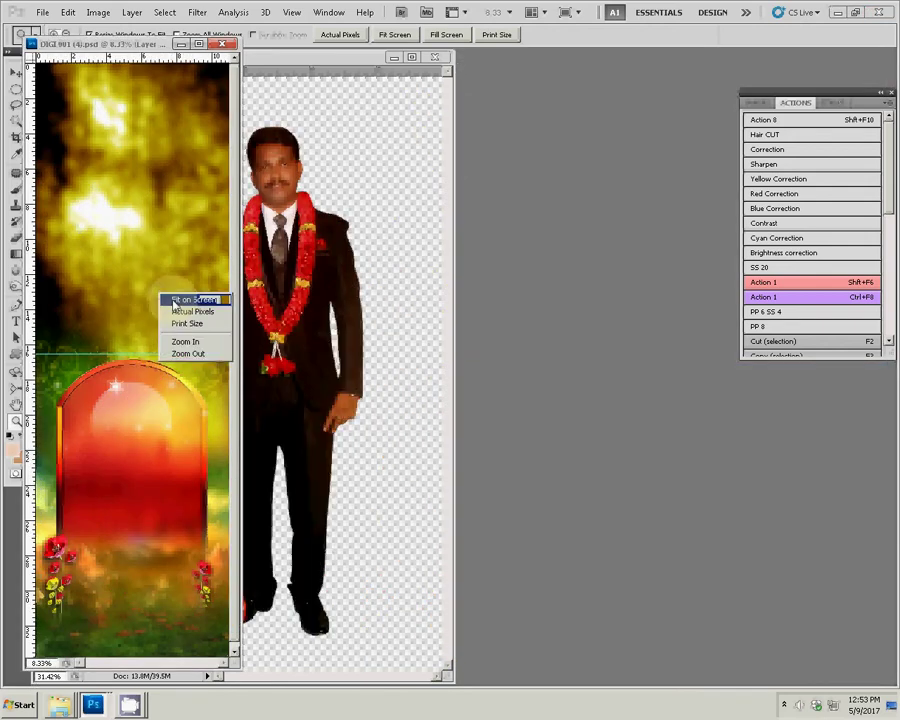
{"action": "left_click", "coordinate": [176, 298]}
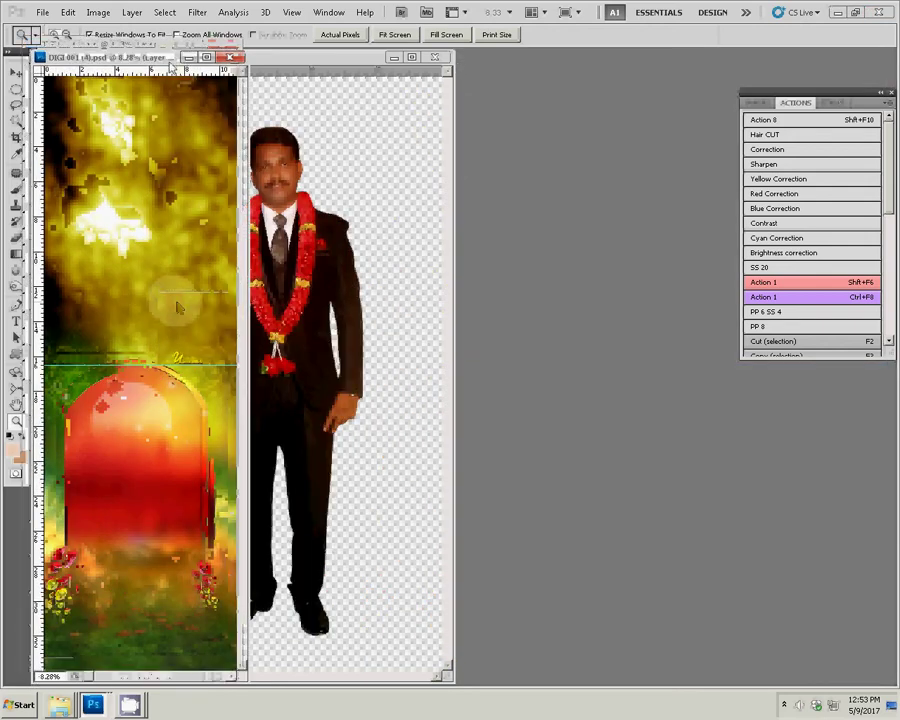
{"action": "left_click_drag", "start_coordinate": [172, 58], "coordinate": [628, 109]}
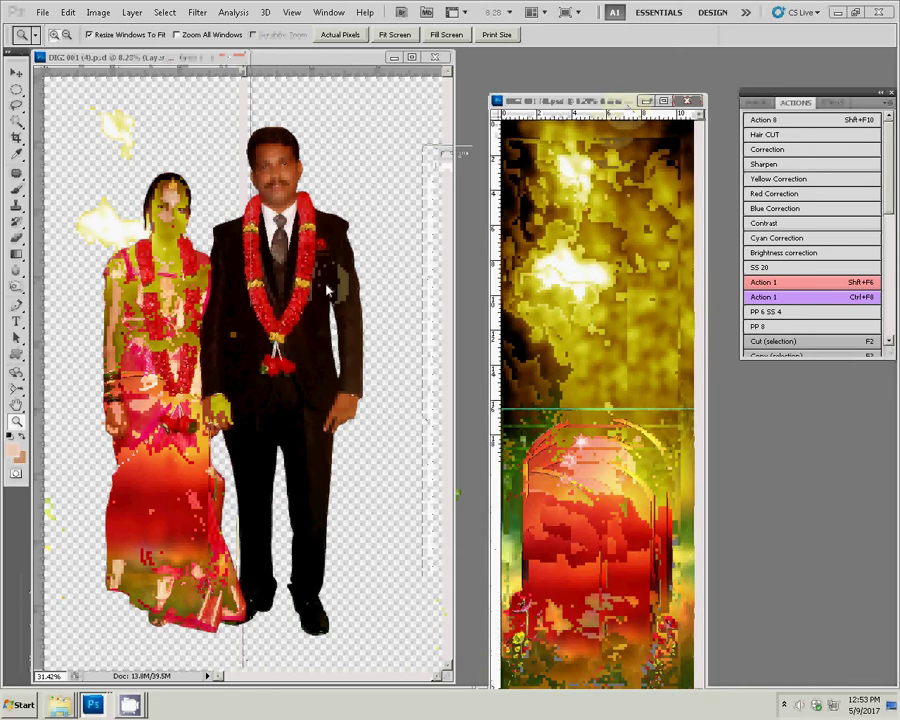
{"action": "key", "text": "v"}
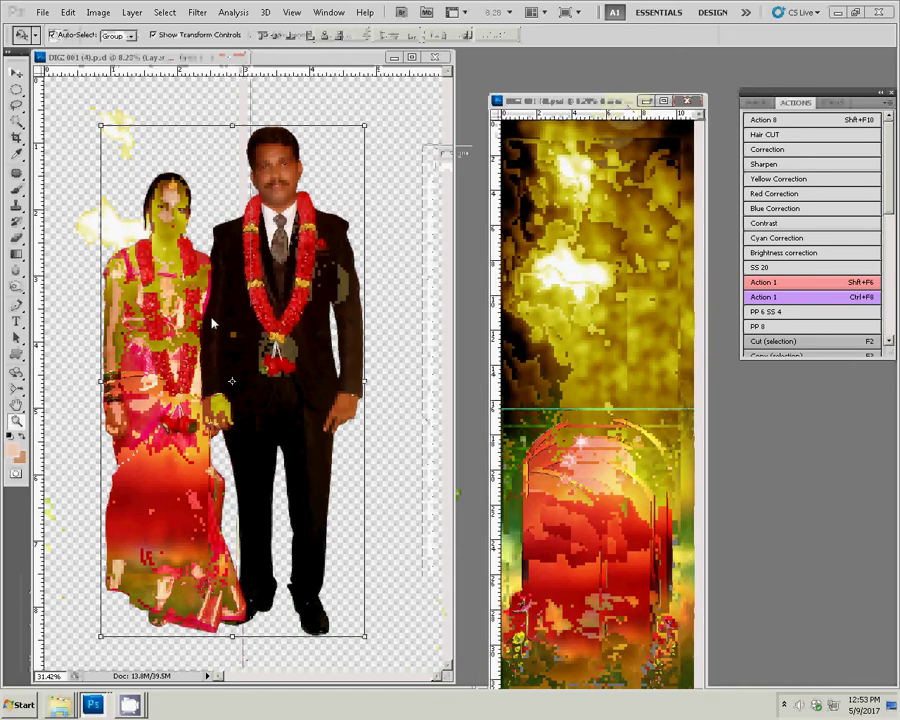
{"action": "left_click", "coordinate": [379, 319]}
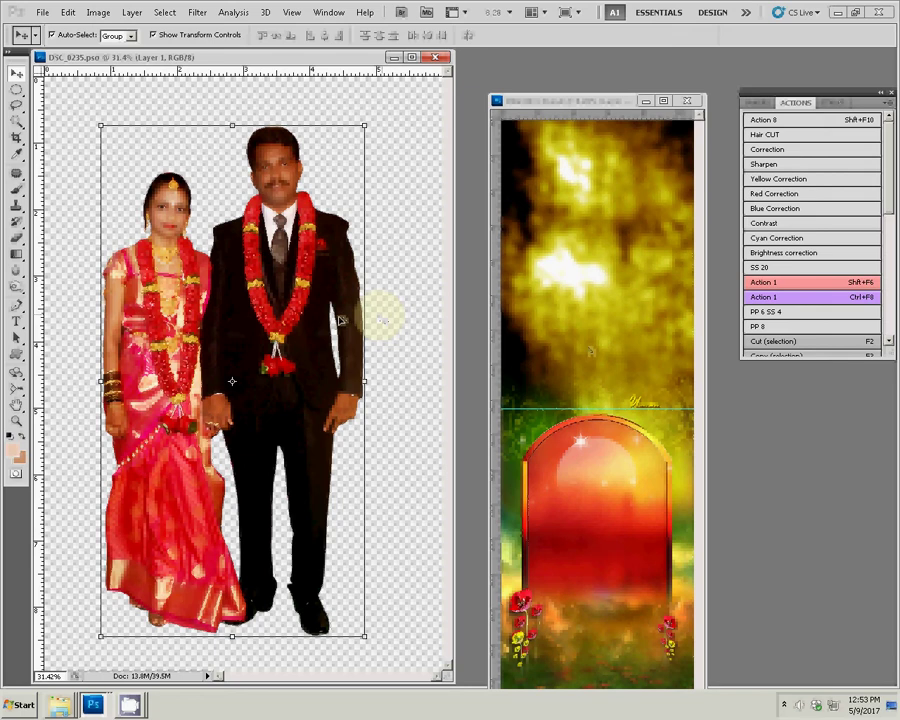
{"action": "left_click", "coordinate": [339, 320]}
Brighten the couple photo's midtones with a Levels adjustment.
{"action": "key", "text": "ctrl+l"}
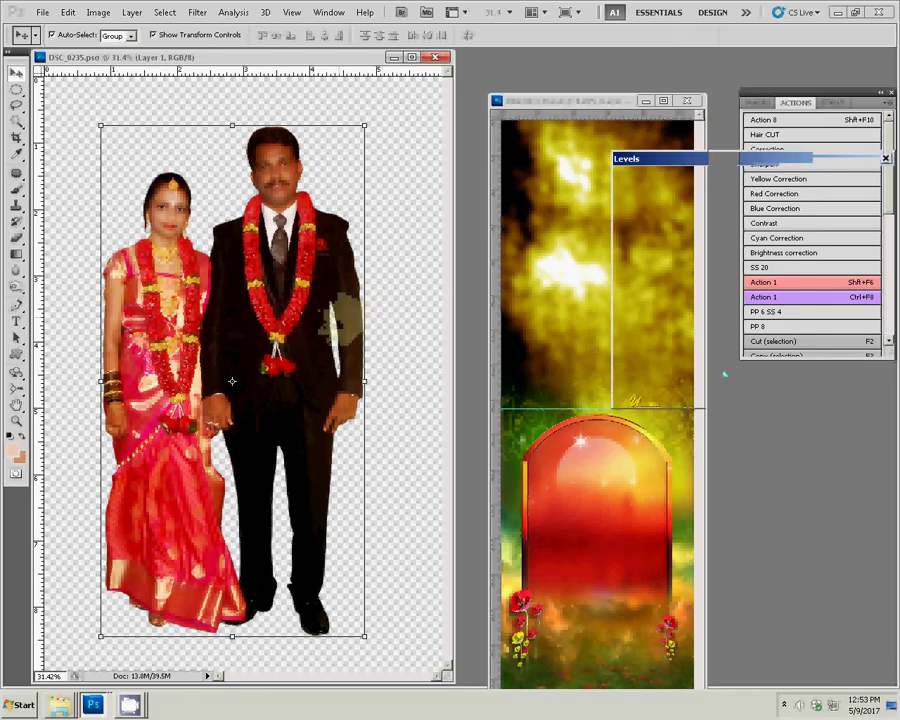
{"action": "left_click_drag", "start_coordinate": [720, 313], "coordinate": [698, 316]}
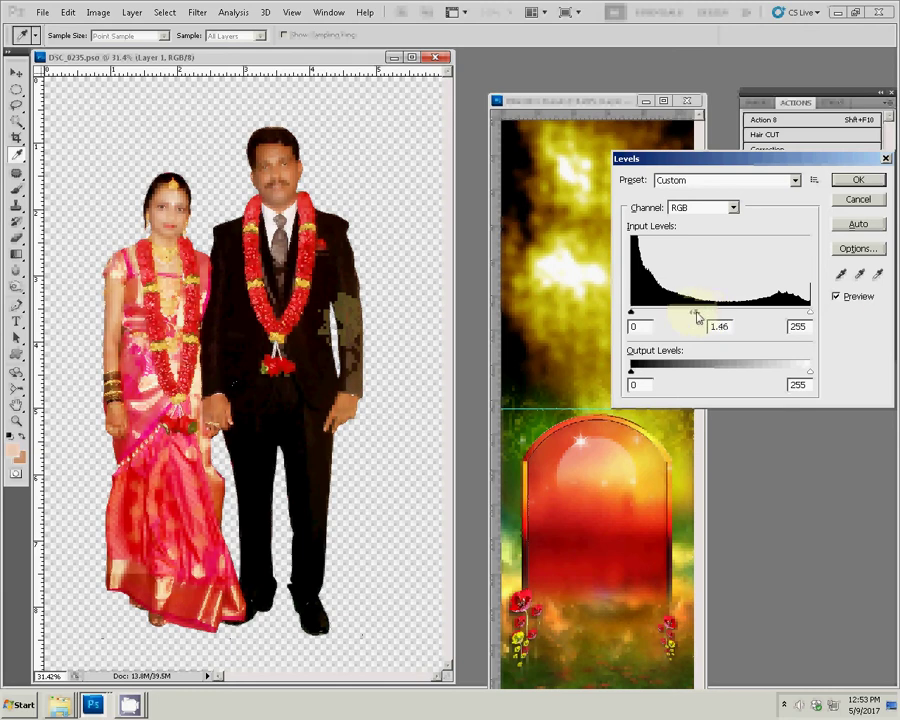
{"action": "left_click", "coordinate": [866, 182]}
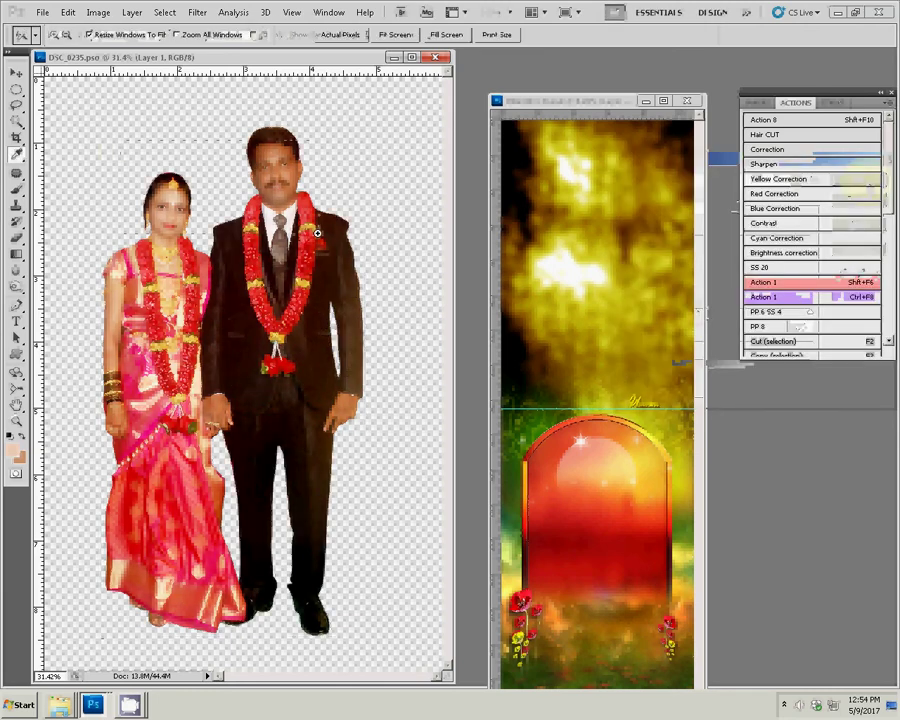
Zoom onto the groom's head and paint soft brush strokes along his top and left hairline.
{"action": "left_click", "coordinate": [343, 251]}
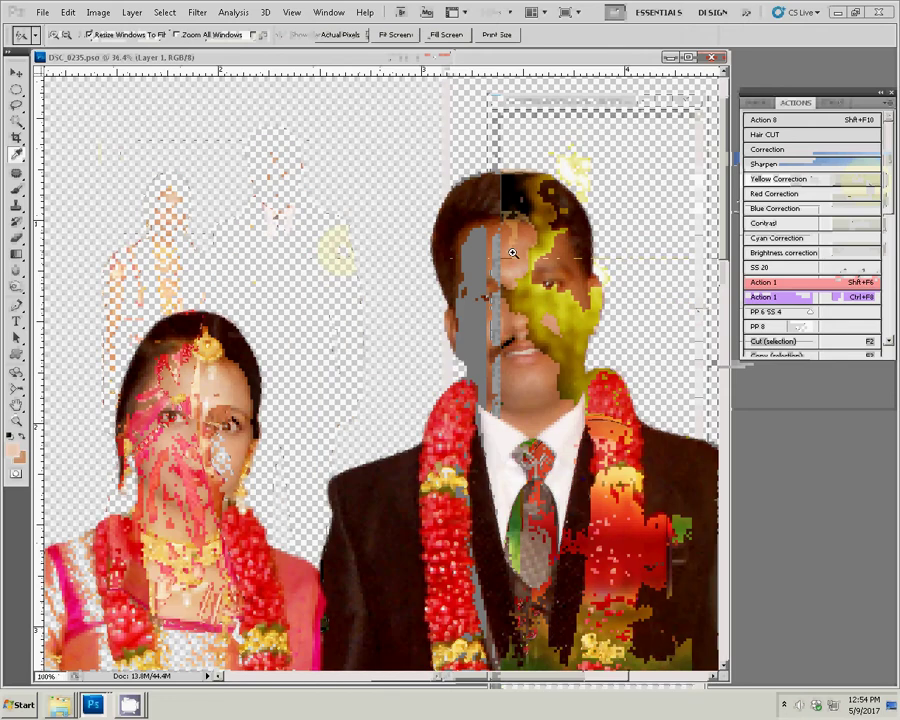
{"action": "mouse_move", "coordinate": [533, 261]}
{"action": "left_mouse_down"}
{"action": "mouse_move", "coordinate": [402, 326]}
{"action": "mouse_move", "coordinate": [212, 232]}
{"action": "left_mouse_up"}
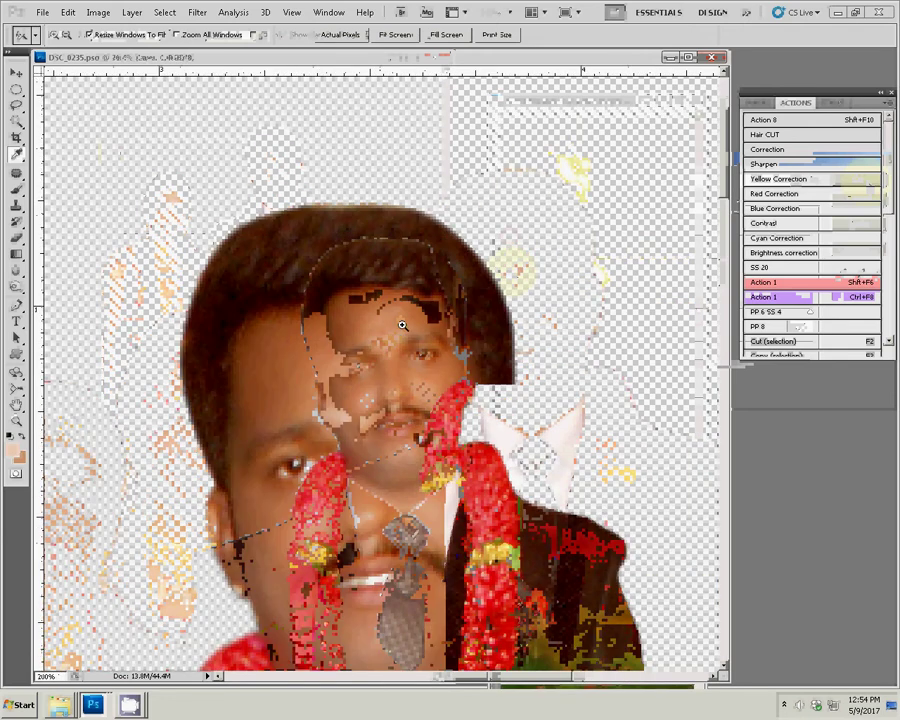
{"action": "key", "text": "b"}
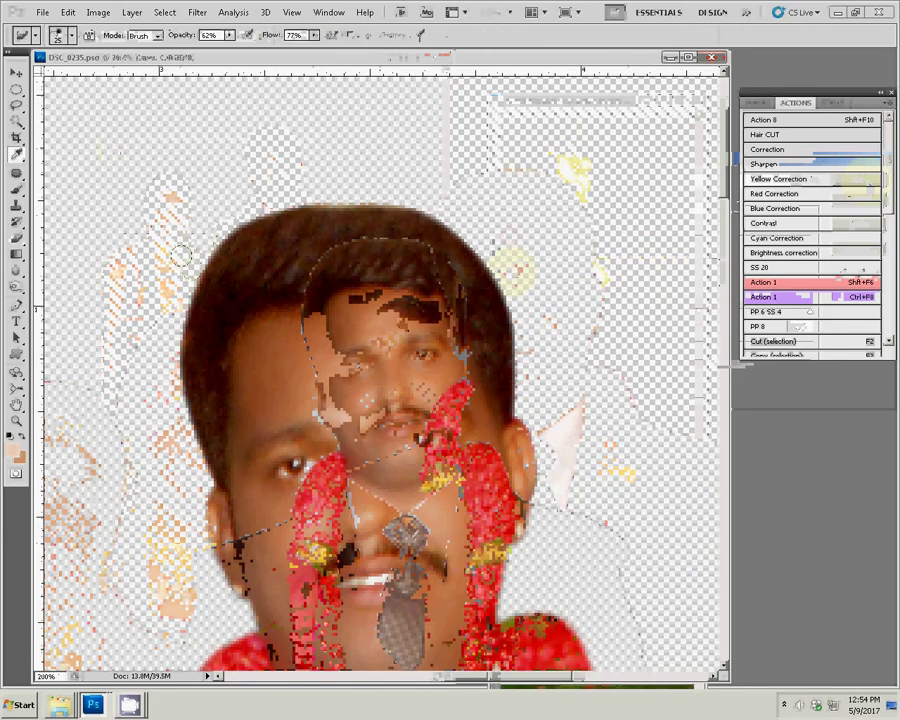
{"action": "key", "text": "bracketright"}
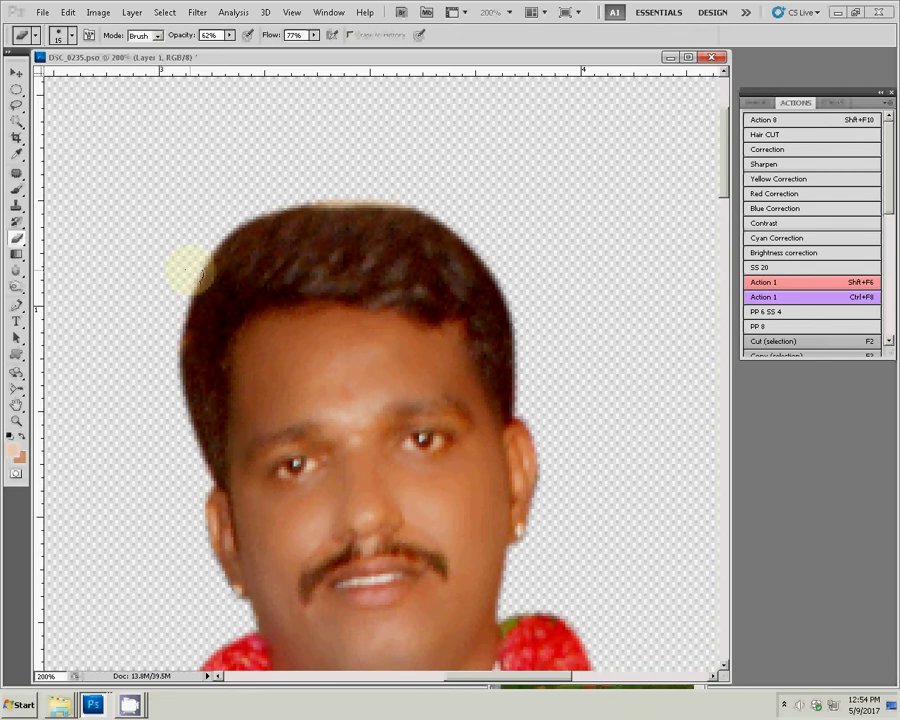
{"action": "mouse_move", "coordinate": [188, 285]}
{"action": "left_mouse_down"}
{"action": "mouse_move", "coordinate": [243, 215]}
{"action": "mouse_move", "coordinate": [271, 203]}
{"action": "left_mouse_up"}
{"action": "mouse_move", "coordinate": [202, 259]}
{"action": "left_mouse_down"}
{"action": "mouse_move", "coordinate": [178, 356]}
{"action": "mouse_move", "coordinate": [191, 446]}
{"action": "mouse_move", "coordinate": [187, 346]}
{"action": "mouse_move", "coordinate": [216, 260]}
{"action": "mouse_move", "coordinate": [263, 203]}
{"action": "mouse_move", "coordinate": [331, 181]}
{"action": "mouse_move", "coordinate": [249, 220]}
{"action": "mouse_move", "coordinate": [304, 194]}
{"action": "mouse_move", "coordinate": [399, 196]}
{"action": "mouse_move", "coordinate": [458, 219]}
{"action": "mouse_move", "coordinate": [498, 278]}
{"action": "left_mouse_up"}
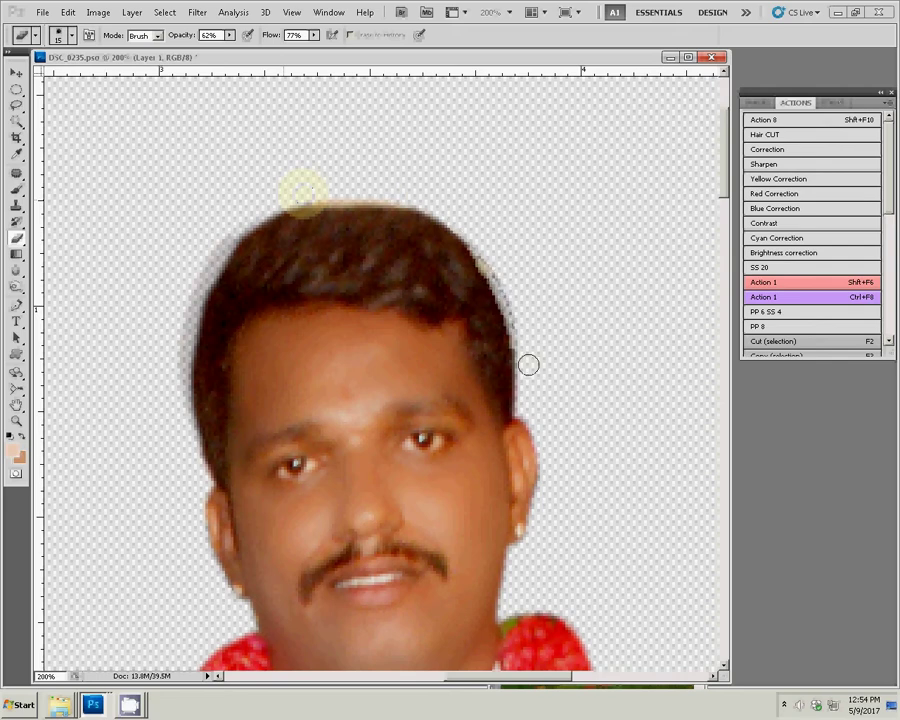
Fit the whole couple photo on screen.
{"action": "key", "text": "z"}
{"action": "right_click", "coordinate": [506, 317]}
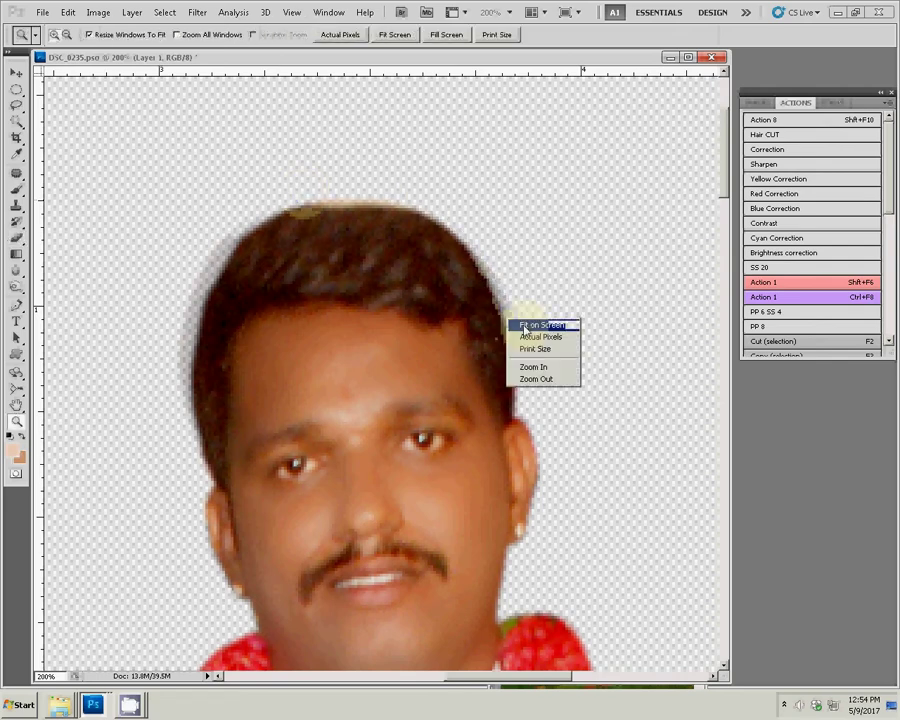
{"action": "left_click", "coordinate": [520, 320]}
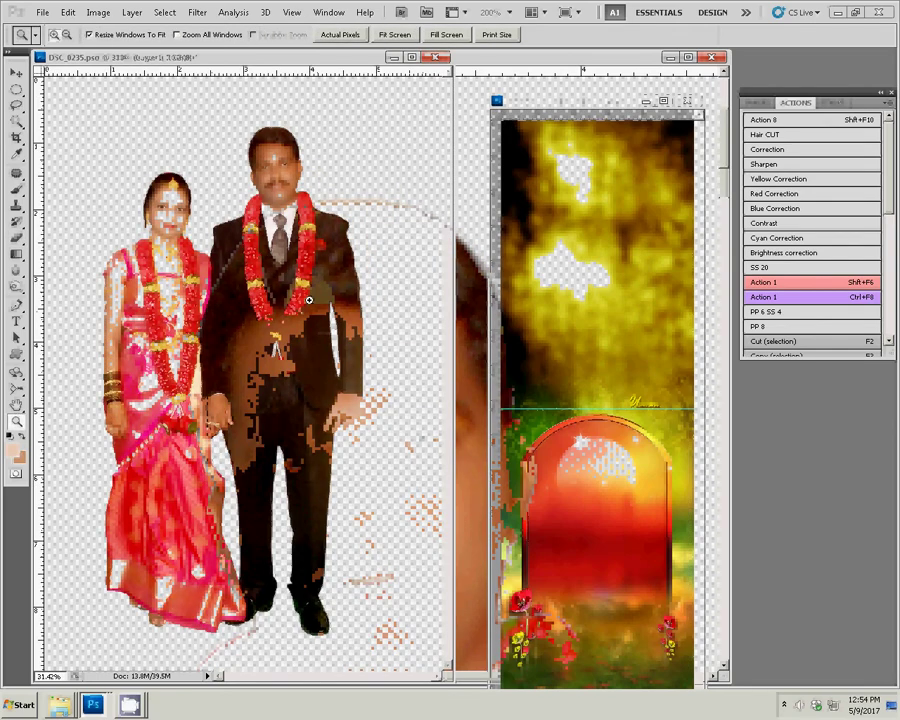
Resize the DIGI 001 background layout to 12 × 36 inches with Constrain Proportions off.
{"action": "key", "text": "v"}
{"action": "left_click", "coordinate": [578, 282]}
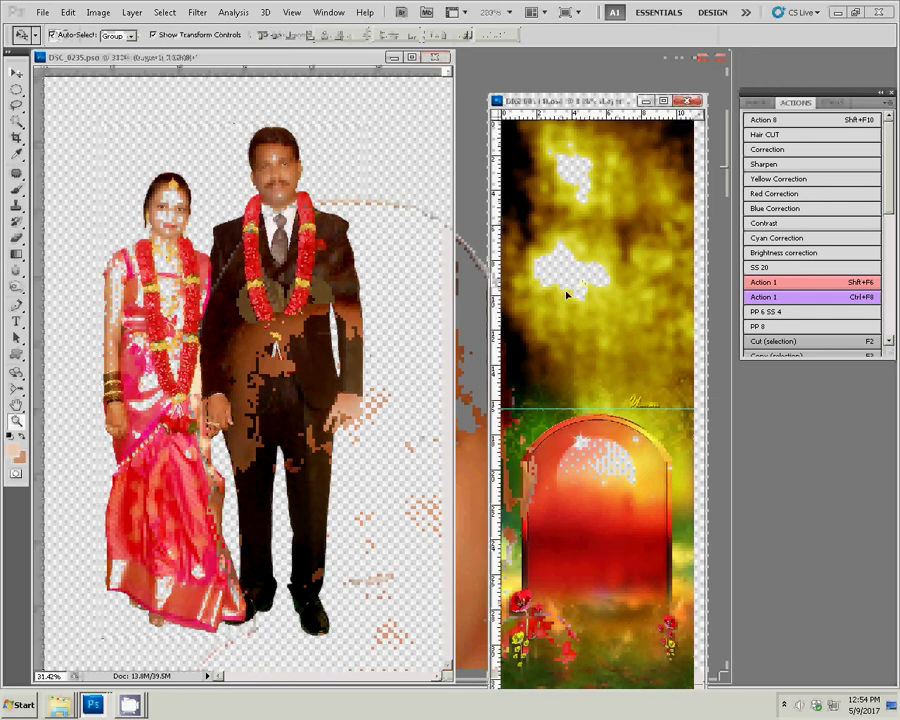
{"action": "key", "text": "ctrl+alt+i"}
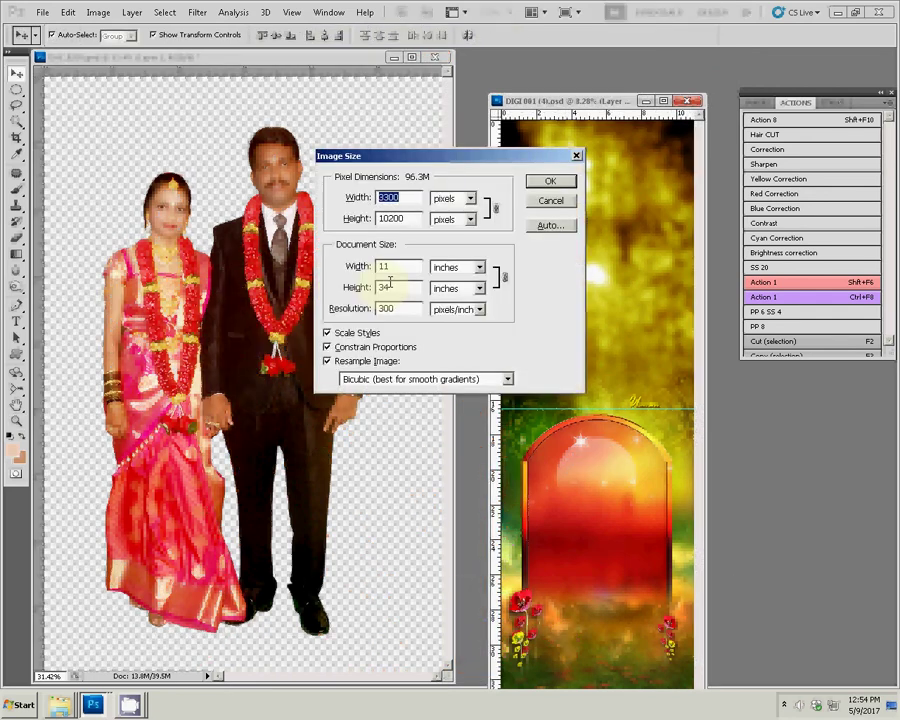
{"action": "double_click", "coordinate": [383, 266]}
{"action": "type", "text": "12"}
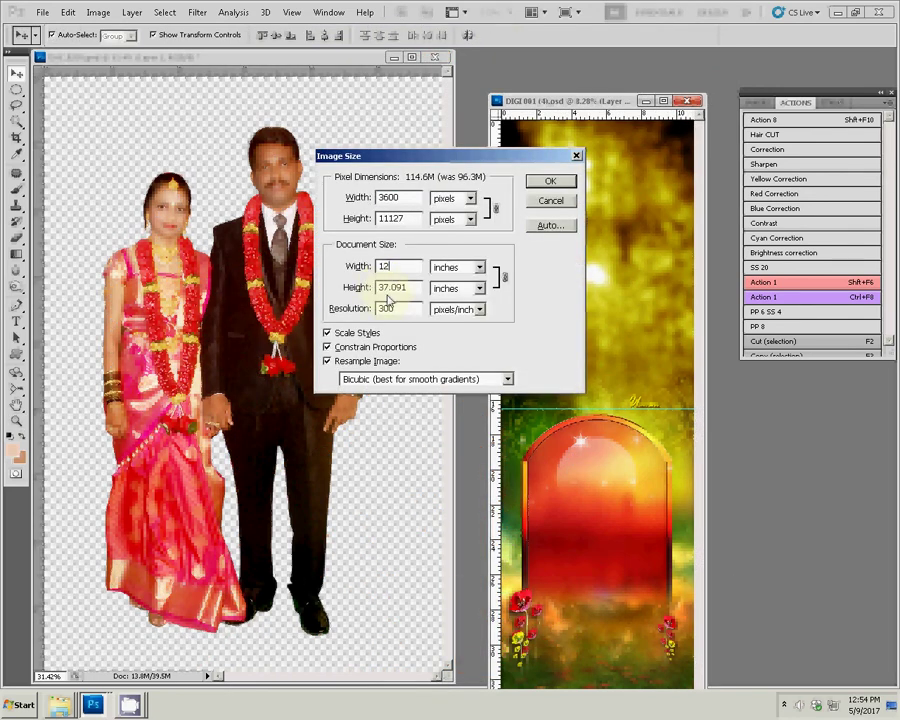
{"action": "left_click", "coordinate": [362, 346]}
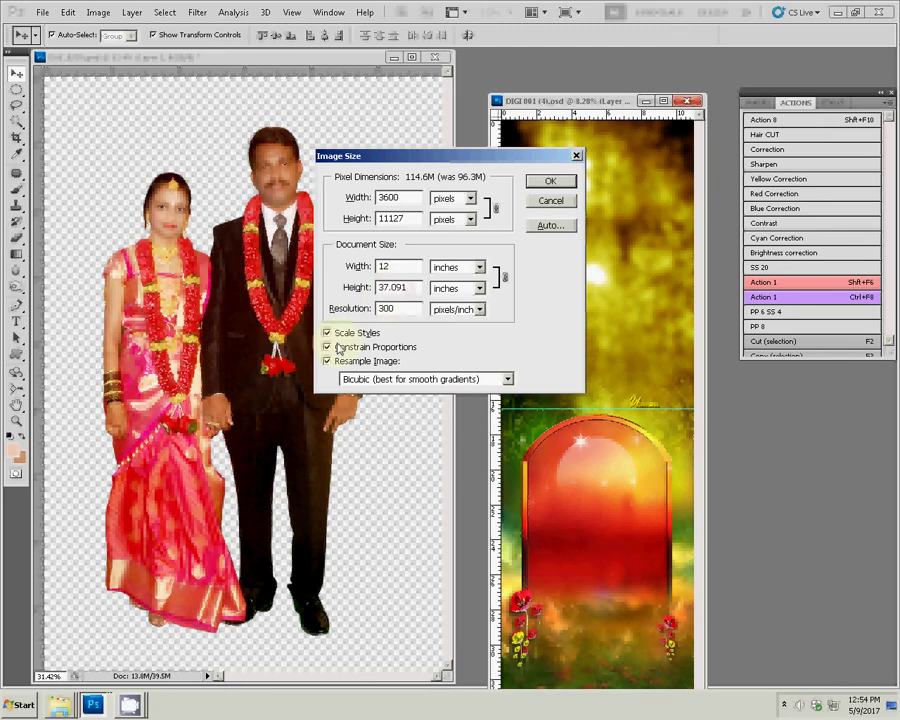
{"action": "double_click", "coordinate": [392, 287]}
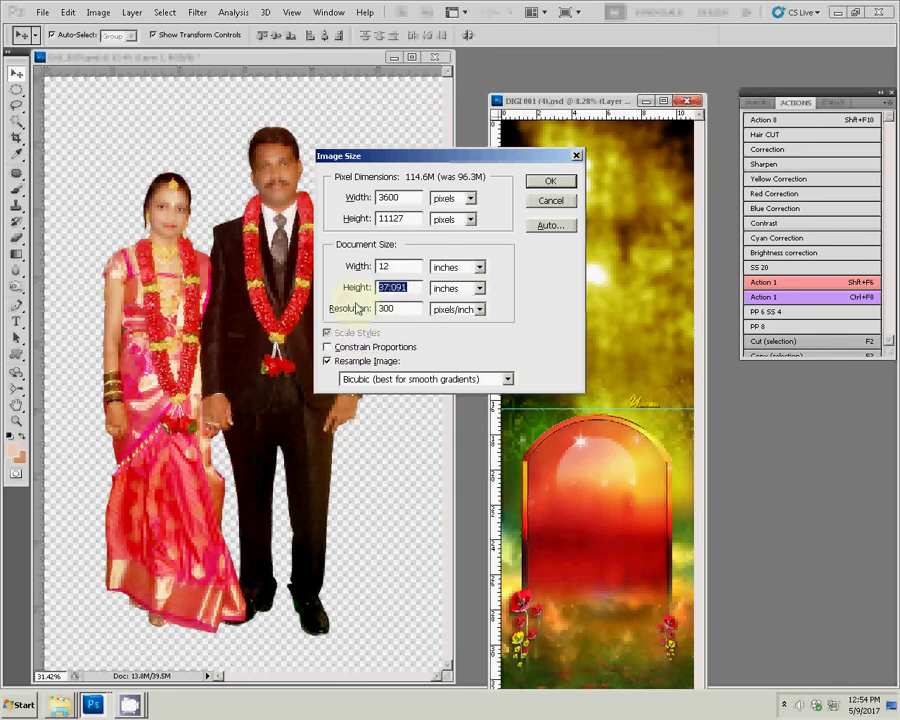
{"action": "type", "text": "36"}
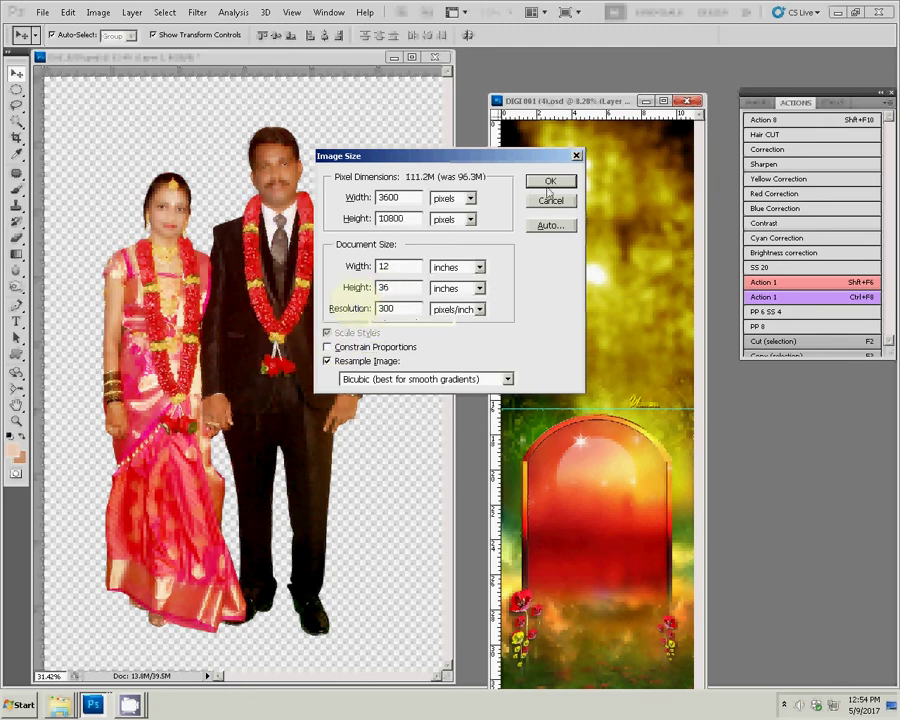
{"action": "key", "text": "Return"}
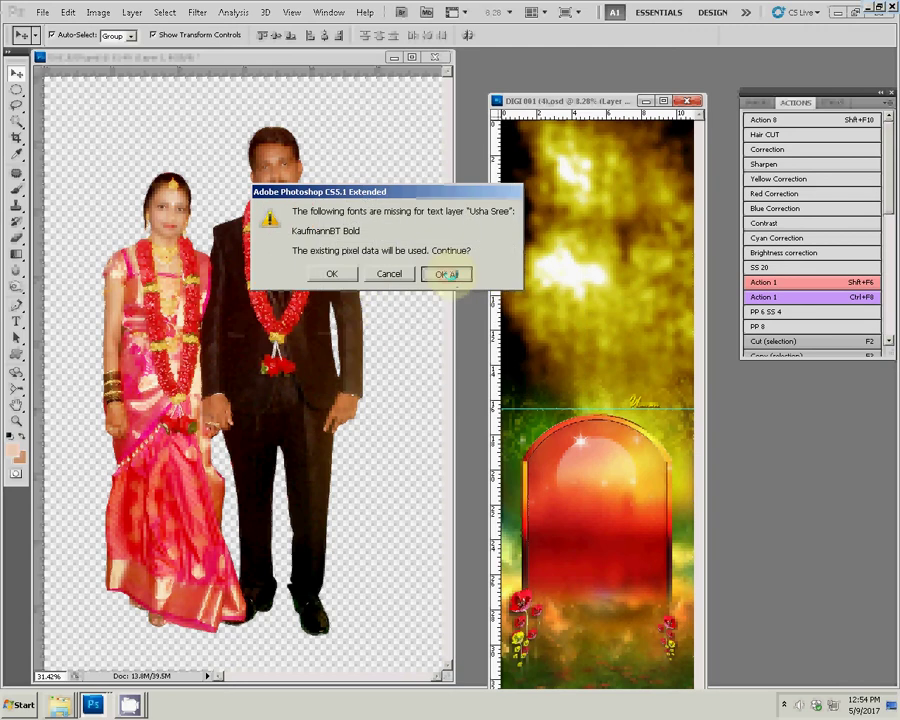
{"action": "left_click", "coordinate": [450, 276]}
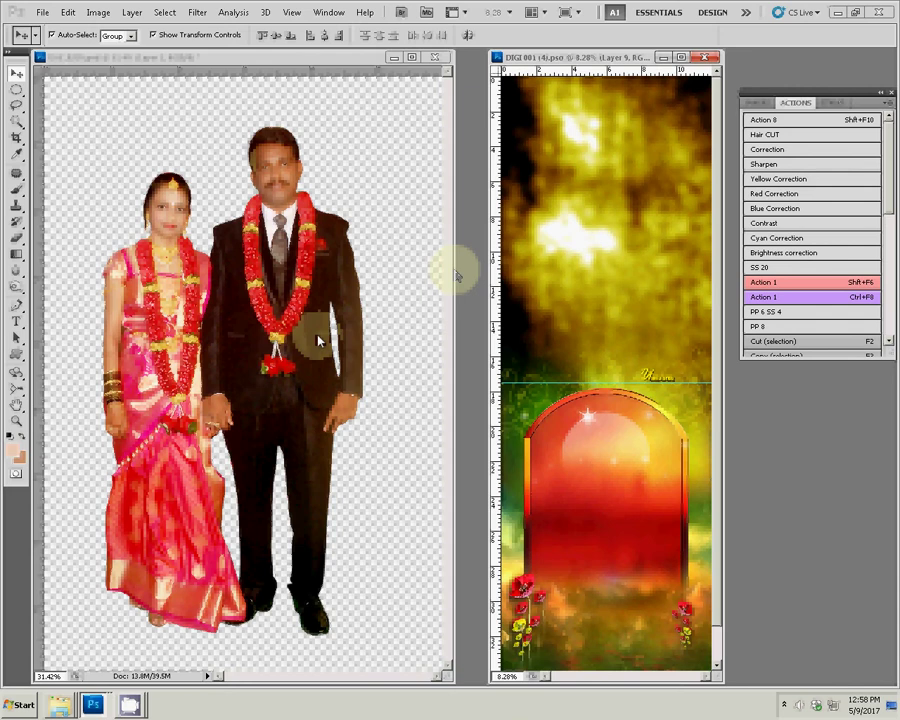
Drop the couple into the DIGI 001 layout and bring Layer 24 to the top.
{"action": "left_click_drag", "start_coordinate": [318, 340], "coordinate": [630, 305]}
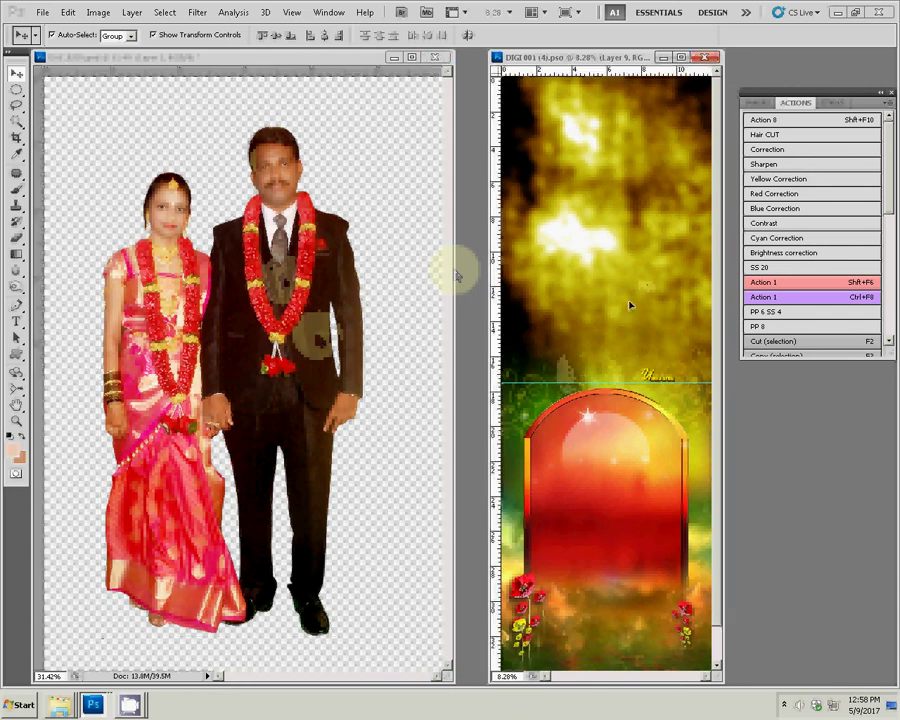
{"action": "key", "text": "ctrl+alt+i"}
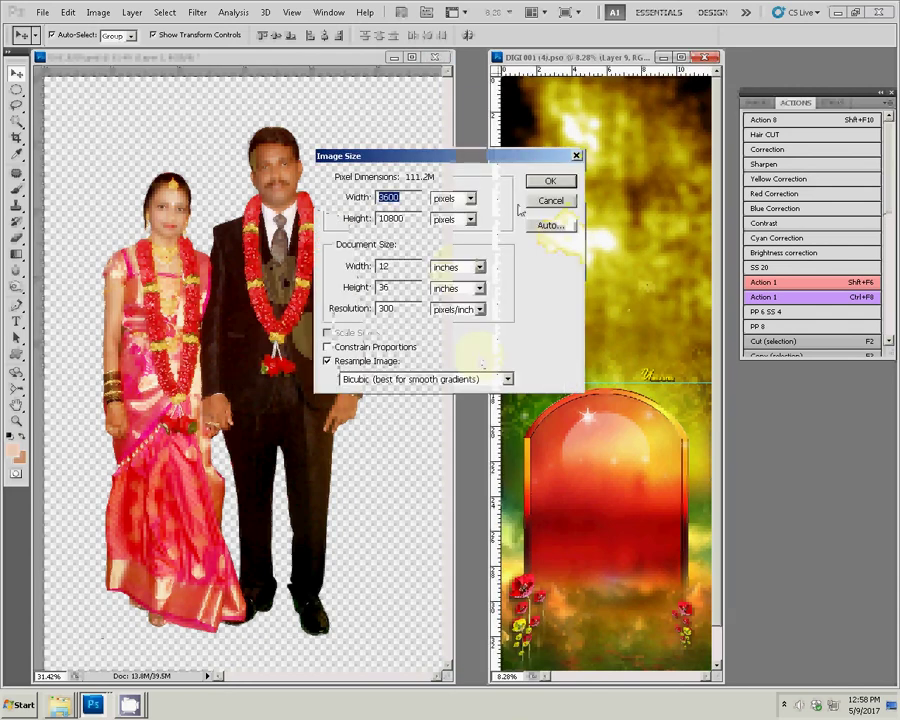
{"action": "left_click", "coordinate": [538, 187]}
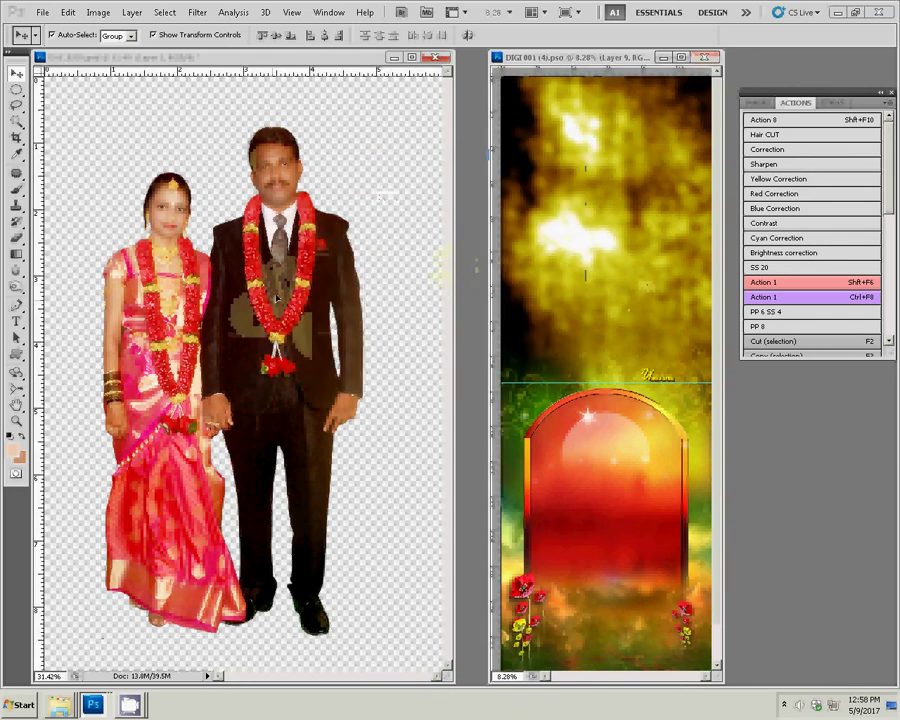
{"action": "left_click_drag", "start_coordinate": [656, 314], "coordinate": [648, 308]}
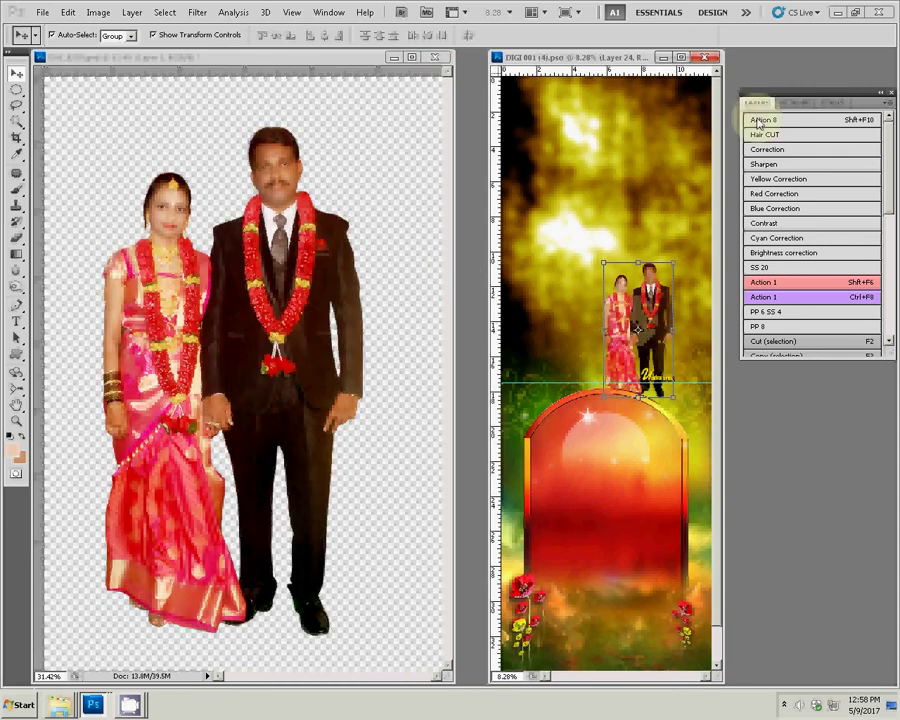
{"action": "left_click", "coordinate": [757, 102]}
{"action": "key", "text": "ctrl+bracketright"}
{"action": "key", "text": "ctrl+bracketright"}
{"action": "key", "text": "ctrl+bracketright"}
{"action": "key", "text": "ctrl+bracketright"}
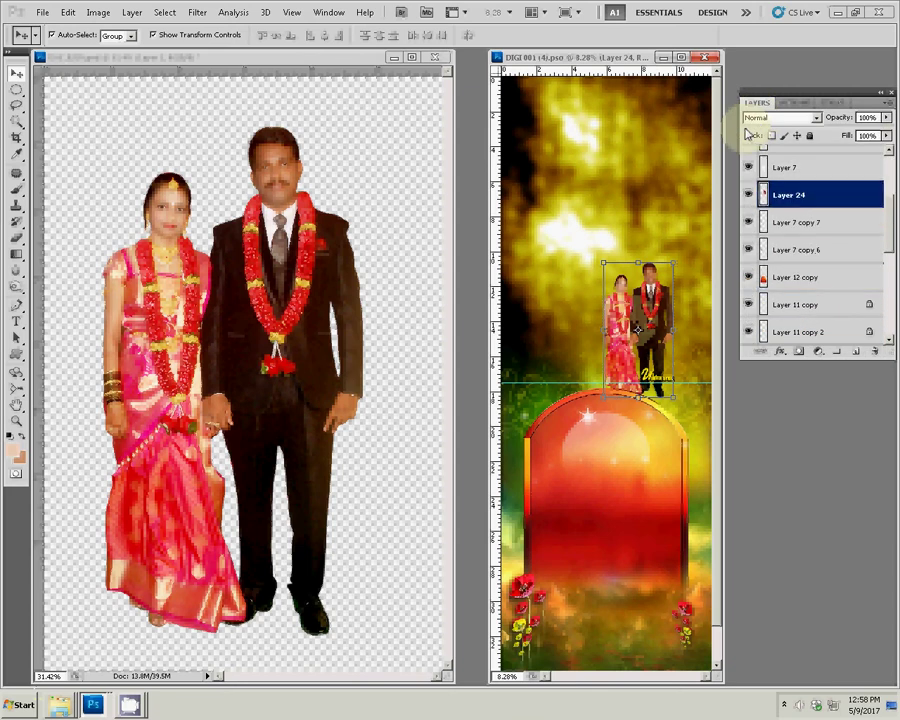
{"action": "key", "text": "ctrl+bracketright"}
{"action": "key", "text": "ctrl+bracketright"}
{"action": "key", "text": "ctrl+bracketright"}
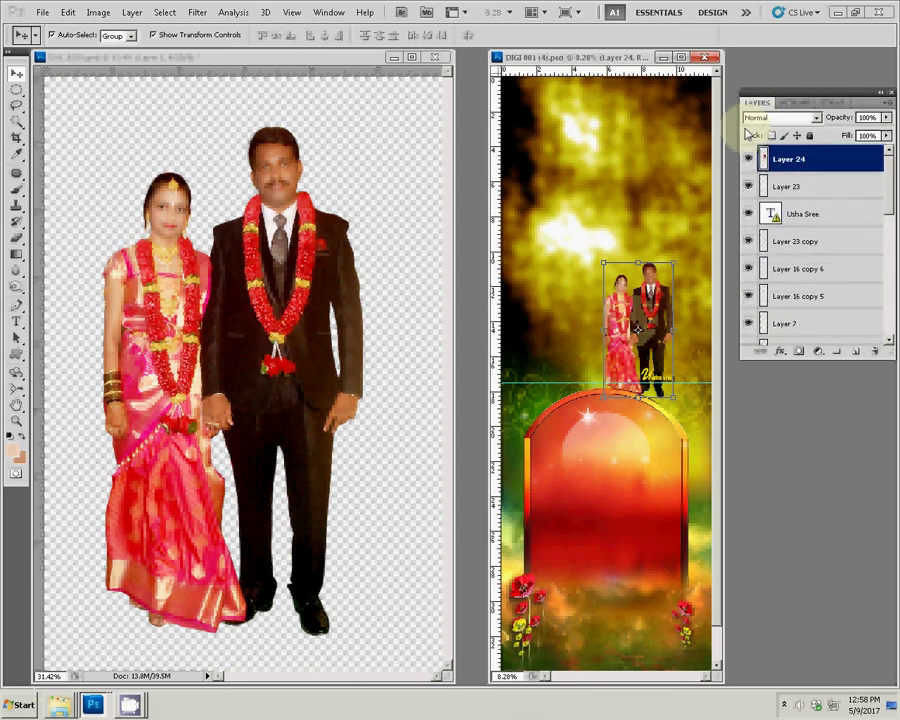
Free-transform the couple to about three times size and position it in the upper two-thirds.
{"action": "mouse_move", "coordinate": [674, 258]}
{"action": "left_mouse_down"}
{"action": "mouse_move", "coordinate": [734, 112]}
{"action": "mouse_move", "coordinate": [645, 355]}
{"action": "left_mouse_up"}
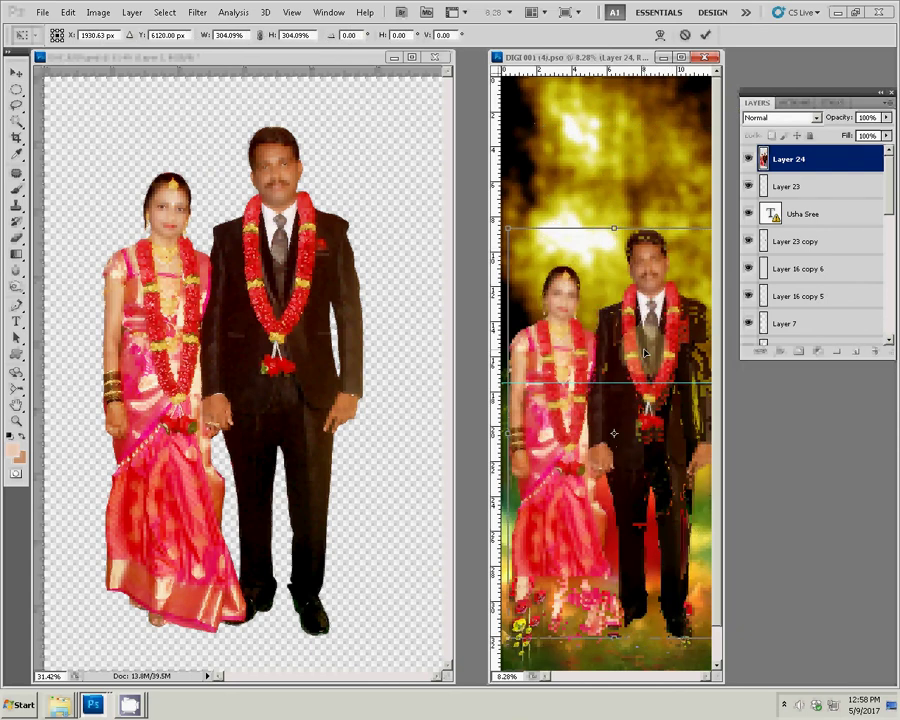
{"action": "scroll", "coordinate": [614, 432], "scroll_direction": "down", "scroll_amount": 1}
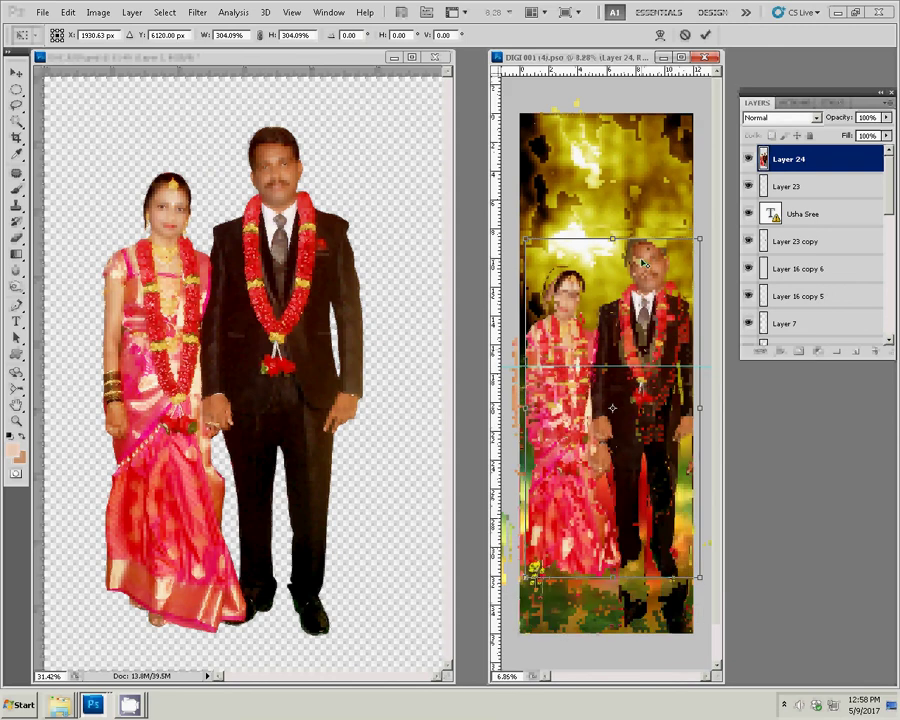
{"action": "left_click_drag", "start_coordinate": [700, 239], "coordinate": [695, 246]}
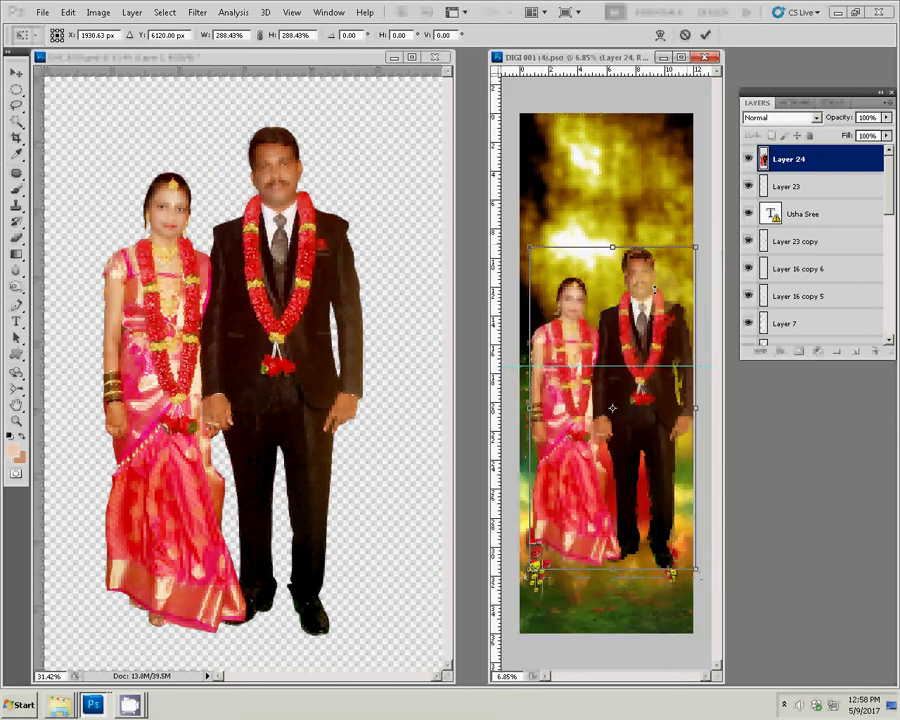
{"action": "left_click_drag", "start_coordinate": [654, 290], "coordinate": [647, 385]}
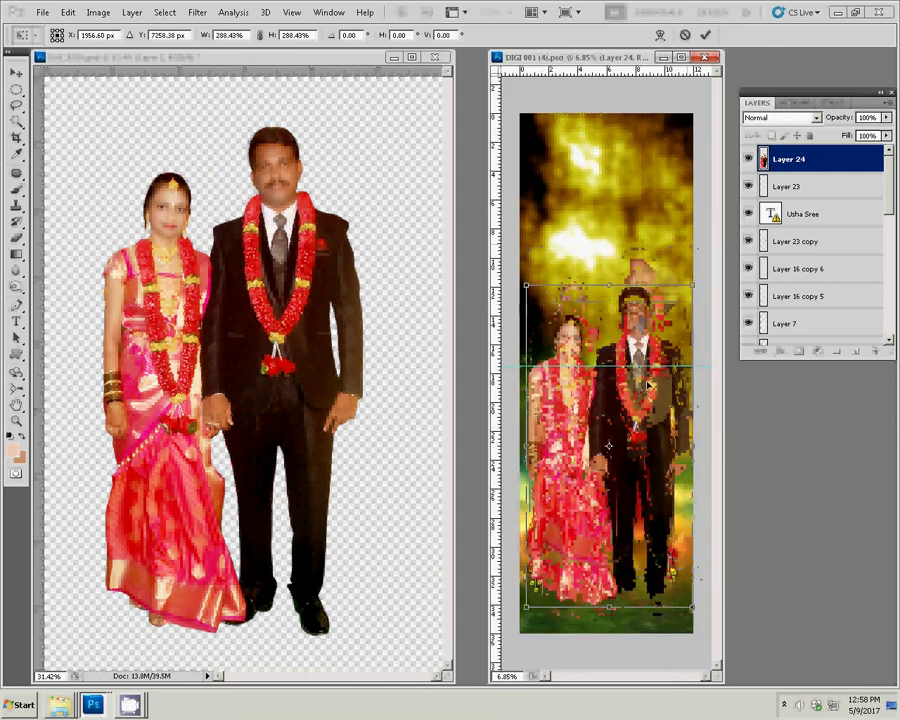
{"action": "left_click_drag", "start_coordinate": [647, 384], "coordinate": [648, 403]}
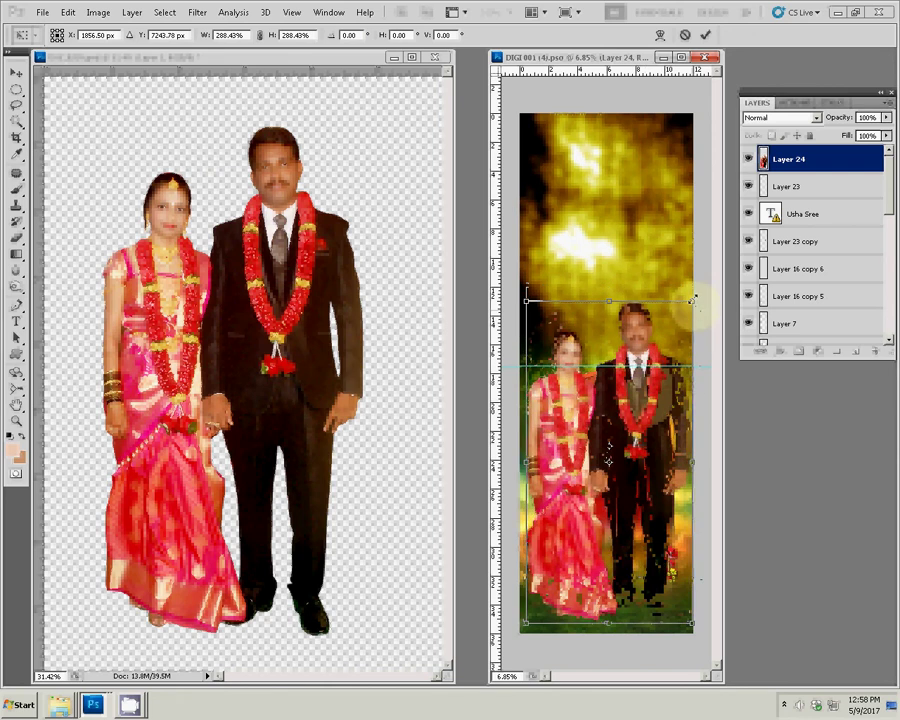
{"action": "left_click_drag", "start_coordinate": [692, 300], "coordinate": [683, 318]}
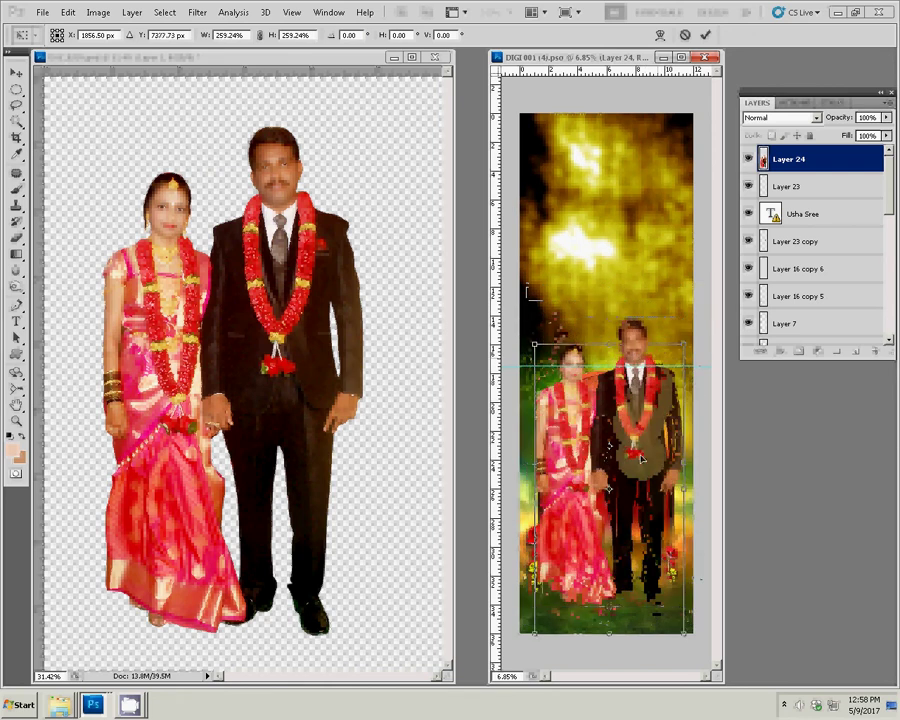
{"action": "left_click_drag", "start_coordinate": [637, 428], "coordinate": [641, 459]}
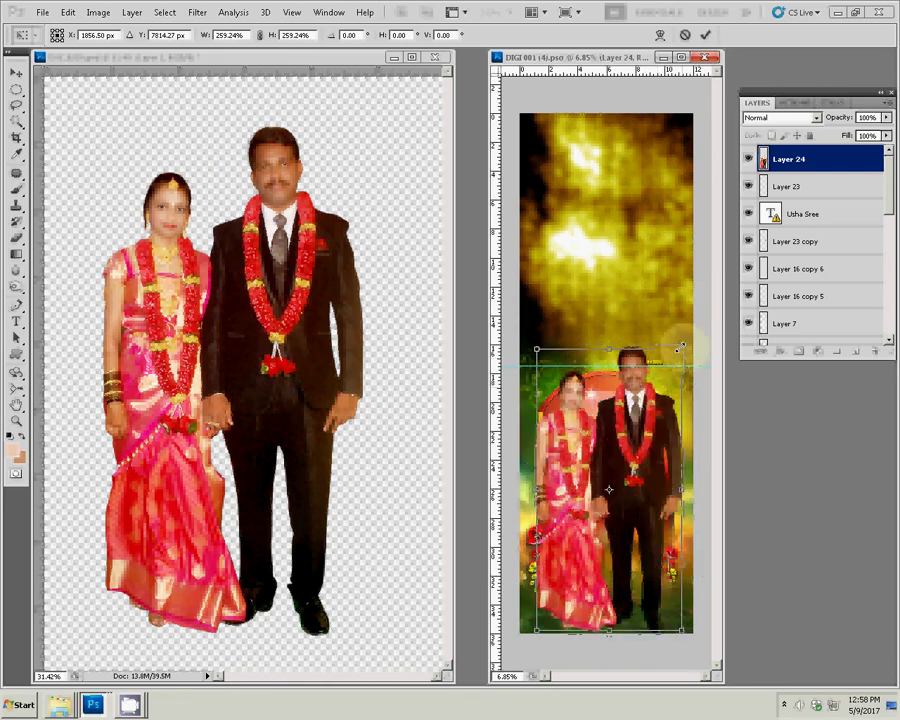
{"action": "mouse_move", "coordinate": [684, 346]}
{"action": "left_mouse_down"}
{"action": "mouse_move", "coordinate": [675, 362]}
{"action": "mouse_move", "coordinate": [705, 312]}
{"action": "left_mouse_up"}
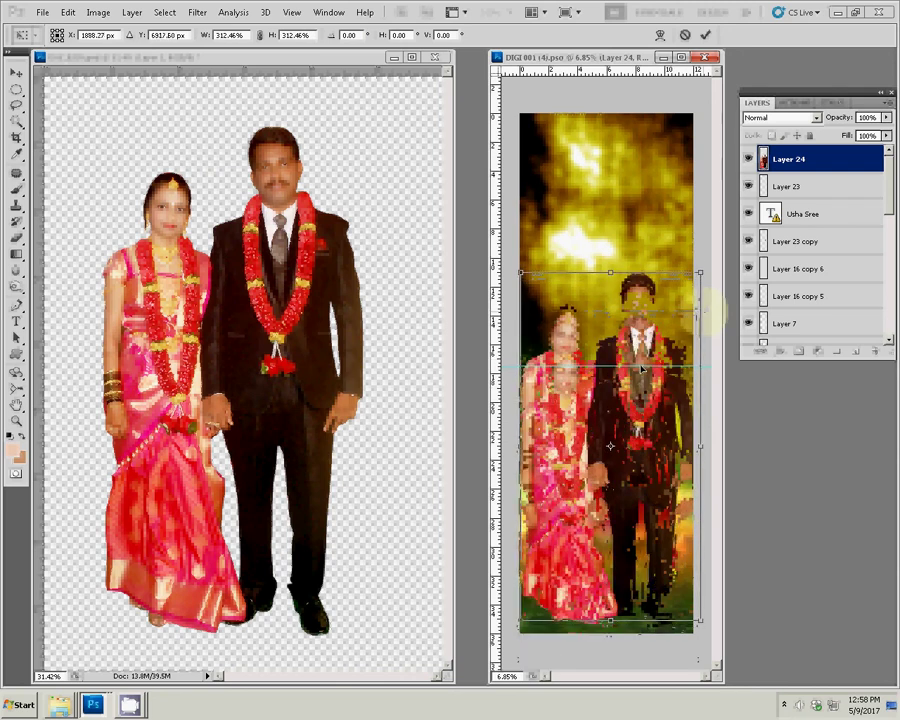
{"action": "left_click_drag", "start_coordinate": [638, 381], "coordinate": [642, 229]}
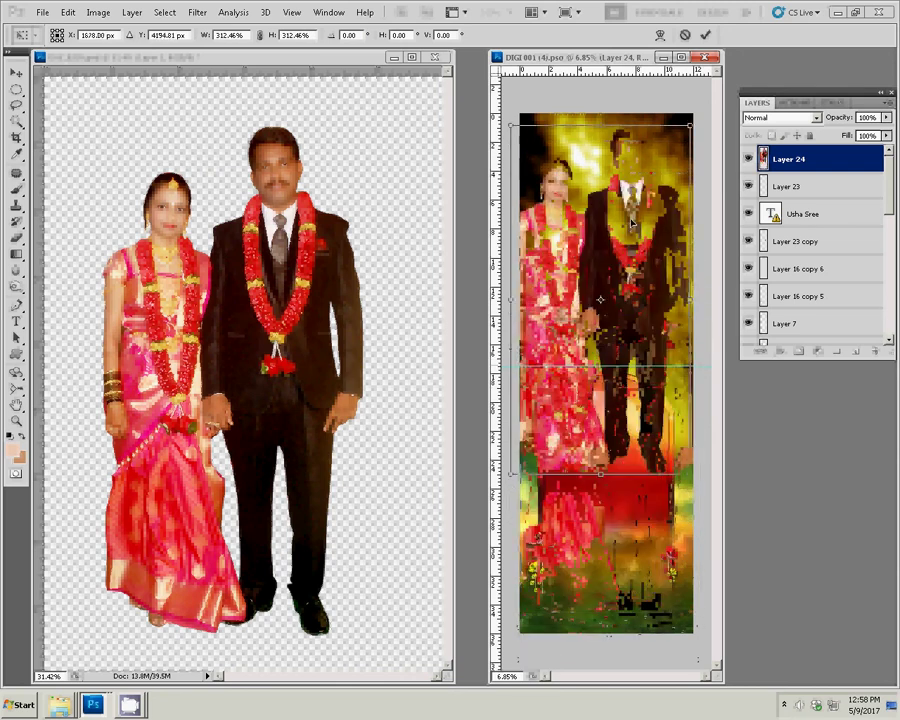
{"action": "key", "text": "Return"}
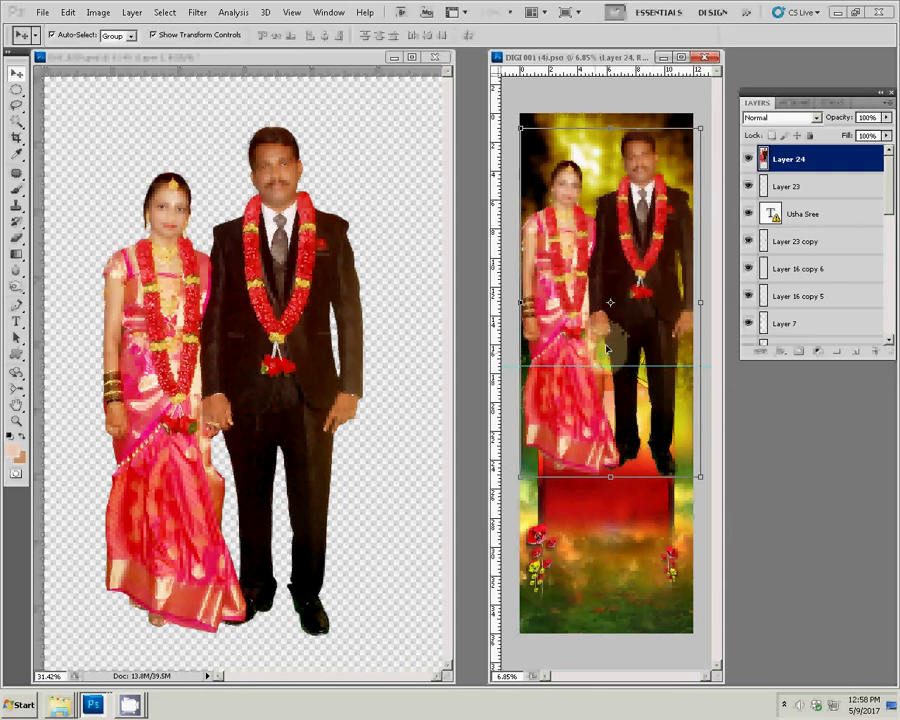
Erase part of the couple beside the man's hand with a 75% eraser.
{"action": "key", "text": "e"}
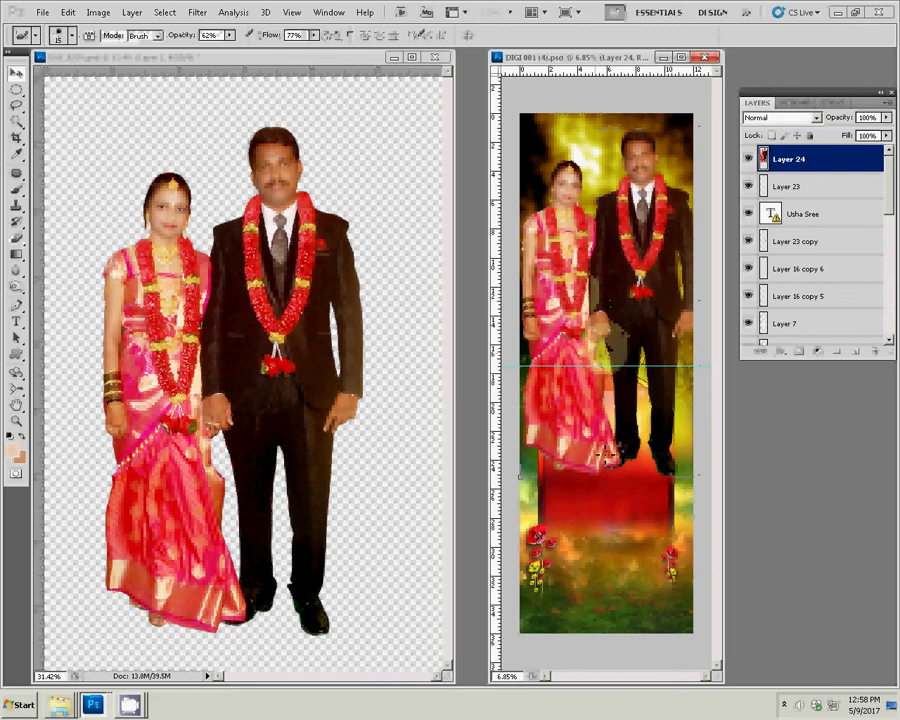
{"action": "key", "text": "bracketright"}
{"action": "key", "text": "bracketright"}
{"action": "key", "text": "bracketright"}
{"action": "key", "text": "bracketright"}
{"action": "left_click_drag", "start_coordinate": [229, 34], "coordinate": [241, 58]}
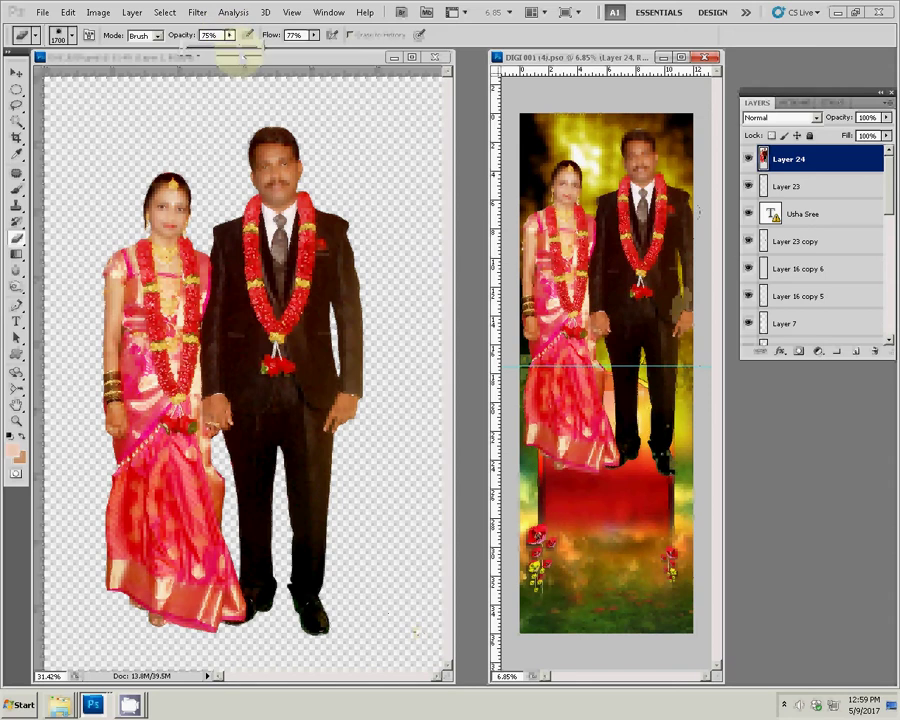
{"action": "left_click_drag", "start_coordinate": [672, 300], "coordinate": [674, 345]}
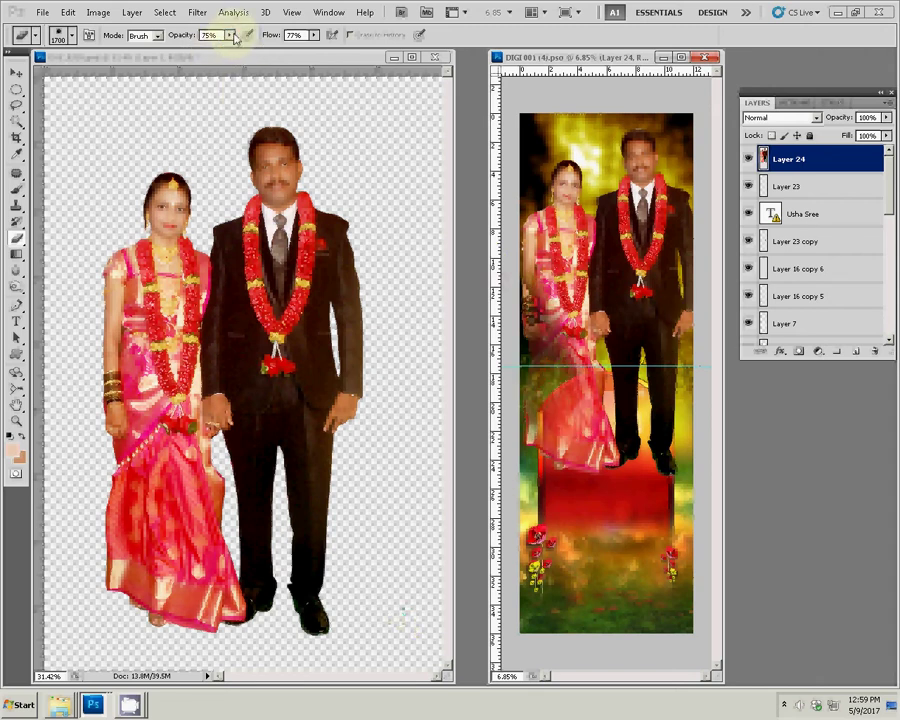
At 100% opacity, fade the bride's skirt and the groom's legs into the red arch.
{"action": "left_click", "coordinate": [229, 35]}
{"action": "left_click_drag", "start_coordinate": [228, 52], "coordinate": [258, 56]}
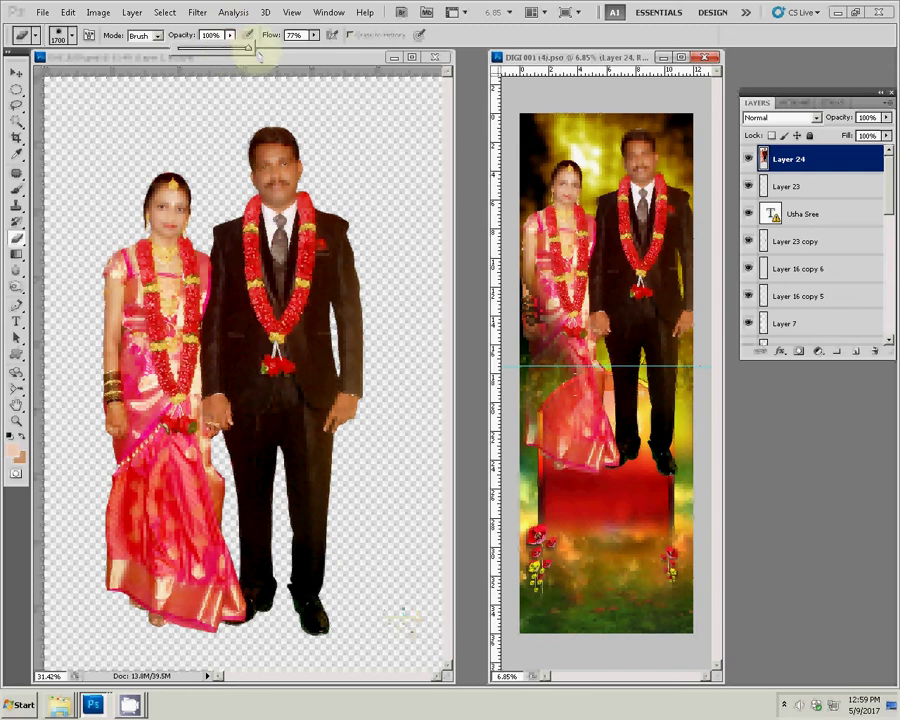
{"action": "left_click", "coordinate": [258, 56]}
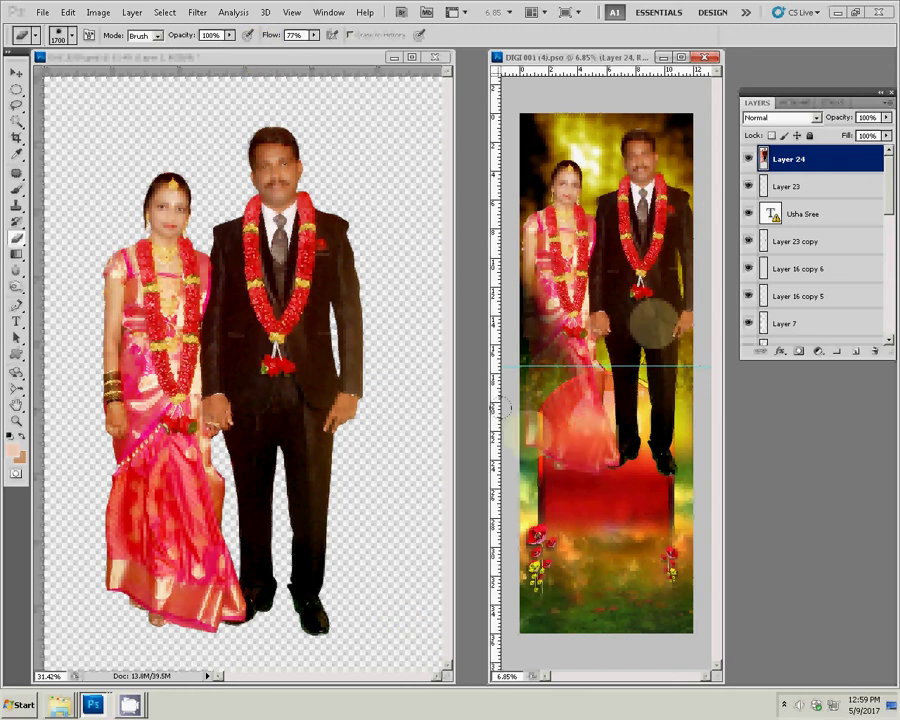
{"action": "left_click", "coordinate": [580, 422]}
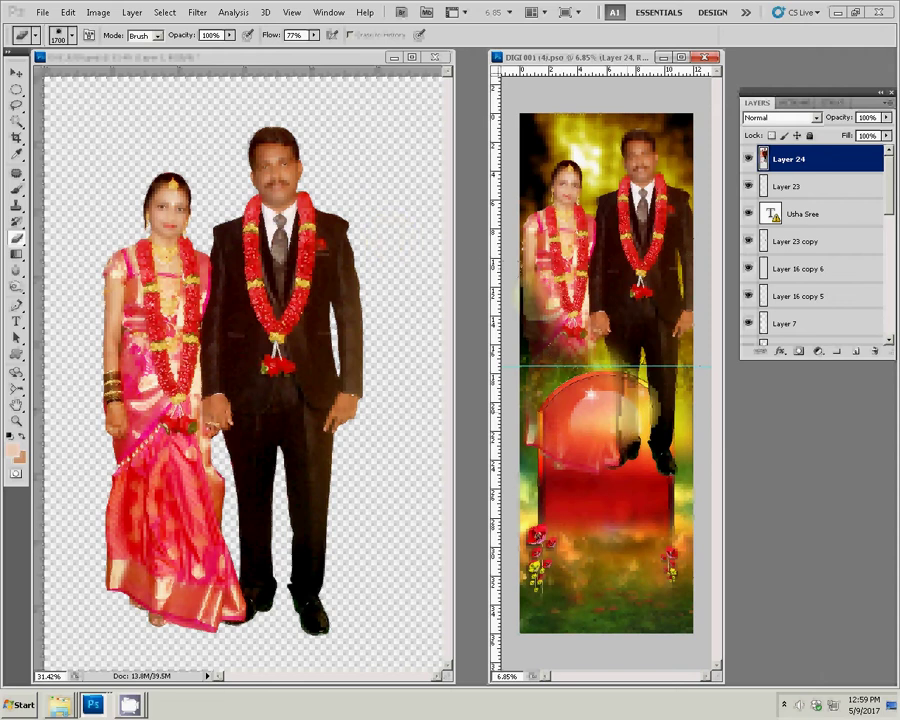
{"action": "left_click_drag", "start_coordinate": [580, 345], "coordinate": [610, 360]}
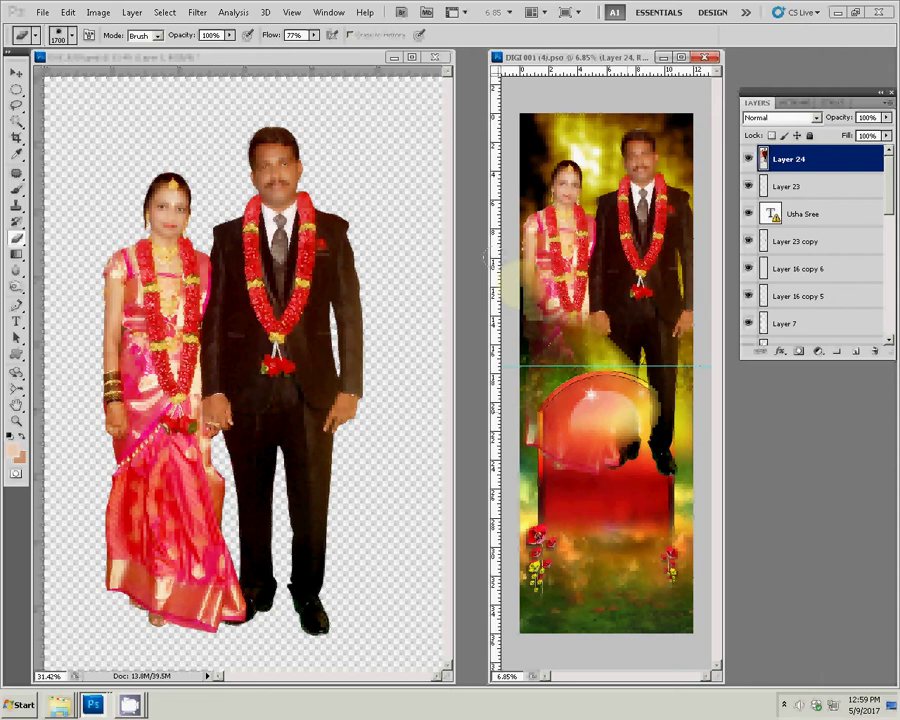
{"action": "left_click_drag", "start_coordinate": [507, 282], "coordinate": [522, 282]}
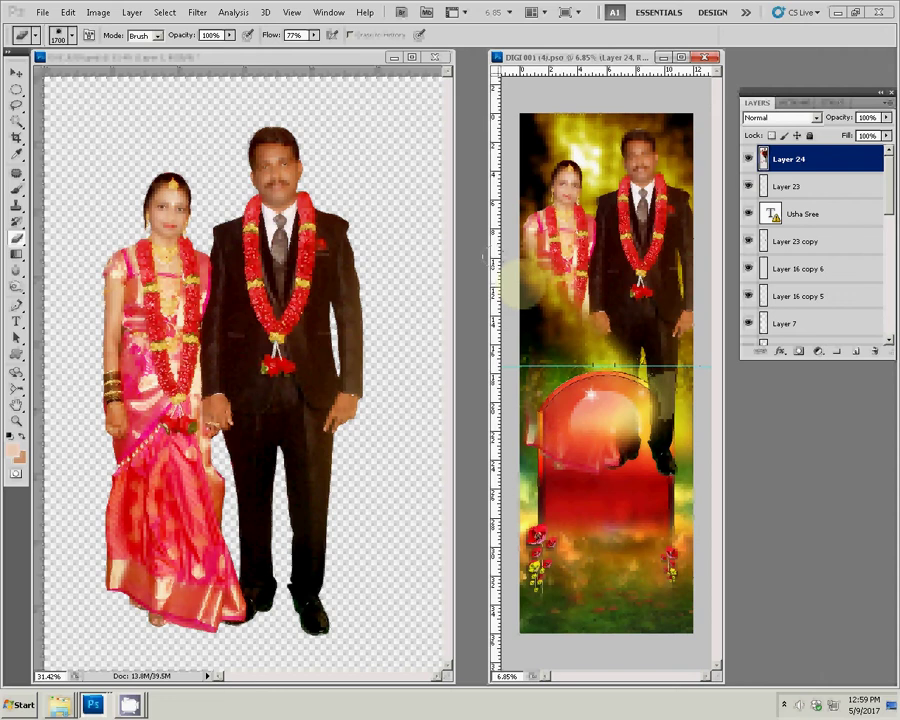
{"action": "left_click_drag", "start_coordinate": [630, 445], "coordinate": [665, 345]}
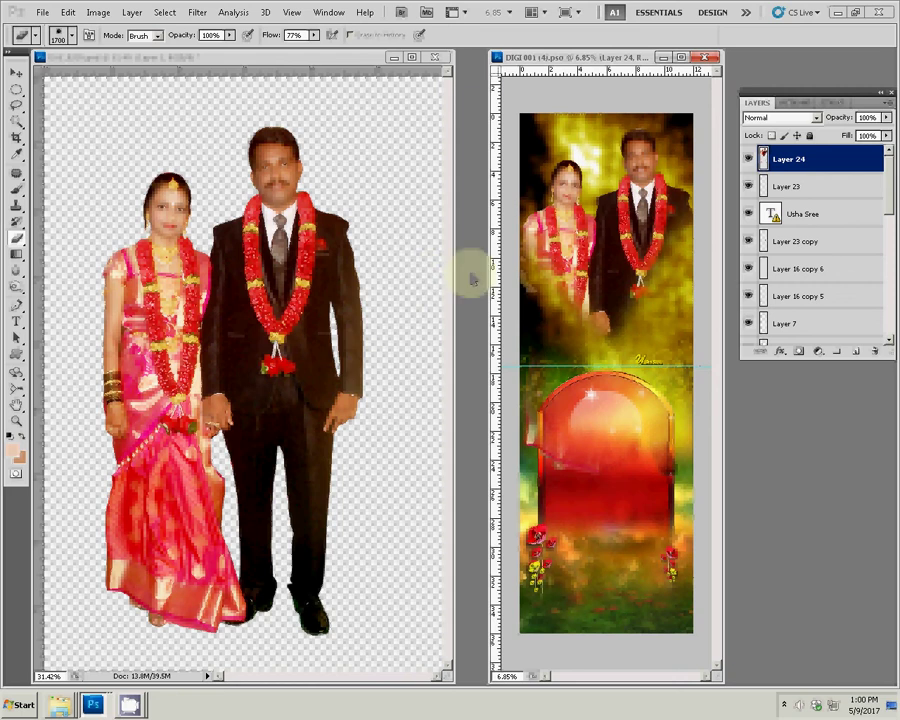
Switch to the Move tool and close the DSC_0235.psd cut-out photo.
{"action": "key", "text": "v"}
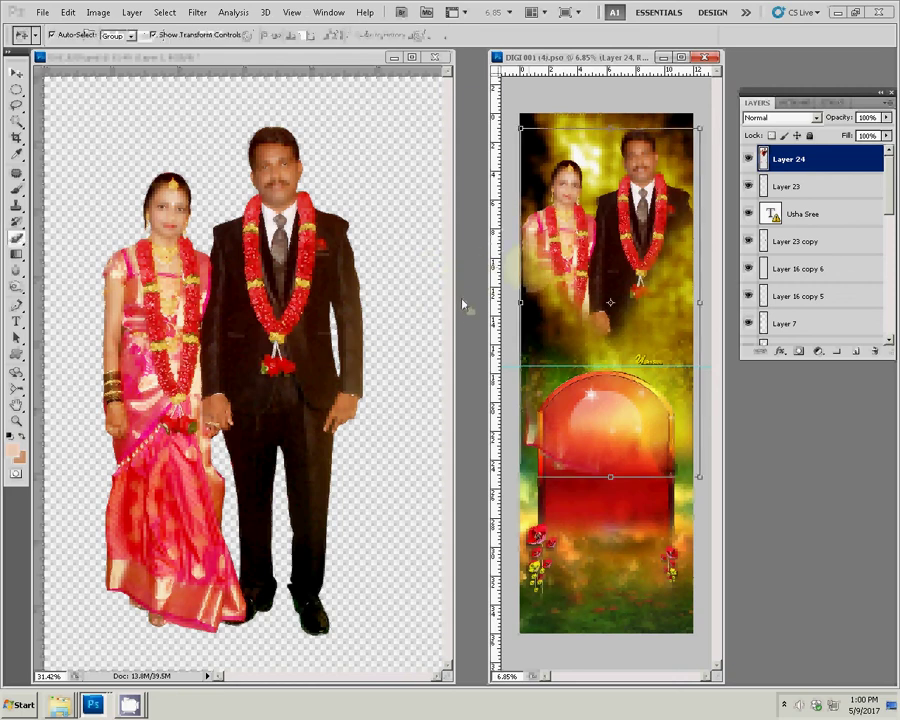
{"action": "left_click", "coordinate": [366, 138]}
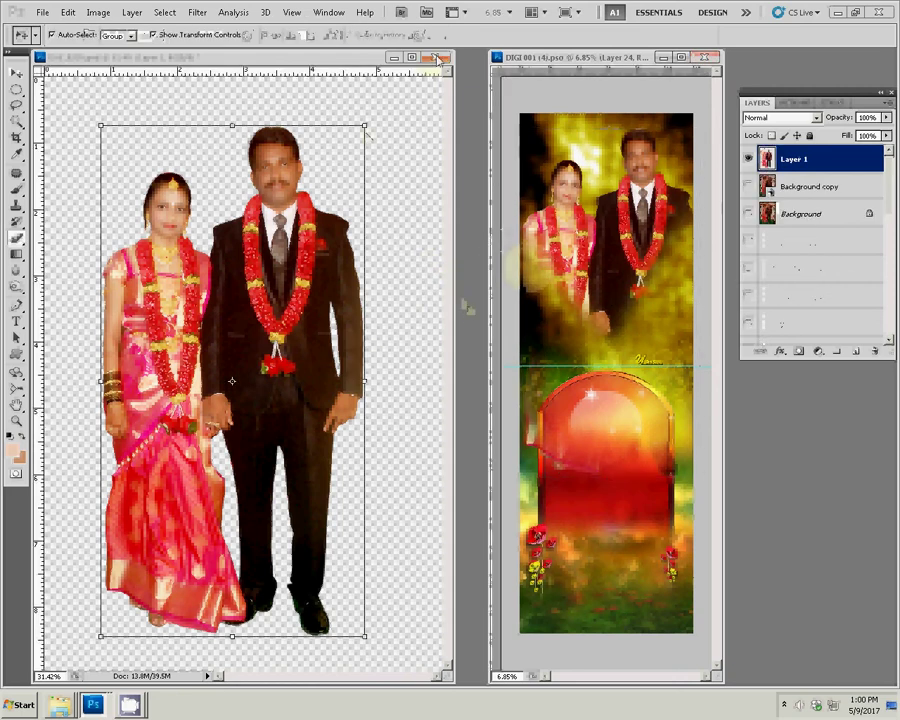
{"action": "left_click", "coordinate": [437, 57]}
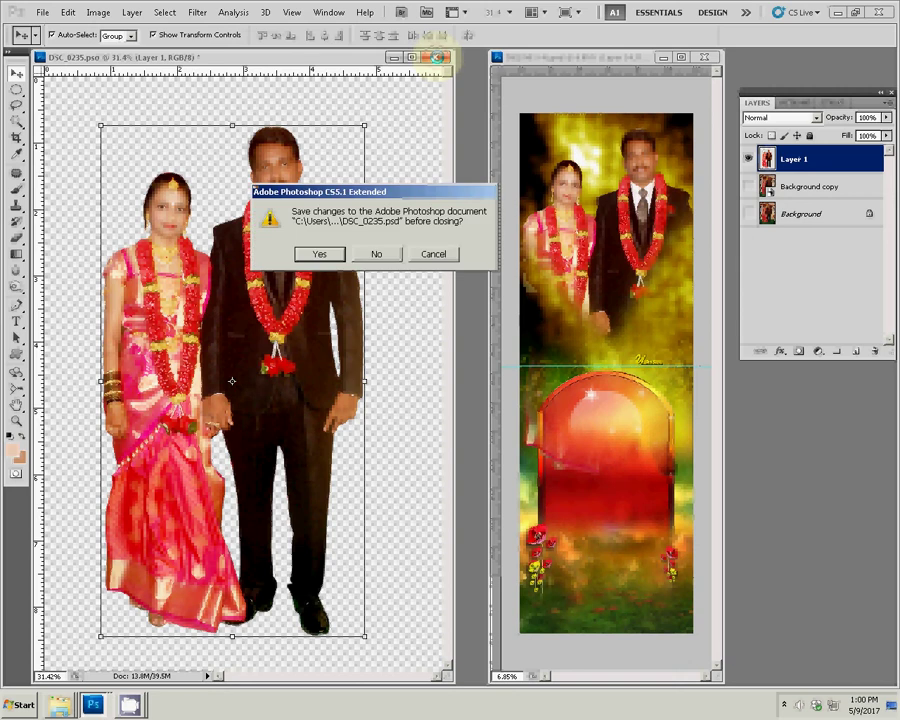
Discard the cut-out photo's changes and drag DSC_0189 from the New folder into Photoshop.
{"action": "left_click", "coordinate": [376, 254]}
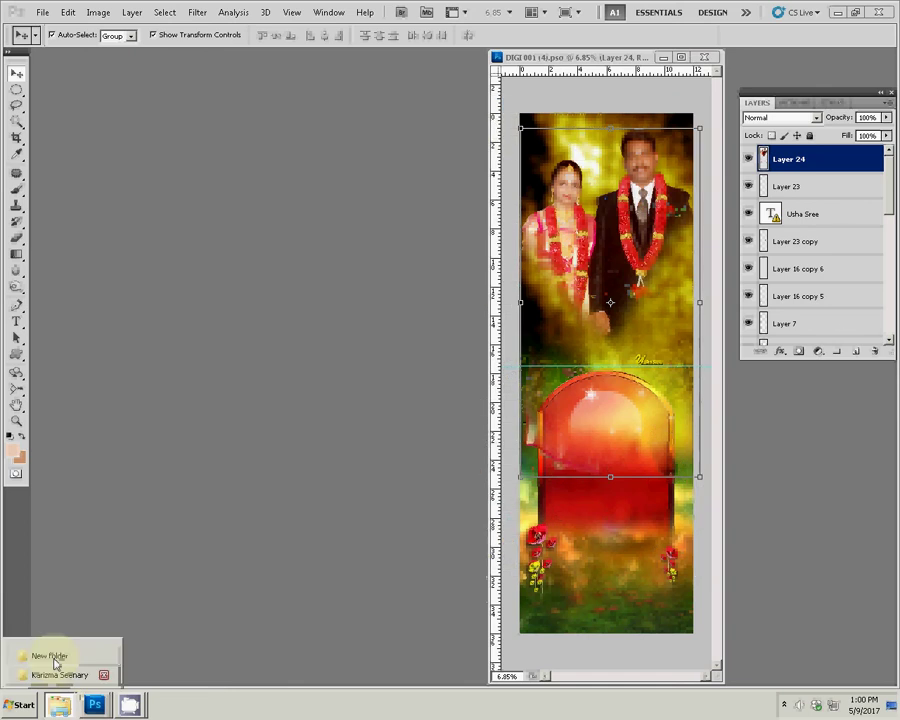
{"action": "left_click", "coordinate": [50, 656]}
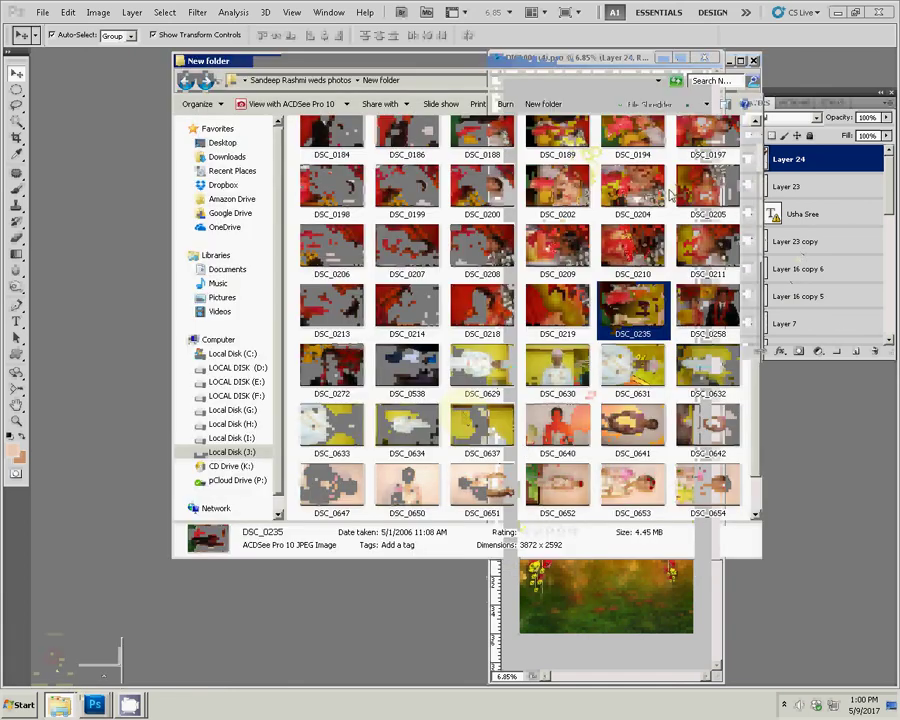
{"action": "scroll", "coordinate": [655, 205], "scroll_direction": "up", "scroll_amount": 2}
{"action": "scroll", "coordinate": [655, 205], "scroll_direction": "up", "scroll_amount": 2}
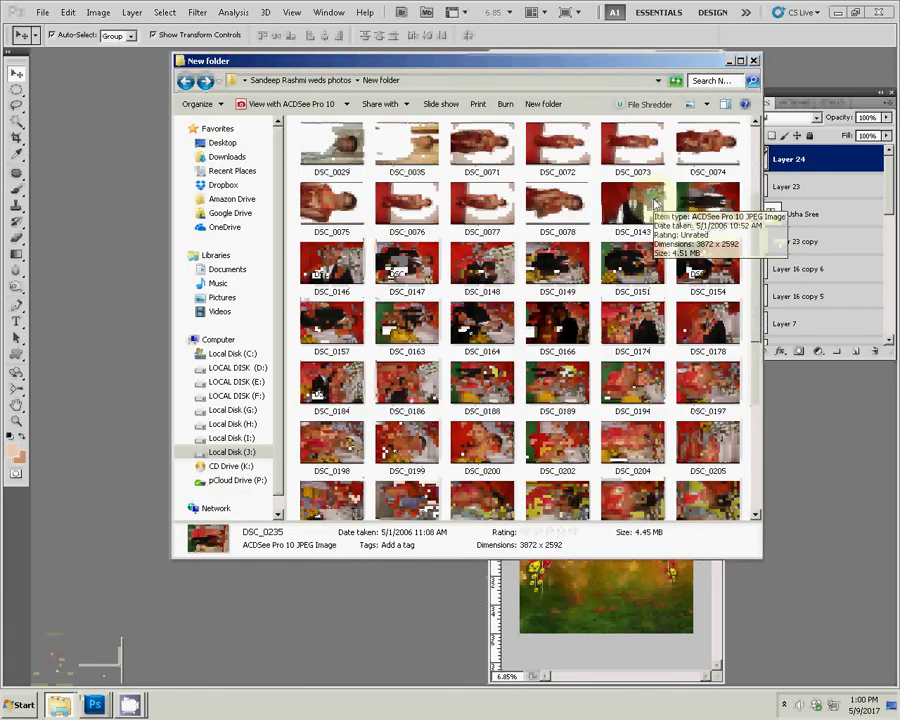
{"action": "left_click", "coordinate": [586, 380]}
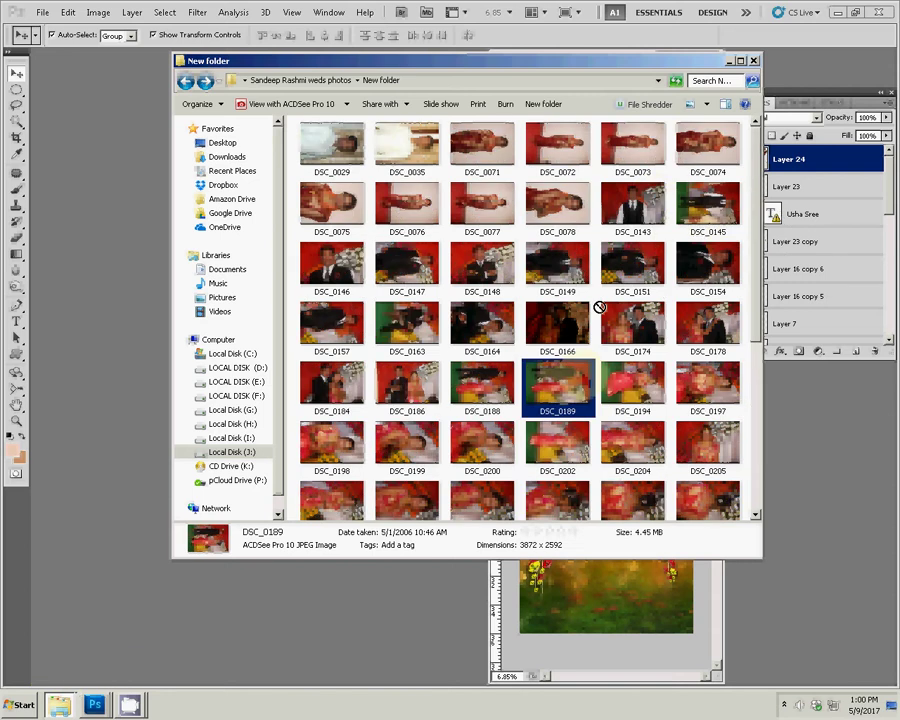
{"action": "left_click_drag", "start_coordinate": [586, 380], "coordinate": [606, 595]}
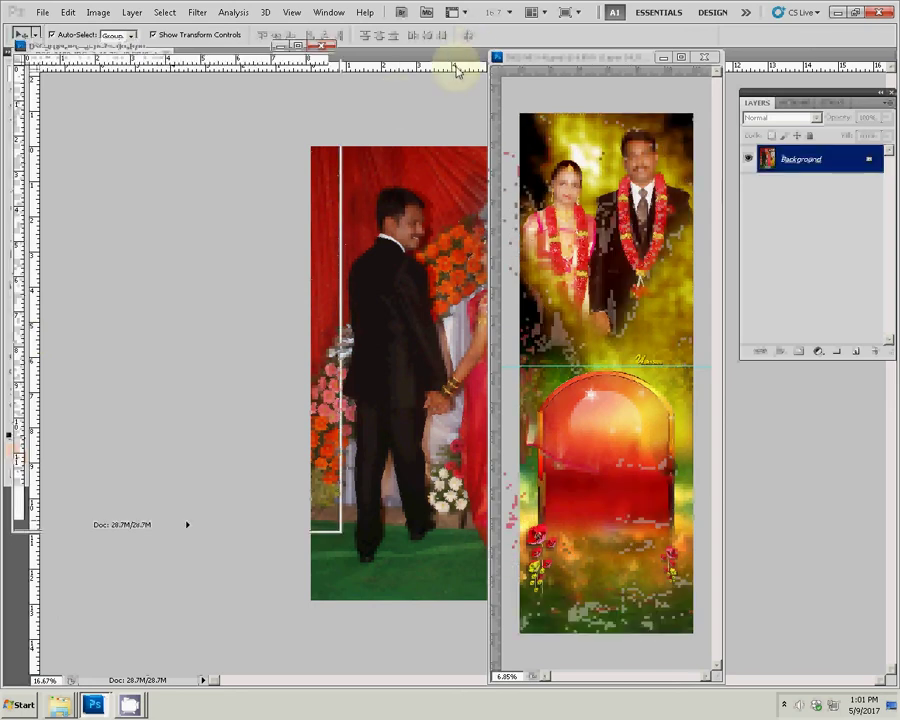
Adjust the zoom on DSC_0189, then open DSC_0188 from the New folder in Photoshop.
{"action": "key", "text": "z"}
{"action": "left_click", "coordinate": [257, 301]}
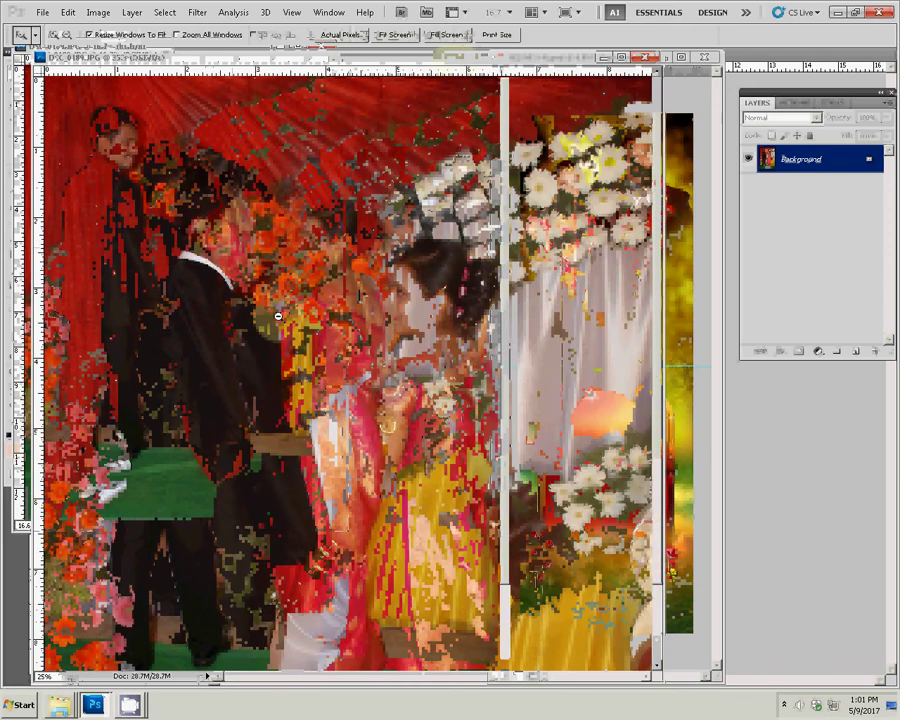
{"action": "left_click", "coordinate": [278, 317], "text": "alt"}
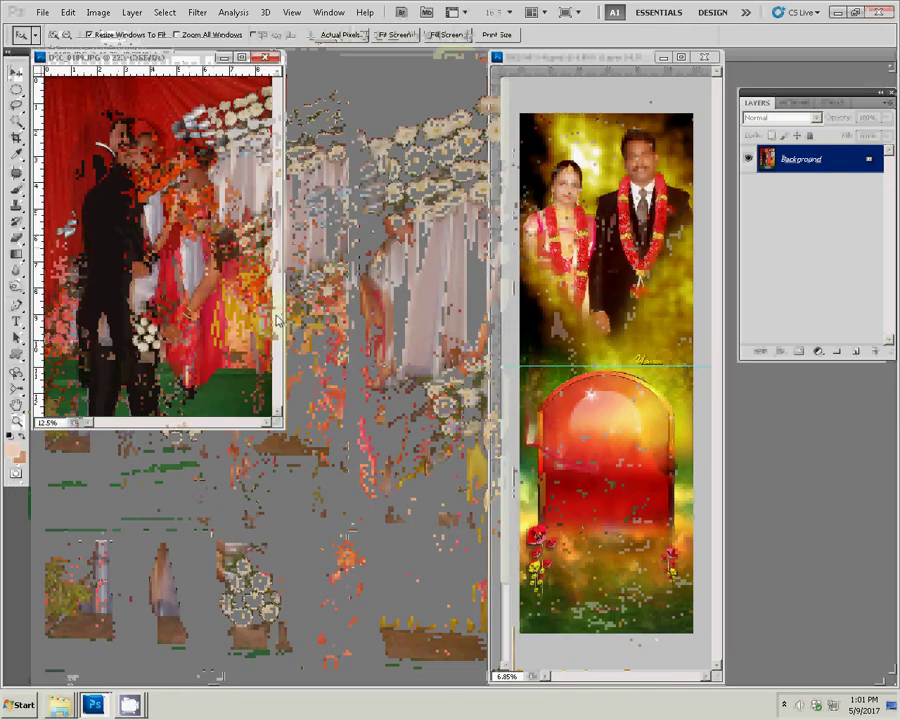
{"action": "left_click", "coordinate": [60, 705]}
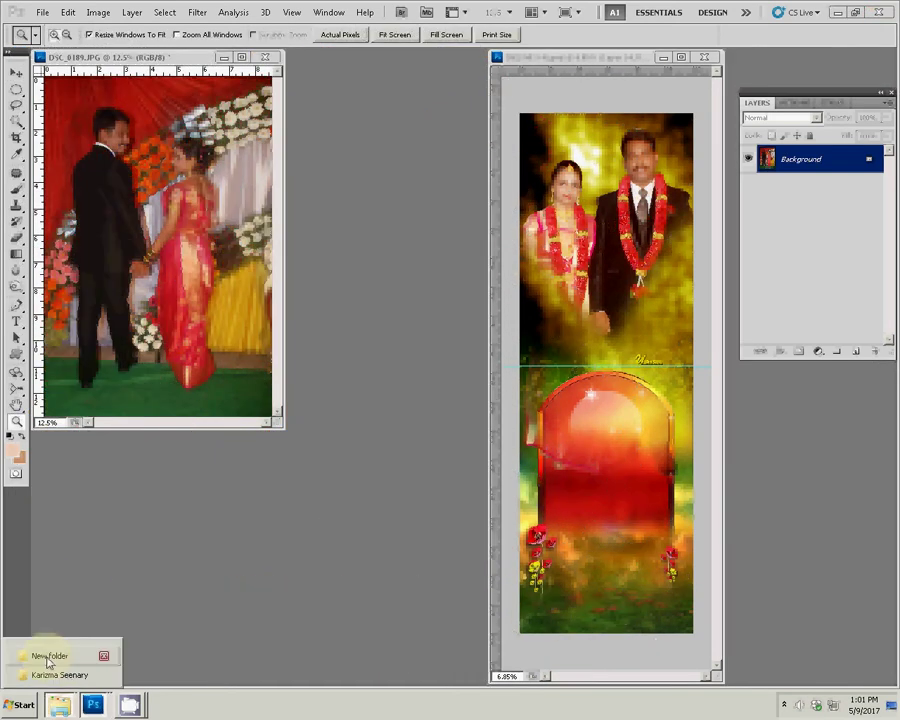
{"action": "left_click", "coordinate": [49, 656]}
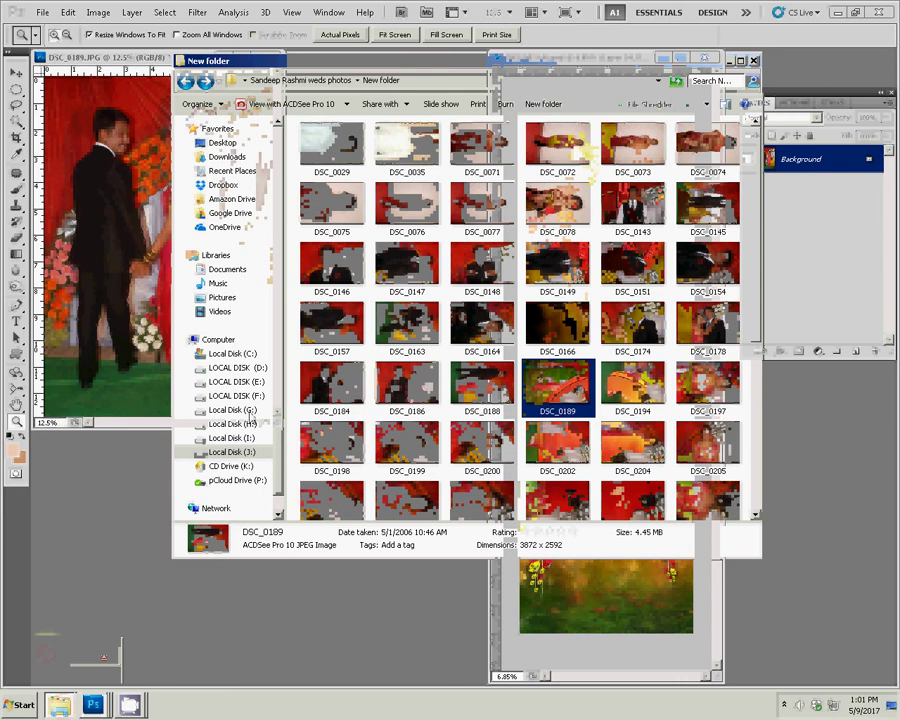
{"action": "left_click", "coordinate": [118, 546]}
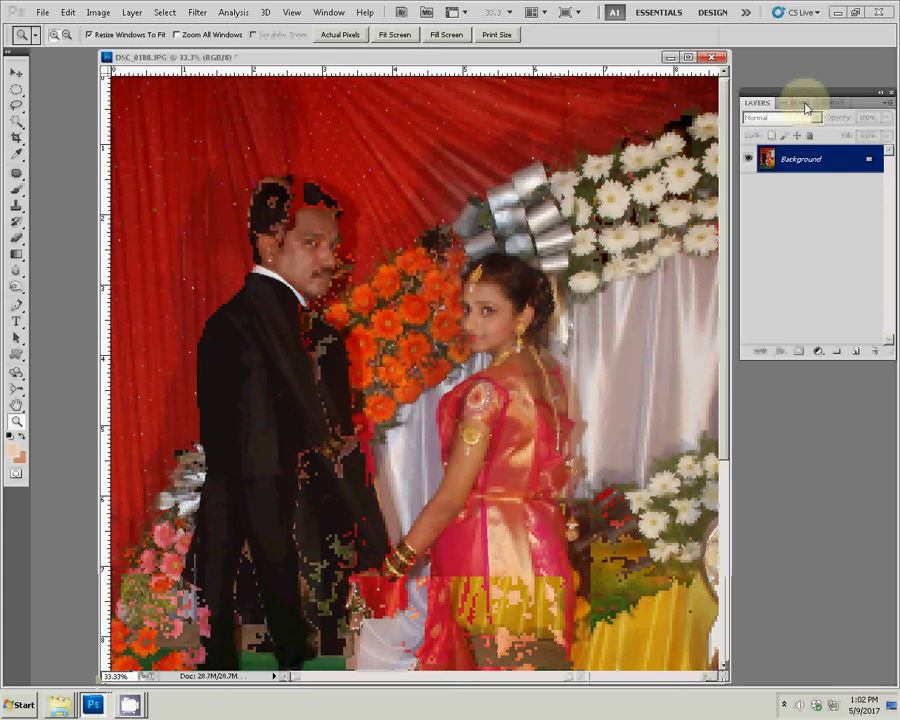
Brighten DSC_0188 with Levels gamma 1.18 and shift Color Balance midtones toward cyan.
{"action": "left_click", "coordinate": [808, 103]}
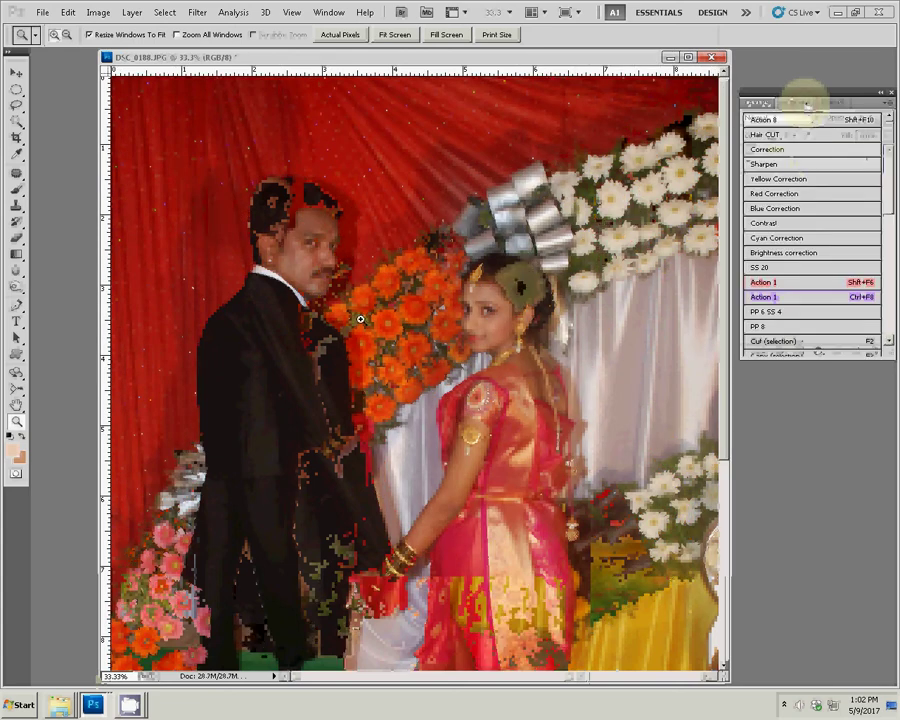
{"action": "key", "text": "ctrl+l"}
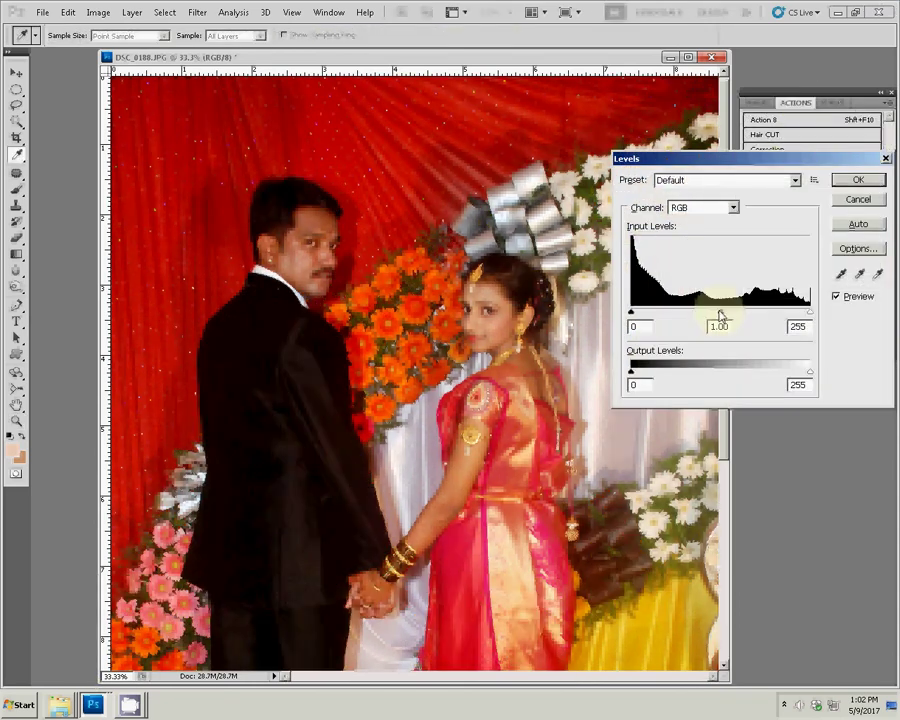
{"action": "left_click_drag", "start_coordinate": [719, 316], "coordinate": [712, 316]}
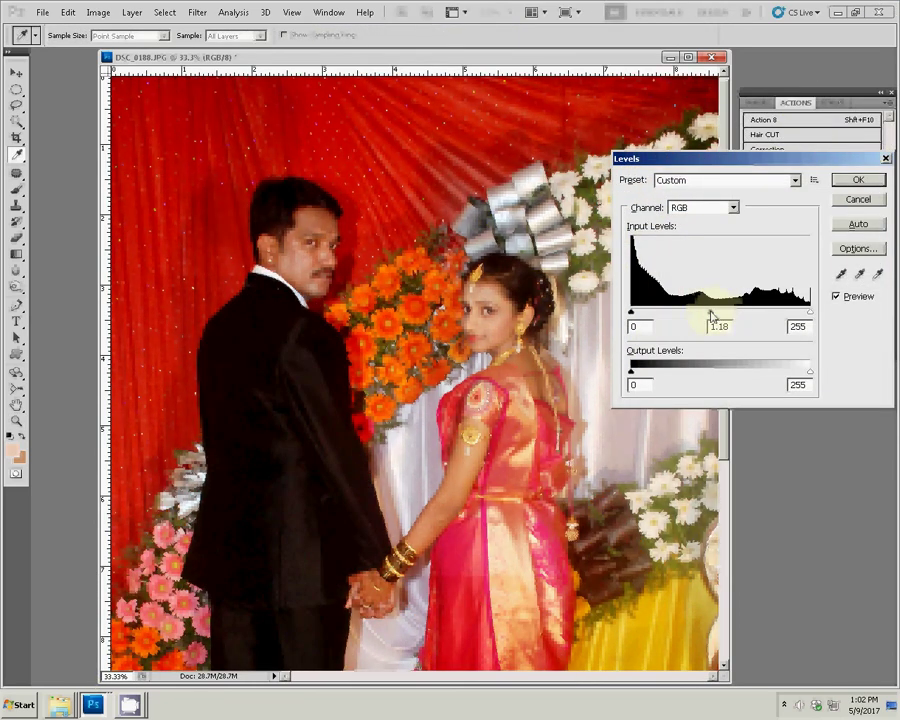
{"action": "key", "text": "Return"}
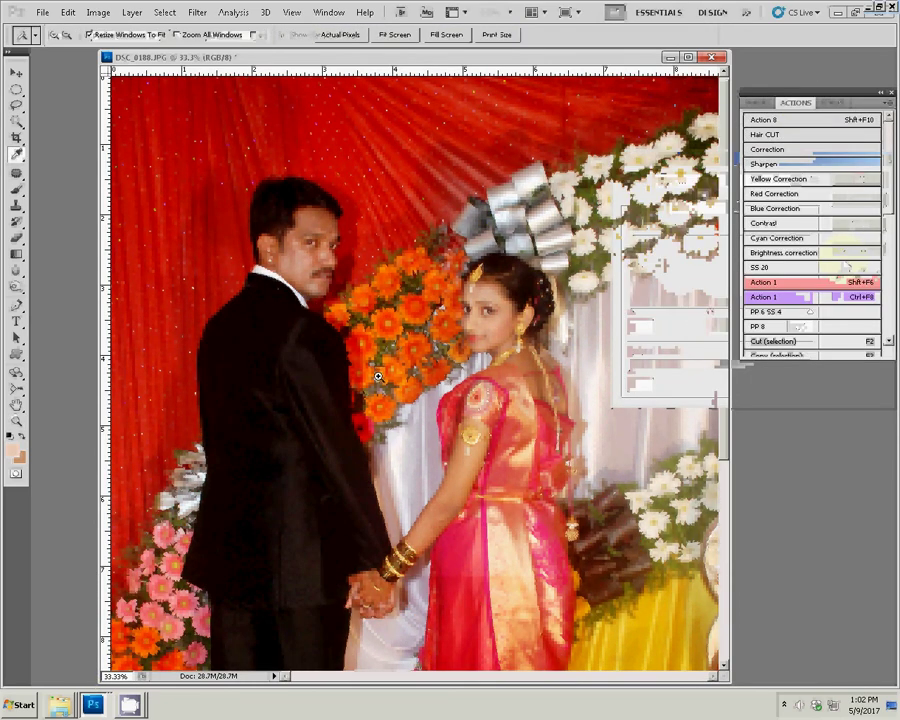
{"action": "key", "text": "ctrl+b"}
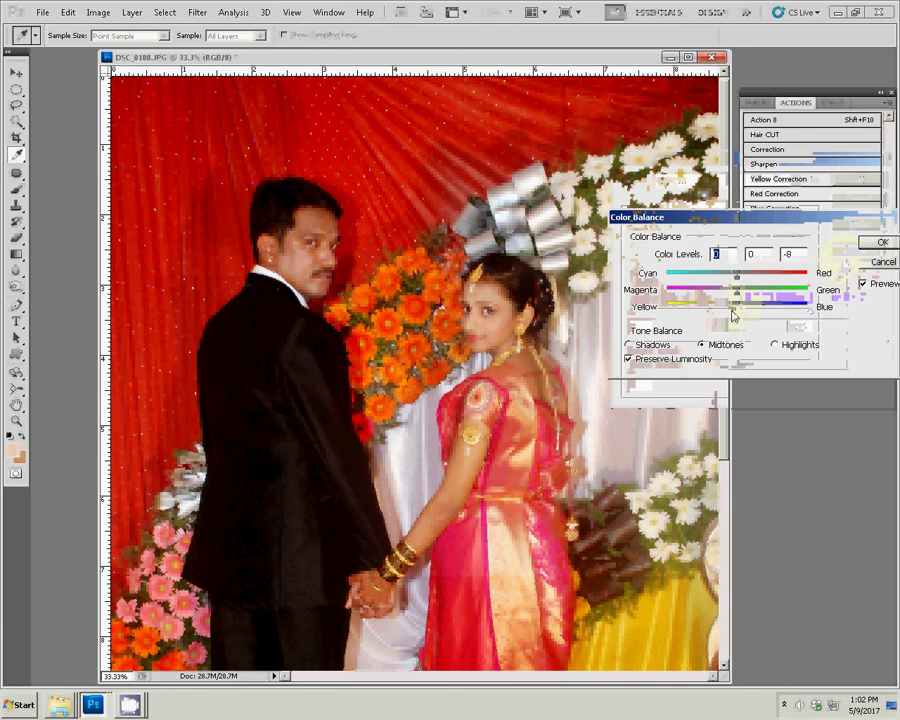
{"action": "left_click_drag", "start_coordinate": [737, 277], "coordinate": [725, 287]}
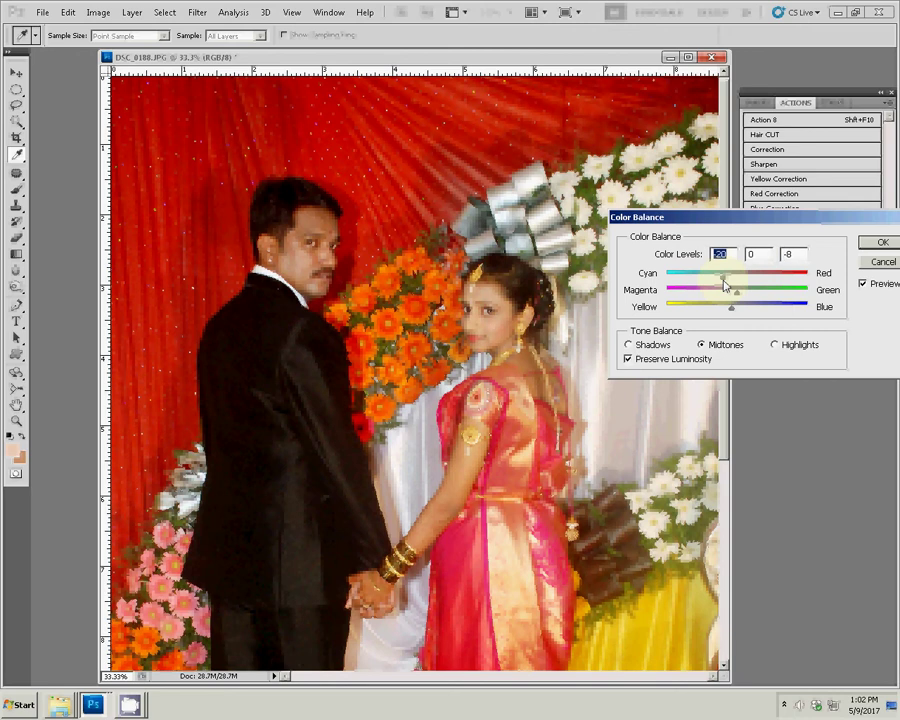
{"action": "left_click", "coordinate": [881, 243]}
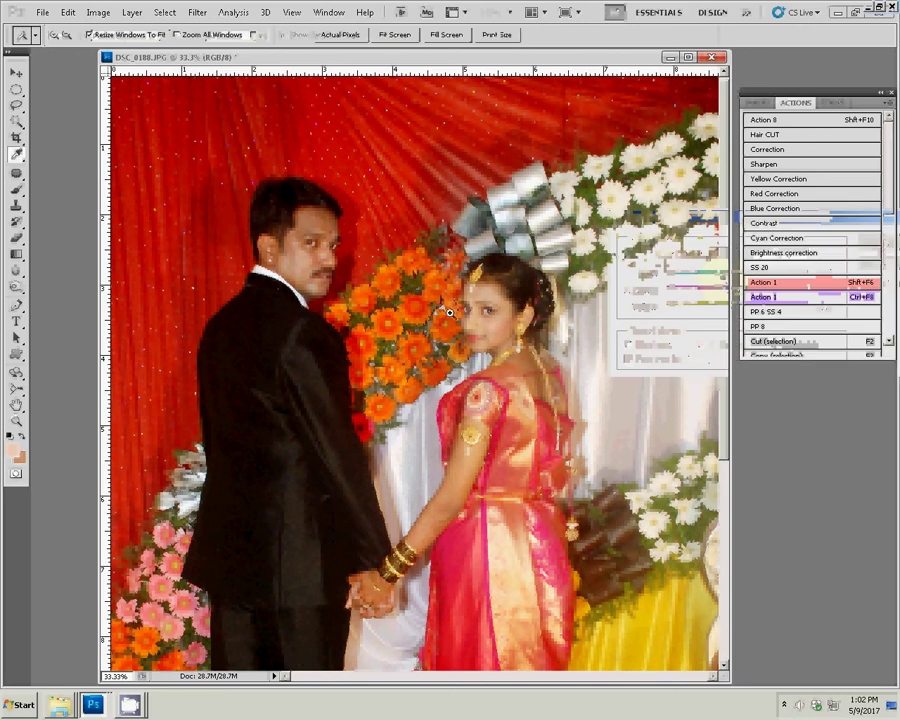
Resize the photo proportionally to 4 inches wide at 300 ppi.
{"action": "key", "text": "ctrl+alt+i"}
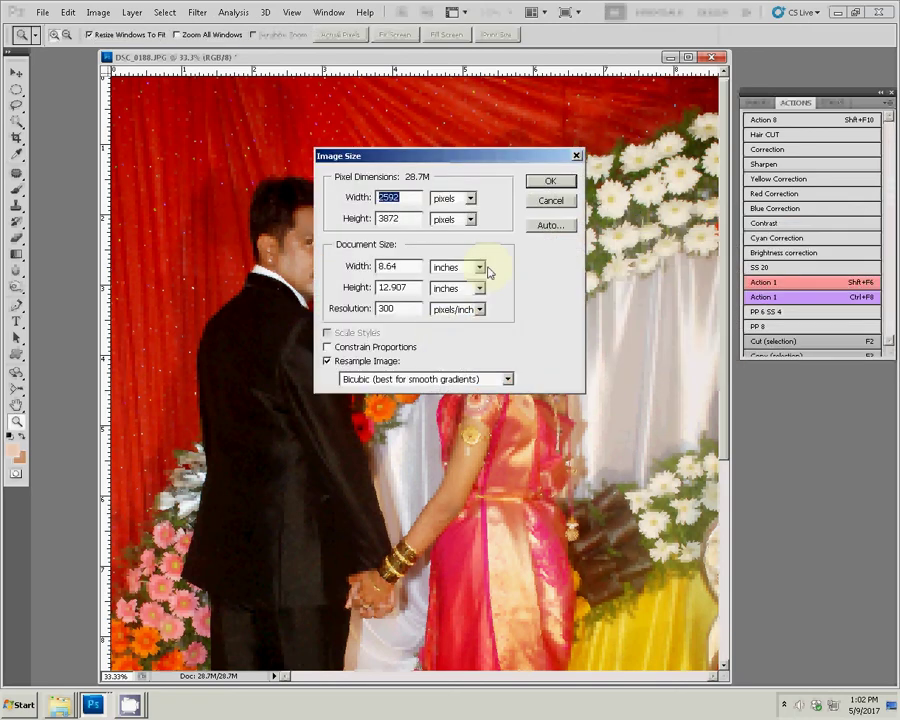
{"action": "left_click", "coordinate": [327, 347]}
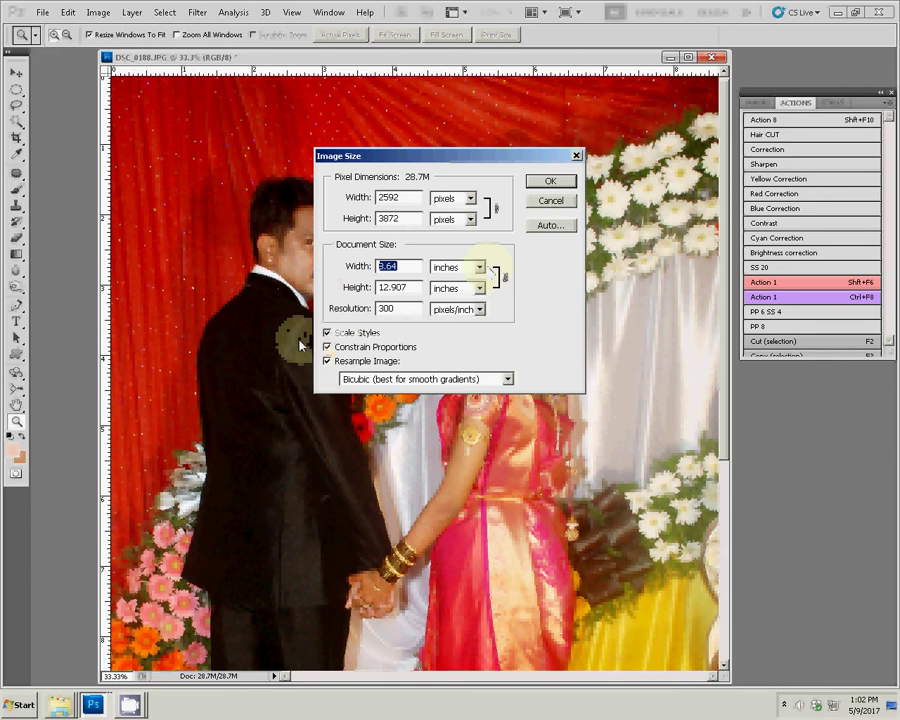
{"action": "type", "text": "4"}
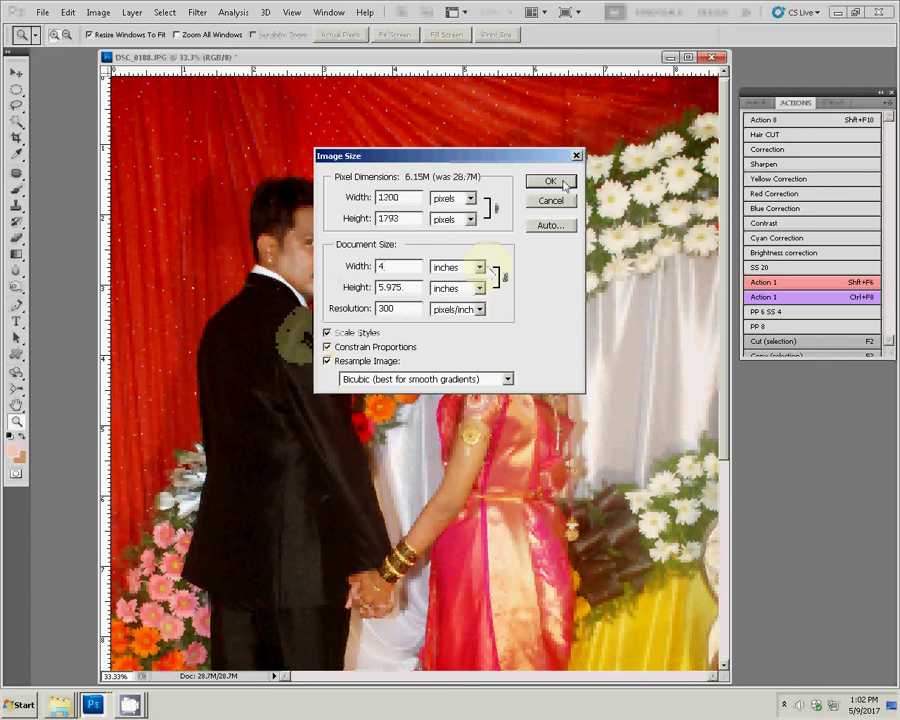
{"action": "left_click", "coordinate": [563, 184]}
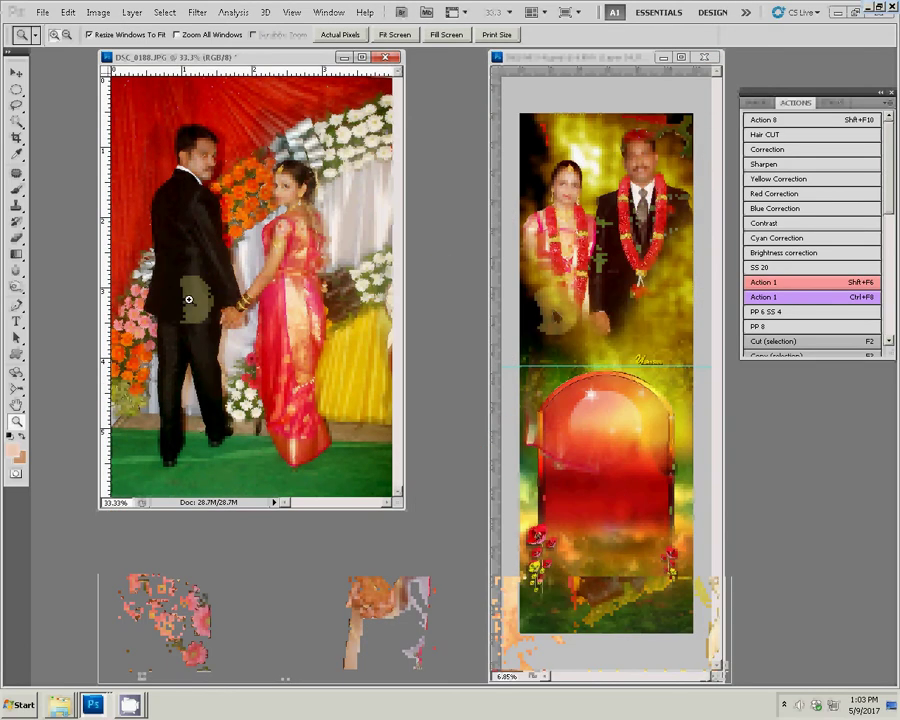
{"action": "left_click", "coordinate": [188, 299]}
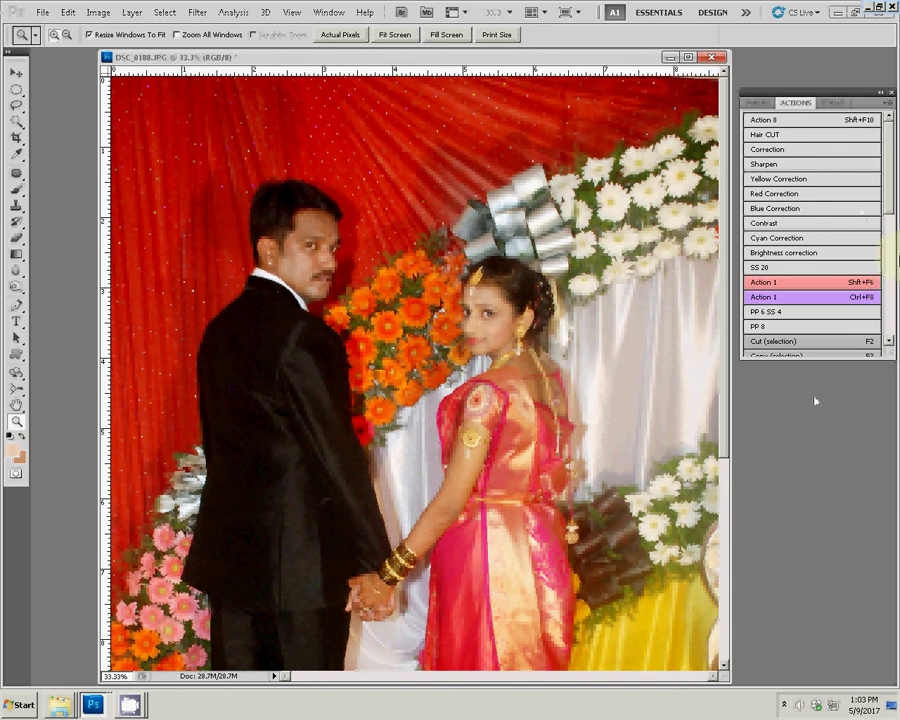
Zoom in around the couple's faces on DSC_0188.
{"action": "key", "text": "ctrl+Tab"}
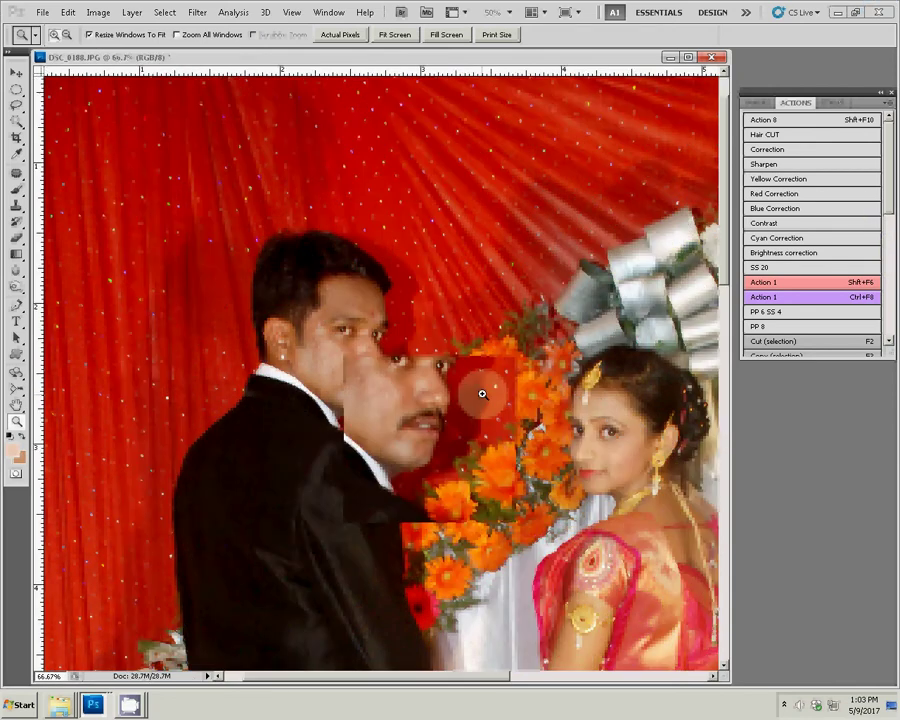
{"action": "left_click", "coordinate": [480, 393]}
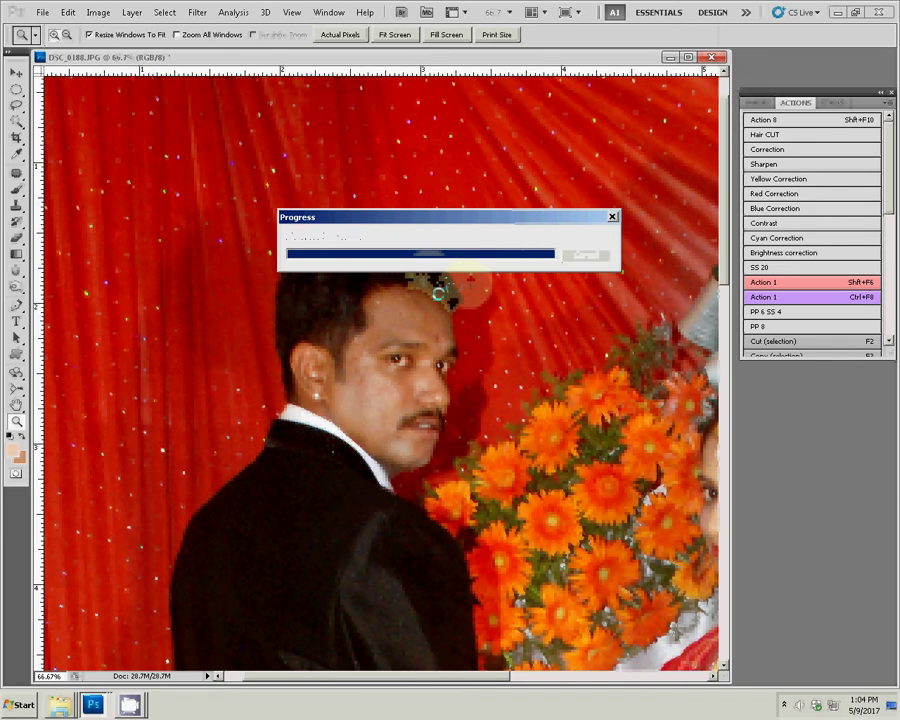
Zoom the groom's face to 200%, select Background, and open Filter > Magic > Magic Pro.
{"action": "left_click", "coordinate": [408, 406]}
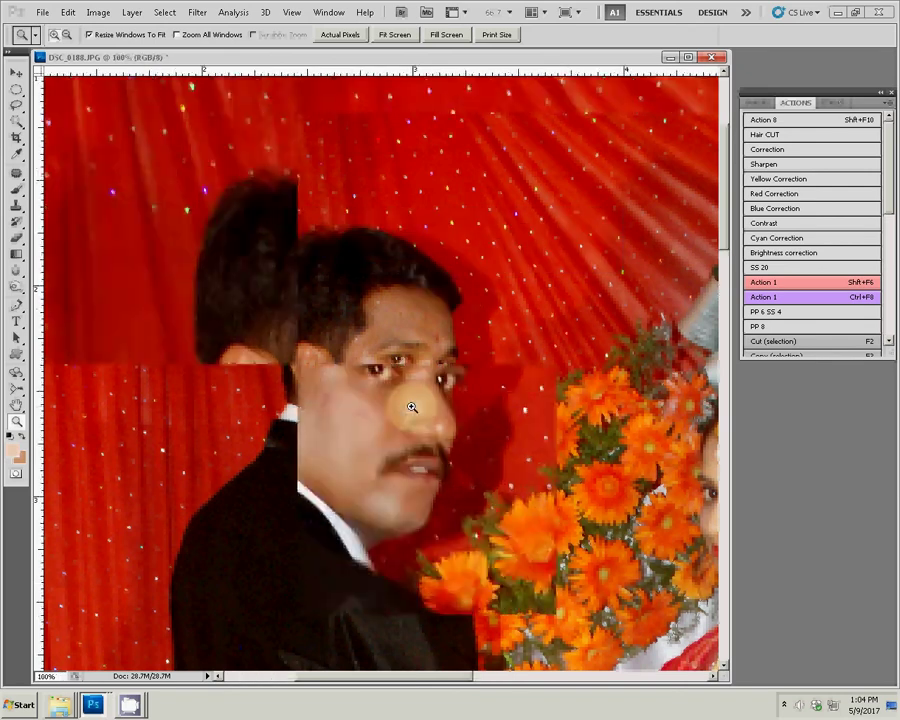
{"action": "left_click", "coordinate": [408, 406]}
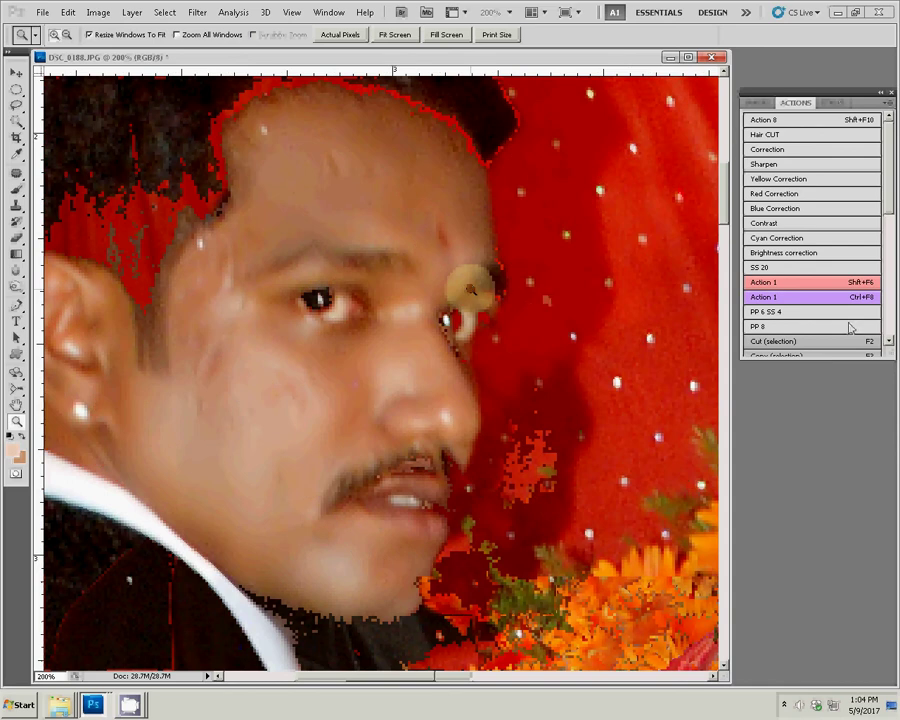
{"action": "left_click", "coordinate": [784, 252]}
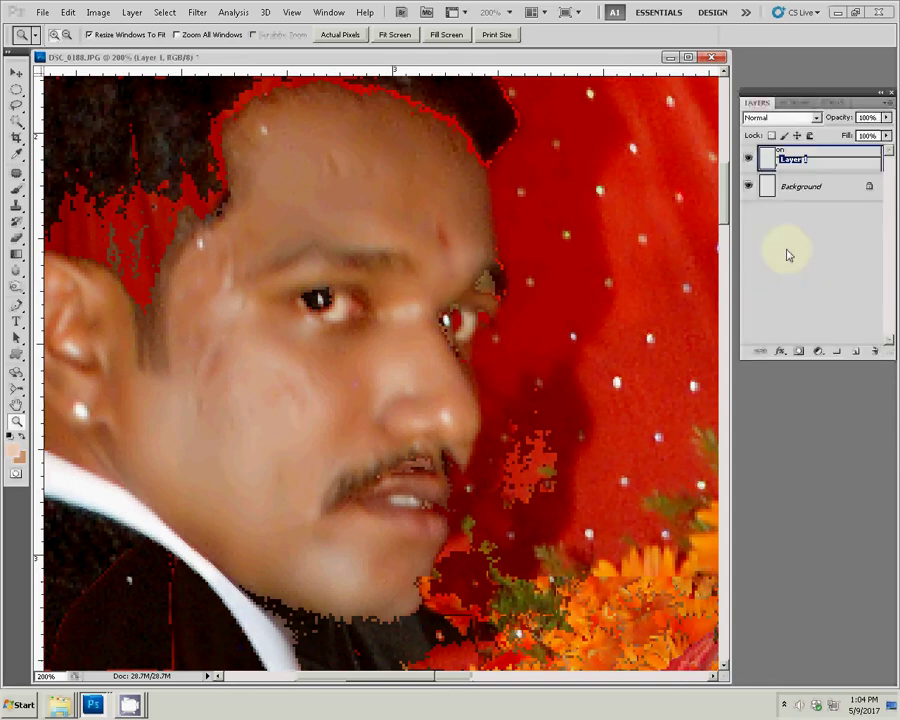
{"action": "left_click", "coordinate": [795, 191]}
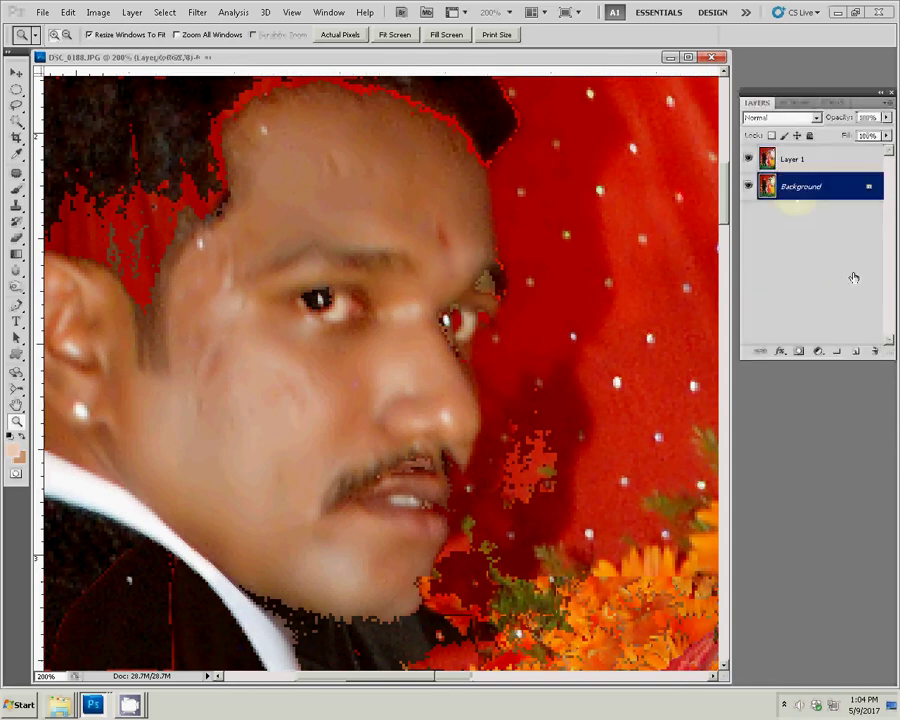
{"action": "left_click", "coordinate": [195, 13]}
{"action": "mouse_move", "coordinate": [228, 316]}
{"action": "left_click", "coordinate": [382, 302]}
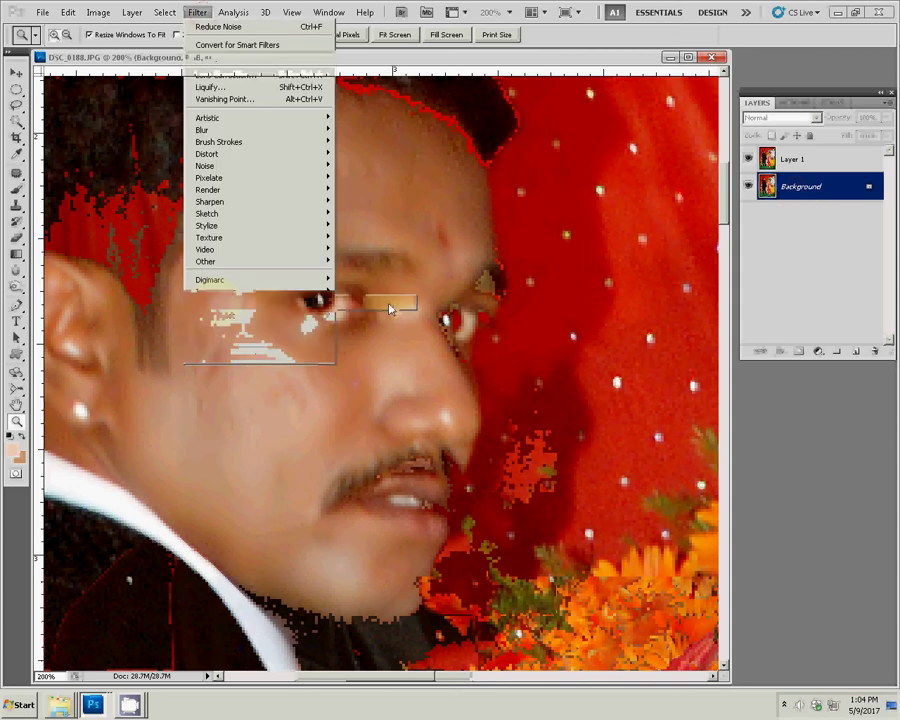
{"action": "key", "text": "Tab"}
Enter Graininess 66 in Magic Pro and run the filter on Background.
{"action": "type", "text": "66"}
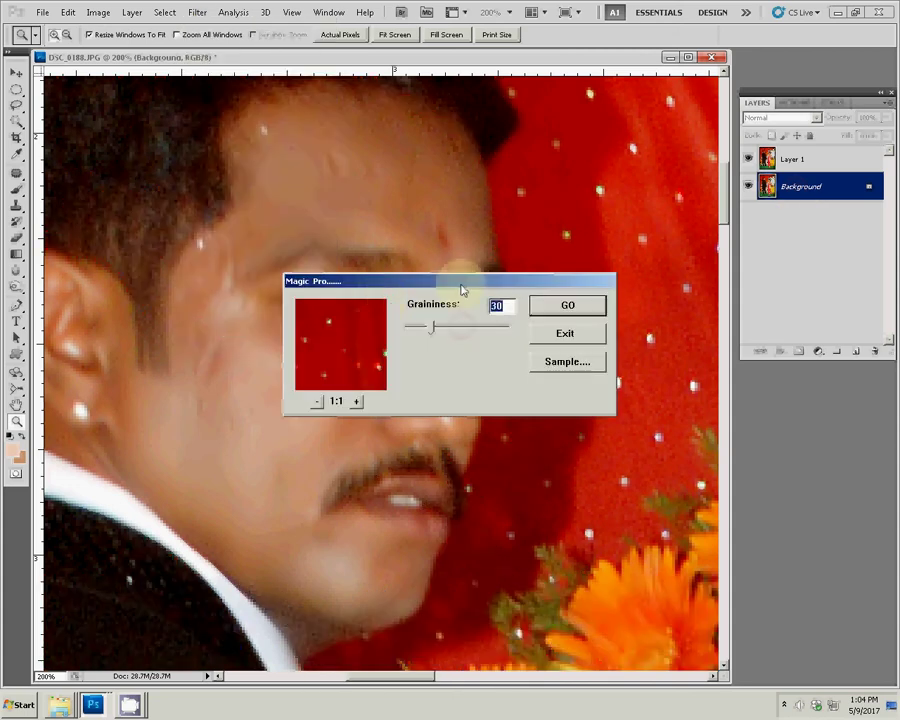
{"action": "left_click", "coordinate": [558, 314]}
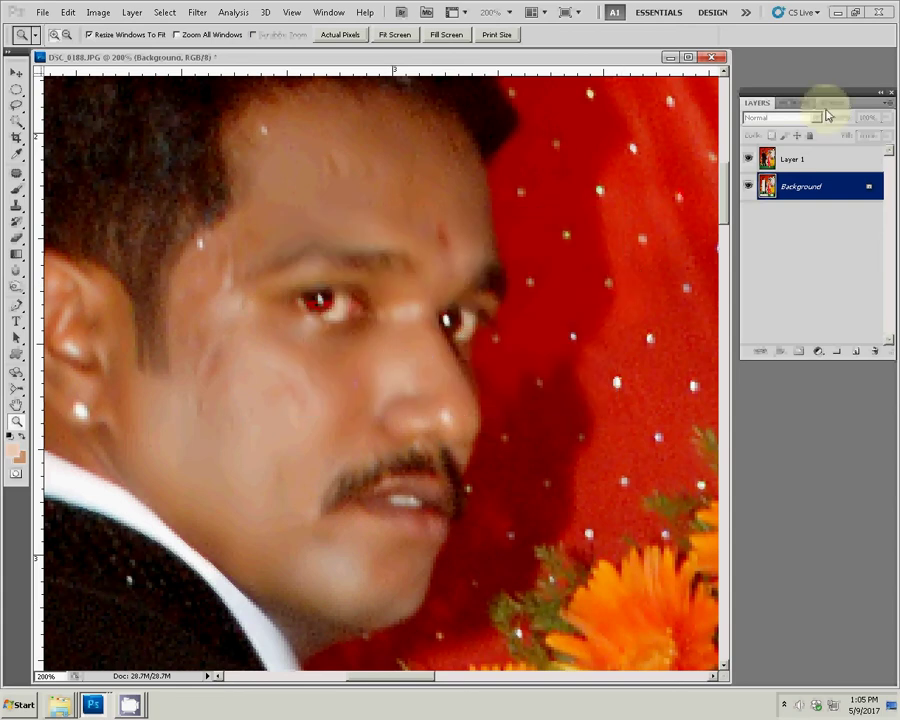
On Layer 1, set the eraser to about 17 px, then enlarge it to 30 px.
{"action": "left_click", "coordinate": [795, 159]}
{"action": "key", "text": "b"}
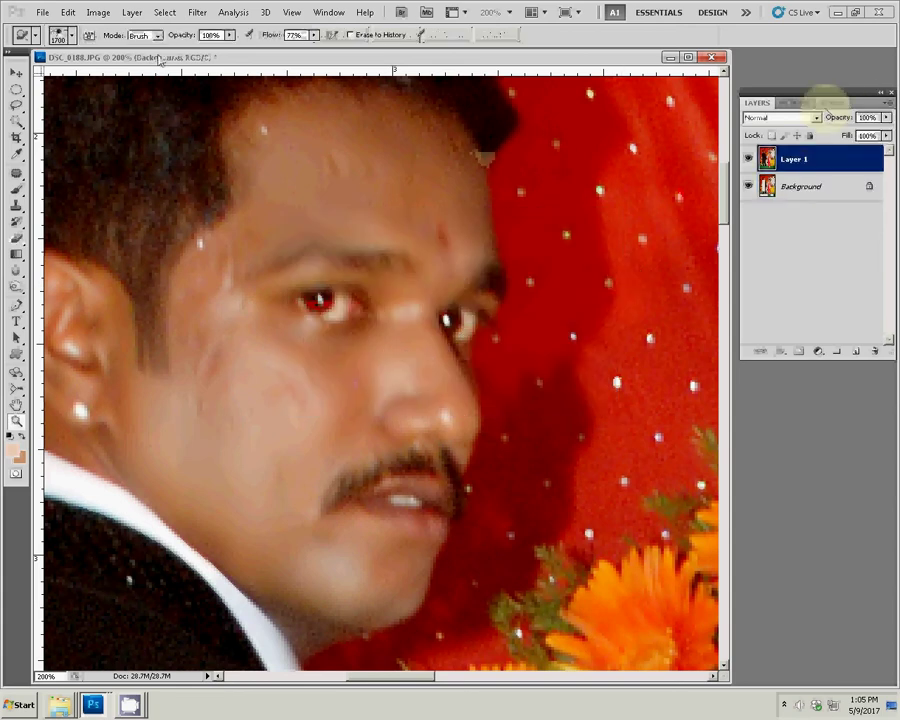
{"action": "right_click", "coordinate": [276, 180]}
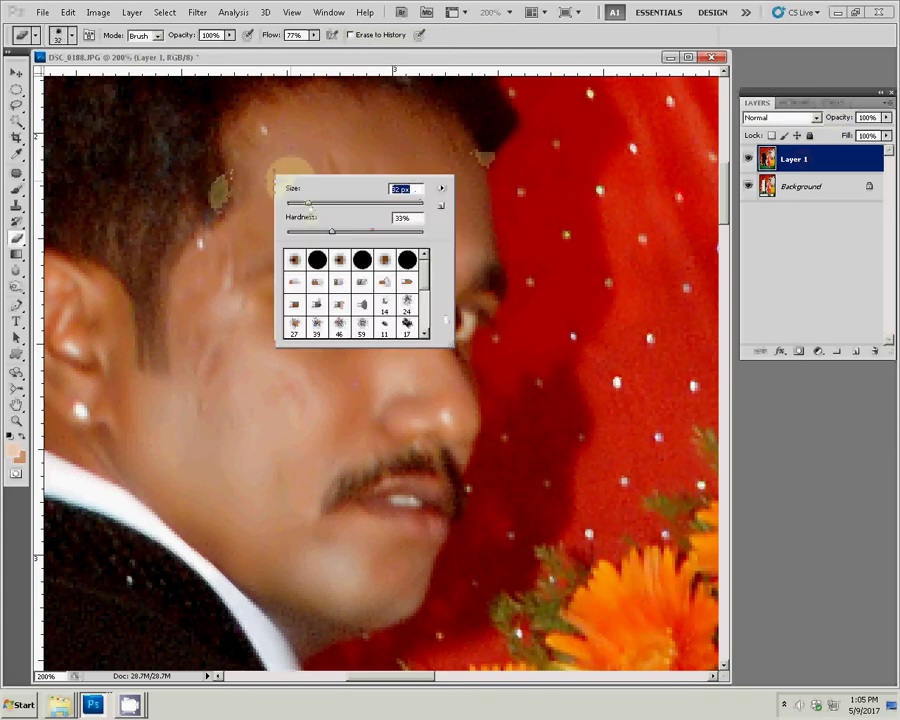
{"action": "left_click_drag", "start_coordinate": [308, 204], "coordinate": [297, 204]}
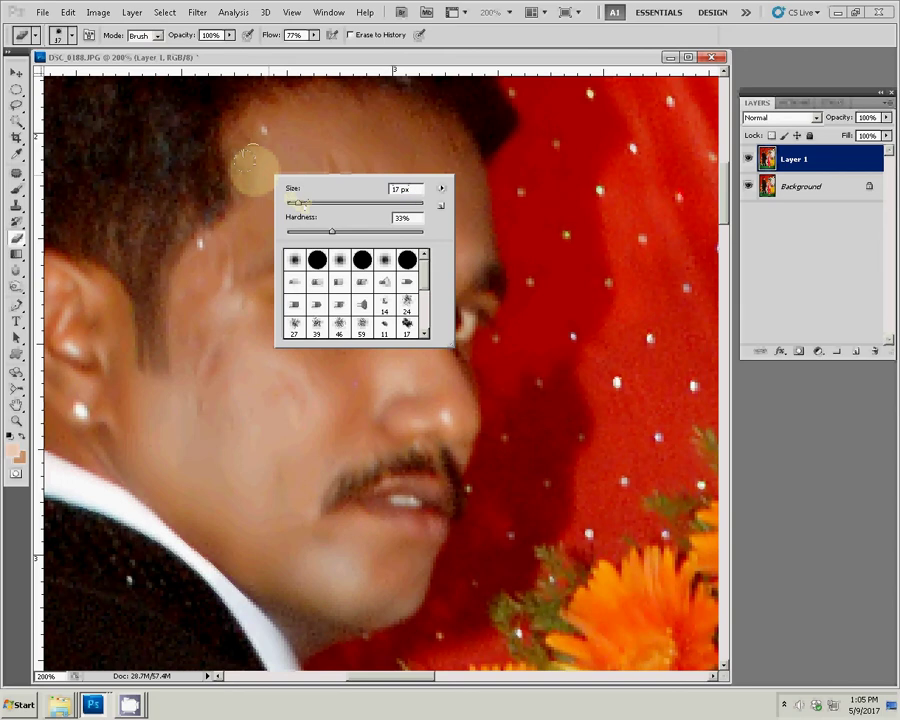
{"action": "key", "text": "Return"}
{"action": "key", "text": "bracketright"}
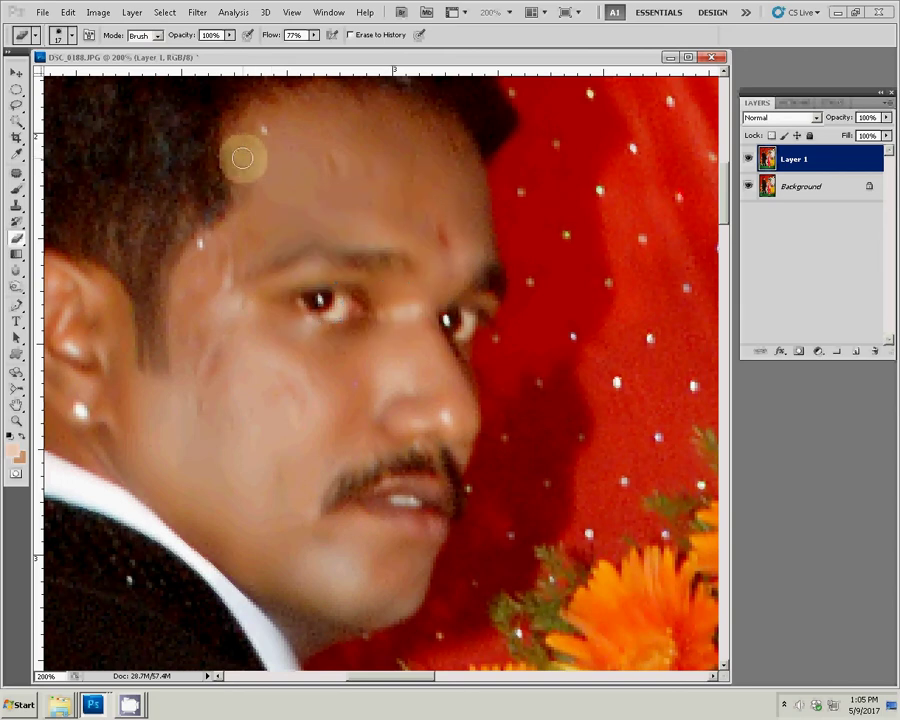
{"action": "key", "text": "bracketright"}
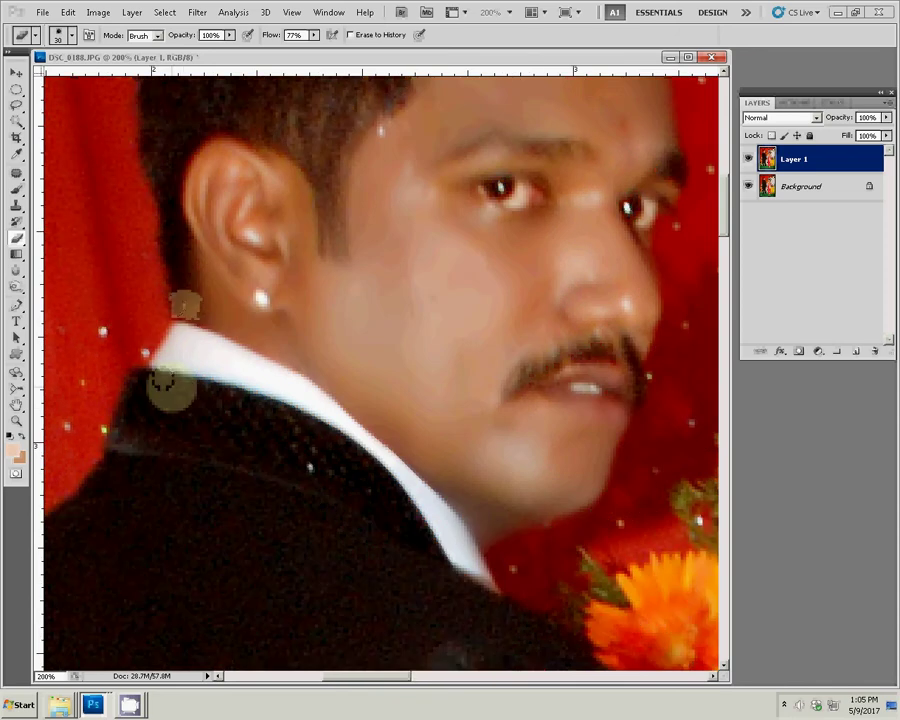
Fit the whole photo on screen with the Zoom tool's options.
{"action": "key", "text": "z"}
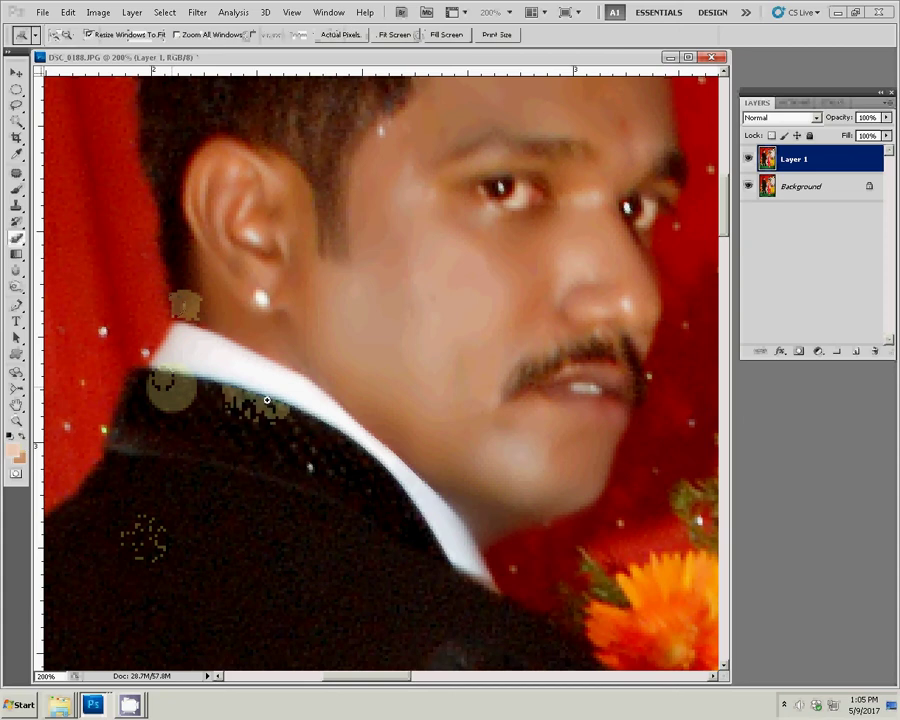
{"action": "right_click", "coordinate": [316, 432]}
{"action": "left_click", "coordinate": [332, 438]}
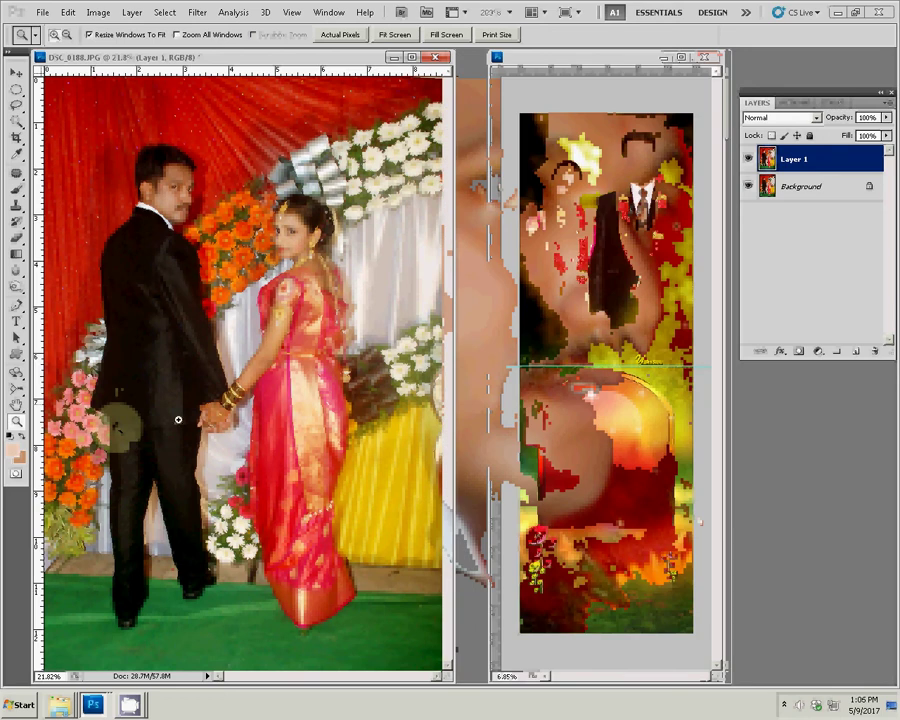
Flatten the retouched photo into a single layer, cancelling the Save As dialog.
{"action": "left_click", "coordinate": [40, 13]}
{"action": "left_click", "coordinate": [93, 371]}
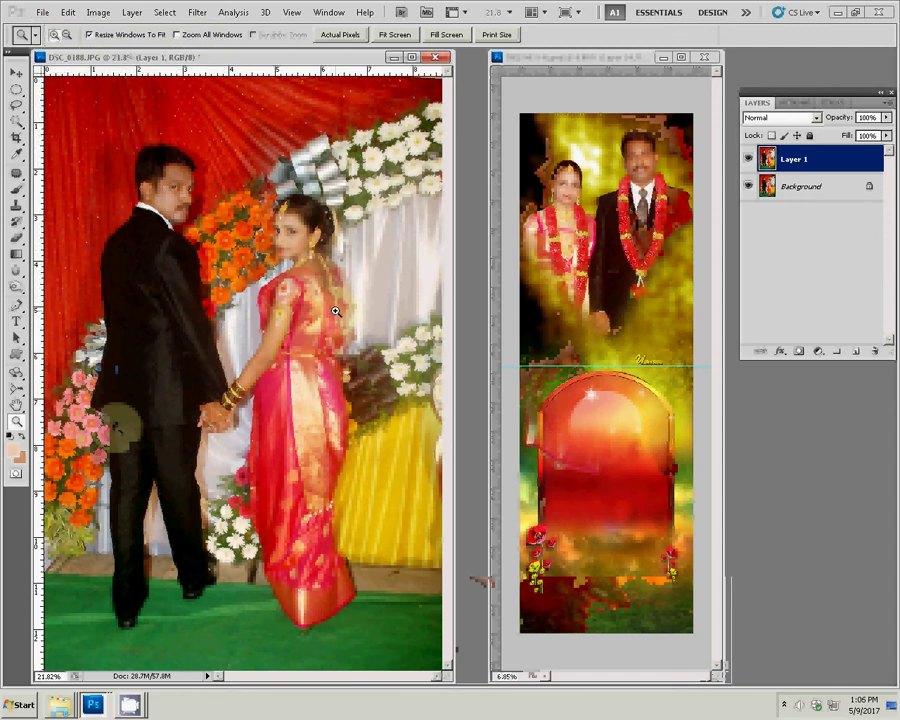
{"action": "key", "text": "ctrl+z"}
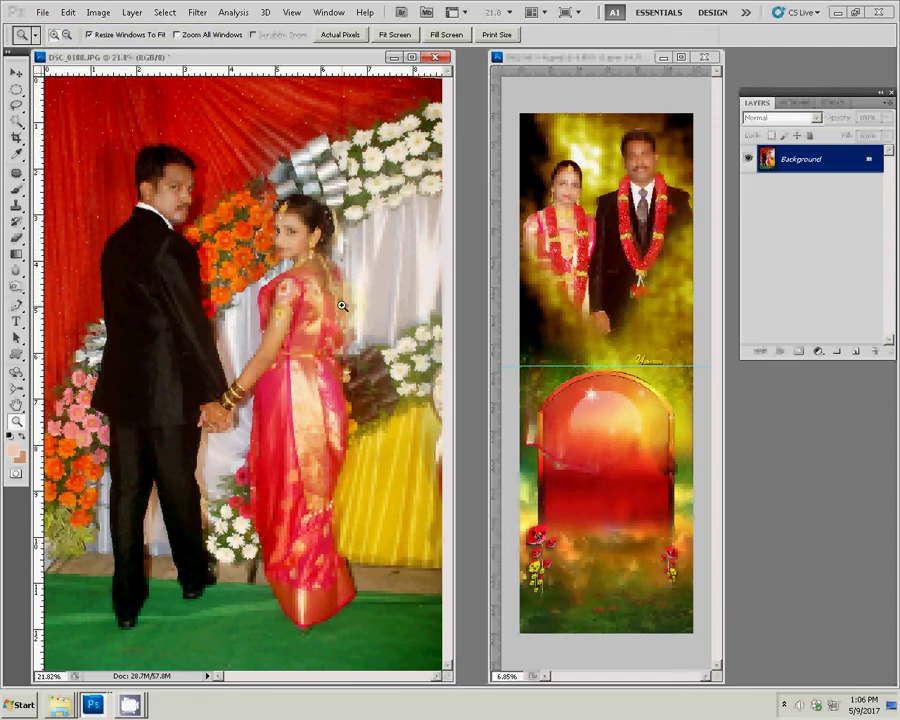
{"action": "key", "text": "ctrl+shift+s"}
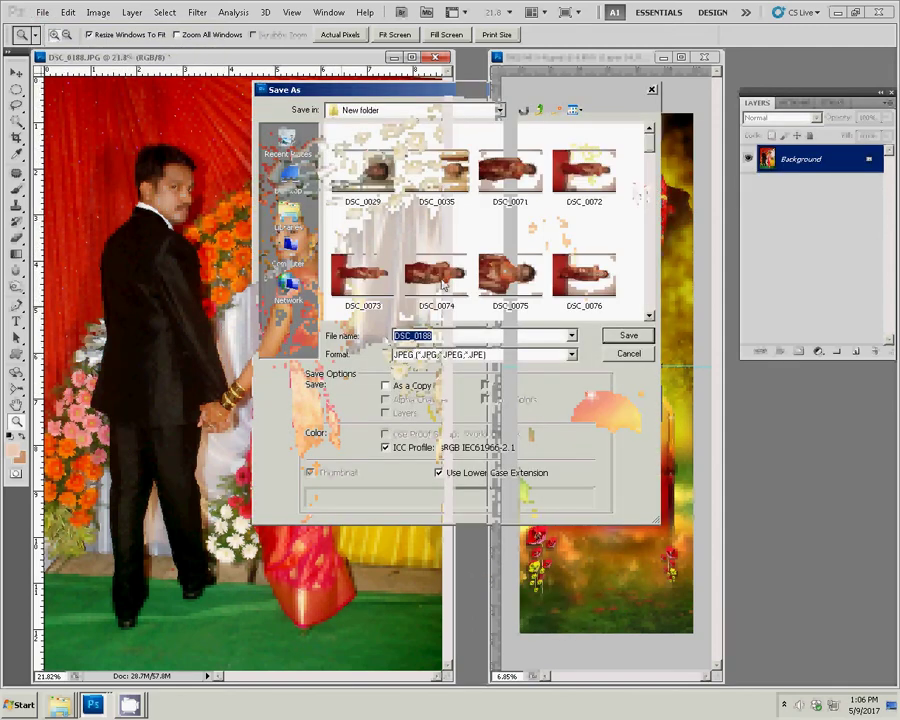
{"action": "left_click", "coordinate": [629, 353]}
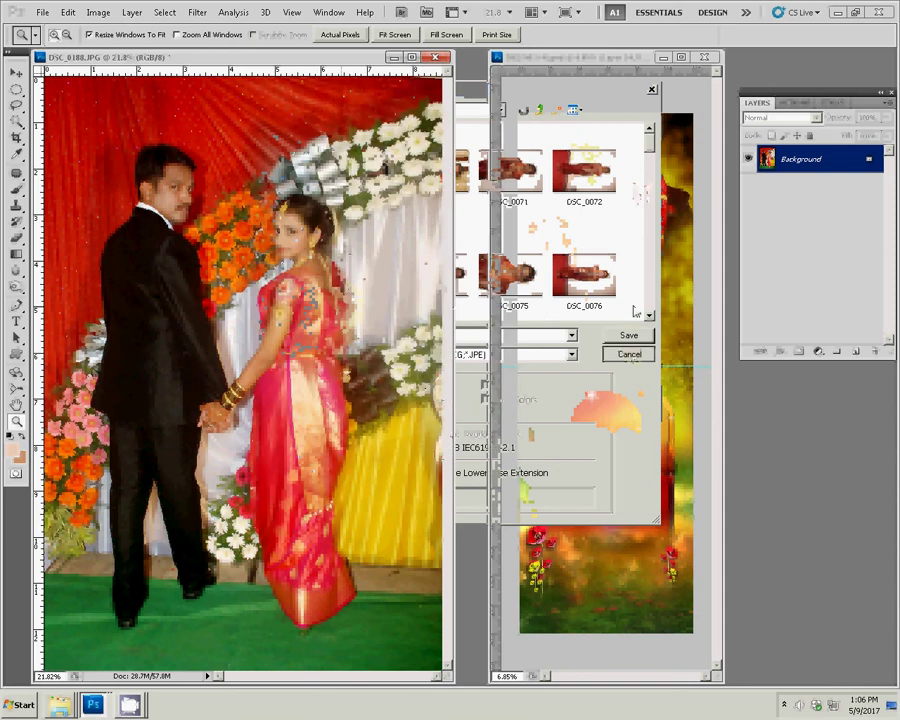
Switch between the open documents and return to the DSC_0188 photo.
{"action": "left_click", "coordinate": [129, 705]}
{"action": "left_click", "coordinate": [130, 652]}
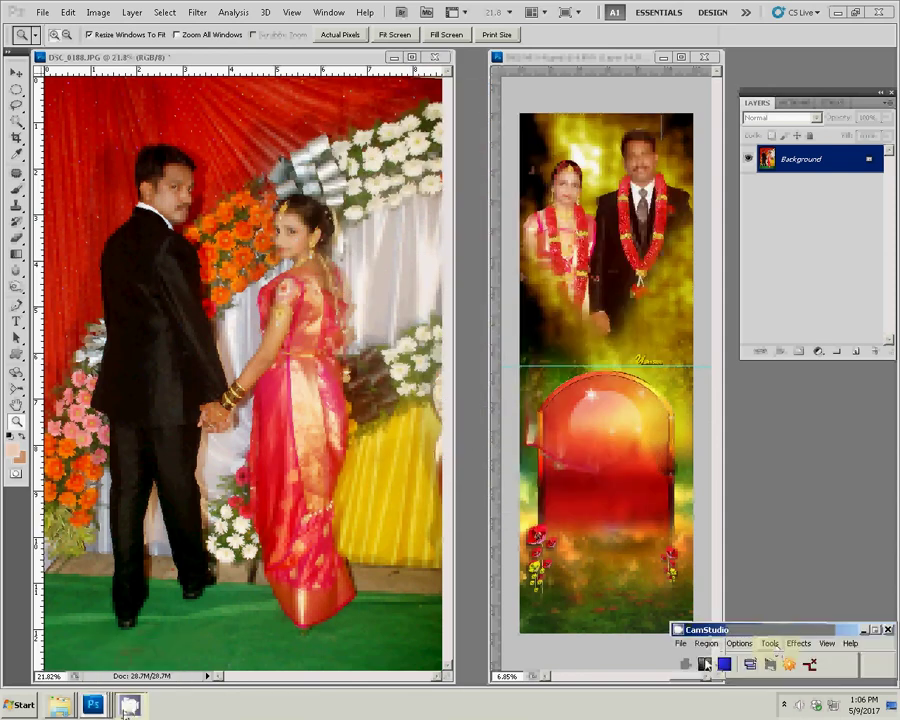
{"action": "left_click", "coordinate": [93, 705]}
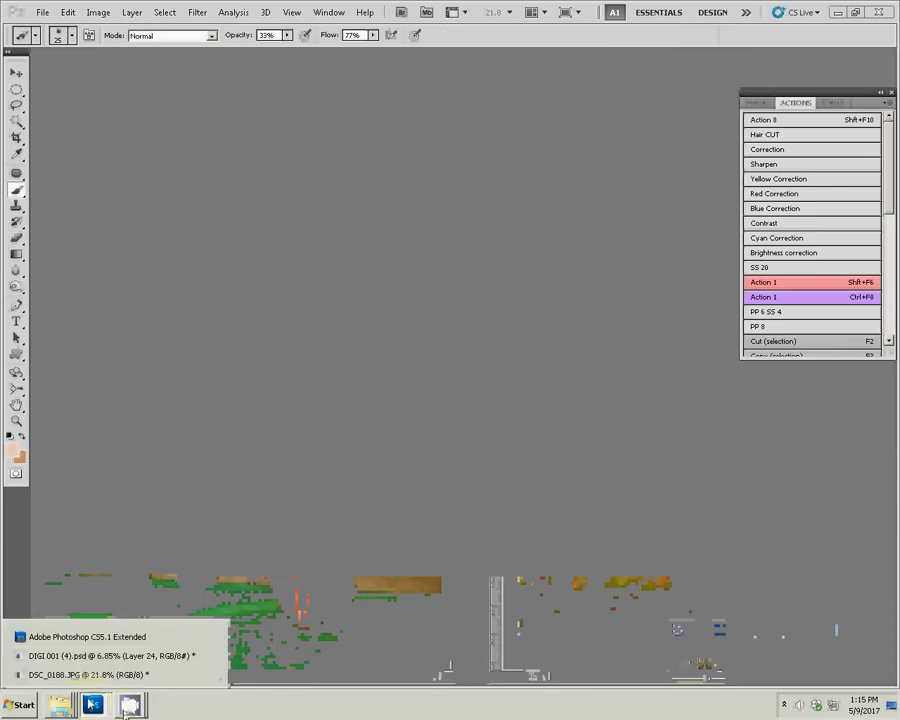
{"action": "left_click", "coordinate": [67, 660]}
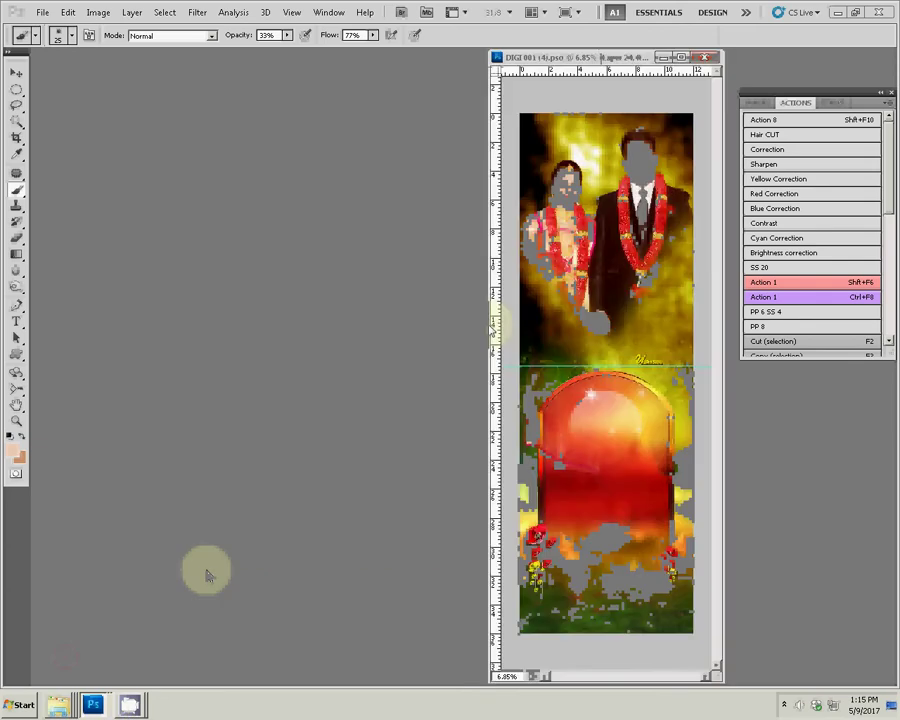
{"action": "left_click", "coordinate": [93, 705]}
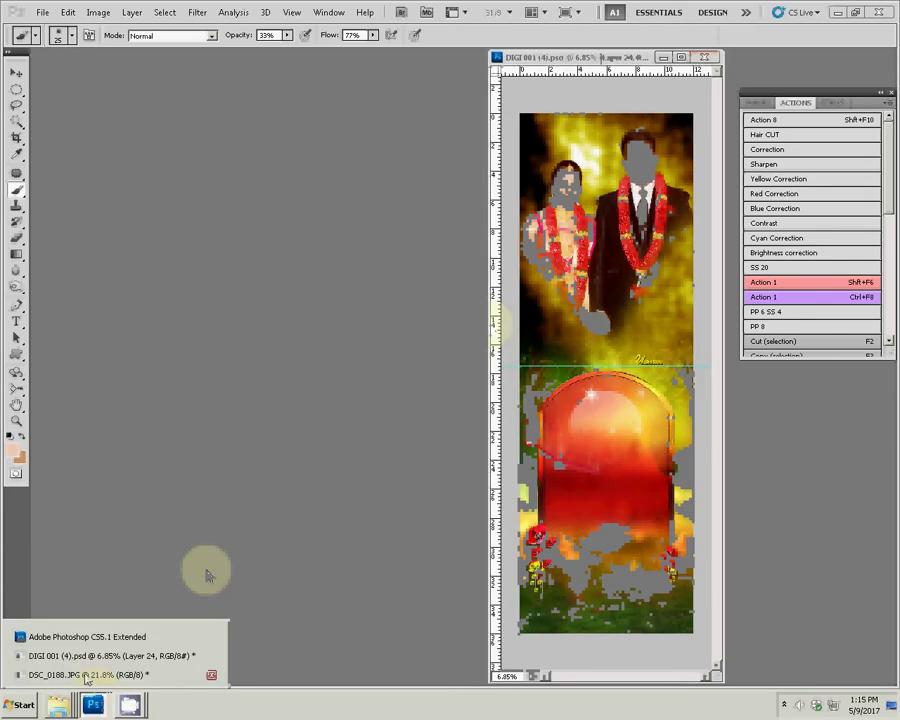
{"action": "left_click", "coordinate": [60, 672]}
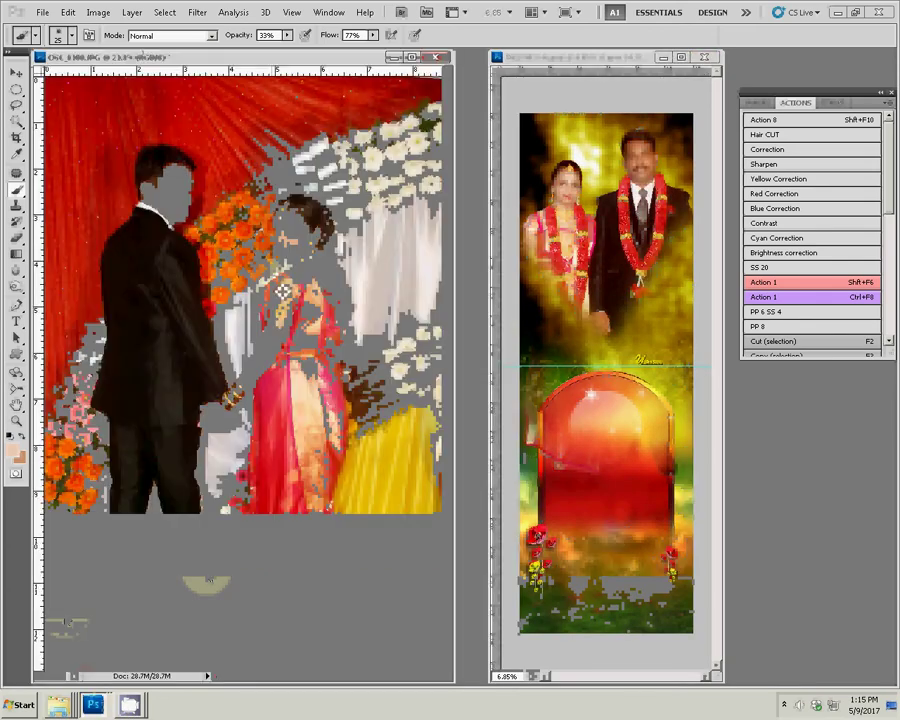
Show the Layers panel and zoom in on the bride's face.
{"action": "left_click", "coordinate": [757, 103]}
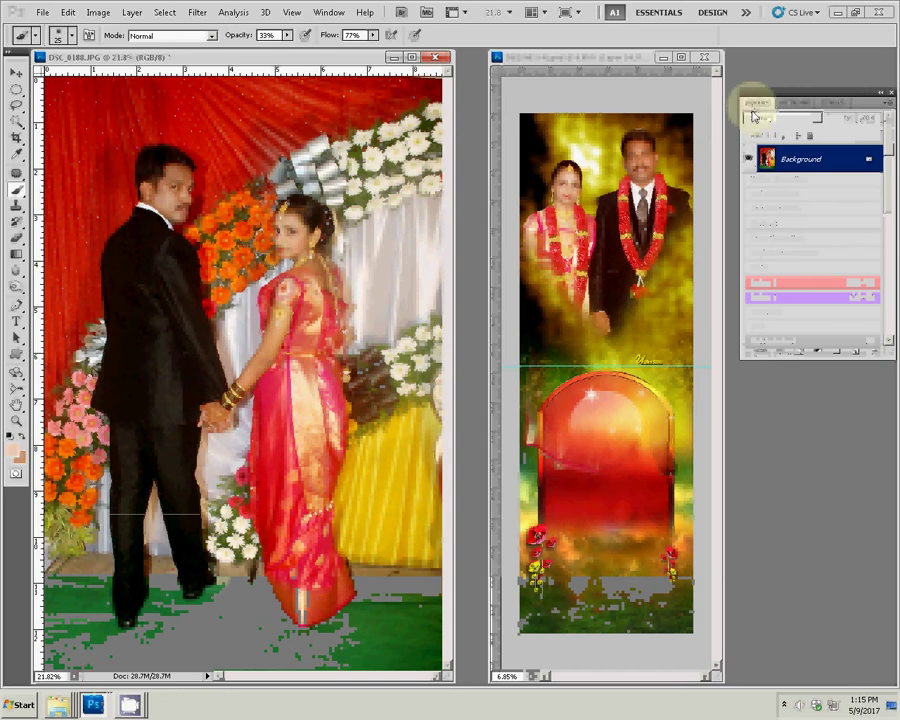
{"action": "key", "text": "z"}
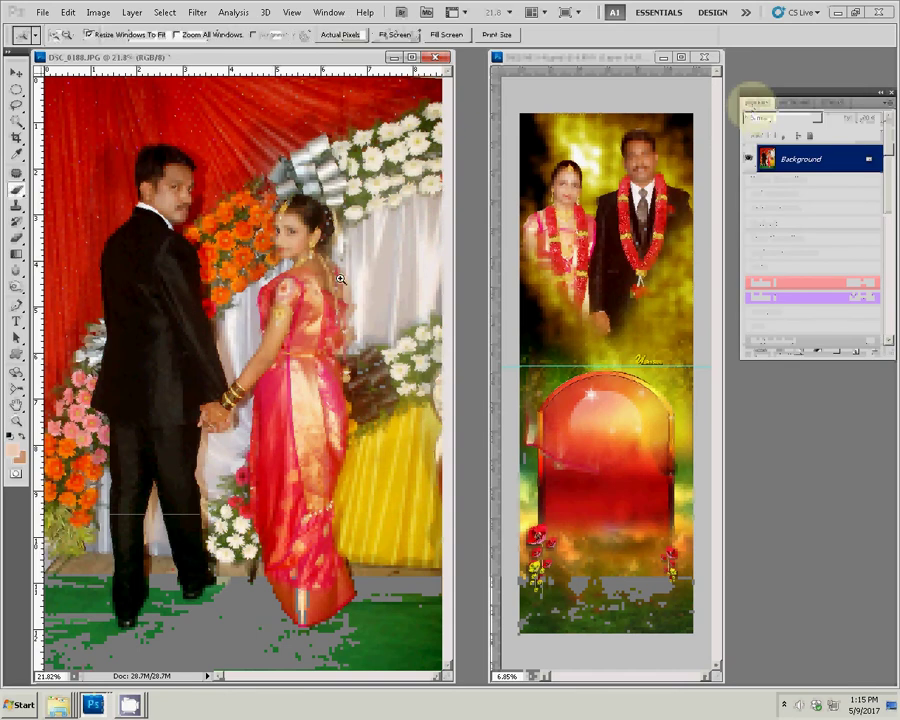
{"action": "left_click", "coordinate": [340, 278]}
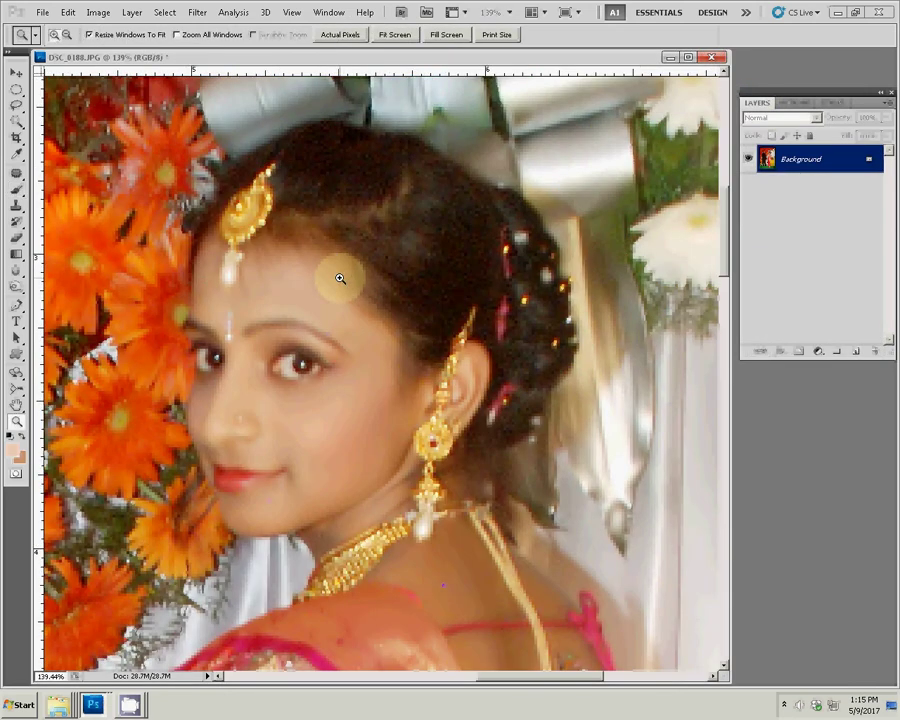
At 200% zoom, trace a Pen path along the bride's hair, behind her ear and down her neck.
{"action": "left_click", "coordinate": [440, 298]}
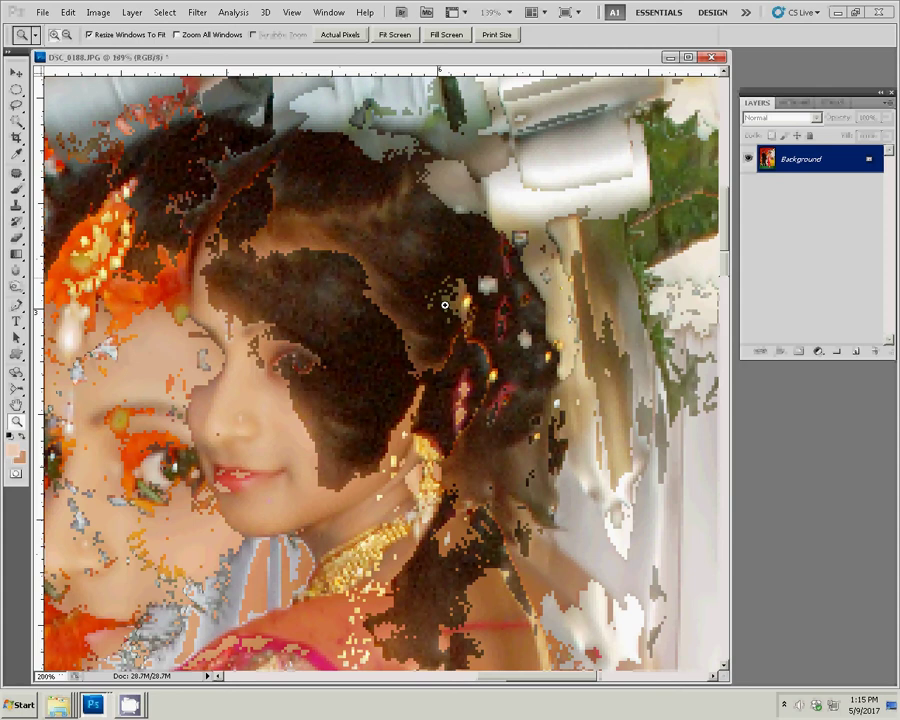
{"action": "key", "text": "p"}
{"action": "left_click", "coordinate": [351, 150]}
{"action": "left_click", "coordinate": [402, 188]}
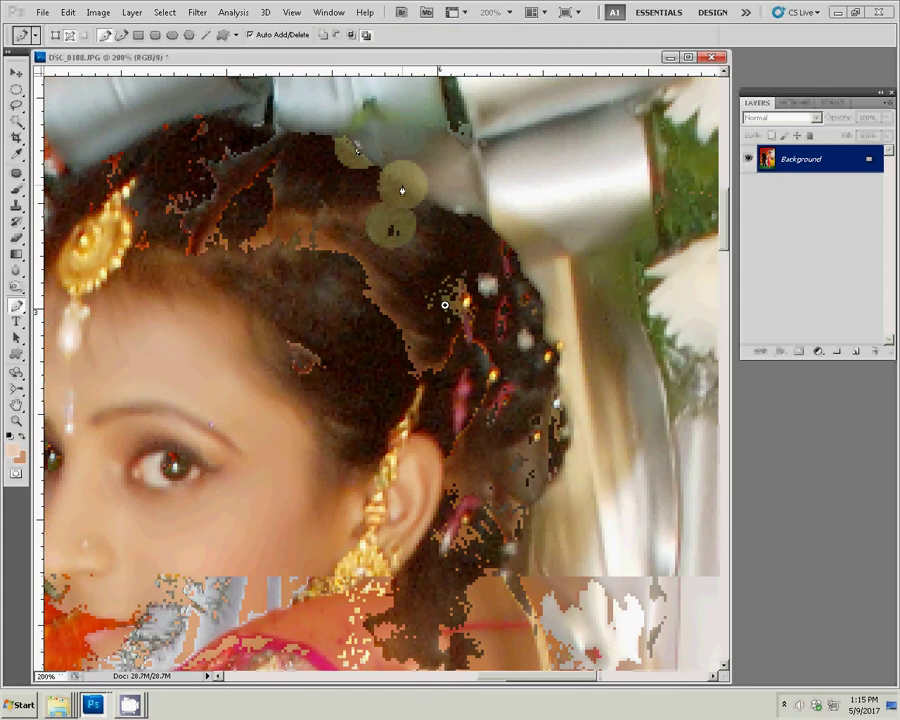
{"action": "left_click_drag", "start_coordinate": [529, 295], "coordinate": [569, 424]}
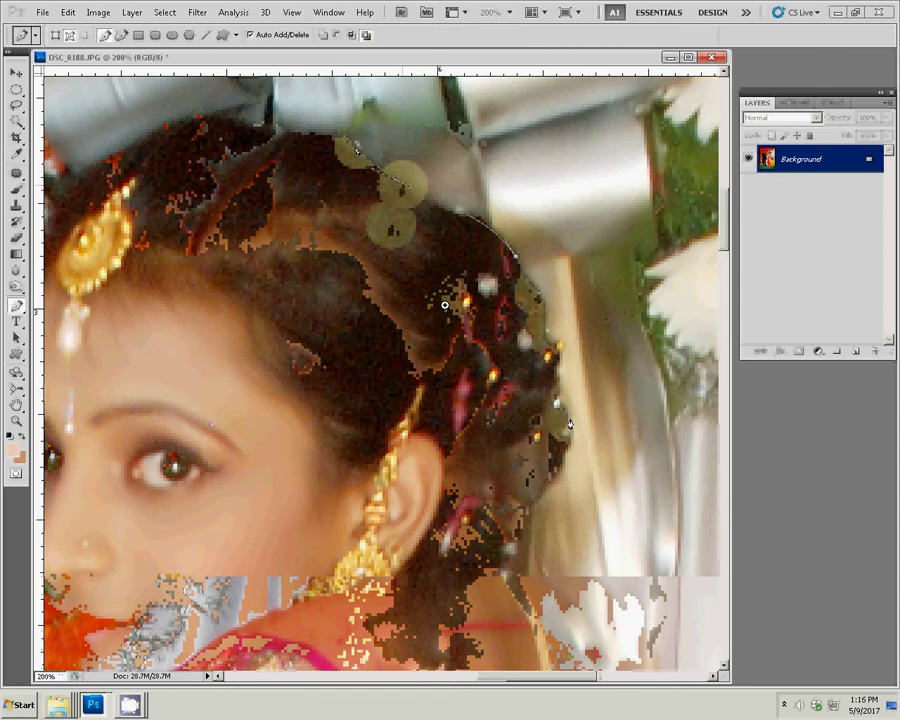
{"action": "scroll", "coordinate": [531, 456], "scroll_direction": "down", "scroll_amount": 5}
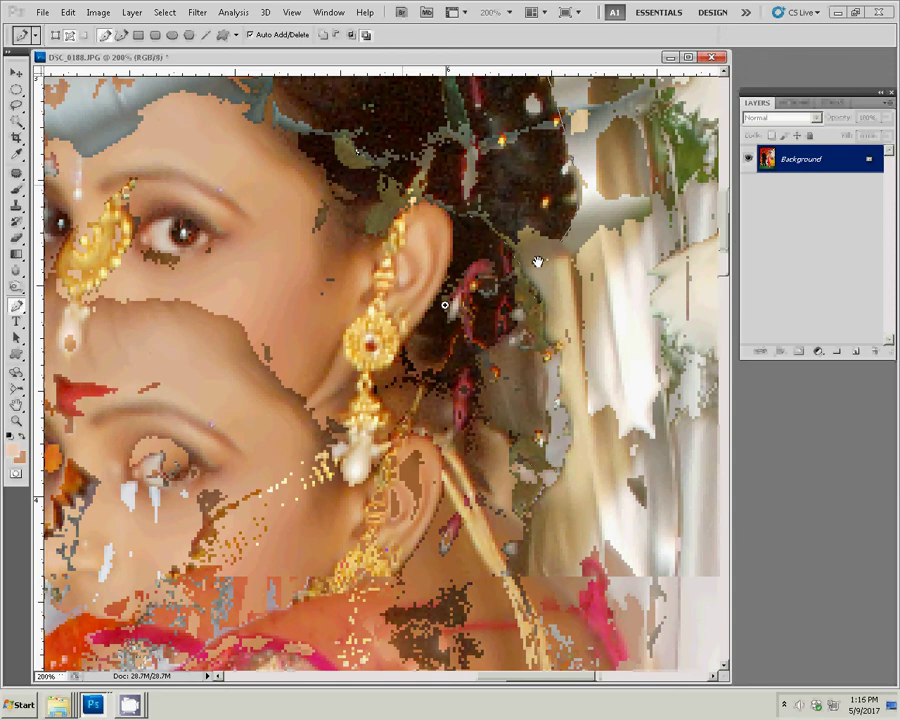
{"action": "left_click_drag", "start_coordinate": [437, 364], "coordinate": [418, 390]}
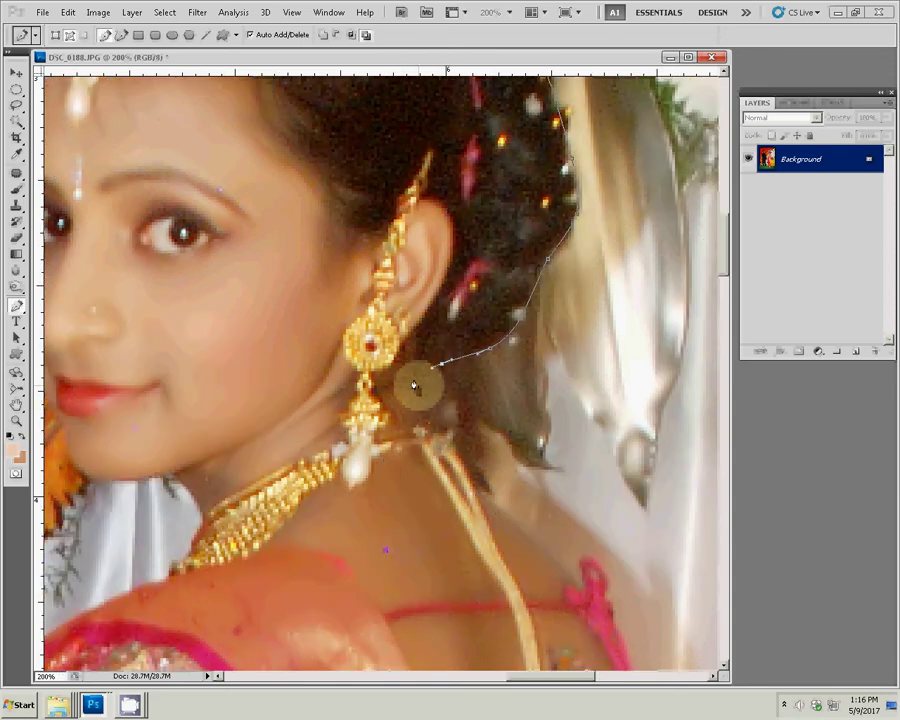
{"action": "left_click", "coordinate": [410, 405]}
{"action": "left_click", "coordinate": [458, 444]}
{"action": "left_click", "coordinate": [483, 490]}
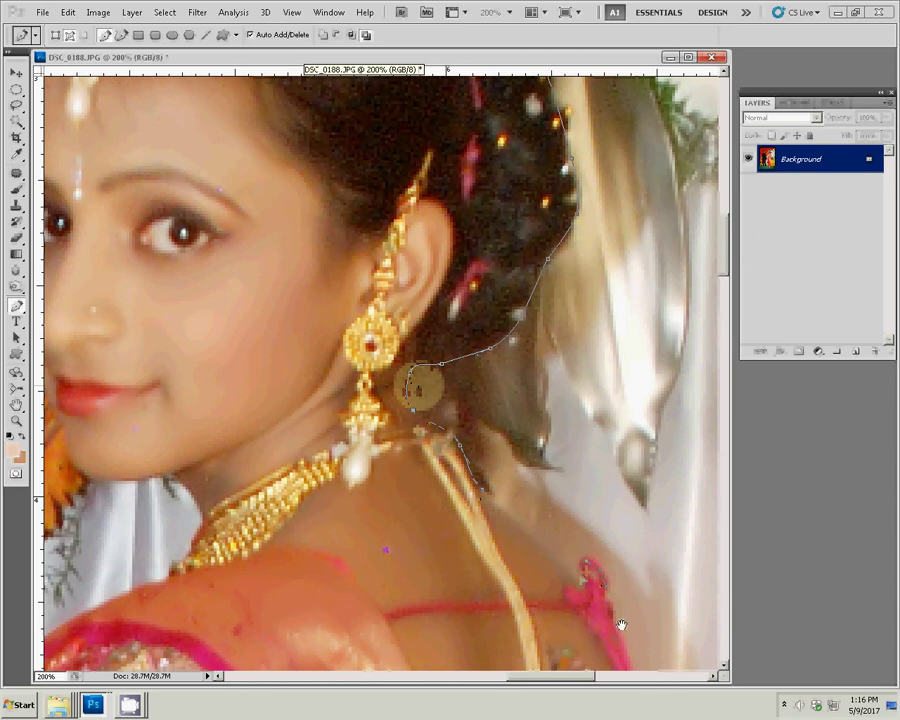
Continue the path down the chest along the saree's fabric and outer edge.
{"action": "mouse_move", "coordinate": [618, 626]}
{"action": "left_mouse_down"}
{"action": "mouse_move", "coordinate": [368, 250]}
{"action": "mouse_move", "coordinate": [341, 381]}
{"action": "left_mouse_up"}
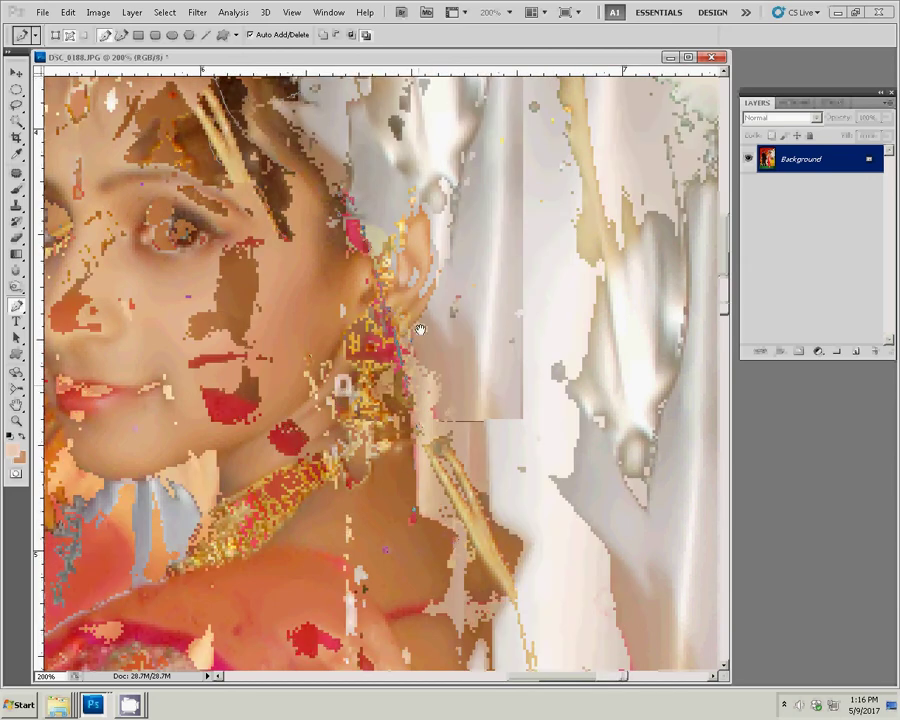
{"action": "left_click_drag", "start_coordinate": [418, 427], "coordinate": [416, 327]}
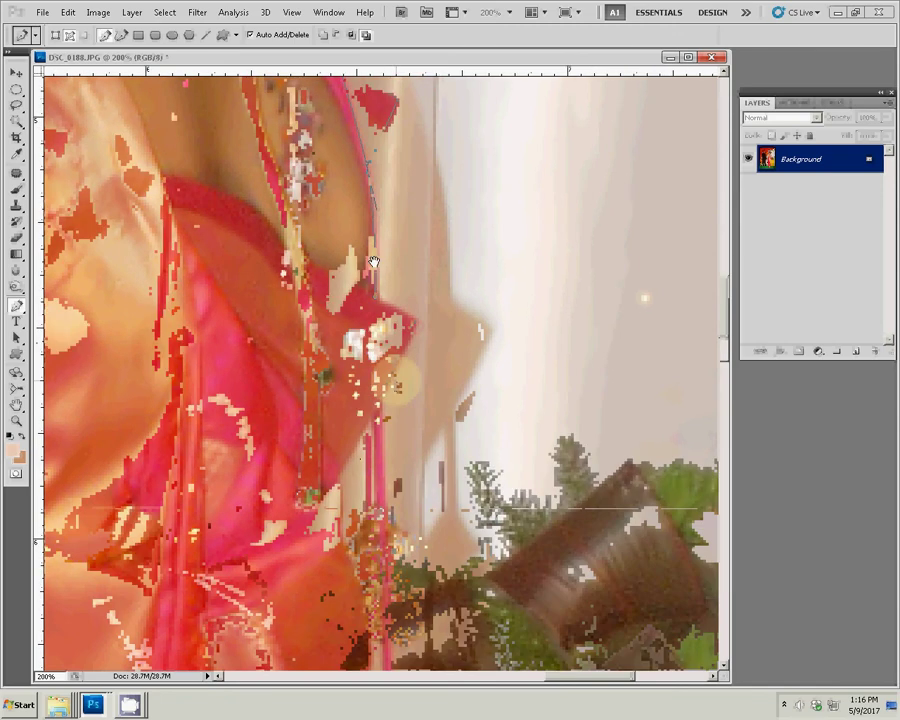
{"action": "left_click", "coordinate": [371, 354]}
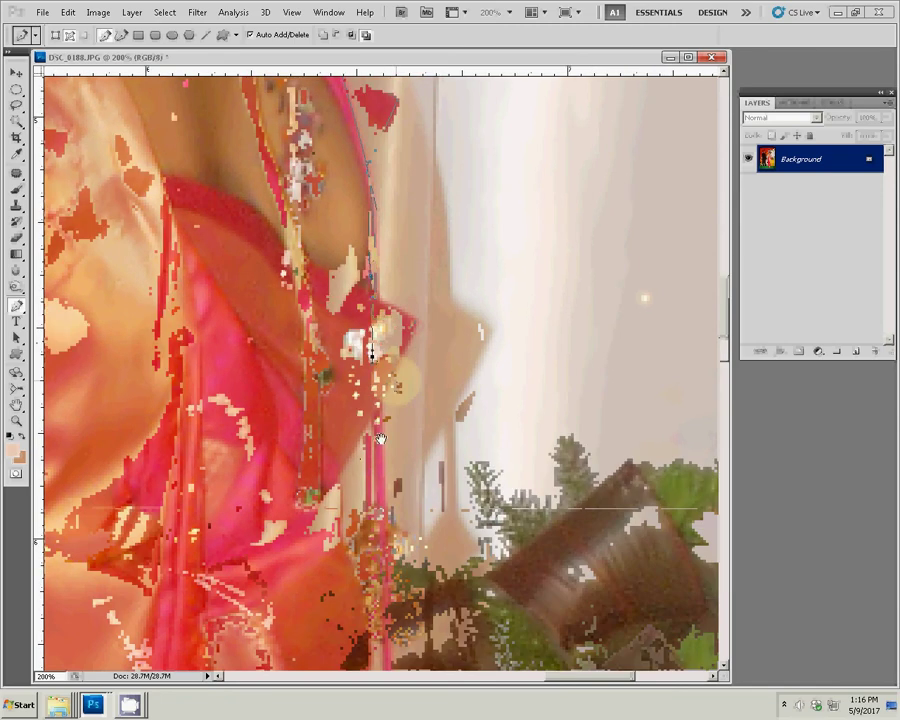
{"action": "left_click_drag", "start_coordinate": [380, 438], "coordinate": [382, 216]}
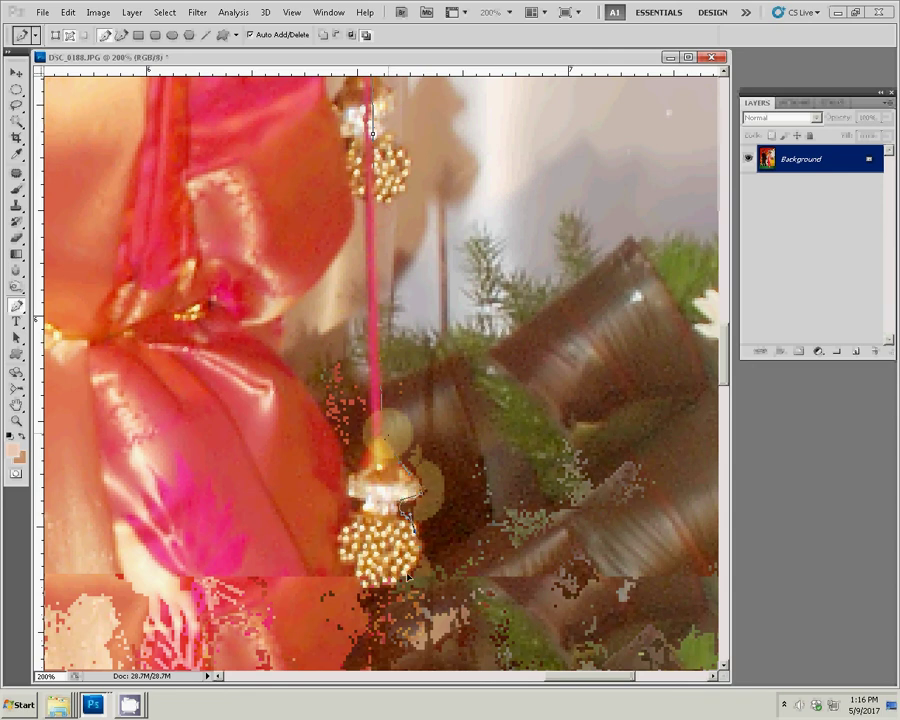
{"action": "left_click_drag", "start_coordinate": [359, 588], "coordinate": [414, 198]}
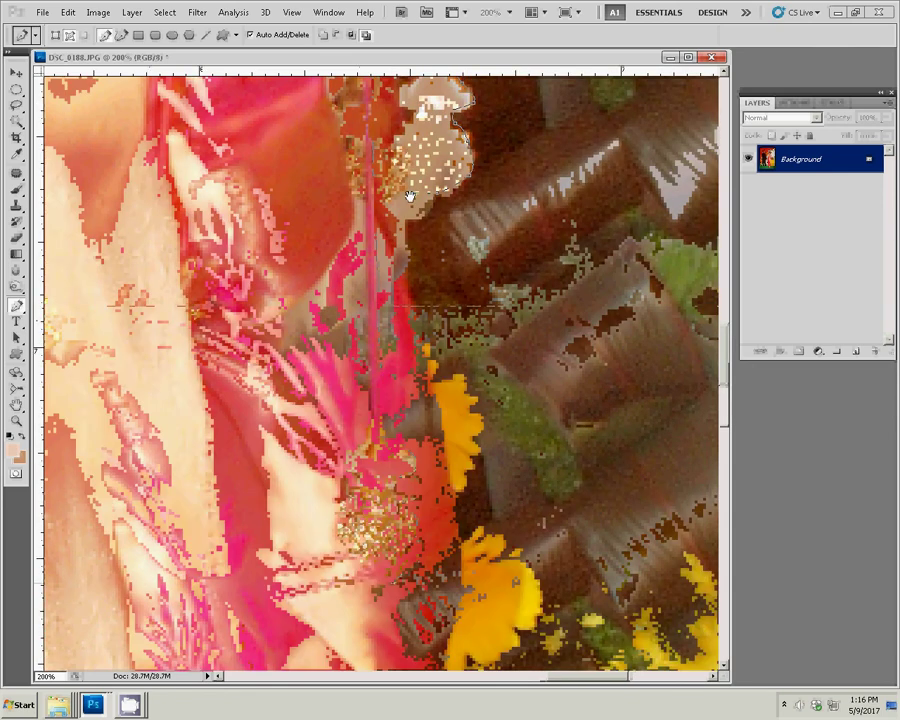
{"action": "left_click_drag", "start_coordinate": [430, 376], "coordinate": [430, 183]}
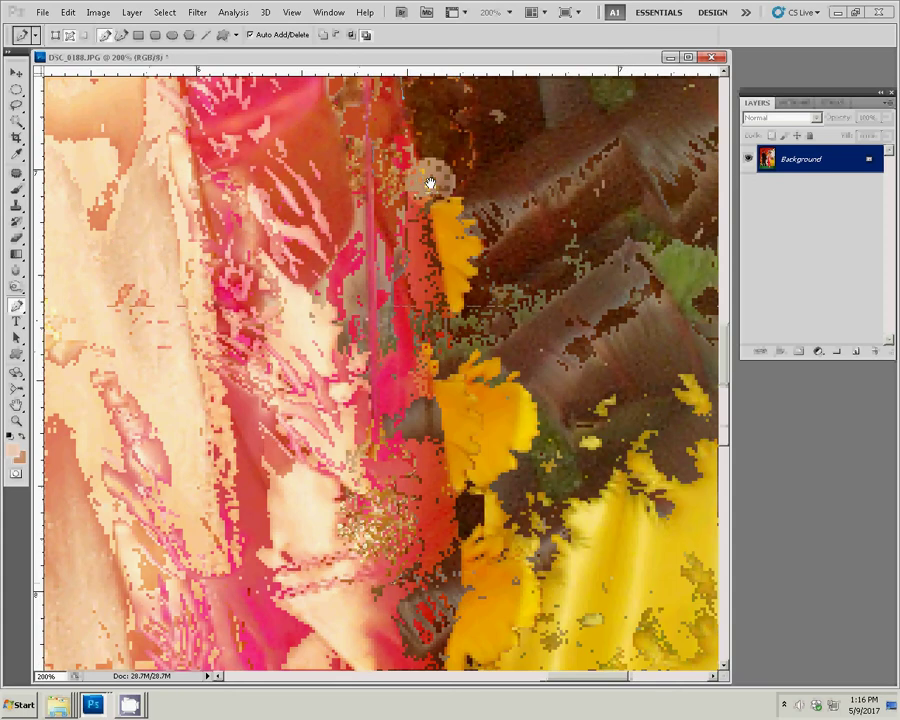
{"action": "left_click_drag", "start_coordinate": [458, 375], "coordinate": [458, 410]}
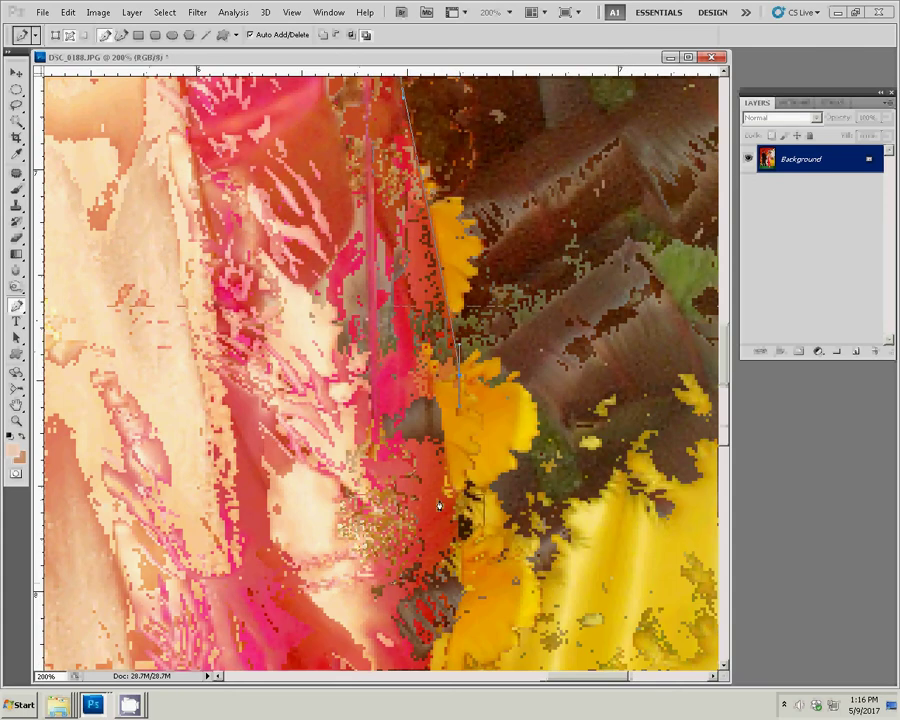
Carry the path down the lower saree edge and around the tassels.
{"action": "left_click_drag", "start_coordinate": [439, 505], "coordinate": [477, 200]}
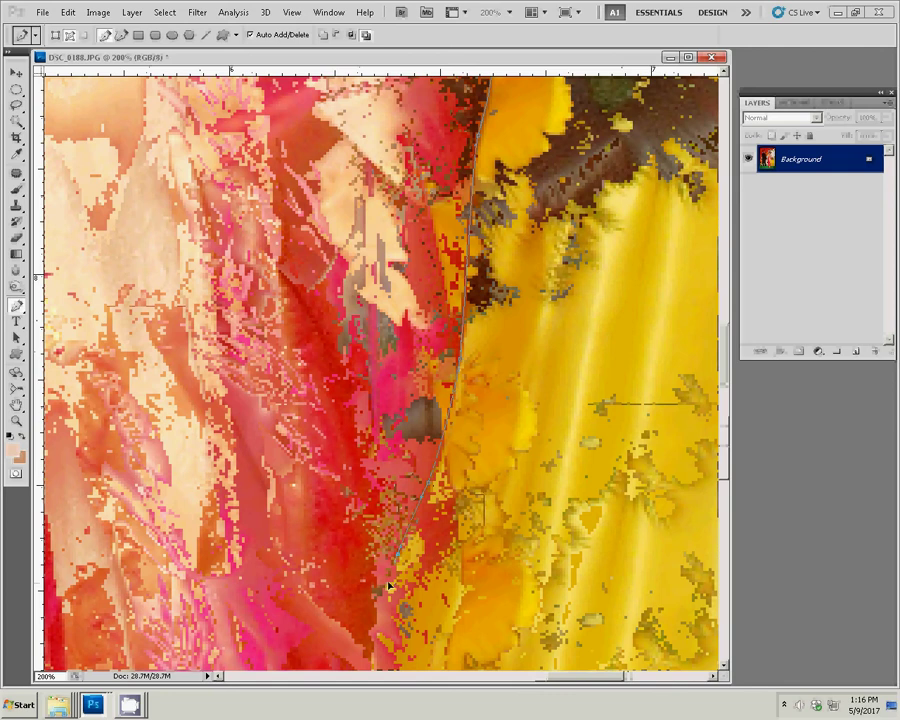
{"action": "left_click_drag", "start_coordinate": [390, 587], "coordinate": [447, 230]}
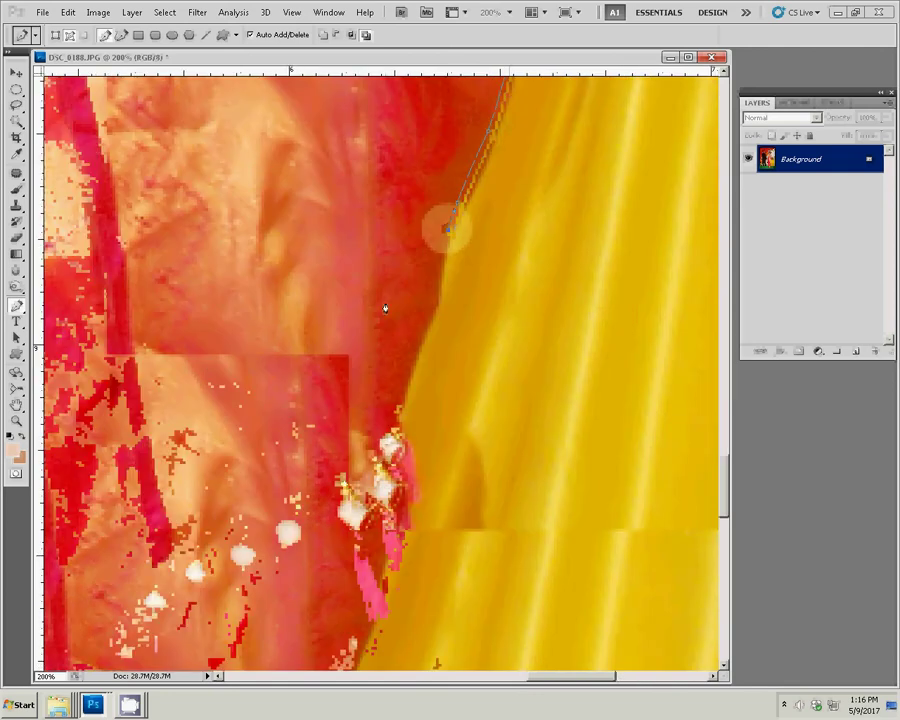
{"action": "left_click", "coordinate": [398, 428]}
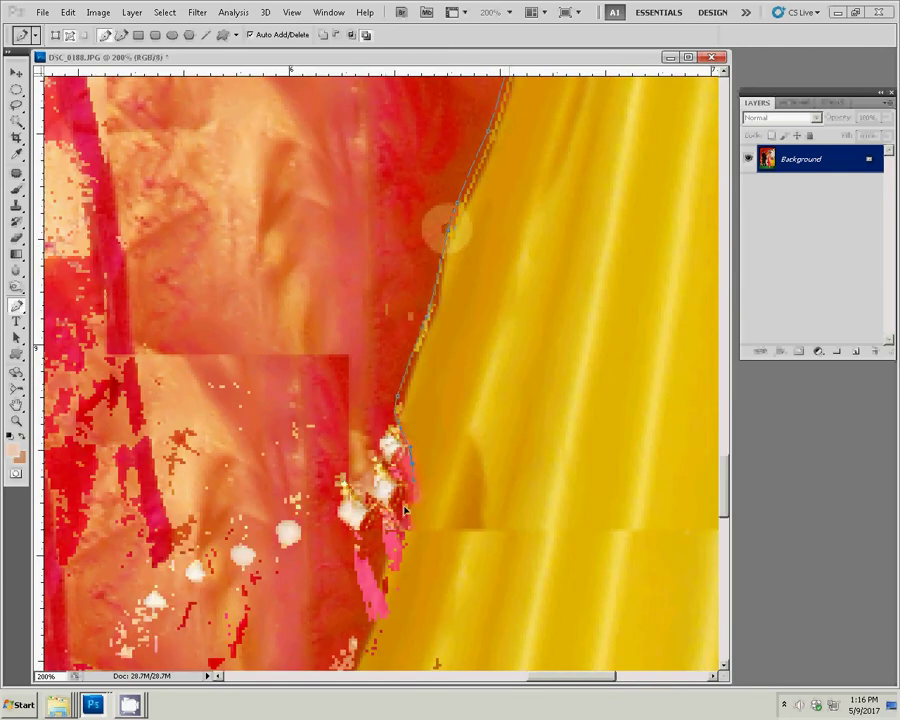
{"action": "left_click", "coordinate": [405, 514]}
{"action": "left_click", "coordinate": [410, 545]}
{"action": "left_click", "coordinate": [419, 578]}
{"action": "left_click", "coordinate": [405, 598]}
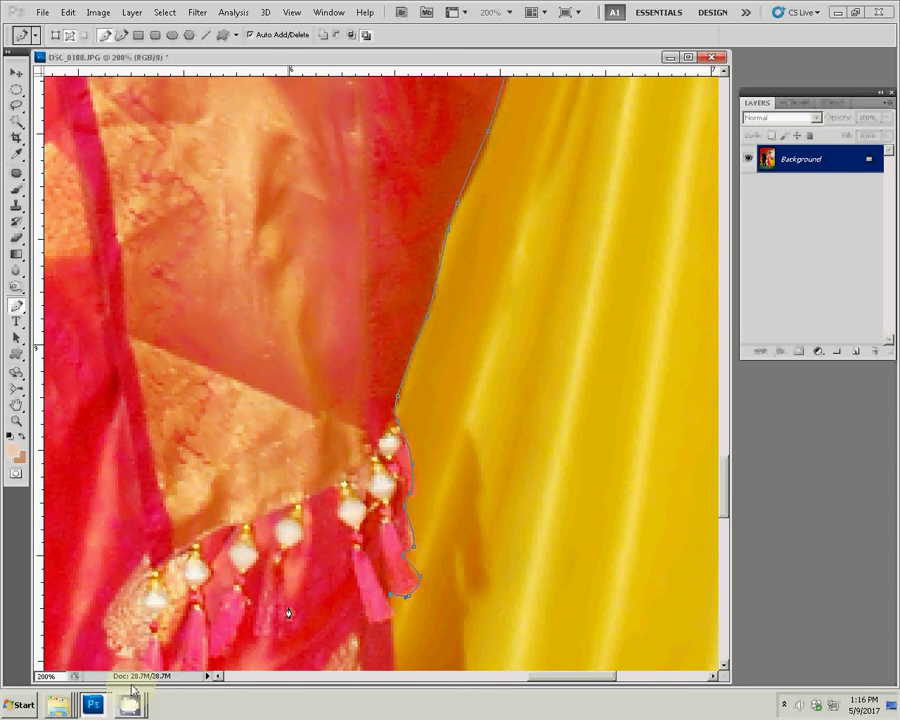
Open the HiTi S420 printer queue from the notification area.
{"action": "left_click", "coordinate": [784, 704]}
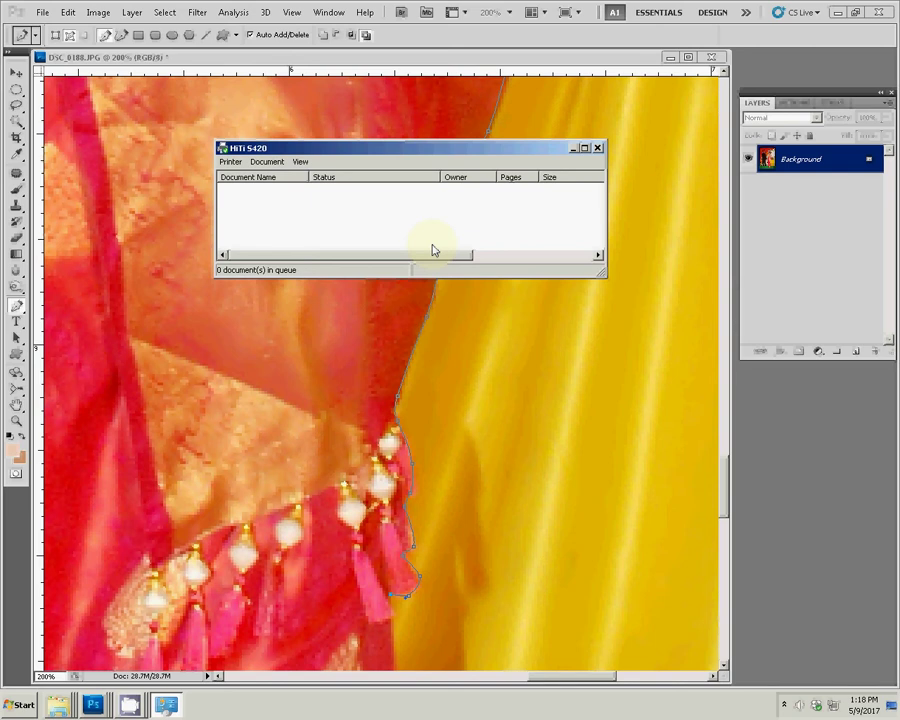
Close the printer queue and extend the Pen path below the tassels.
{"action": "left_click", "coordinate": [596, 149]}
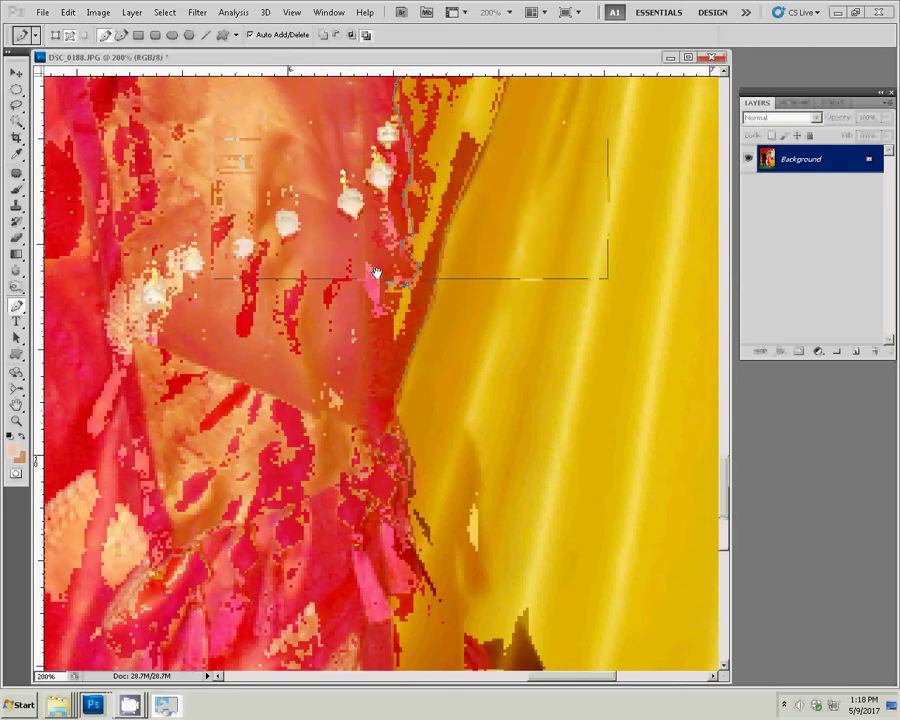
{"action": "mouse_move", "coordinate": [129, 705]}
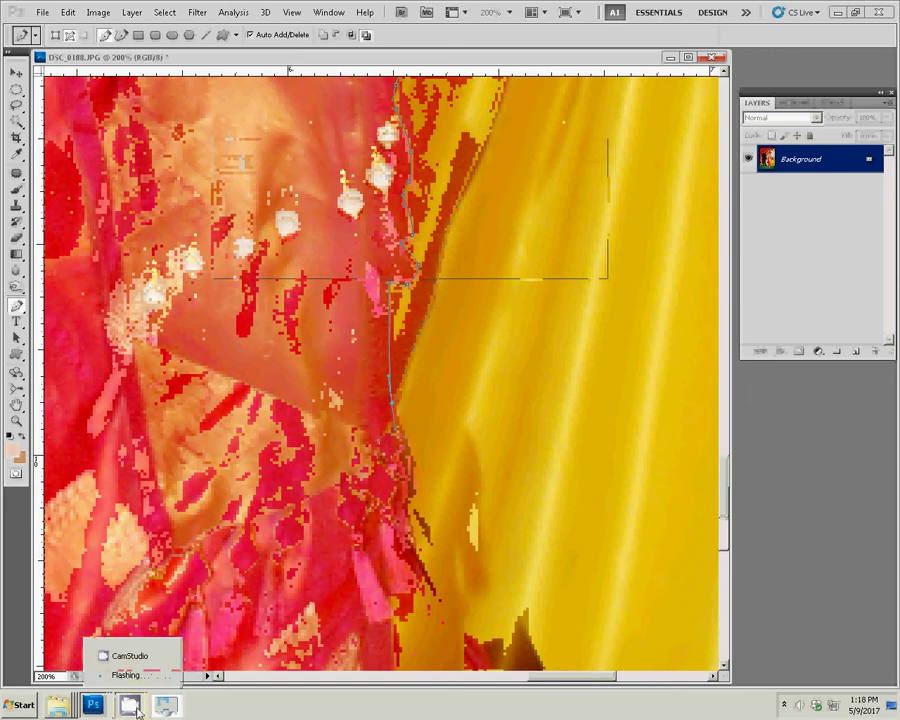
{"action": "left_click", "coordinate": [139, 660]}
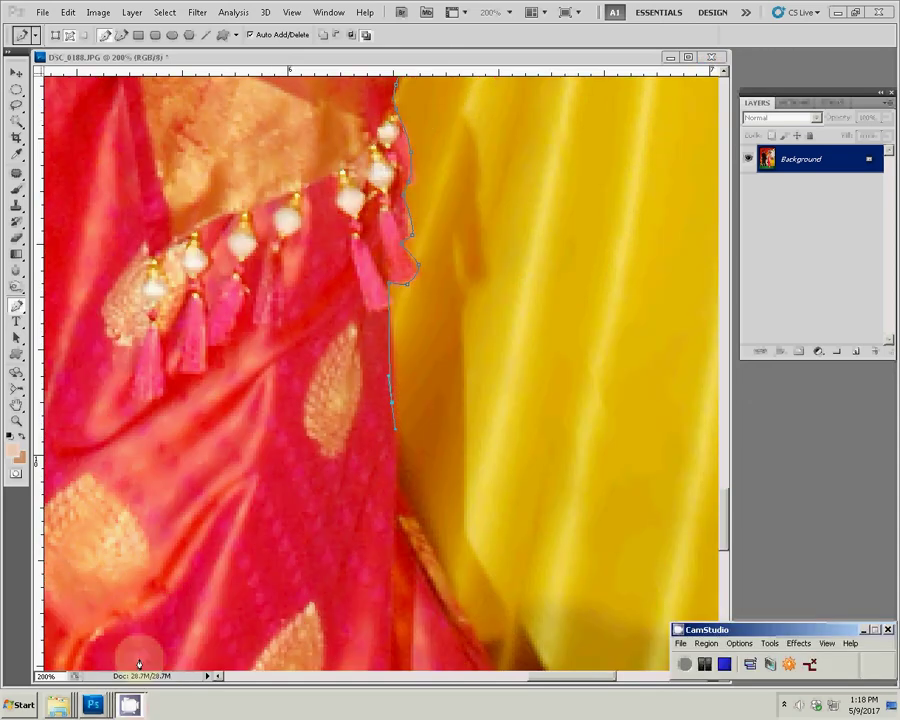
{"action": "left_click", "coordinate": [396, 481]}
{"action": "left_click", "coordinate": [403, 520]}
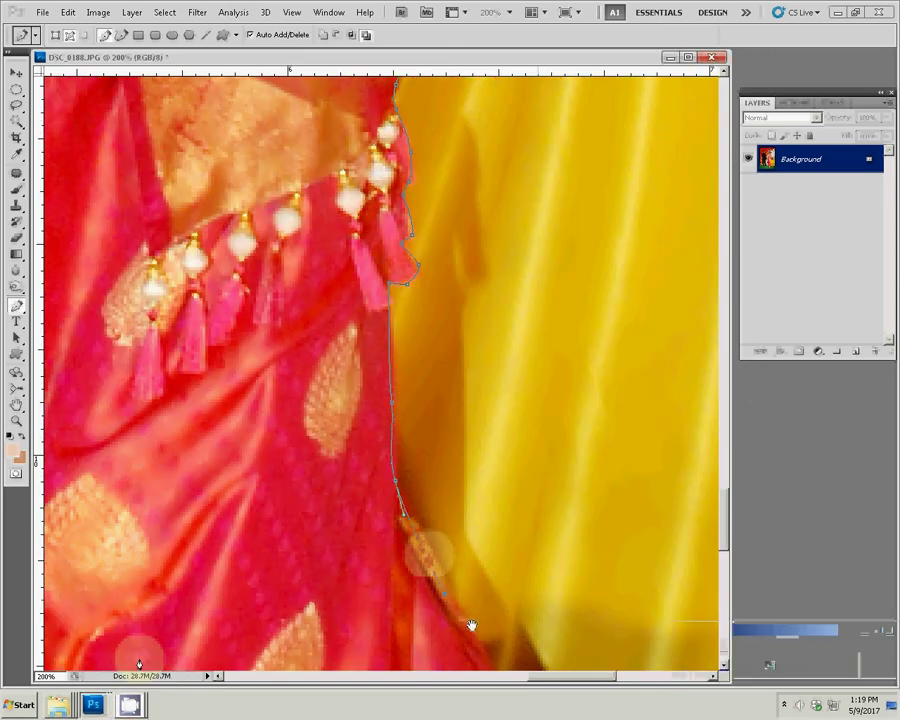
Trace the path along the saree's red hem border to its left end.
{"action": "left_click_drag", "start_coordinate": [468, 624], "coordinate": [416, 370]}
{"action": "left_click", "coordinate": [456, 480]}
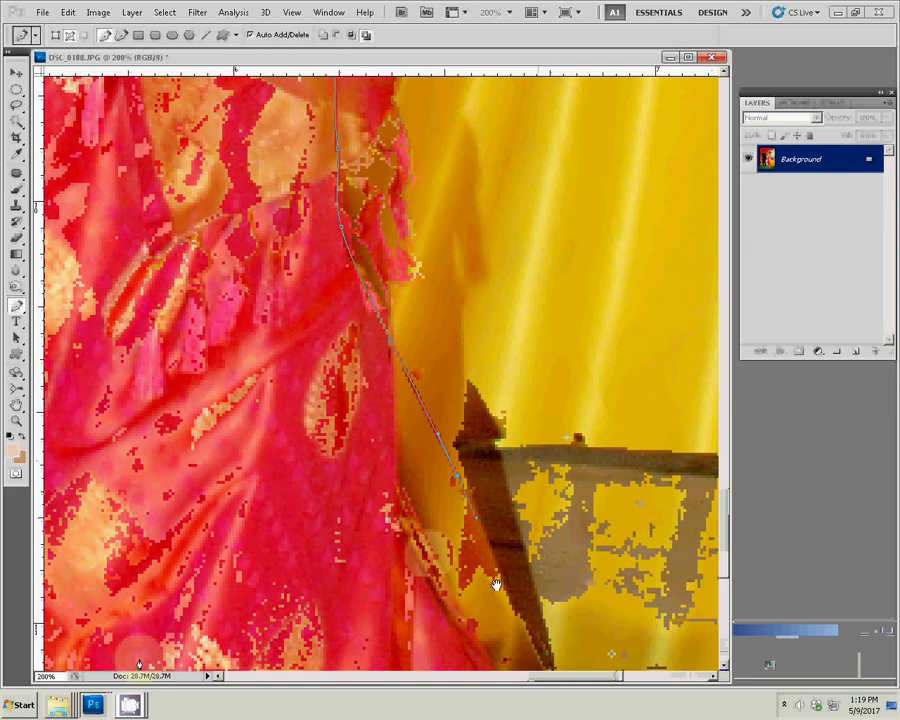
{"action": "left_click_drag", "start_coordinate": [490, 580], "coordinate": [382, 320]}
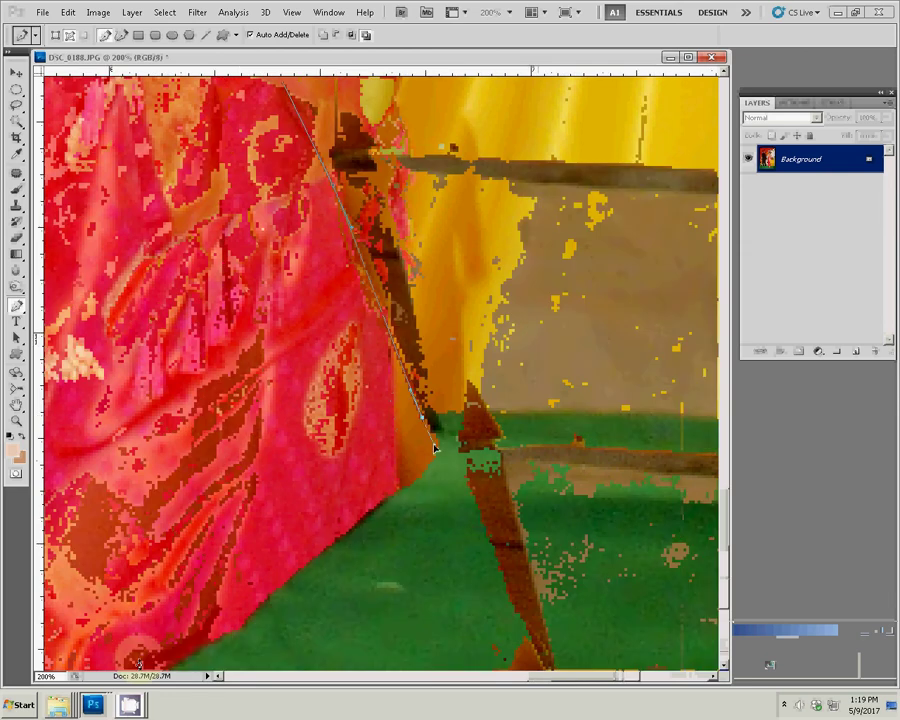
{"action": "left_click_drag", "start_coordinate": [371, 505], "coordinate": [567, 302]}
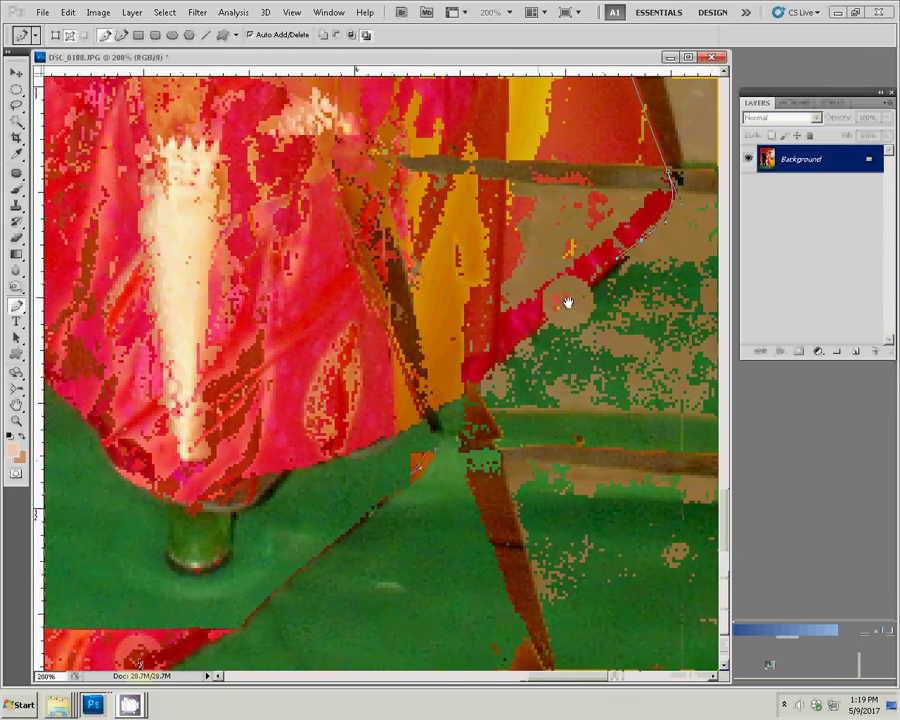
{"action": "left_click", "coordinate": [519, 345]}
{"action": "left_click", "coordinate": [429, 409]}
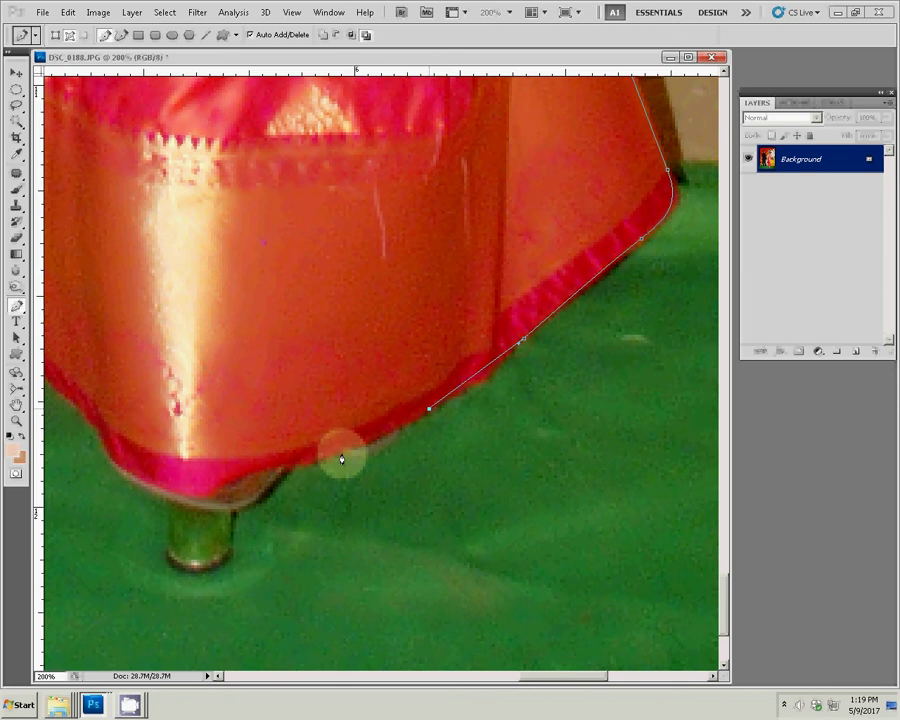
{"action": "left_click_drag", "start_coordinate": [341, 459], "coordinate": [323, 456]}
{"action": "left_click_drag", "start_coordinate": [193, 501], "coordinate": [245, 507]}
{"action": "left_click", "coordinate": [110, 468]}
Run the path up the dress's left edge toward the flowers.
{"action": "left_click_drag", "start_coordinate": [341, 459], "coordinate": [355, 402]}
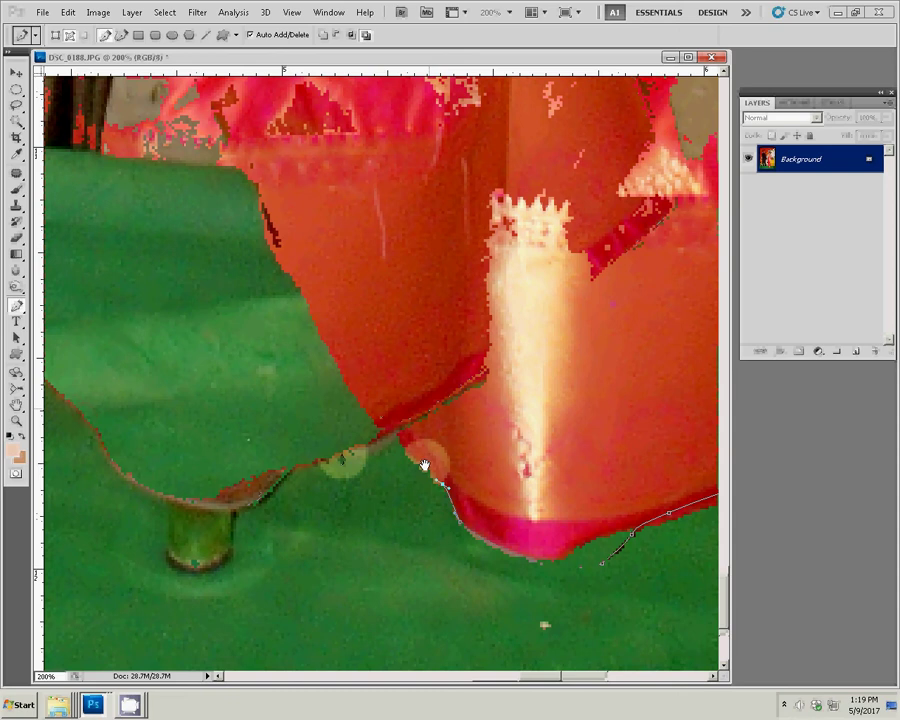
{"action": "left_click", "coordinate": [329, 341]}
{"action": "left_click", "coordinate": [295, 275]}
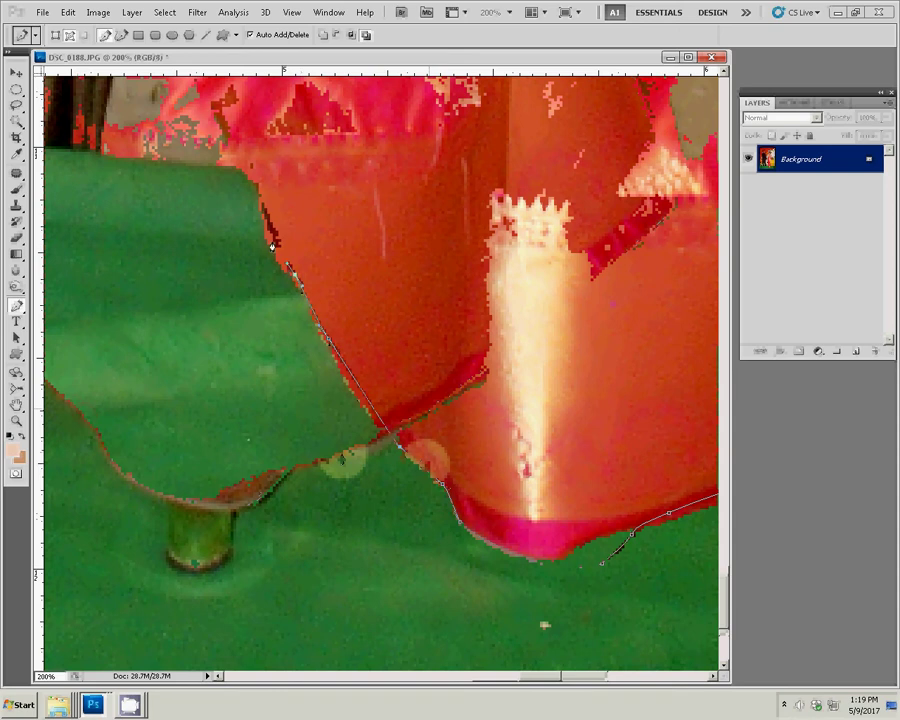
{"action": "left_click", "coordinate": [262, 202]}
{"action": "left_click_drag", "start_coordinate": [343, 459], "coordinate": [410, 502]}
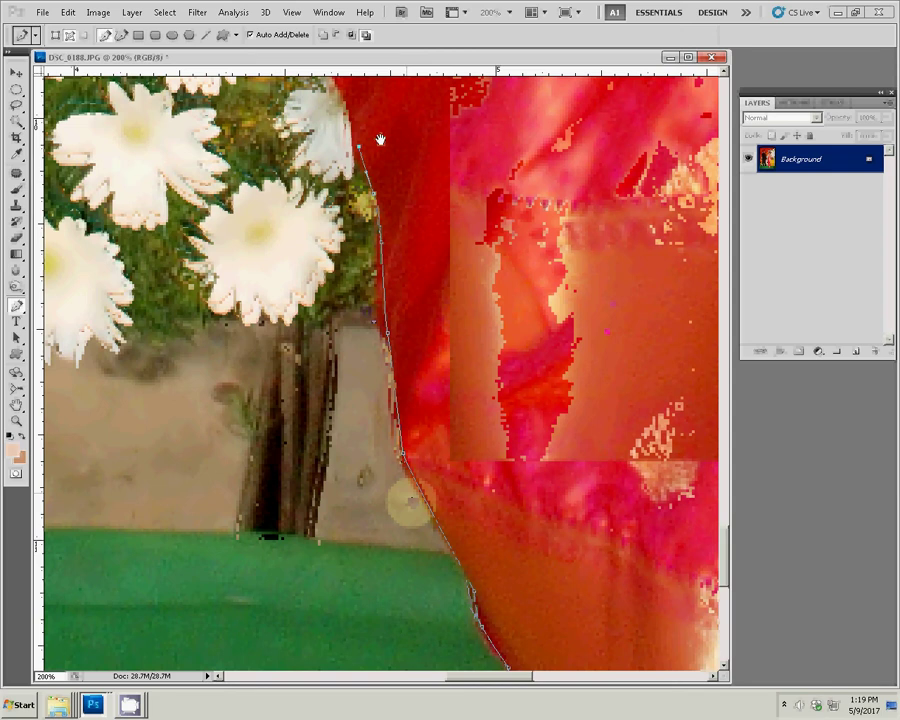
Add Pen anchors up the dress edge past the bangles and around the clasped hands.
{"action": "left_click_drag", "start_coordinate": [380, 140], "coordinate": [385, 549]}
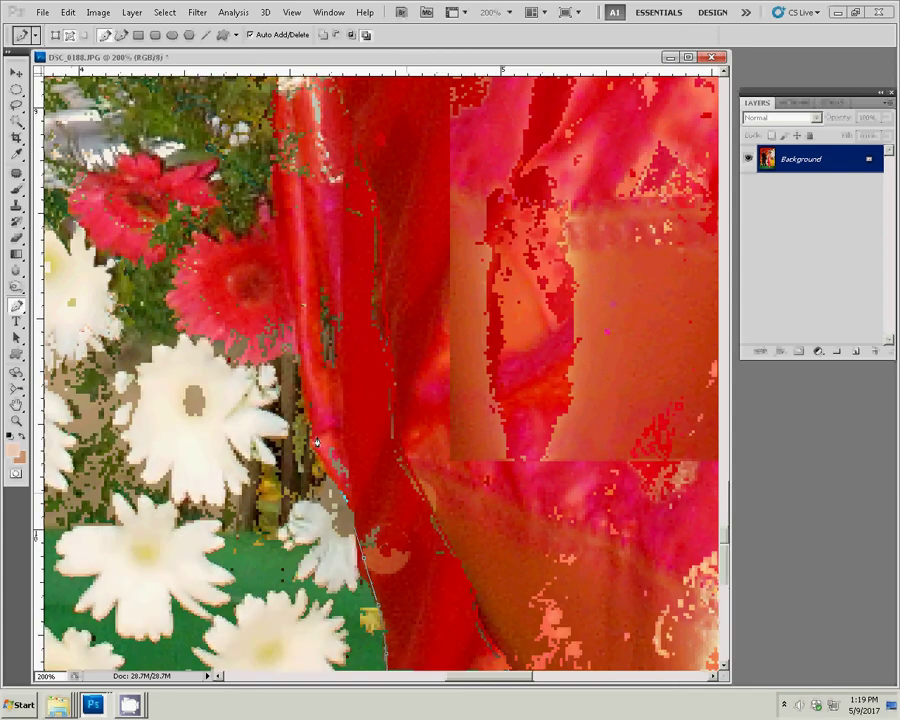
{"action": "left_click_drag", "start_coordinate": [275, 133], "coordinate": [351, 585]}
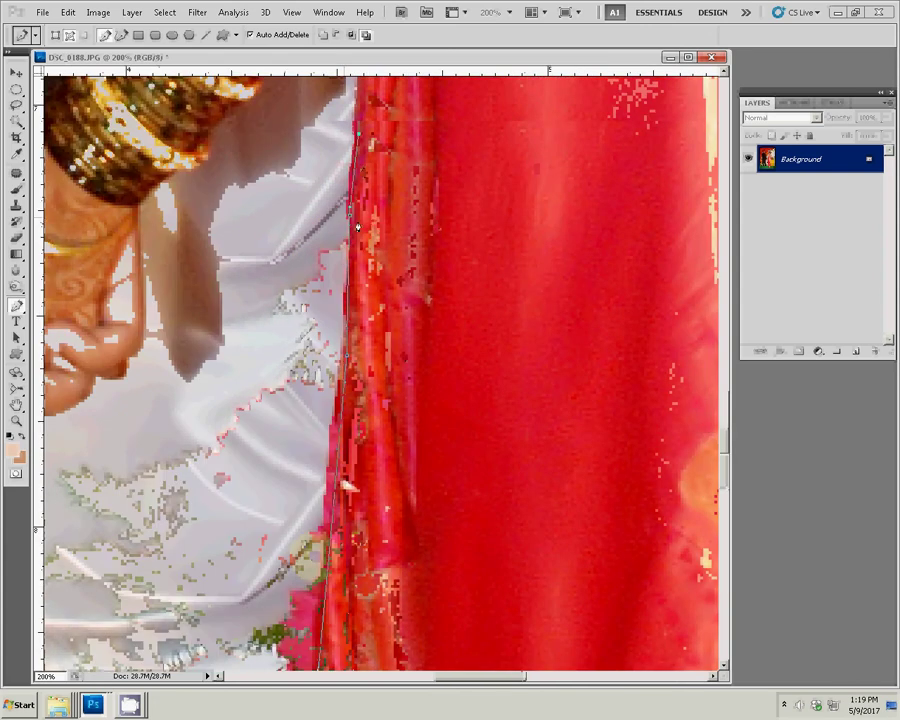
{"action": "mouse_move", "coordinate": [369, 256]}
{"action": "left_mouse_down"}
{"action": "mouse_move", "coordinate": [425, 207]}
{"action": "mouse_move", "coordinate": [289, 355]}
{"action": "left_mouse_up"}
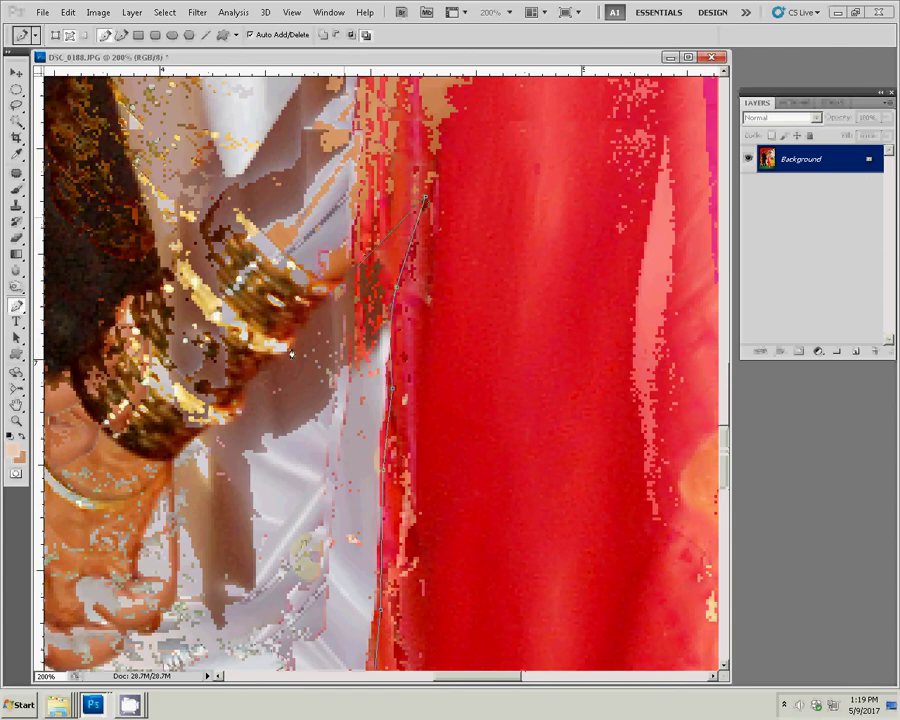
{"action": "left_click", "coordinate": [235, 388]}
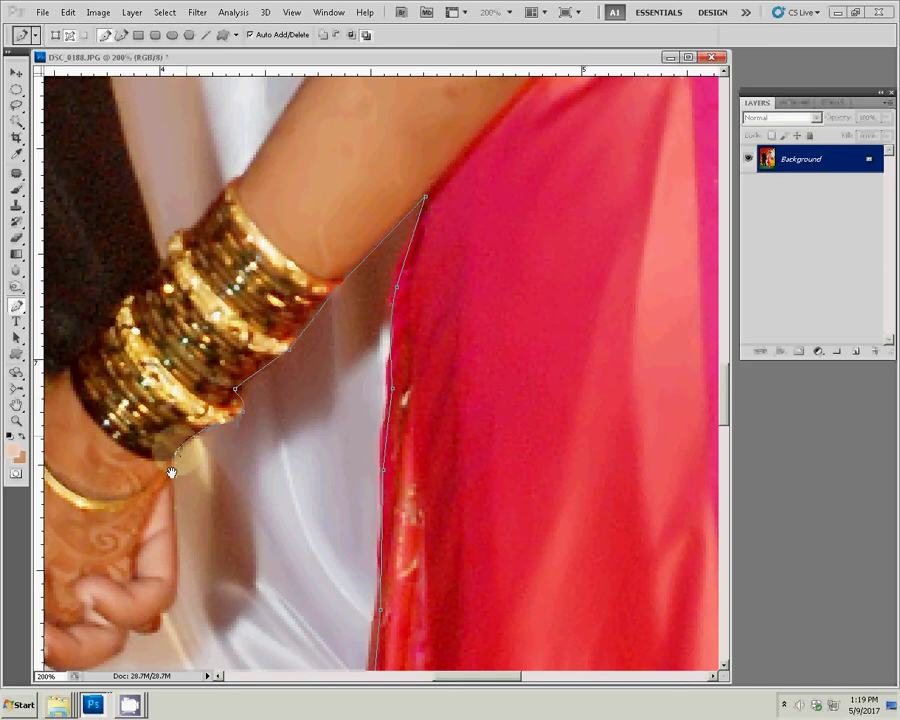
{"action": "left_click_drag", "start_coordinate": [172, 472], "coordinate": [503, 363]}
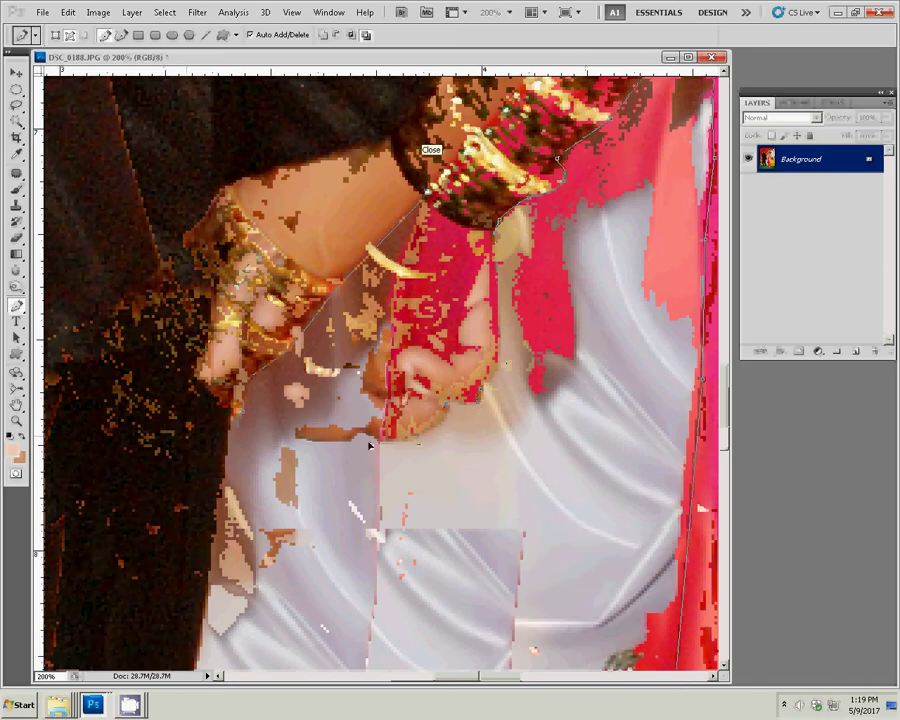
{"action": "left_click_drag", "start_coordinate": [318, 450], "coordinate": [334, 450]}
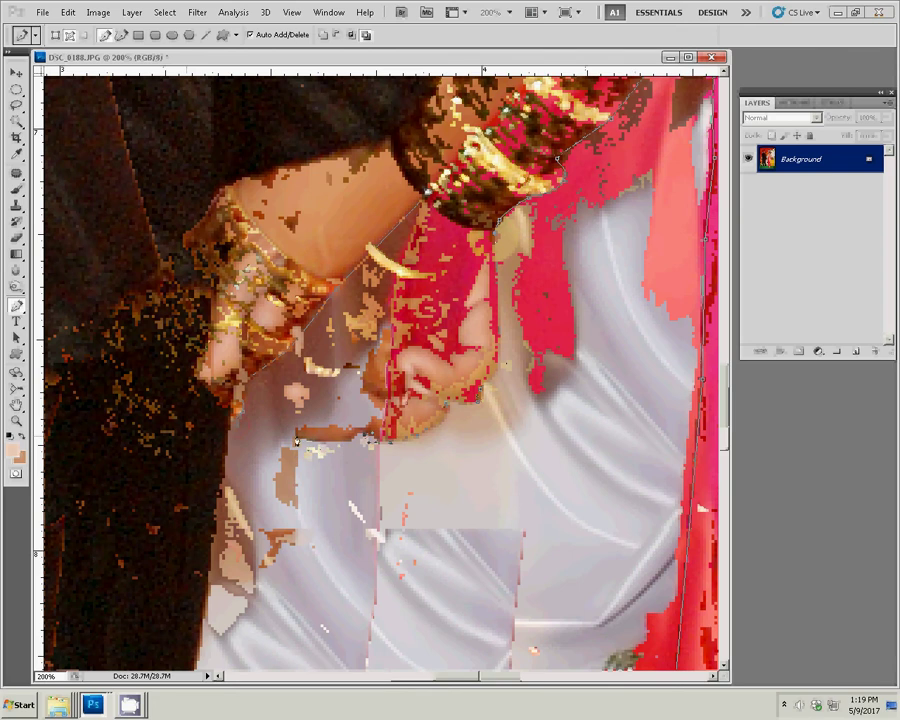
{"action": "left_click", "coordinate": [285, 421]}
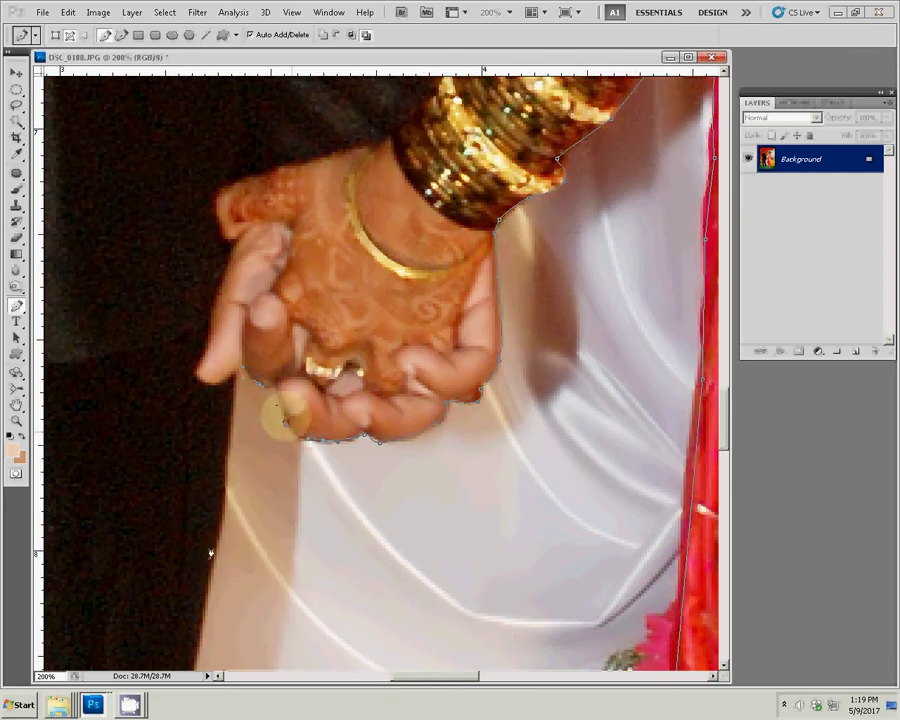
{"action": "left_click", "coordinate": [228, 391]}
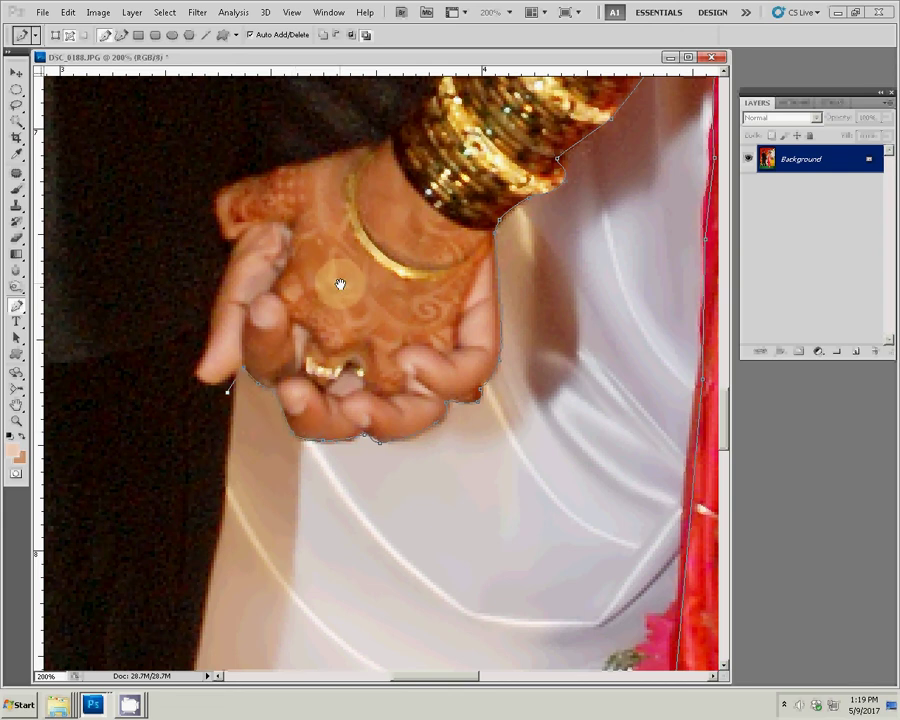
Add anchors down the groom's dark suit edge below the hands, then zoom out to 100%.
{"action": "left_click", "coordinate": [207, 590]}
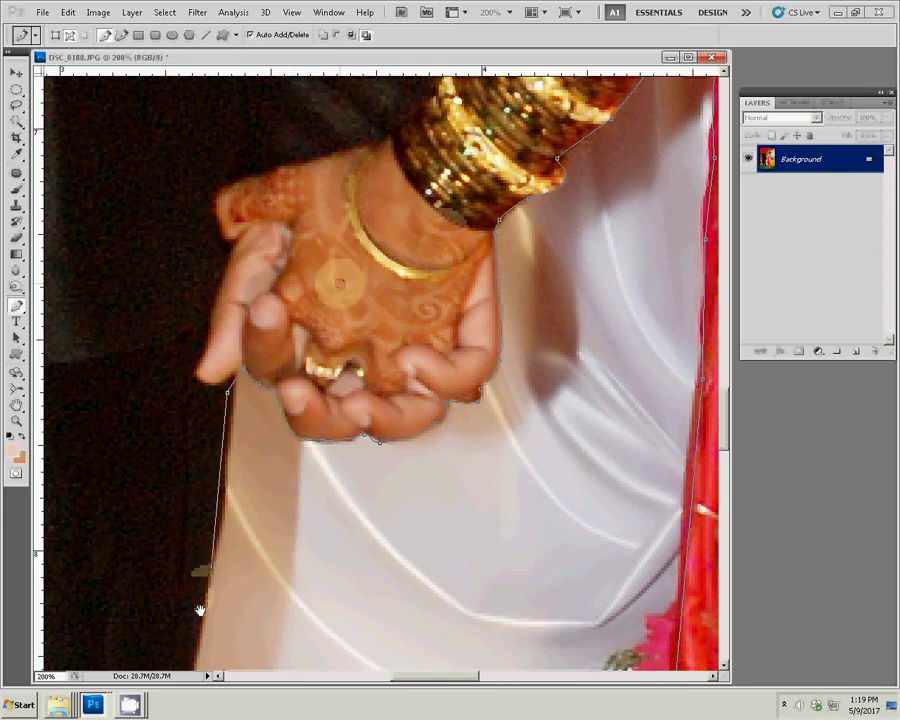
{"action": "scroll", "coordinate": [328, 252], "scroll_direction": "down", "scroll_amount": 2}
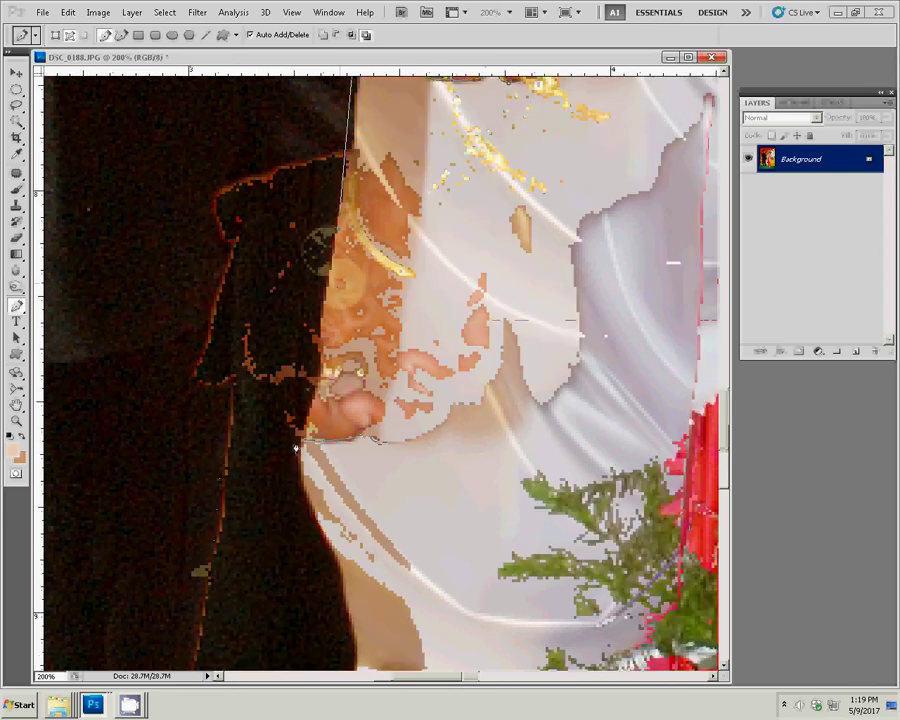
{"action": "mouse_move", "coordinate": [296, 449]}
{"action": "left_mouse_down"}
{"action": "mouse_move", "coordinate": [340, 572]}
{"action": "mouse_move", "coordinate": [394, 251]}
{"action": "left_mouse_up"}
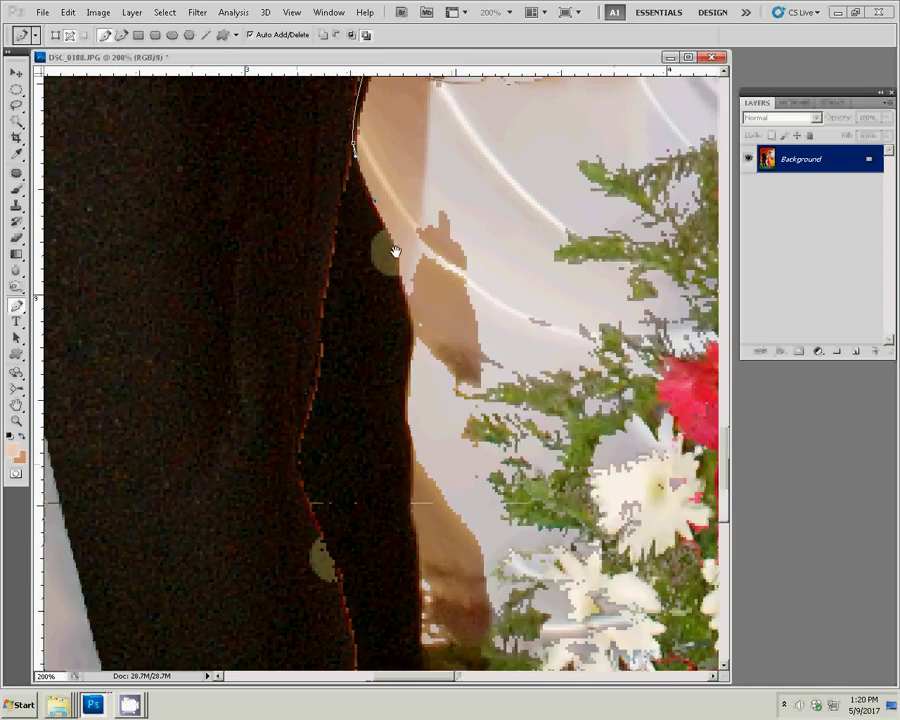
{"action": "left_click", "coordinate": [406, 384]}
{"action": "left_click", "coordinate": [406, 457]}
{"action": "left_click", "coordinate": [410, 524]}
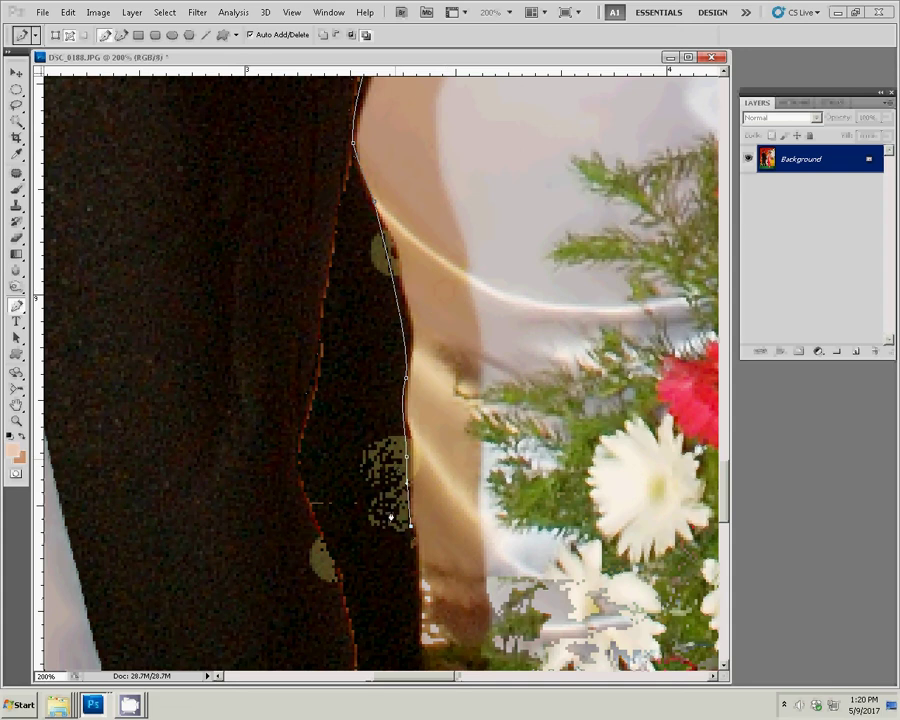
{"action": "key", "text": "ctrl+minus"}
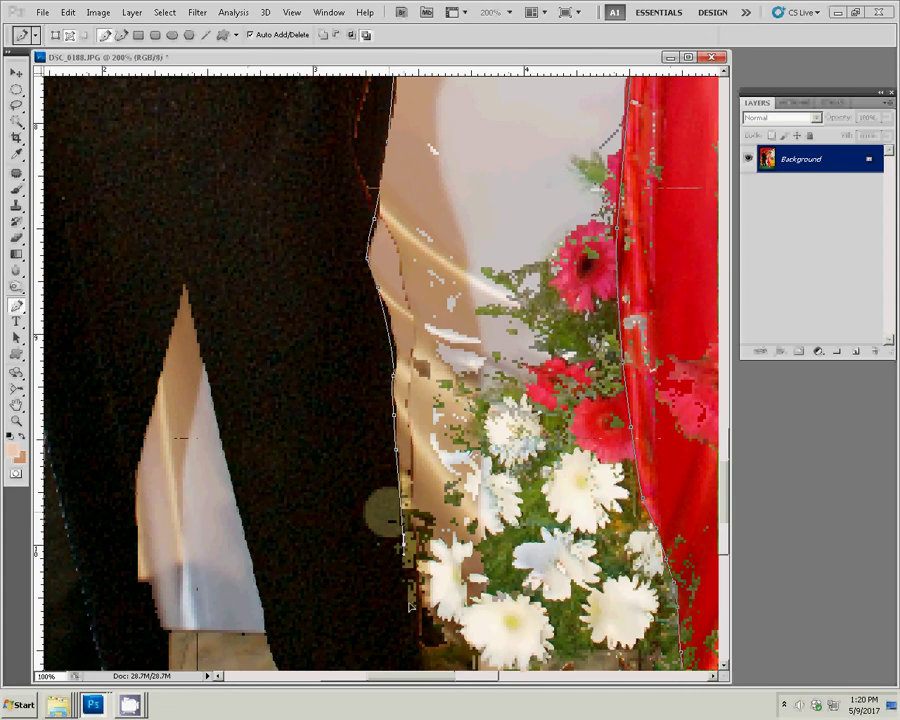
Curve the path from the trouser hem around the groom's first shoe and up its back.
{"action": "scroll", "coordinate": [410, 610], "scroll_direction": "down", "scroll_amount": 5}
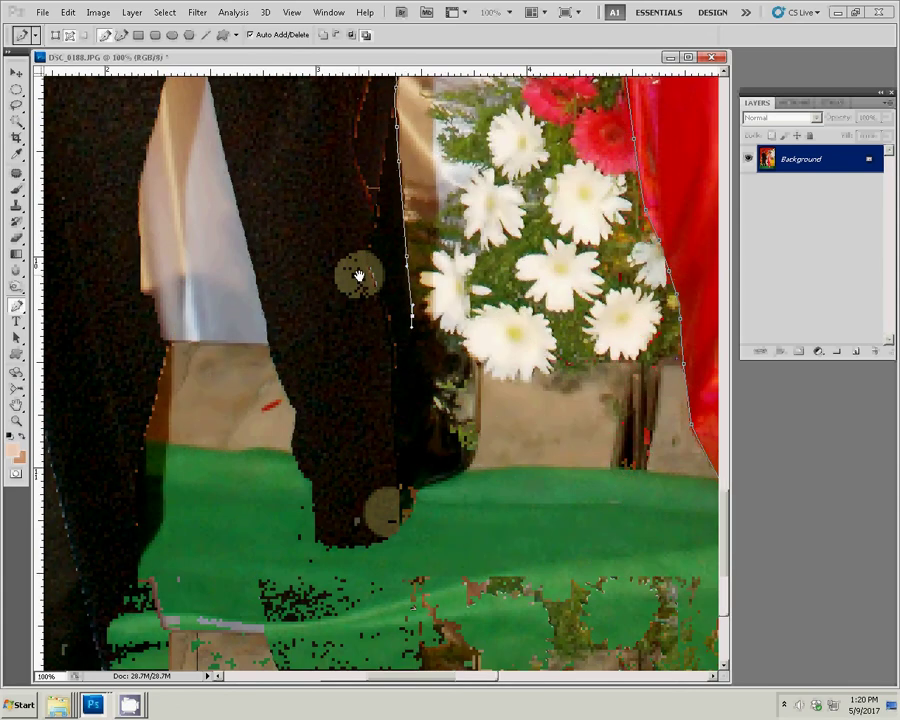
{"action": "left_click_drag", "start_coordinate": [424, 354], "coordinate": [447, 349]}
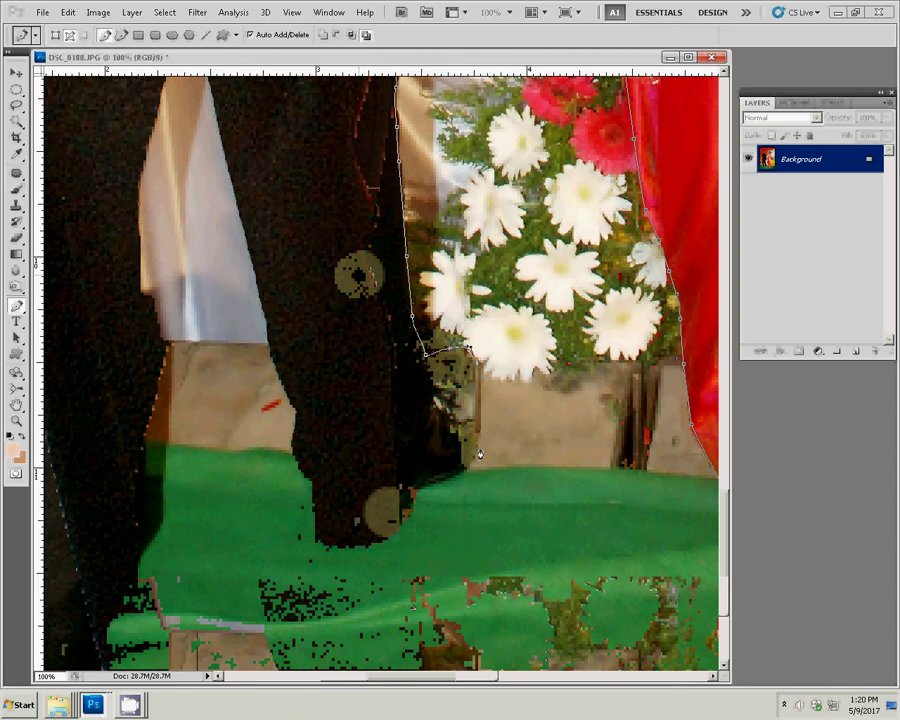
{"action": "left_click_drag", "start_coordinate": [463, 469], "coordinate": [416, 497]}
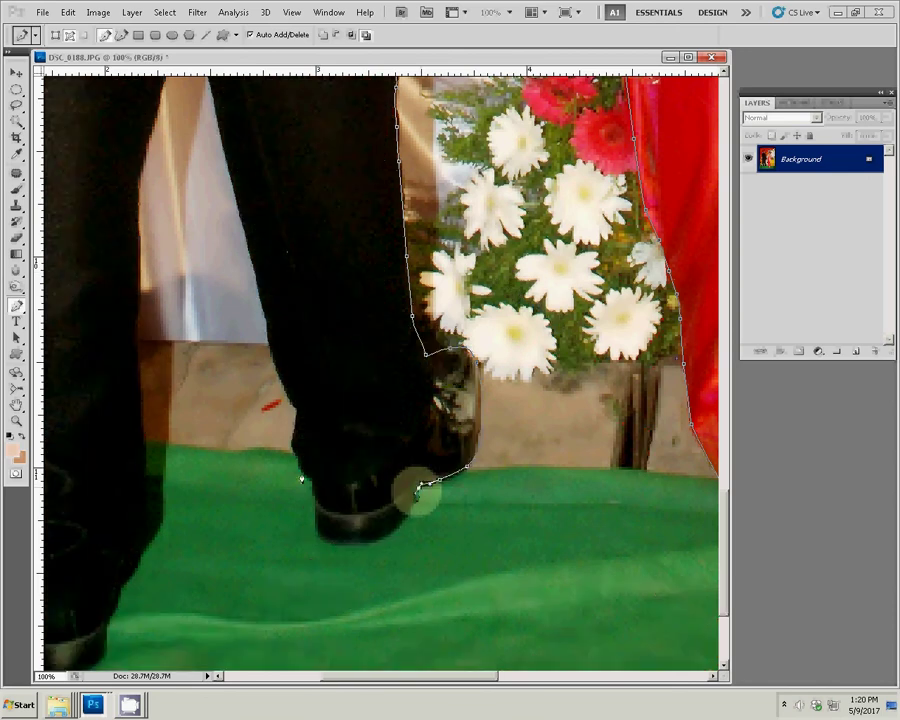
{"action": "left_click_drag", "start_coordinate": [302, 478], "coordinate": [303, 476]}
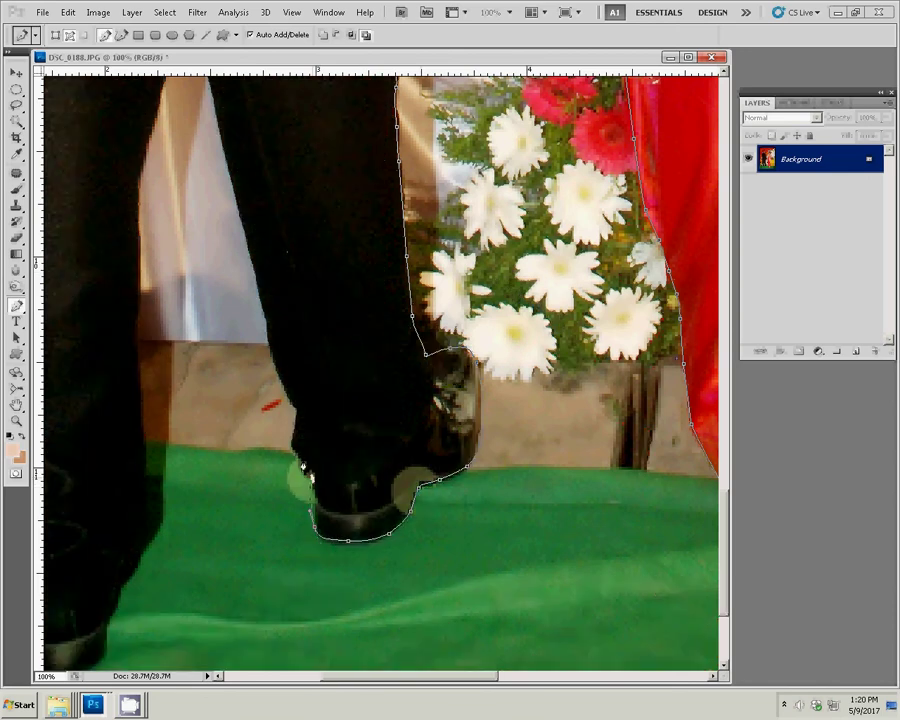
{"action": "left_click", "coordinate": [295, 407]}
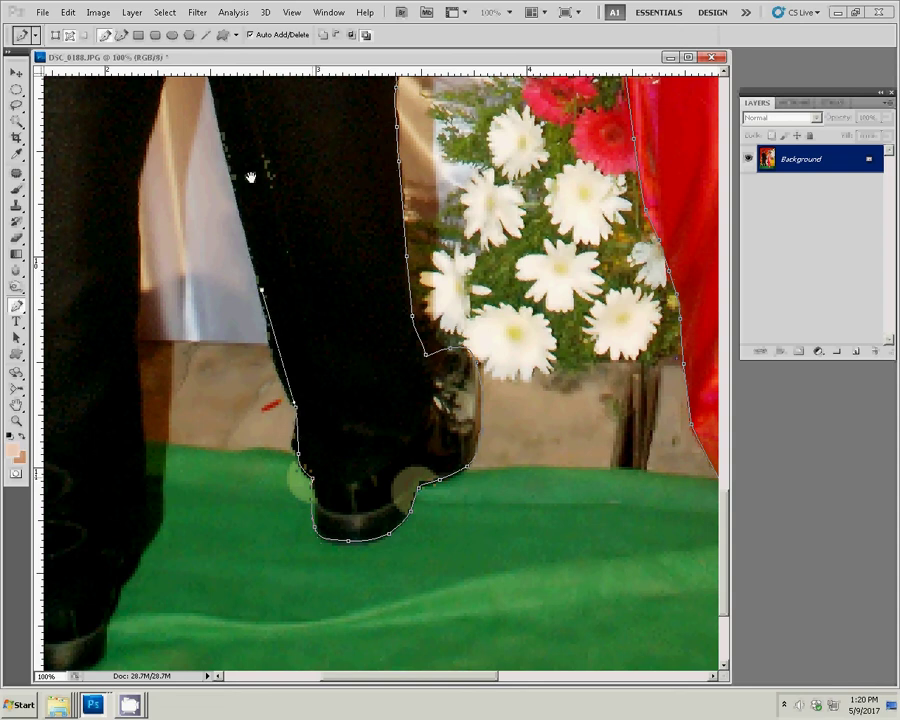
Trace up the inner leg edge to the crotch and down the other leg's inner edge.
{"action": "left_click_drag", "start_coordinate": [249, 176], "coordinate": [462, 376]}
{"action": "left_click", "coordinate": [428, 325]}
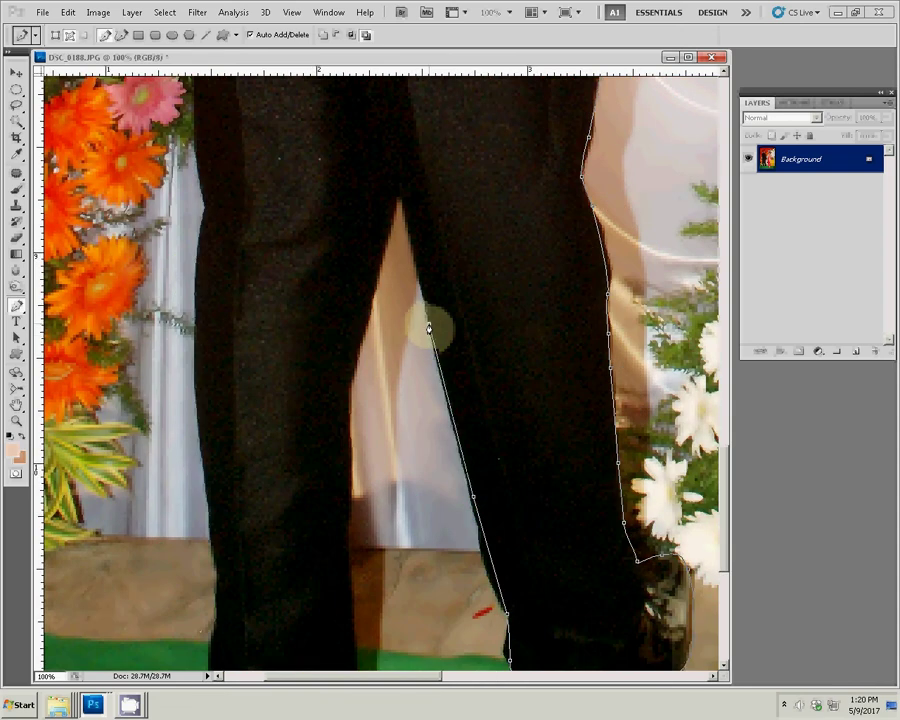
{"action": "left_click", "coordinate": [399, 196]}
{"action": "left_click", "coordinate": [372, 282]}
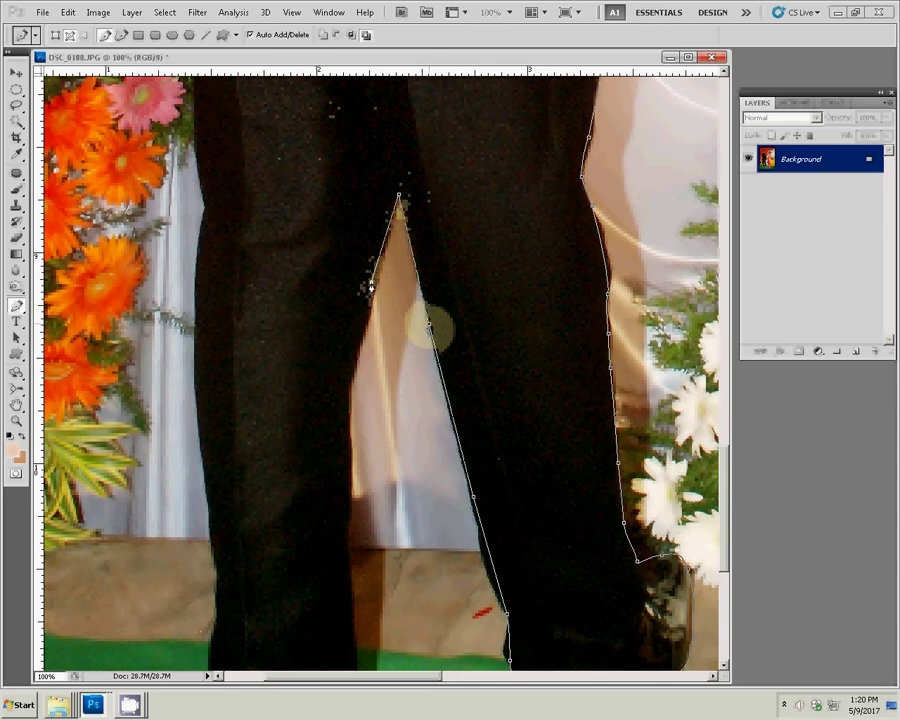
{"action": "left_click", "coordinate": [349, 386]}
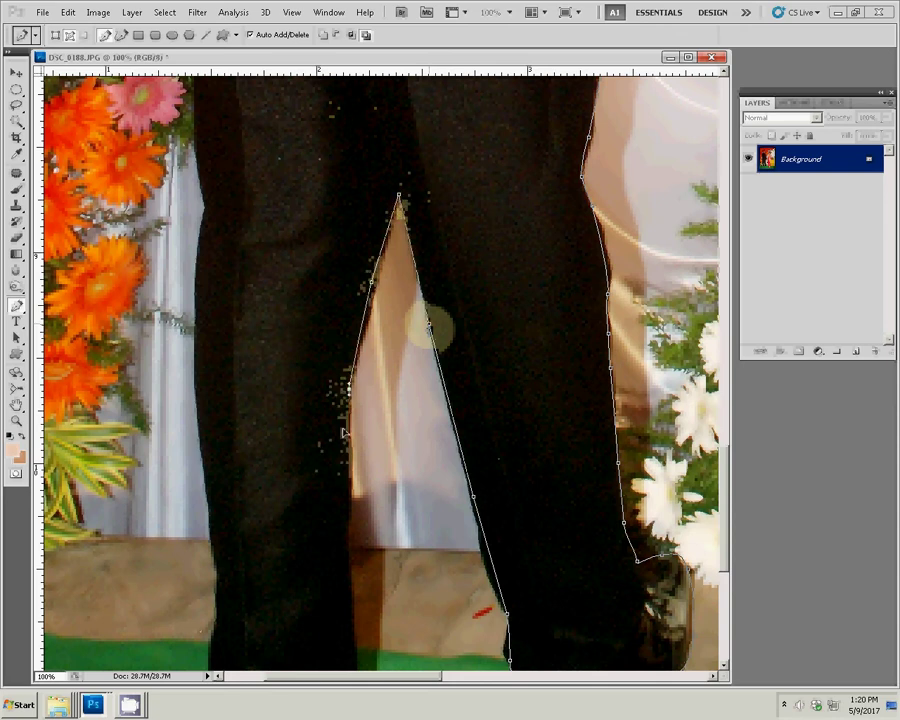
{"action": "left_click", "coordinate": [341, 514]}
{"action": "left_click", "coordinate": [348, 577]}
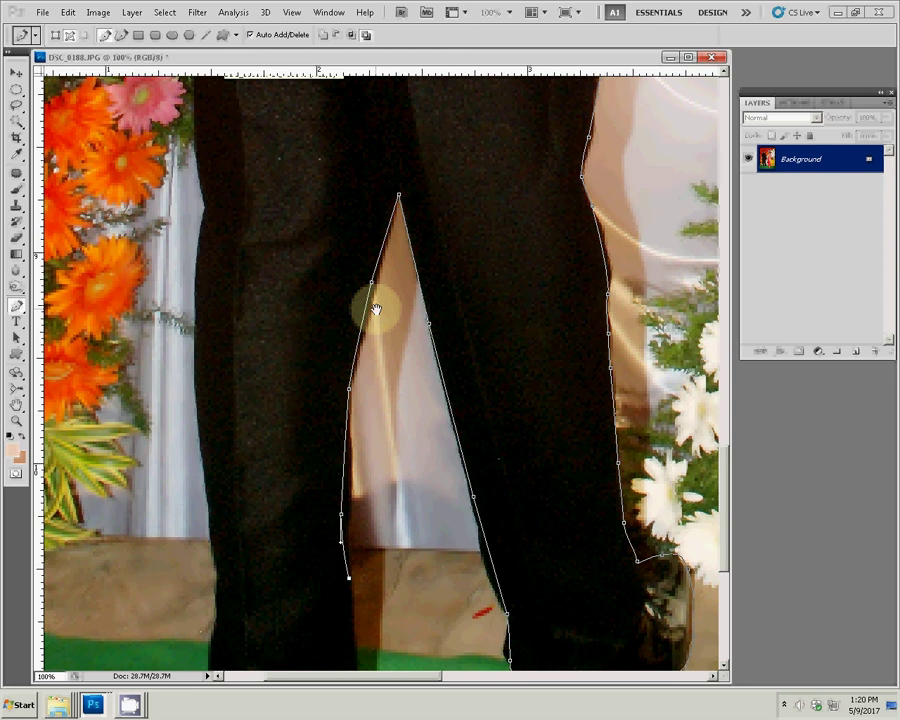
Wrap curved anchors around the second shoe's sole and up that leg's outer edge.
{"action": "left_click_drag", "start_coordinate": [300, 410], "coordinate": [346, 230]}
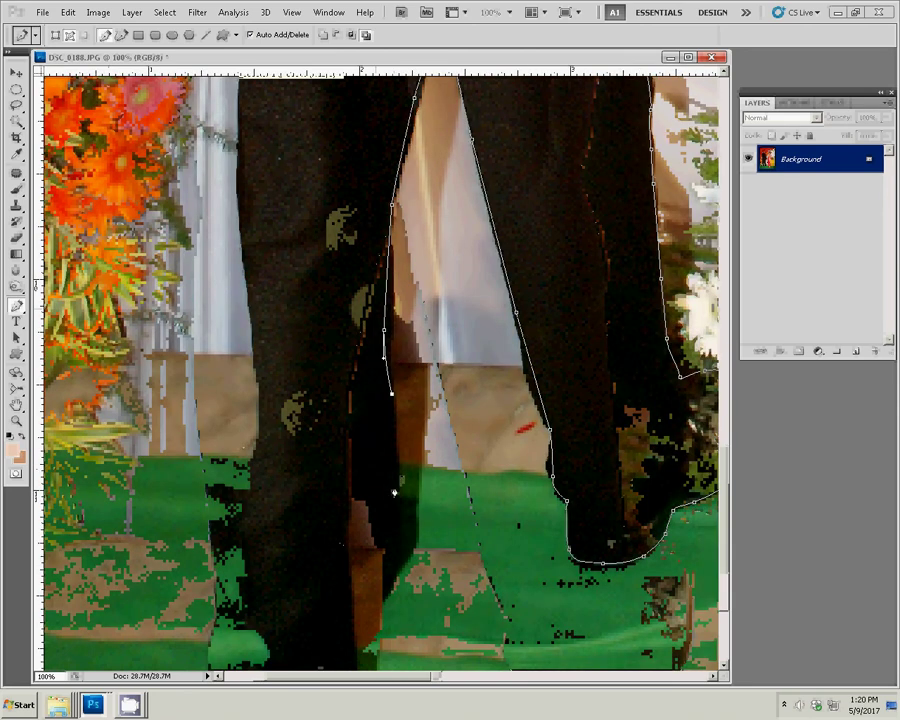
{"action": "left_click_drag", "start_coordinate": [394, 492], "coordinate": [415, 513]}
{"action": "left_click_drag", "start_coordinate": [397, 580], "coordinate": [428, 588]}
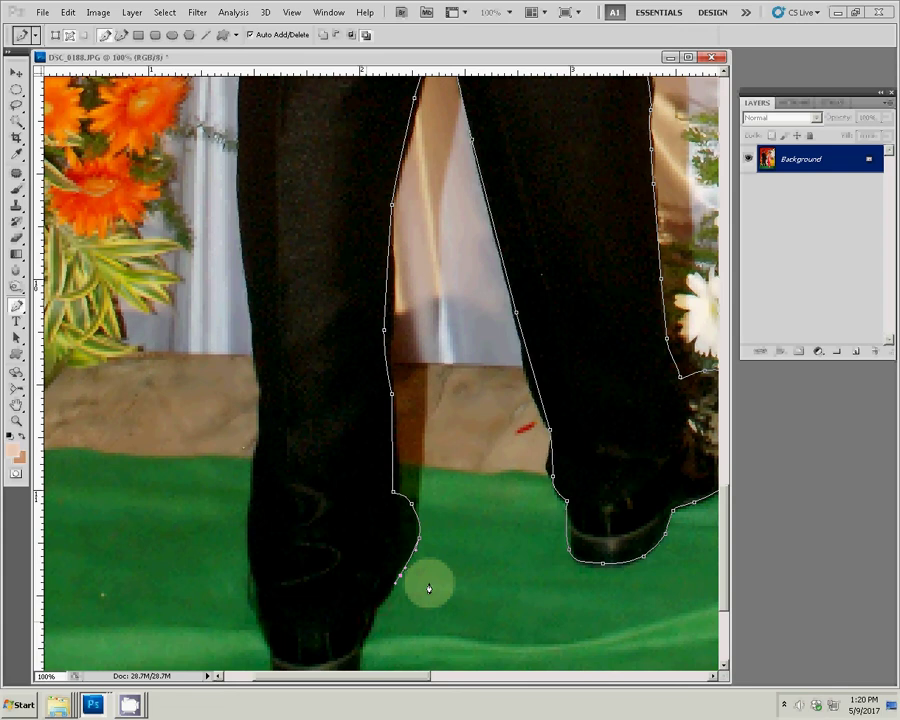
{"action": "mouse_move", "coordinate": [368, 617]}
{"action": "left_mouse_down"}
{"action": "mouse_move", "coordinate": [349, 588]}
{"action": "mouse_move", "coordinate": [397, 438]}
{"action": "left_mouse_up"}
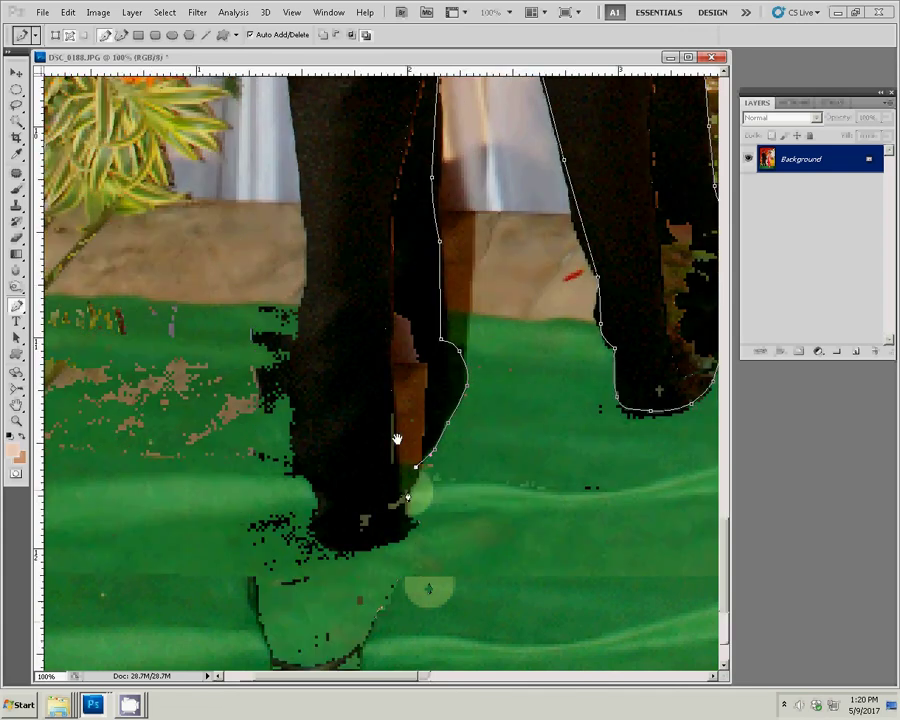
{"action": "left_click", "coordinate": [343, 550]}
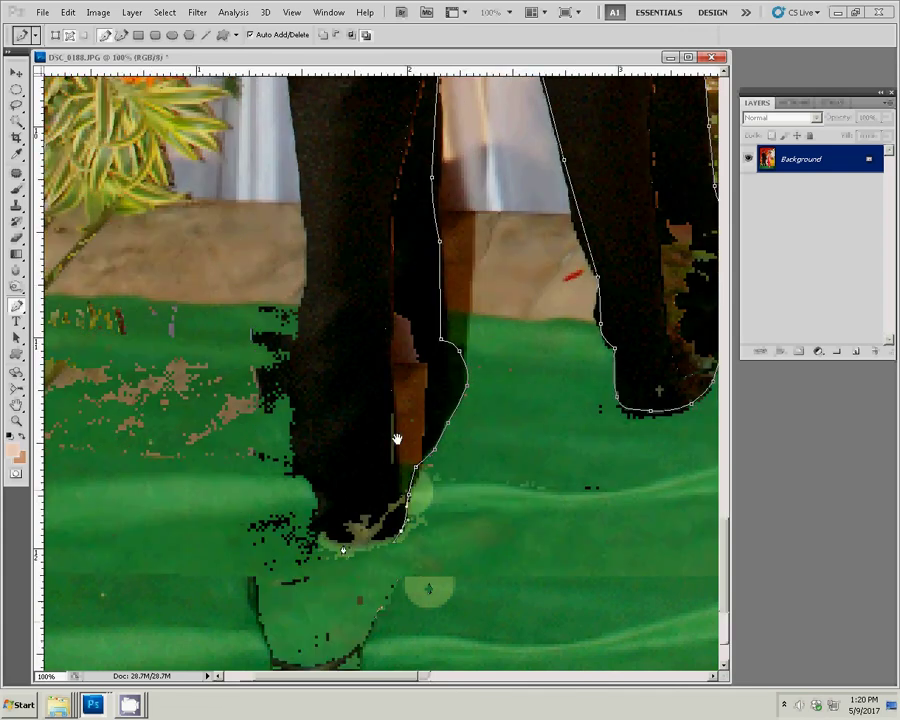
{"action": "left_click", "coordinate": [316, 512]}
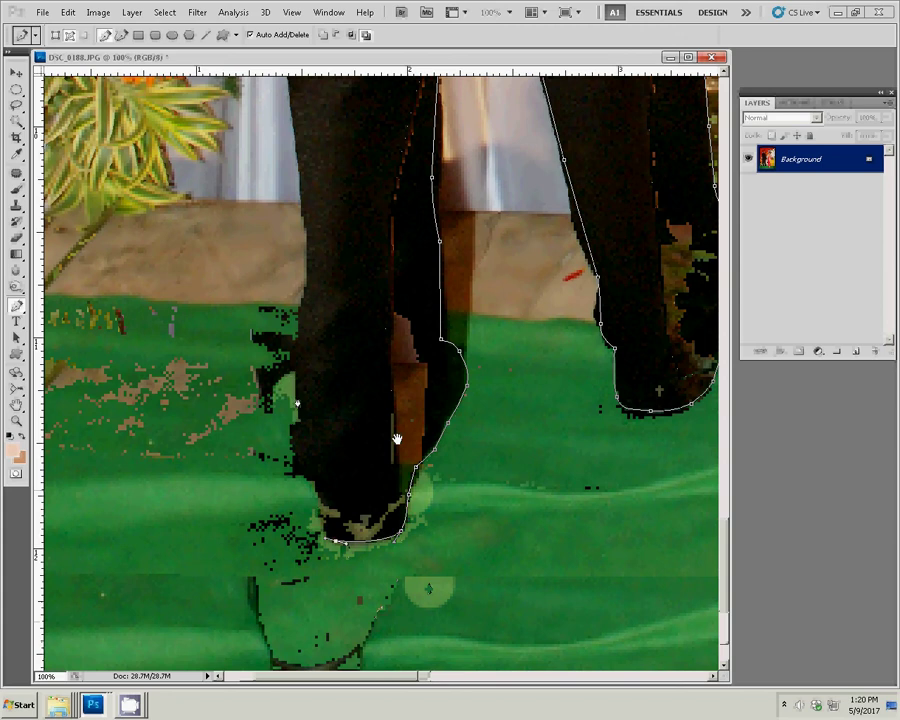
{"action": "left_click", "coordinate": [315, 484]}
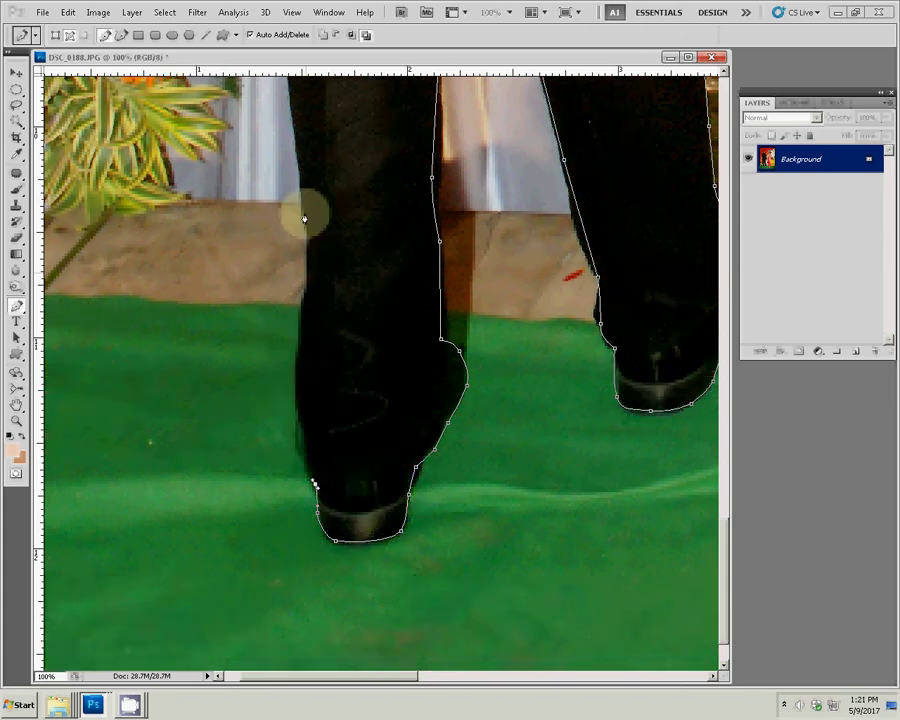
{"action": "left_click_drag", "start_coordinate": [304, 212], "coordinate": [304, 184]}
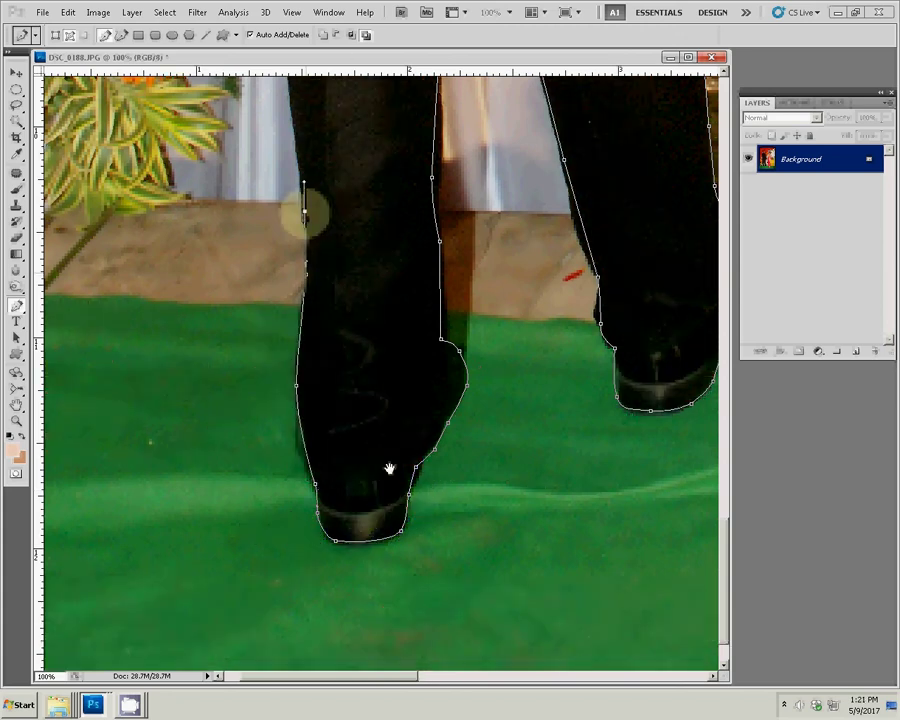
{"action": "scroll", "coordinate": [389, 469], "scroll_direction": "up", "scroll_amount": 3}
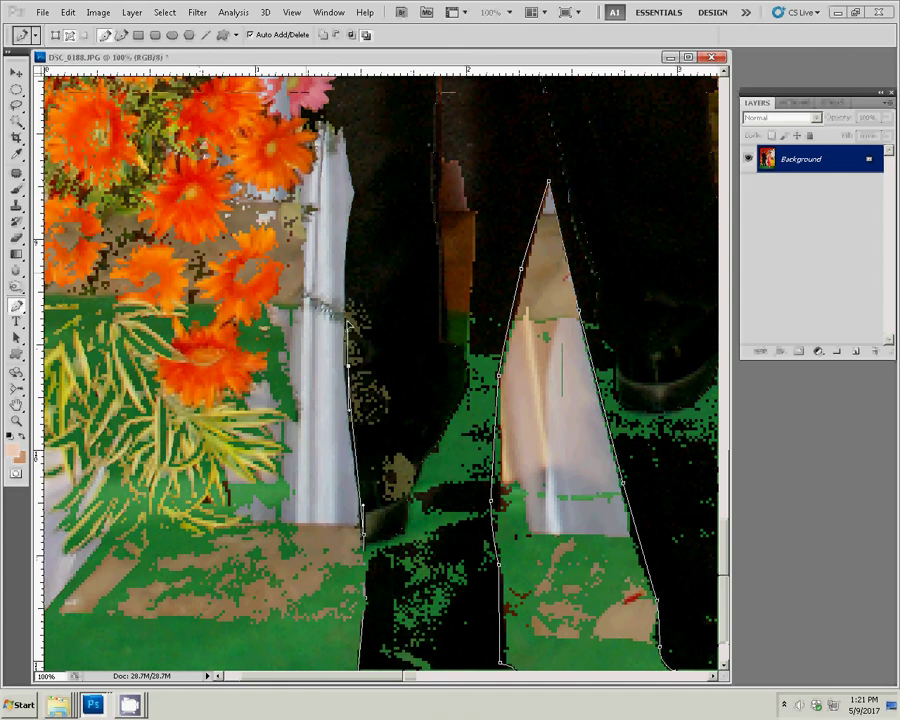
Add anchors up the outer trouser edge beside the flowers to the jacket hem.
{"action": "left_click", "coordinate": [356, 196]}
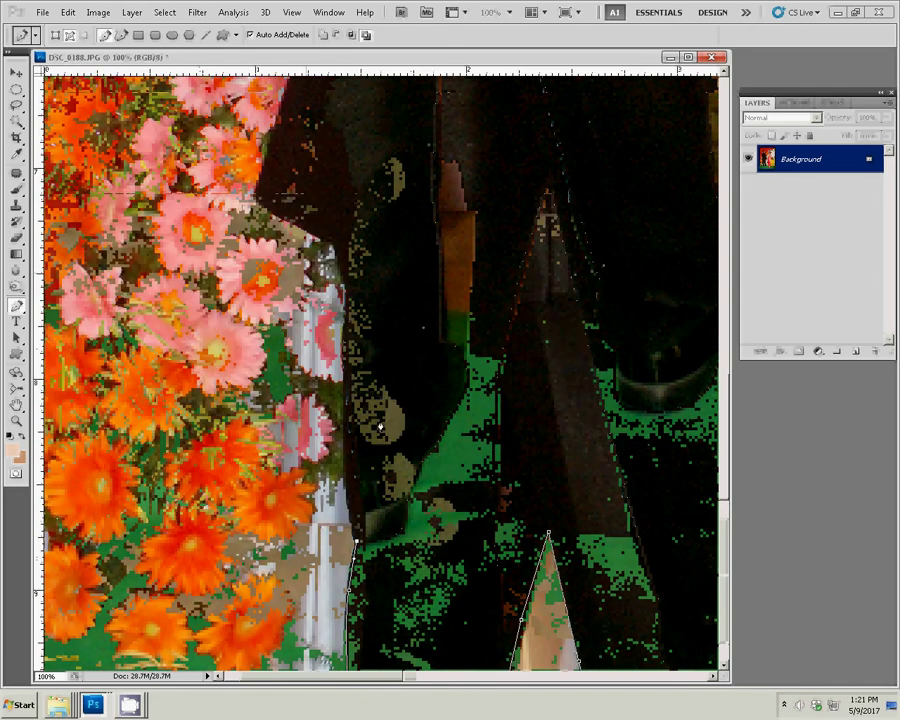
{"action": "left_click", "coordinate": [344, 281]}
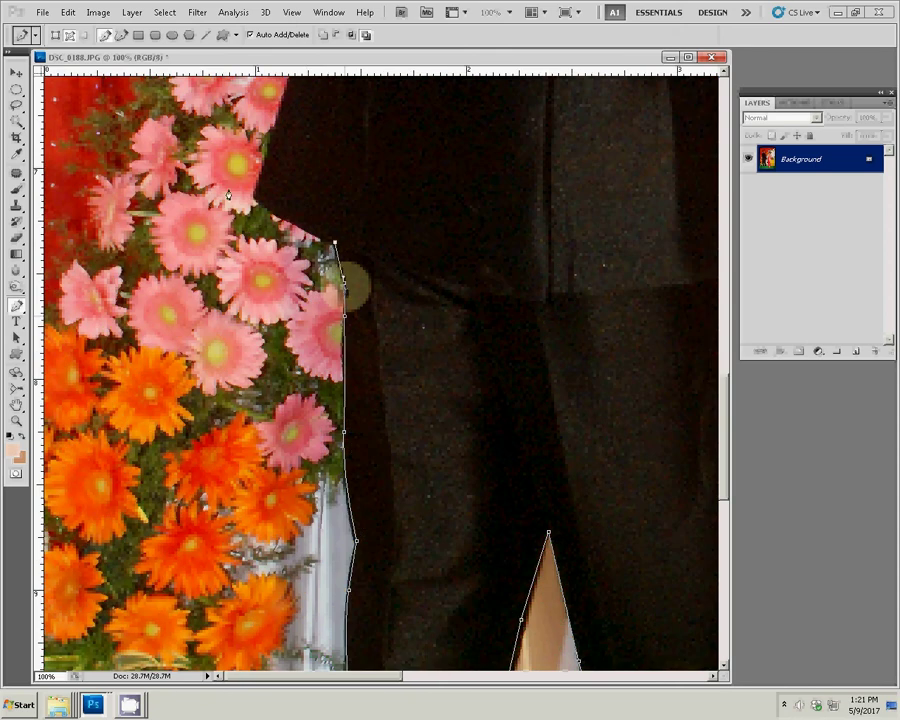
{"action": "left_click", "coordinate": [269, 208]}
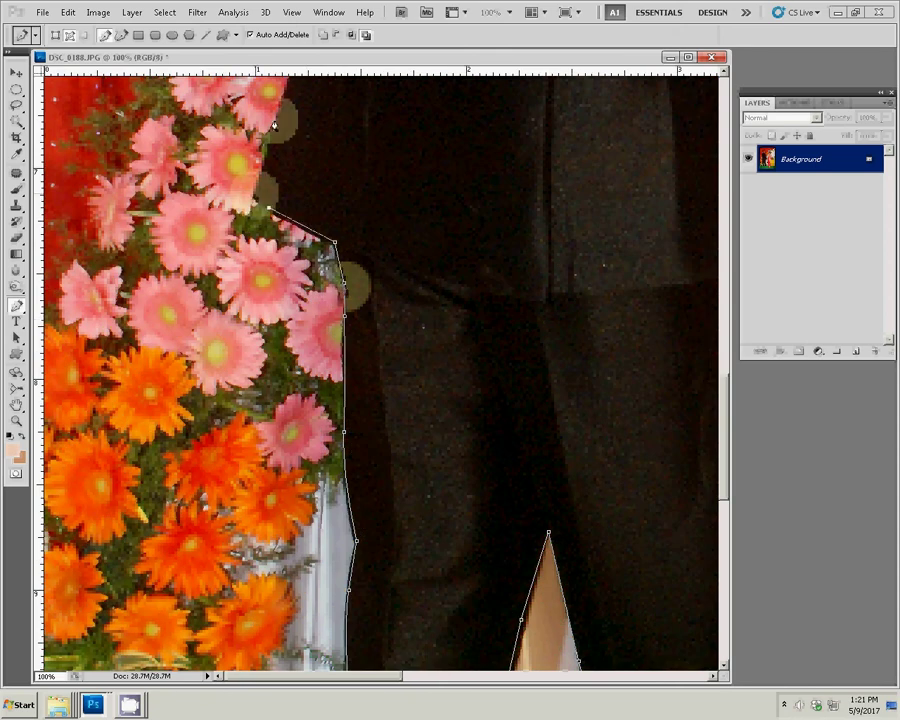
{"action": "left_click_drag", "start_coordinate": [250, 200], "coordinate": [207, 413]}
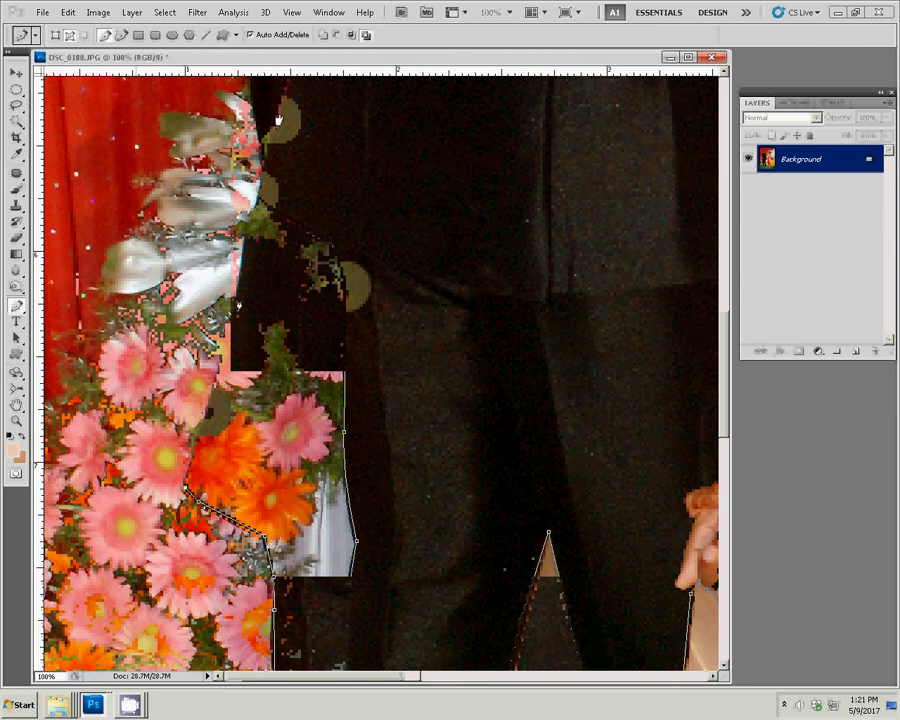
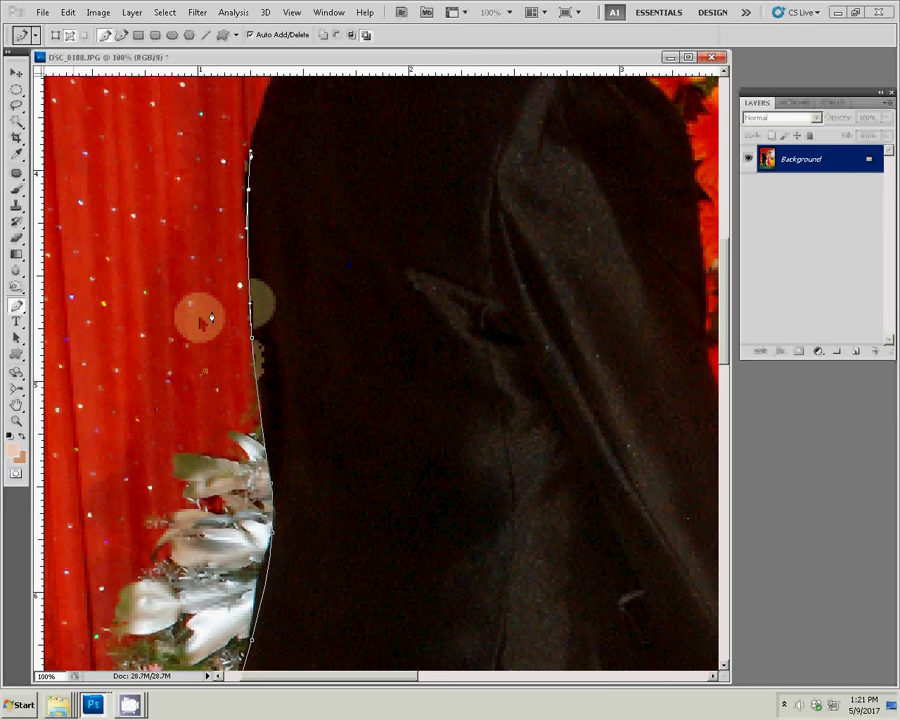
Trace pen points up the groom's shoulder to his collar, then zoom to 200%.
{"action": "left_click_drag", "start_coordinate": [200, 317], "coordinate": [198, 505]}
{"action": "left_click", "coordinate": [180, 397]}
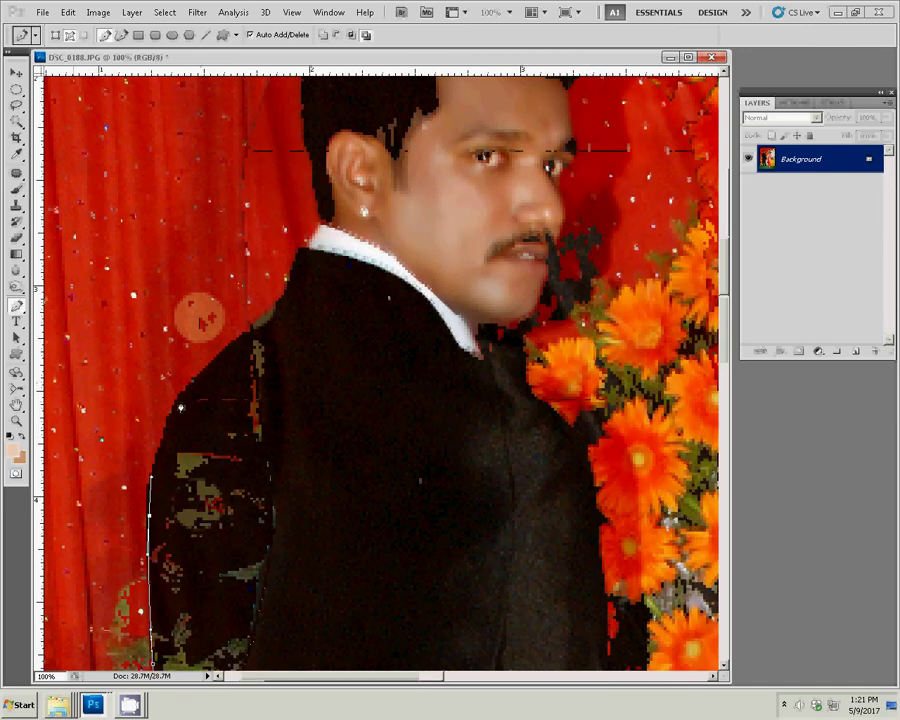
{"action": "left_click", "coordinate": [285, 298]}
{"action": "left_click", "coordinate": [300, 250]}
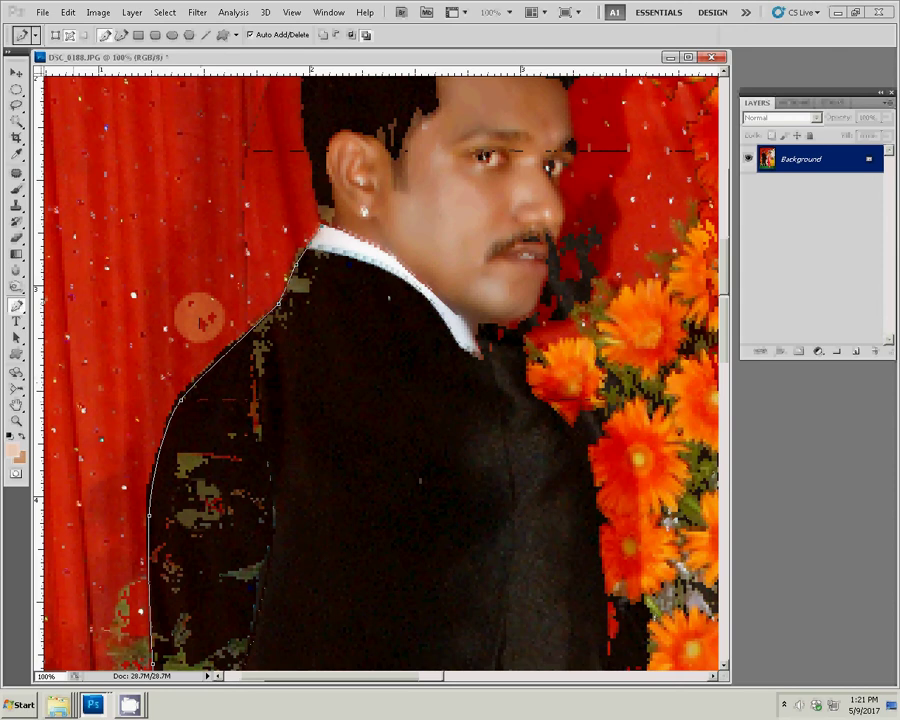
{"action": "key", "text": "ctrl+plus"}
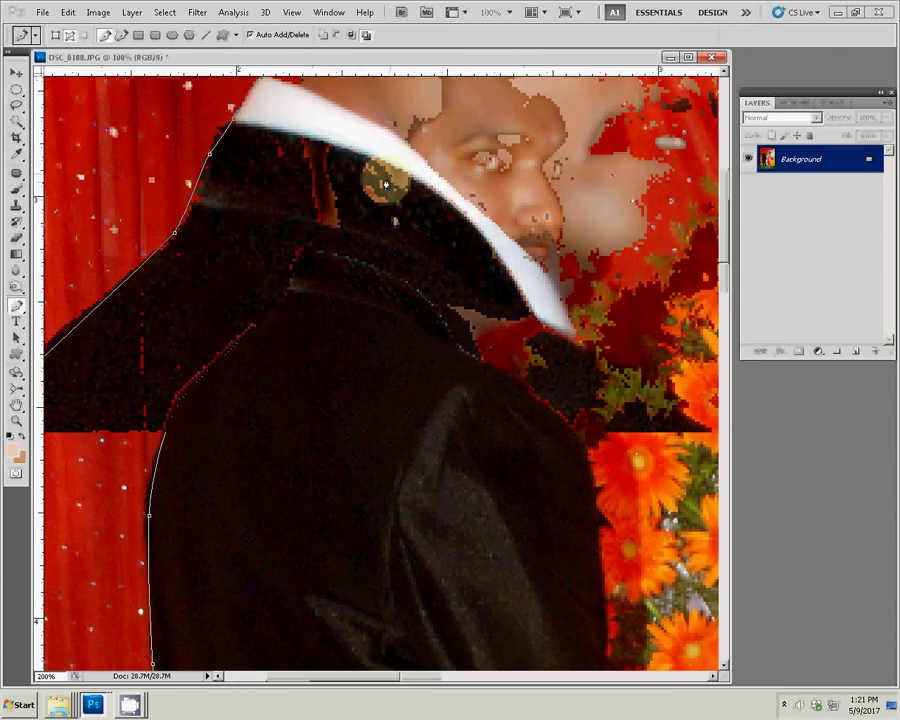
Curve the pen outline over the top of the groom's hair and down his face.
{"action": "left_click_drag", "start_coordinate": [385, 183], "coordinate": [287, 470]}
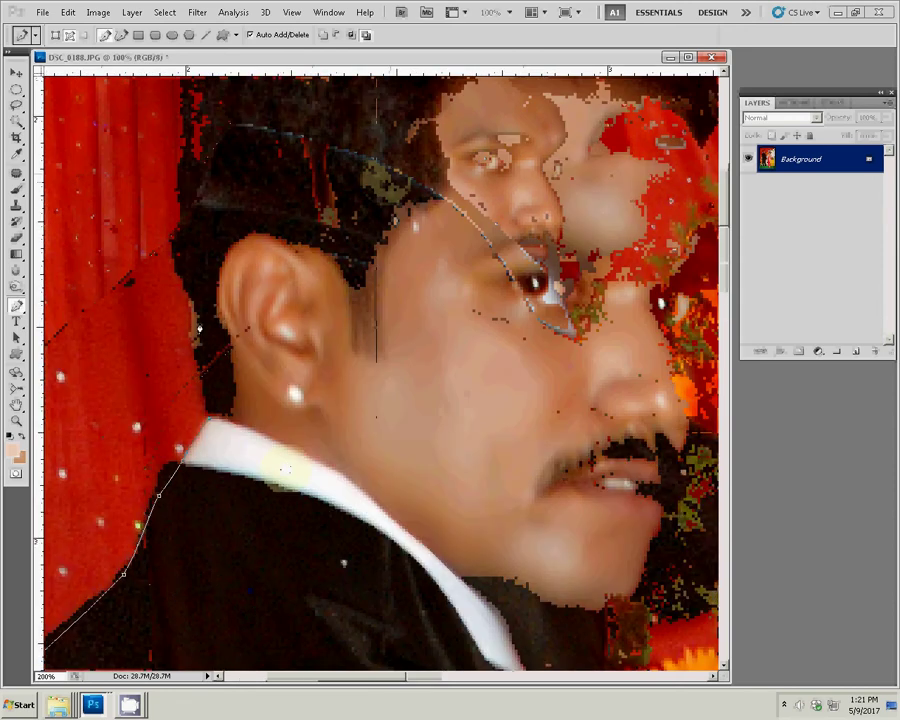
{"action": "left_click_drag", "start_coordinate": [183, 150], "coordinate": [164, 408]}
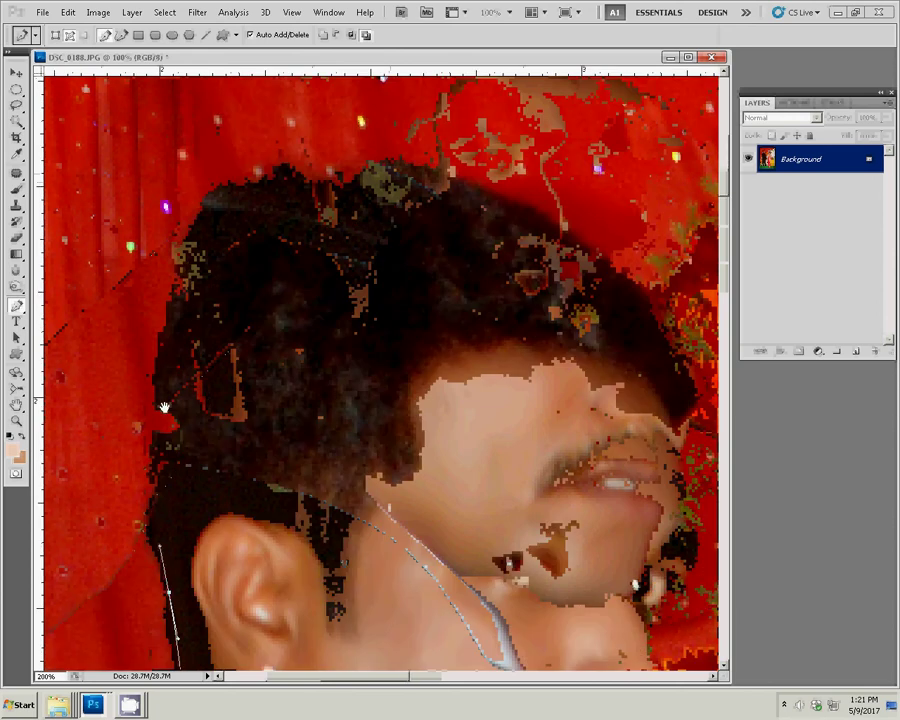
{"action": "left_click_drag", "start_coordinate": [164, 320], "coordinate": [198, 240]}
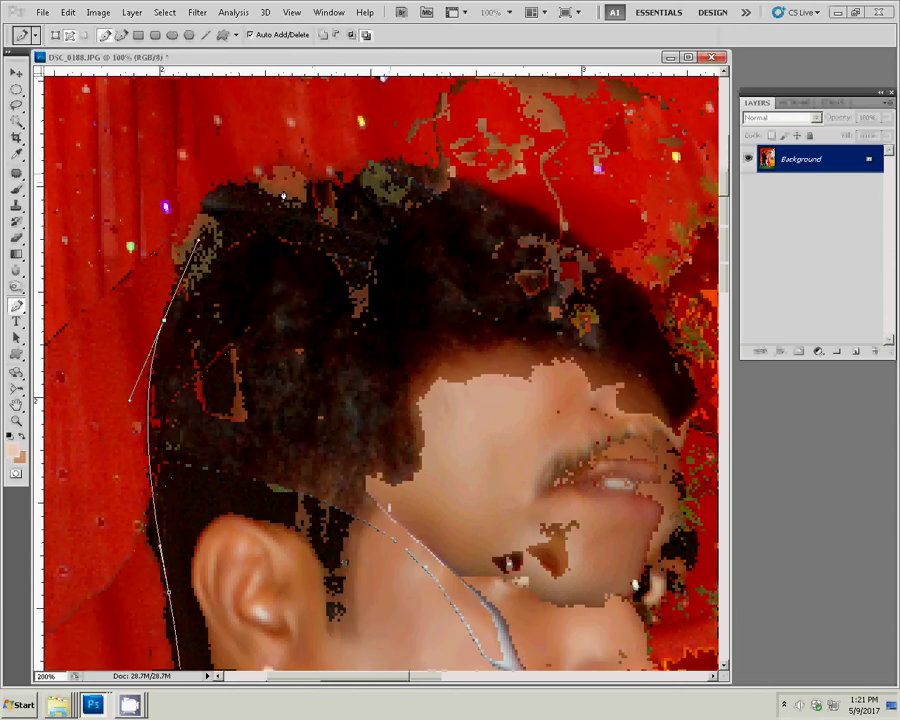
{"action": "left_click_drag", "start_coordinate": [339, 188], "coordinate": [399, 186]}
{"action": "left_click_drag", "start_coordinate": [459, 185], "coordinate": [520, 204]}
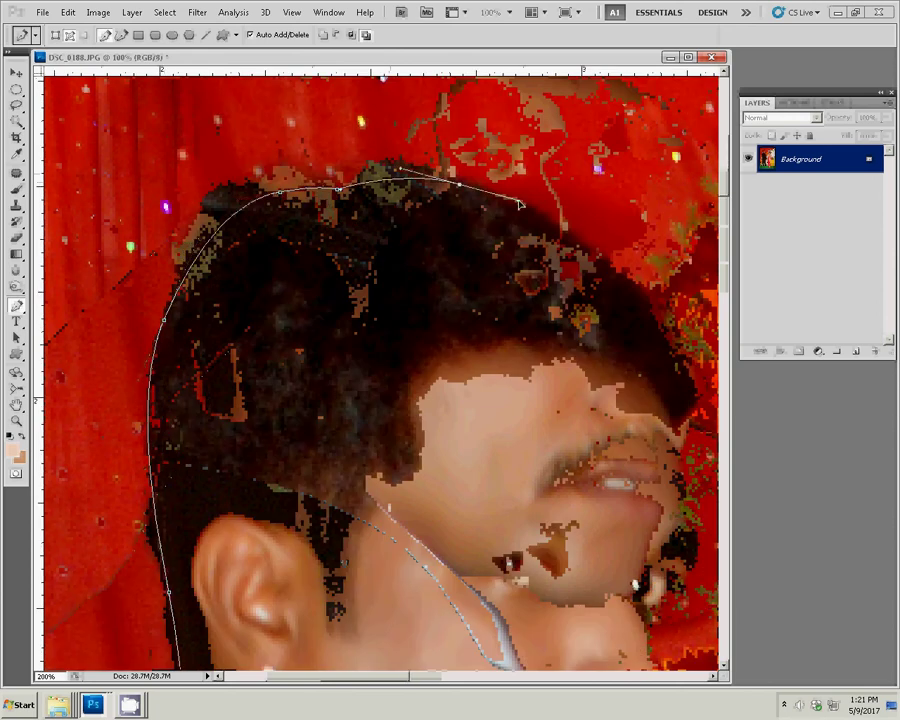
{"action": "mouse_move", "coordinate": [665, 318]}
{"action": "left_mouse_down"}
{"action": "mouse_move", "coordinate": [697, 355]}
{"action": "mouse_move", "coordinate": [420, 286]}
{"action": "mouse_move", "coordinate": [423, 326]}
{"action": "left_mouse_up"}
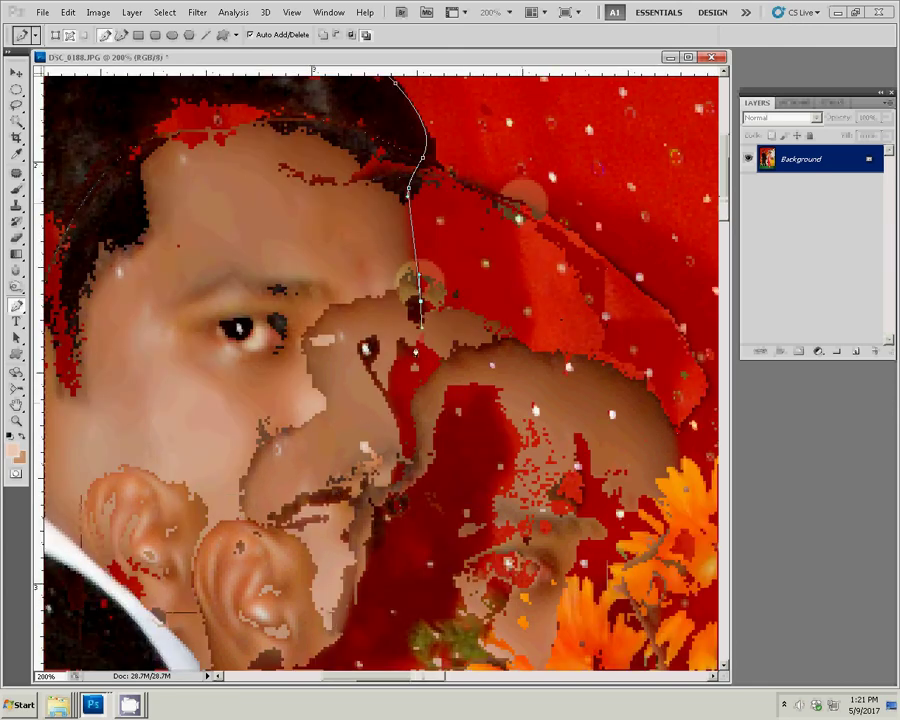
{"action": "left_click_drag", "start_coordinate": [394, 363], "coordinate": [386, 389]}
{"action": "left_click", "coordinate": [394, 419]}
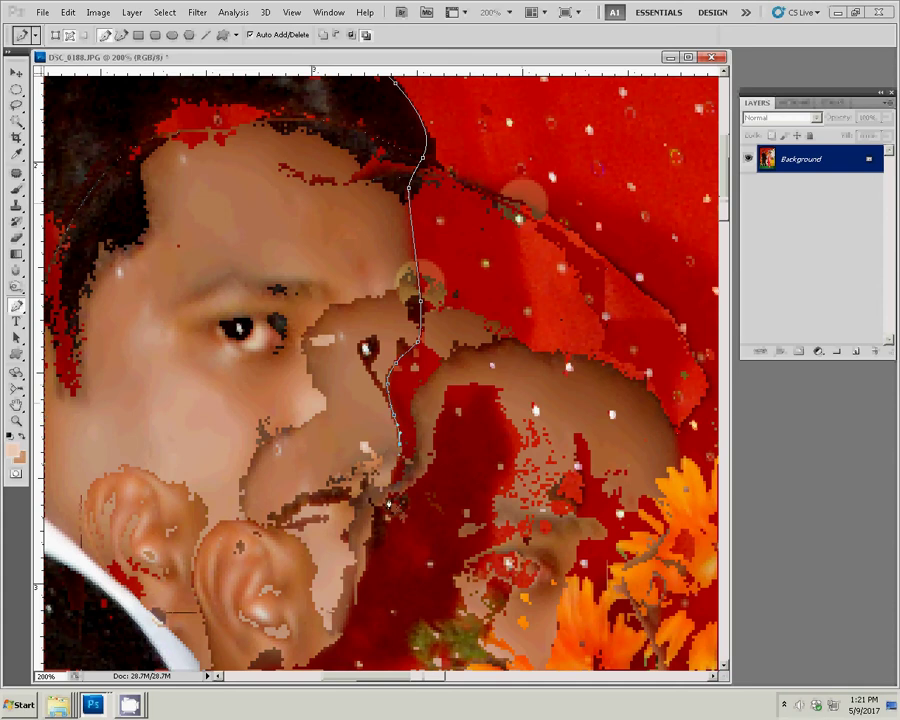
{"action": "left_click", "coordinate": [400, 452]}
Curve the outline along the groom's chin, jawline and shoulder down the suit edge.
{"action": "mouse_move", "coordinate": [381, 504]}
{"action": "left_mouse_down"}
{"action": "mouse_move", "coordinate": [328, 648]}
{"action": "mouse_move", "coordinate": [288, 420]}
{"action": "left_mouse_up"}
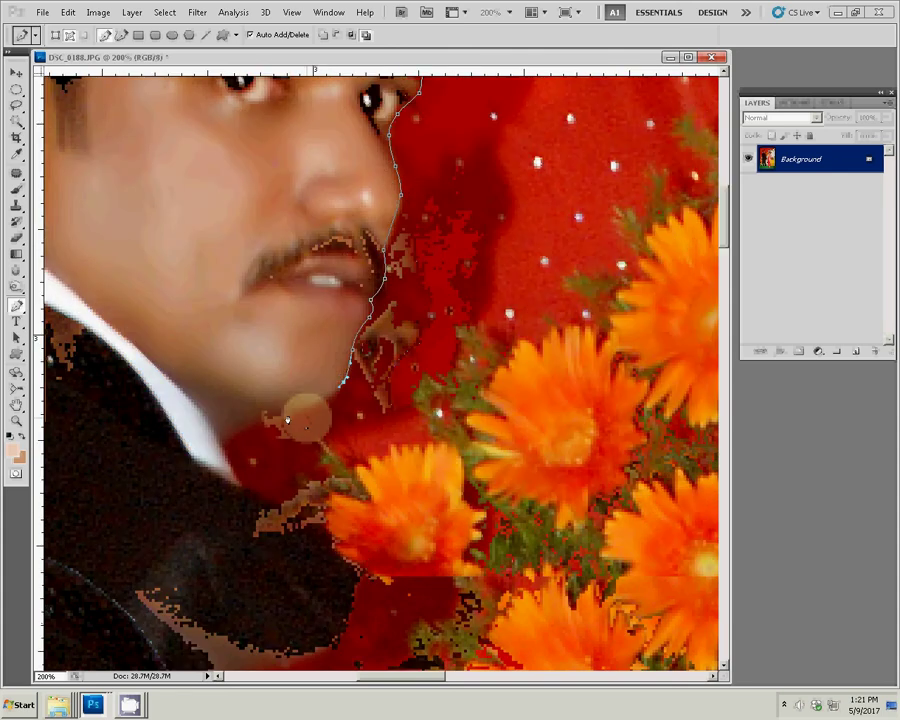
{"action": "left_click_drag", "start_coordinate": [226, 440], "coordinate": [302, 410]}
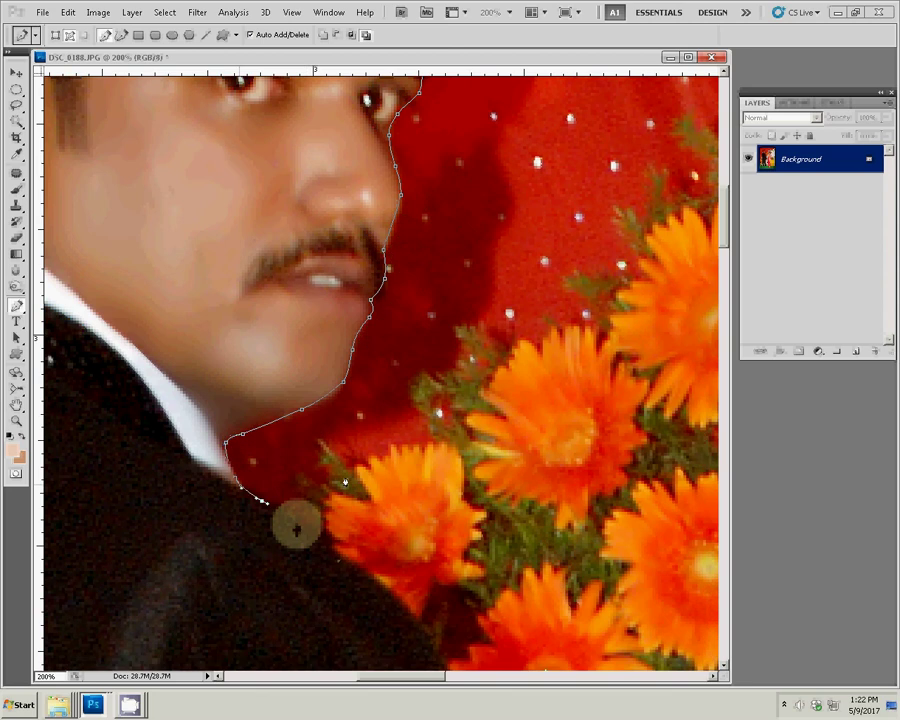
{"action": "left_click_drag", "start_coordinate": [297, 530], "coordinate": [340, 553]}
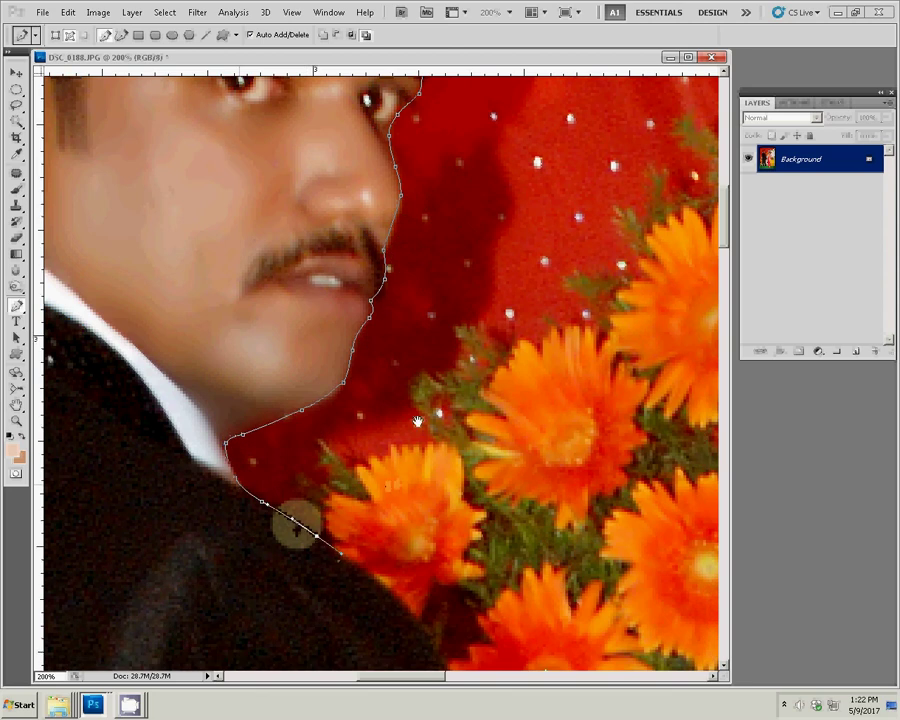
{"action": "scroll", "coordinate": [297, 530], "scroll_direction": "down", "scroll_amount": 5}
{"action": "left_click_drag", "start_coordinate": [387, 400], "coordinate": [400, 449]}
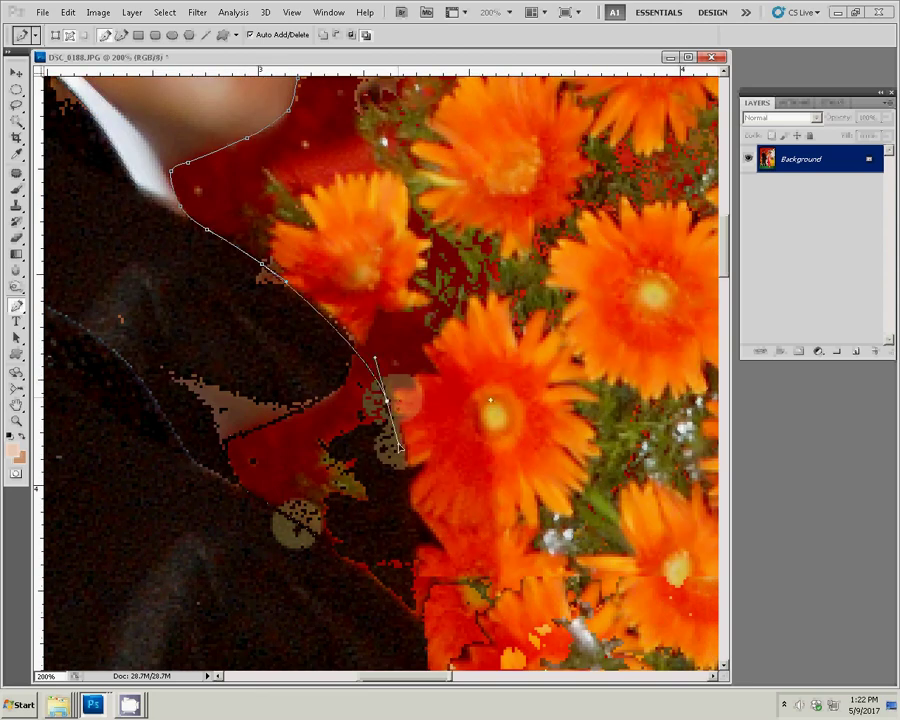
Trace past the flowers and down the suit to where it meets the bride's arm.
{"action": "scroll", "coordinate": [399, 506], "scroll_direction": "down", "scroll_amount": 5}
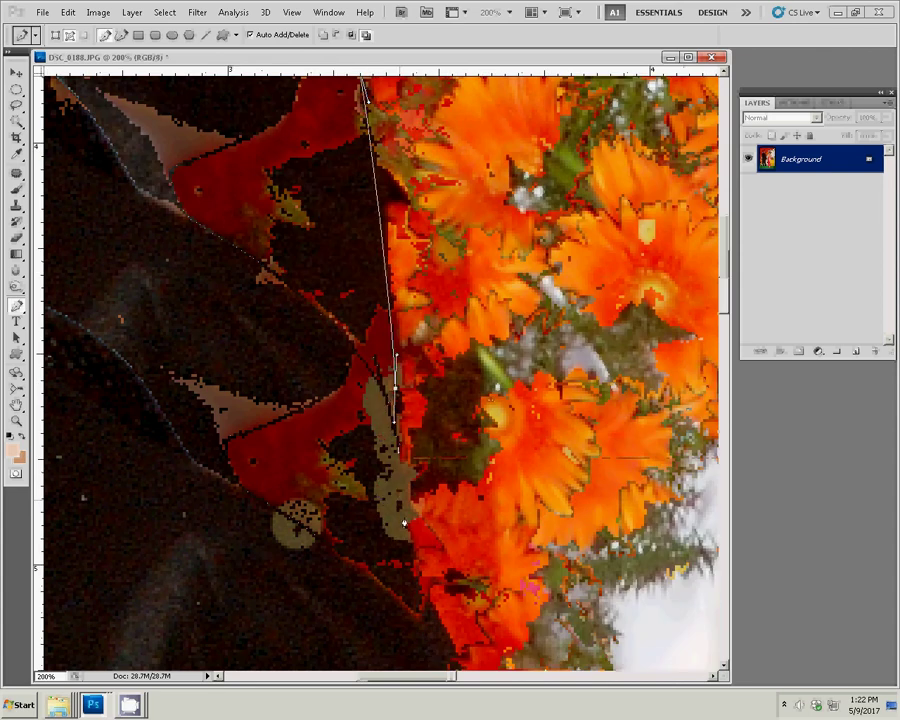
{"action": "scroll", "coordinate": [340, 174], "scroll_direction": "down", "scroll_amount": 5}
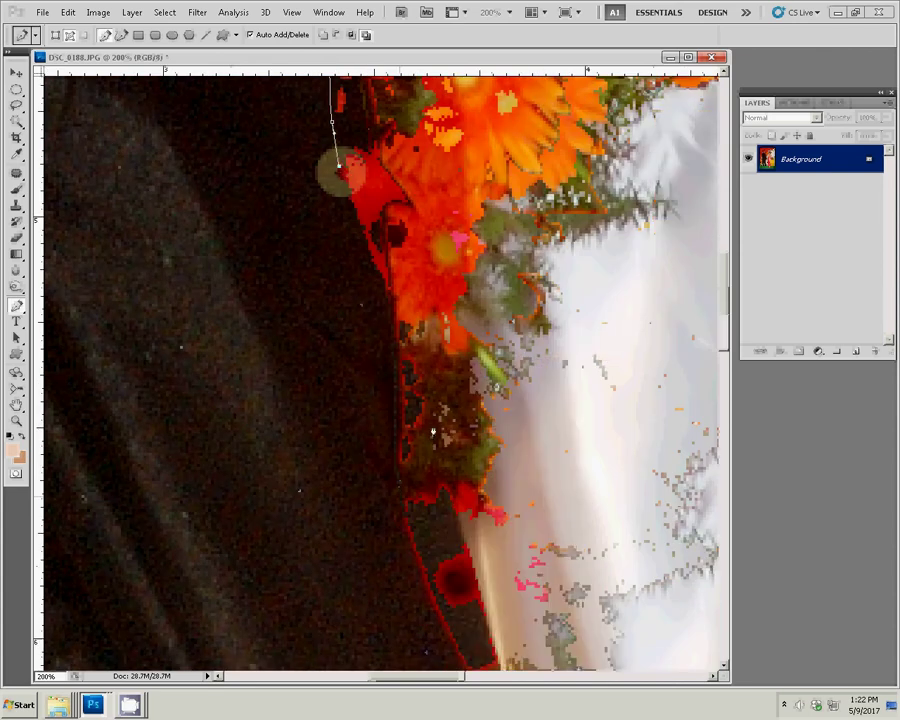
{"action": "left_click_drag", "start_coordinate": [384, 290], "coordinate": [402, 330]}
{"action": "left_click", "coordinate": [460, 521]}
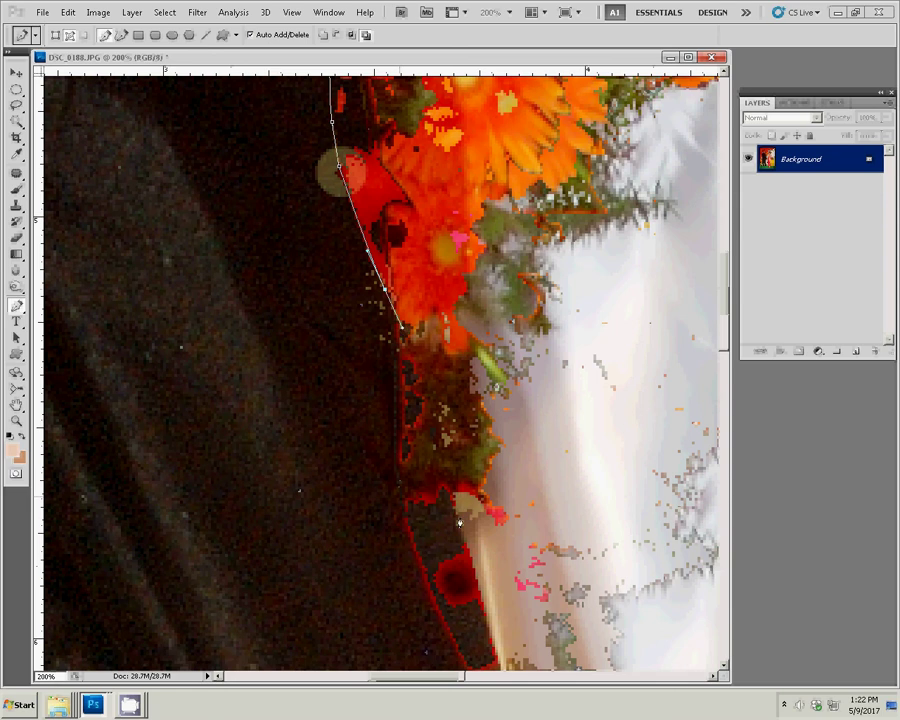
{"action": "left_click", "coordinate": [384, 238]}
{"action": "scroll", "coordinate": [384, 238], "scroll_direction": "down", "scroll_amount": 5}
{"action": "left_click", "coordinate": [417, 411]}
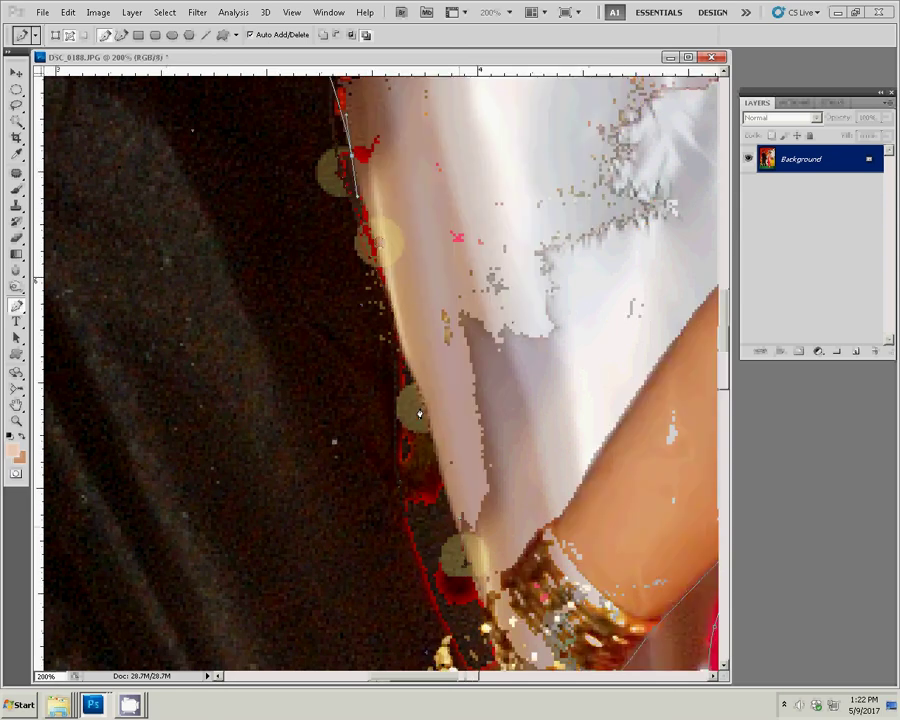
{"action": "left_click_drag", "start_coordinate": [419, 413], "coordinate": [433, 448]}
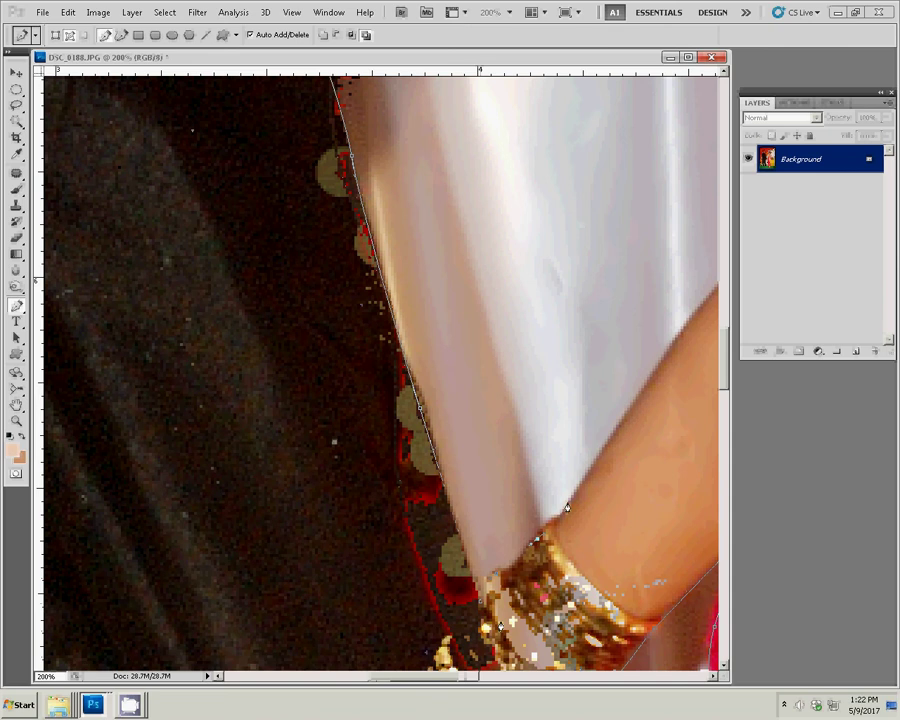
{"action": "left_click", "coordinate": [640, 398]}
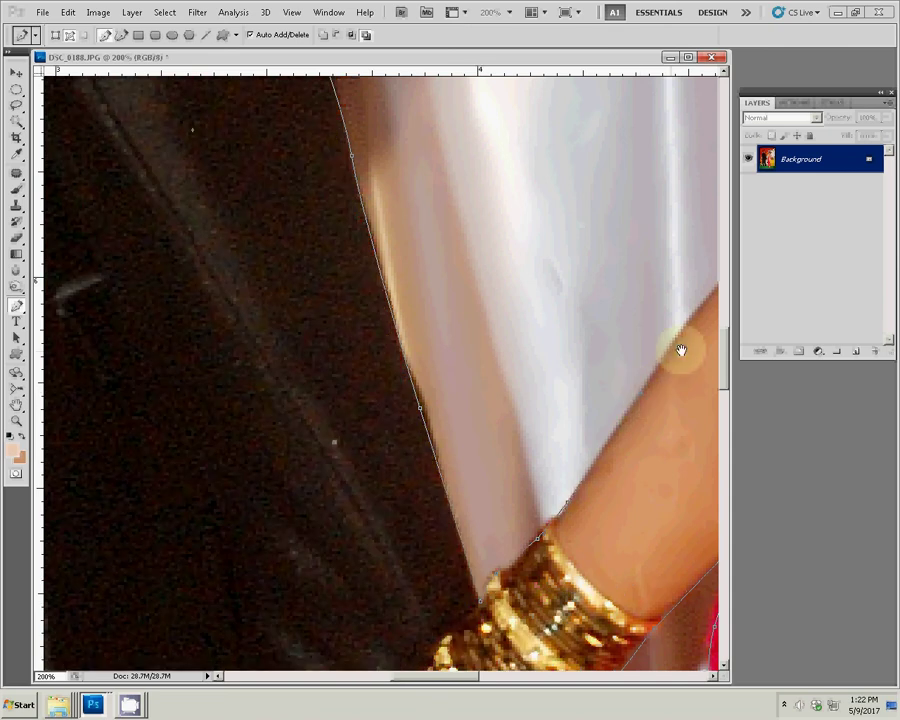
{"action": "left_click_drag", "start_coordinate": [678, 352], "coordinate": [240, 510]}
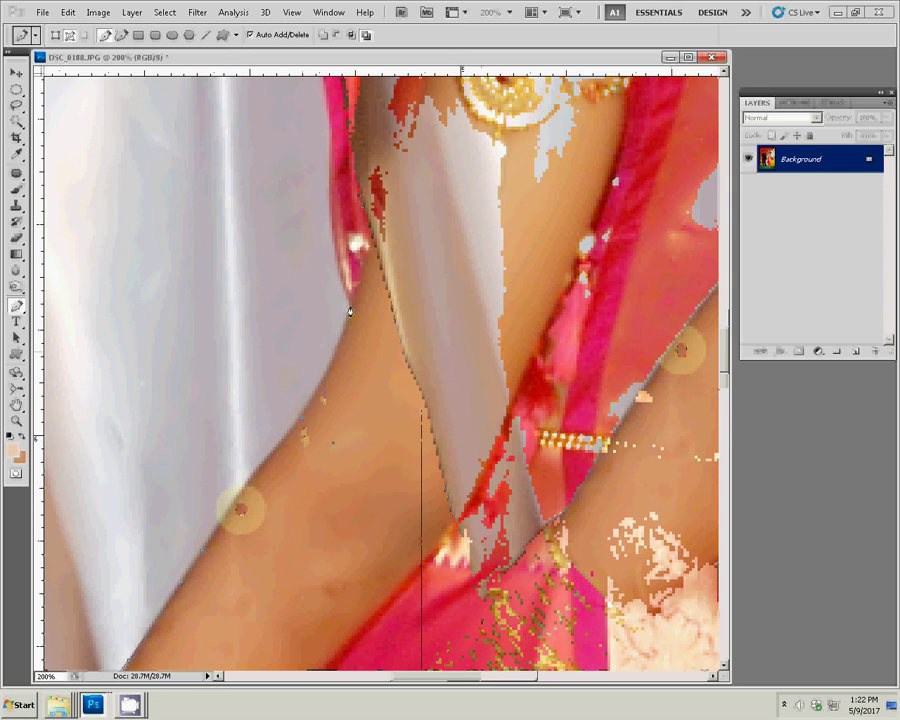
Extend the outline up along the bride's sari edge beside the flowers.
{"action": "left_click", "coordinate": [336, 183]}
{"action": "left_click_drag", "start_coordinate": [336, 183], "coordinate": [296, 437]}
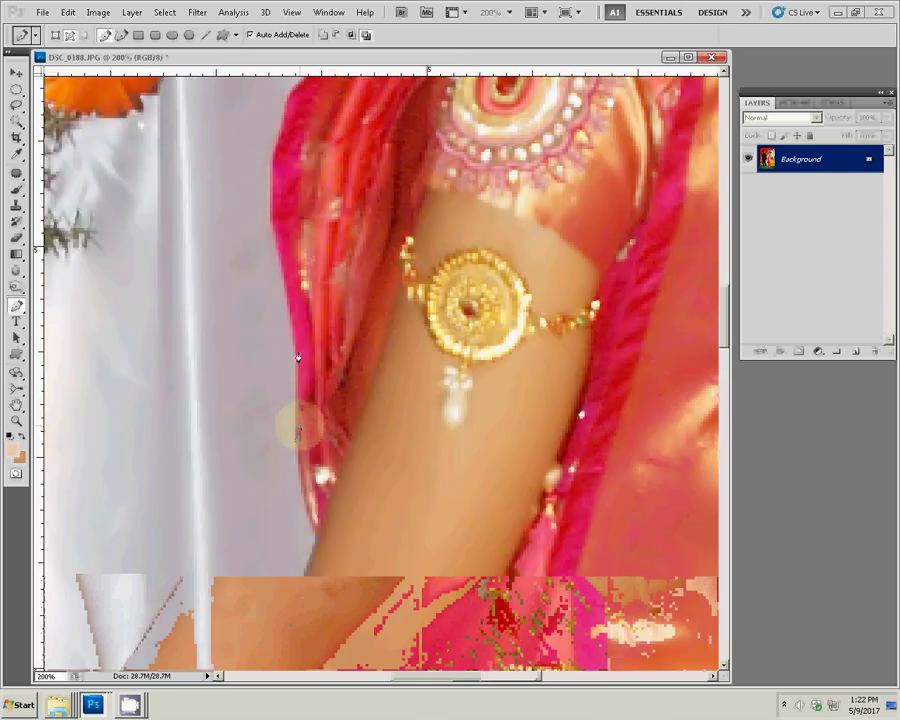
{"action": "left_click", "coordinate": [272, 174]}
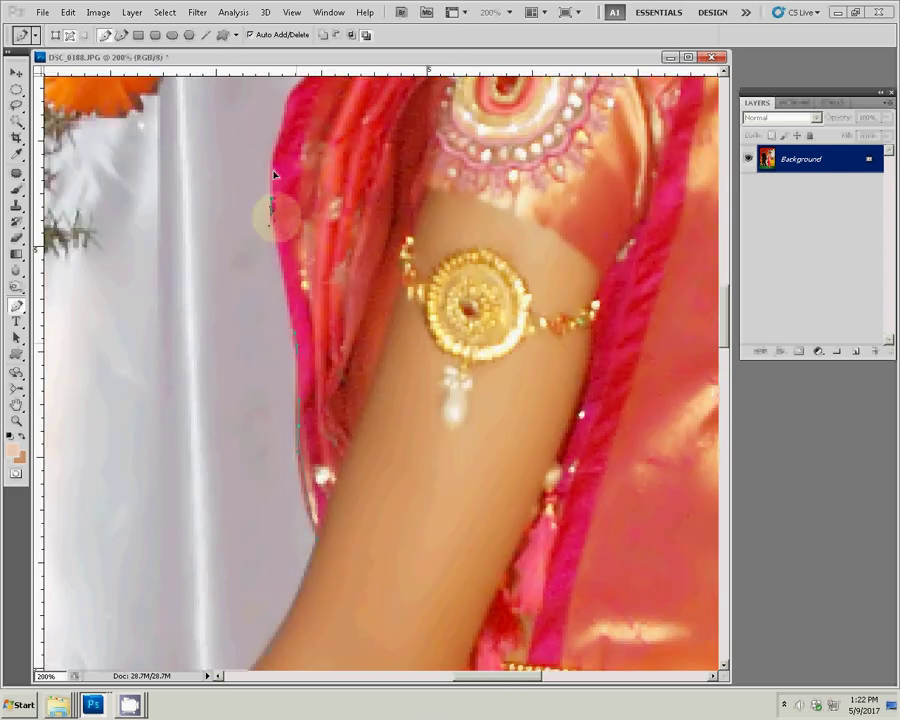
{"action": "left_click_drag", "start_coordinate": [297, 127], "coordinate": [258, 352]}
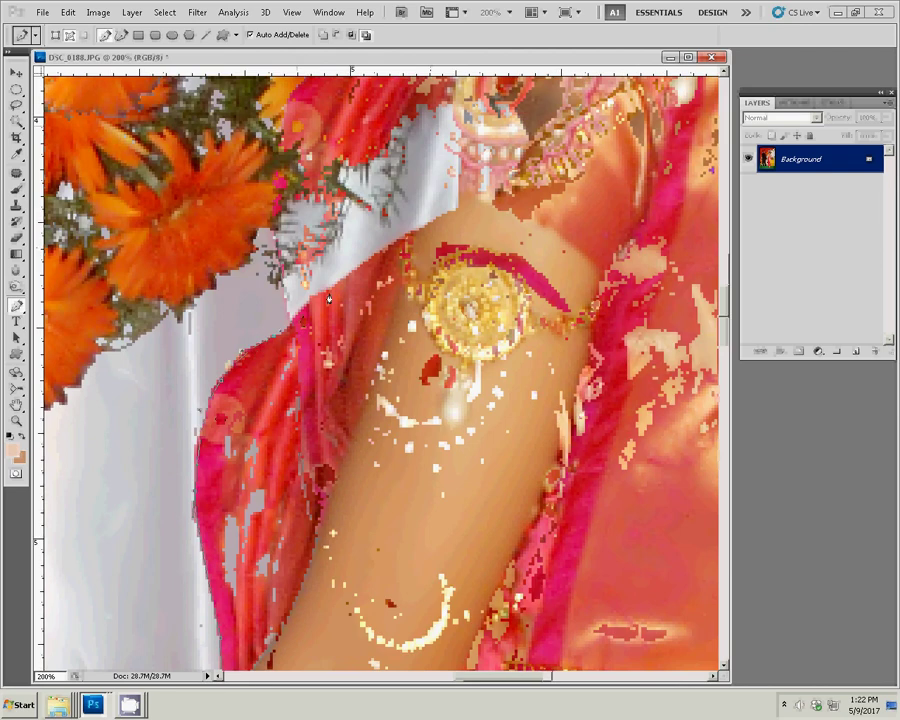
{"action": "left_click_drag", "start_coordinate": [415, 236], "coordinate": [478, 208]}
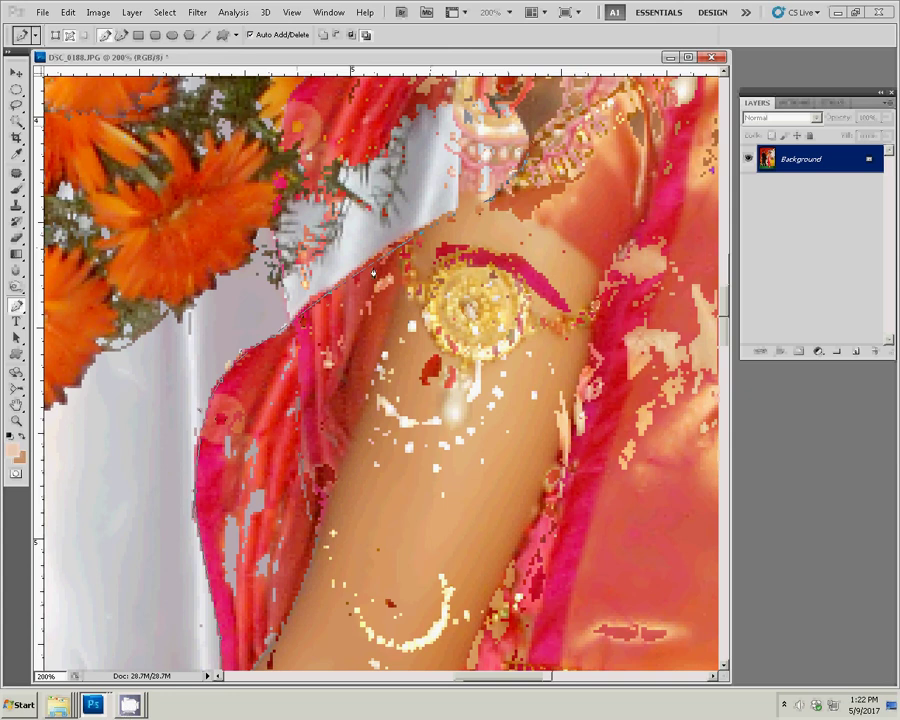
Trace around the bride's chin, eye, forehead and hairline to close the path.
{"action": "scroll", "coordinate": [458, 418], "scroll_direction": "up", "scroll_amount": 3}
{"action": "scroll", "coordinate": [458, 418], "scroll_direction": "up", "scroll_amount": 3}
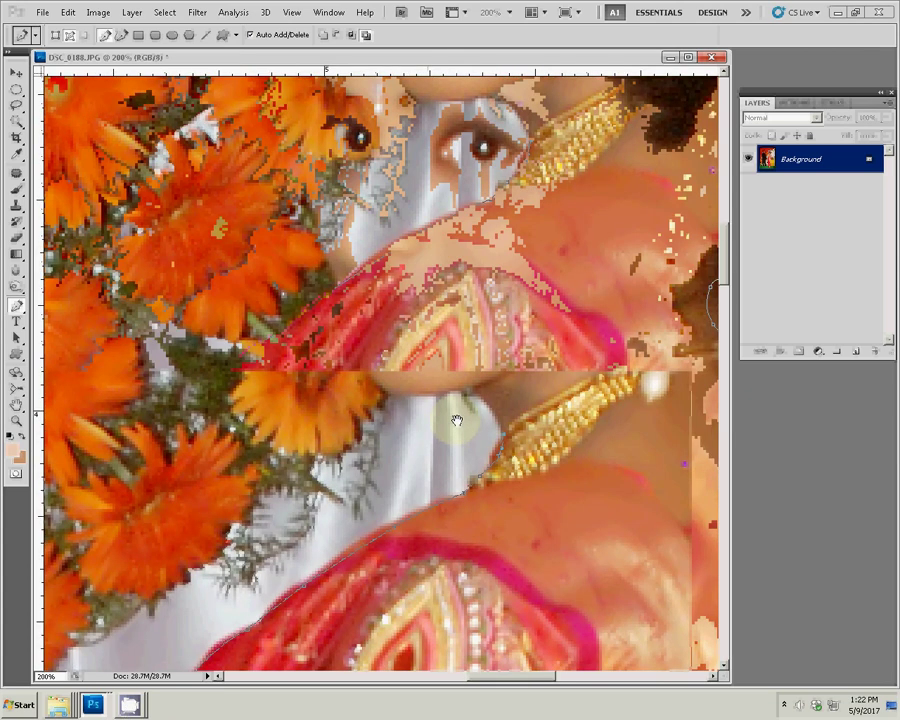
{"action": "scroll", "coordinate": [470, 404], "scroll_direction": "up", "scroll_amount": 3}
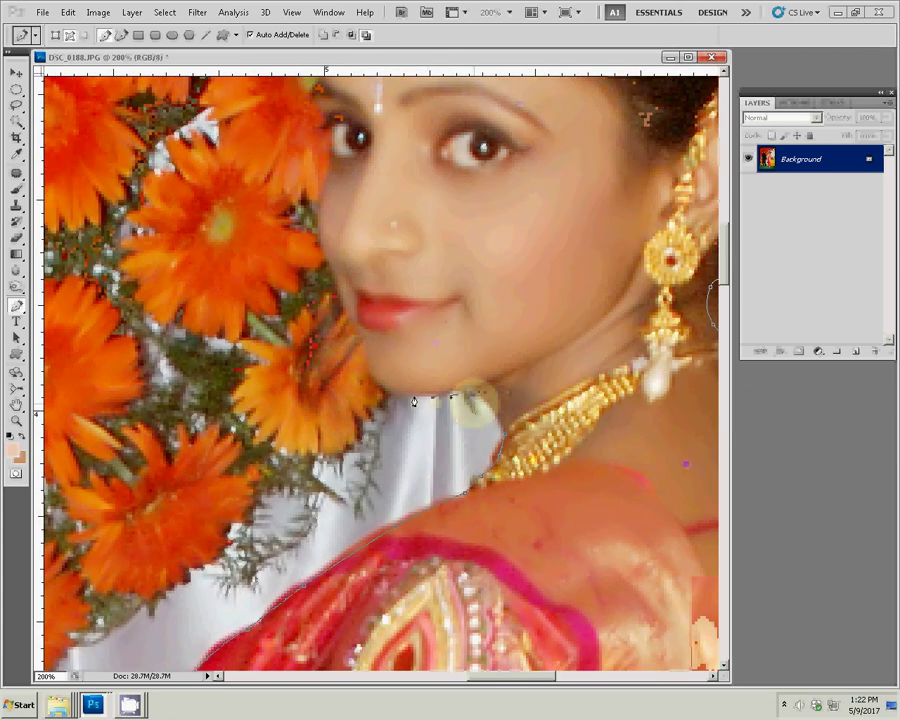
{"action": "left_click", "coordinate": [382, 392]}
{"action": "left_click", "coordinate": [320, 215]}
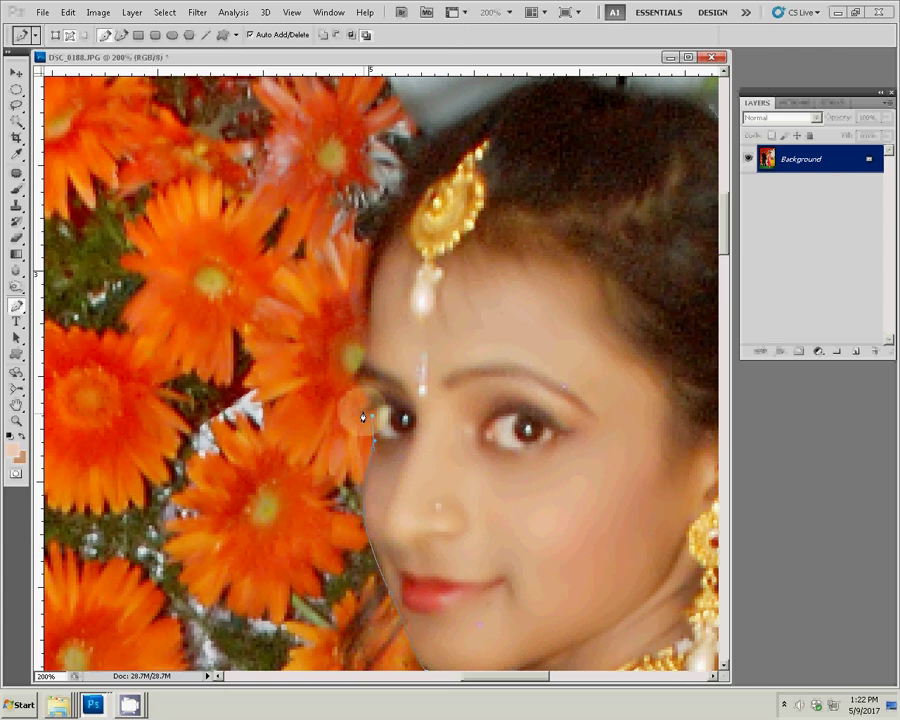
{"action": "left_click_drag", "start_coordinate": [366, 405], "coordinate": [358, 380]}
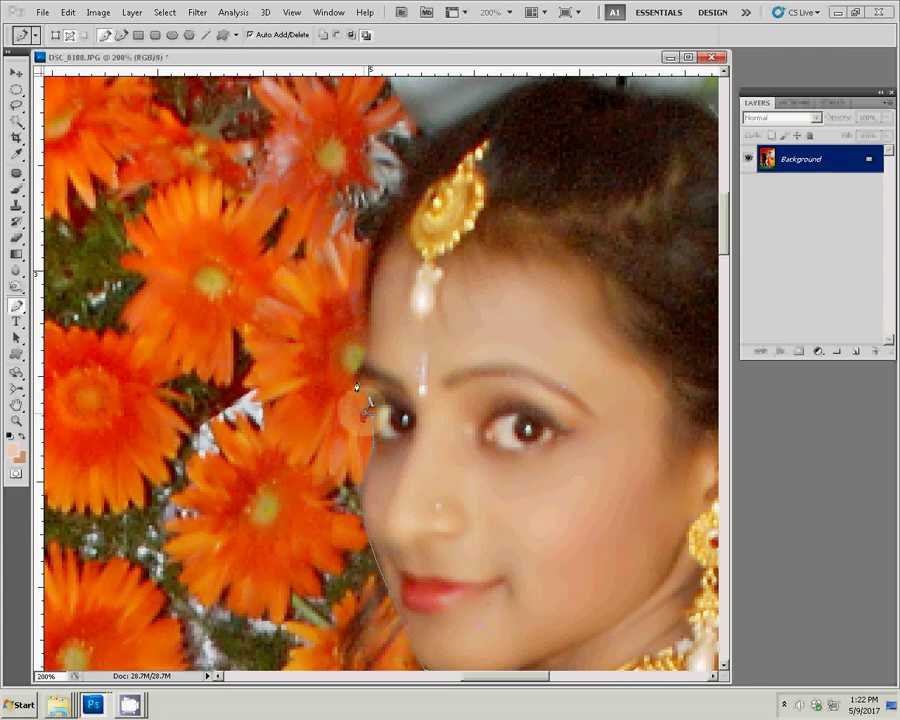
{"action": "left_click", "coordinate": [381, 213]}
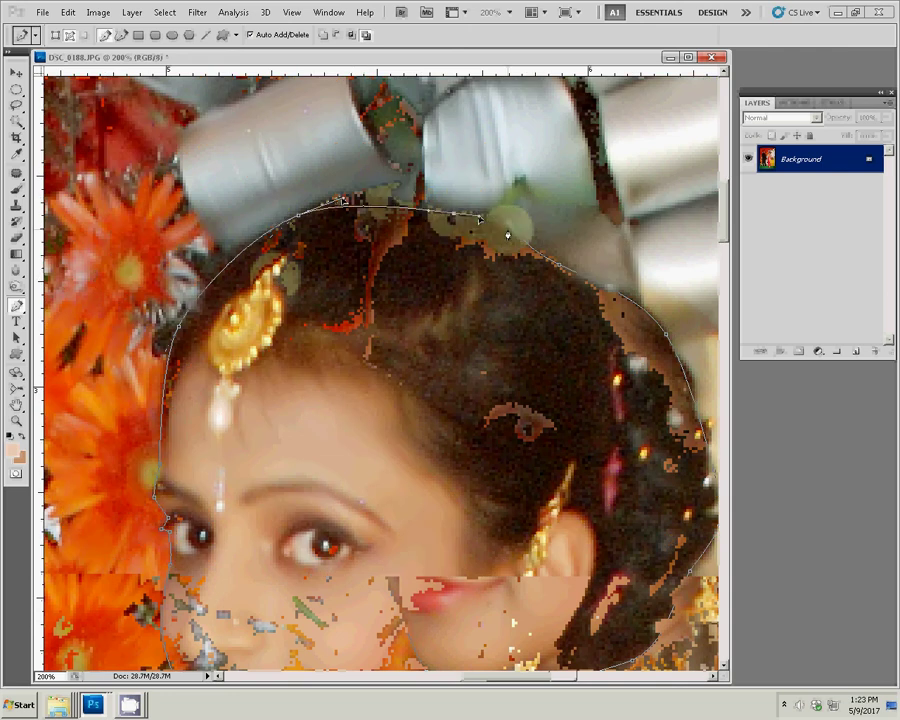
{"action": "left_click_drag", "start_coordinate": [508, 231], "coordinate": [527, 202]}
Convert the finished path into a selection via Make Selection.
{"action": "right_click", "coordinate": [492, 205]}
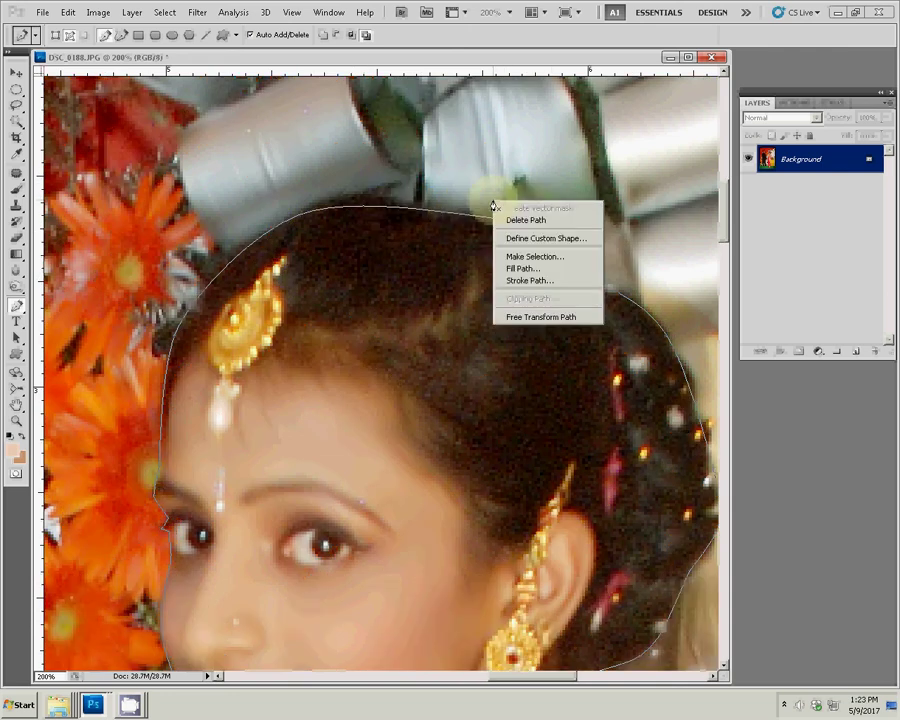
{"action": "left_click", "coordinate": [530, 256]}
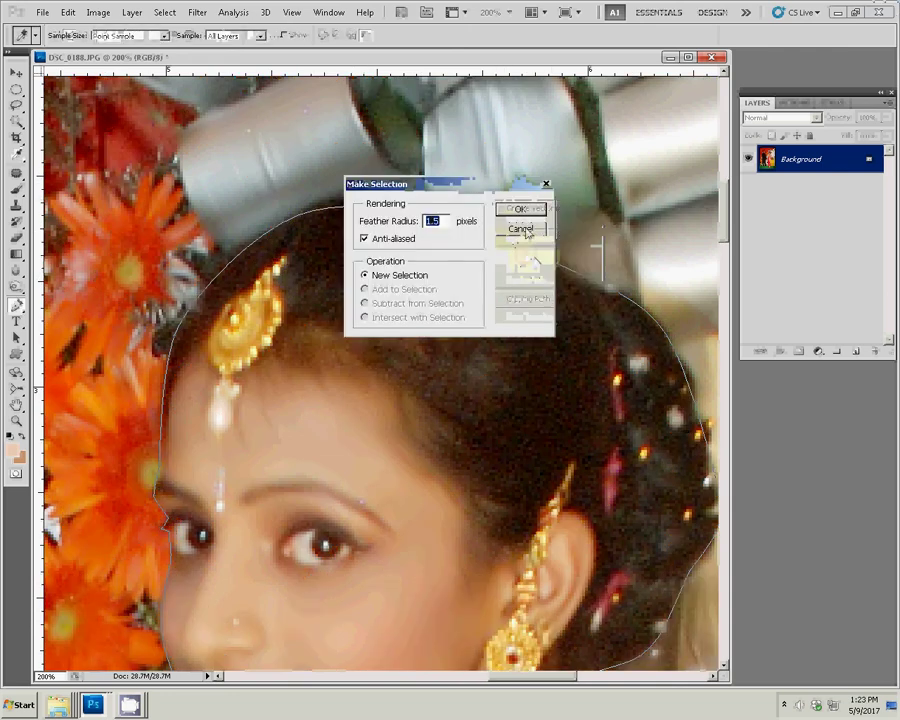
{"action": "left_click", "coordinate": [521, 209]}
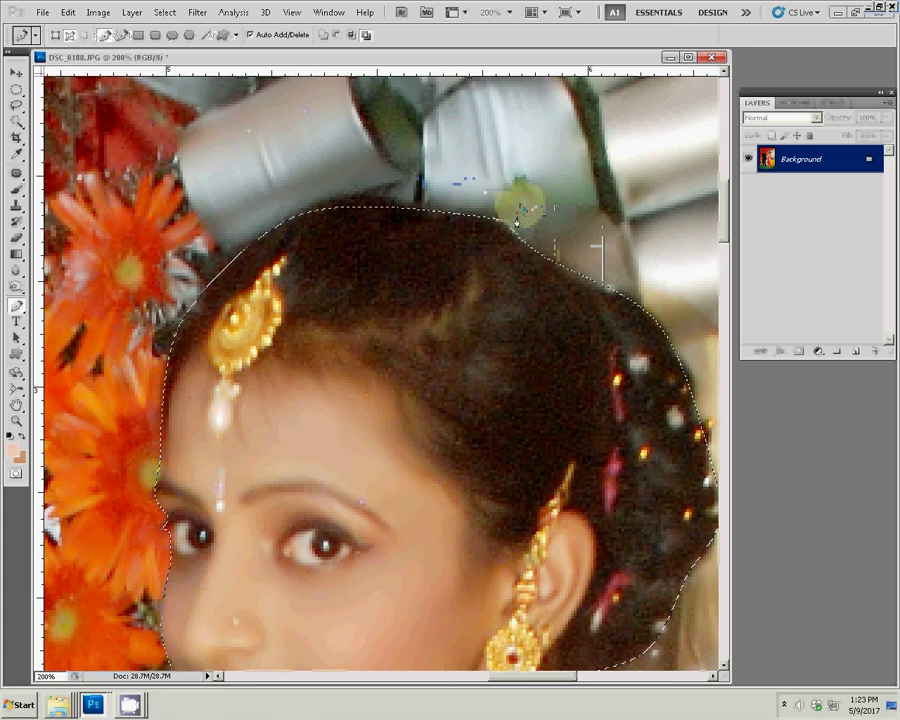
Copy the selected couple onto Layer 1 and hide the Background photo.
{"action": "key", "text": "ctrl+shift+alt+n"}
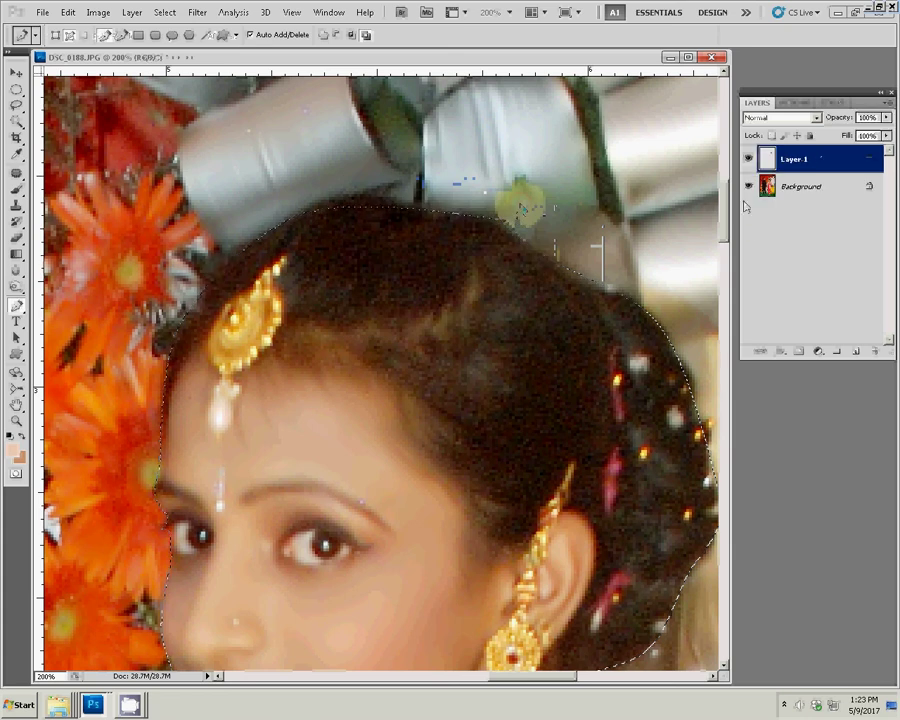
{"action": "left_click", "coordinate": [748, 187]}
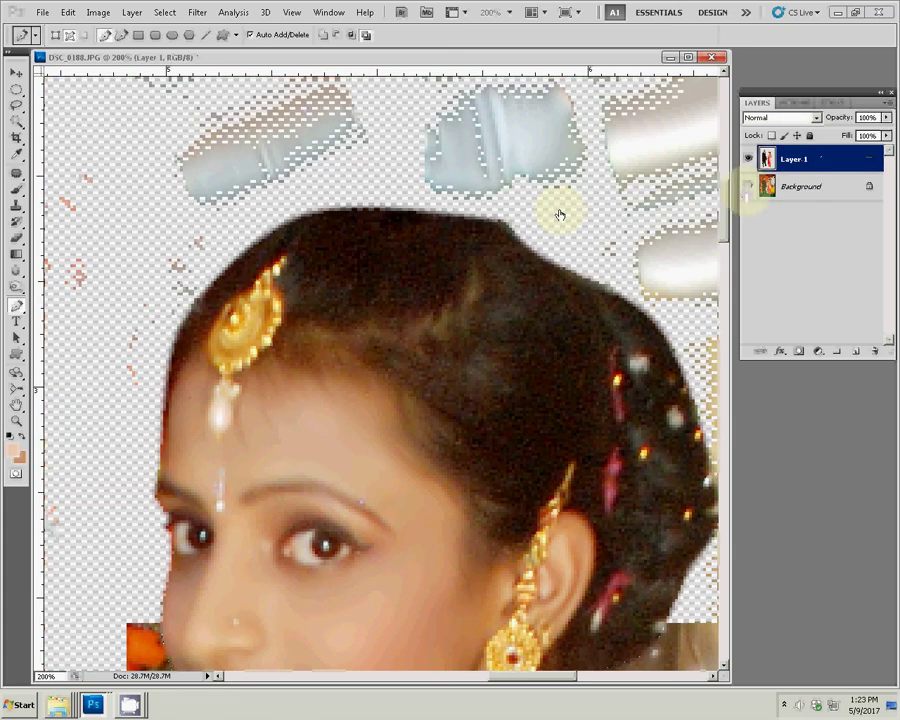
{"action": "key", "text": "e"}
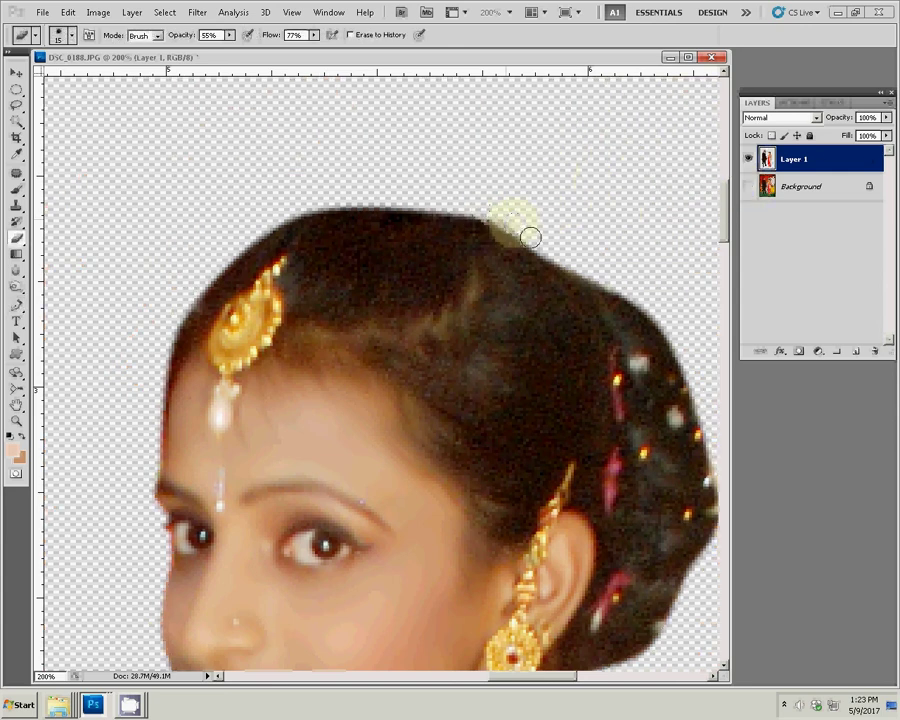
{"action": "key", "text": "z"}
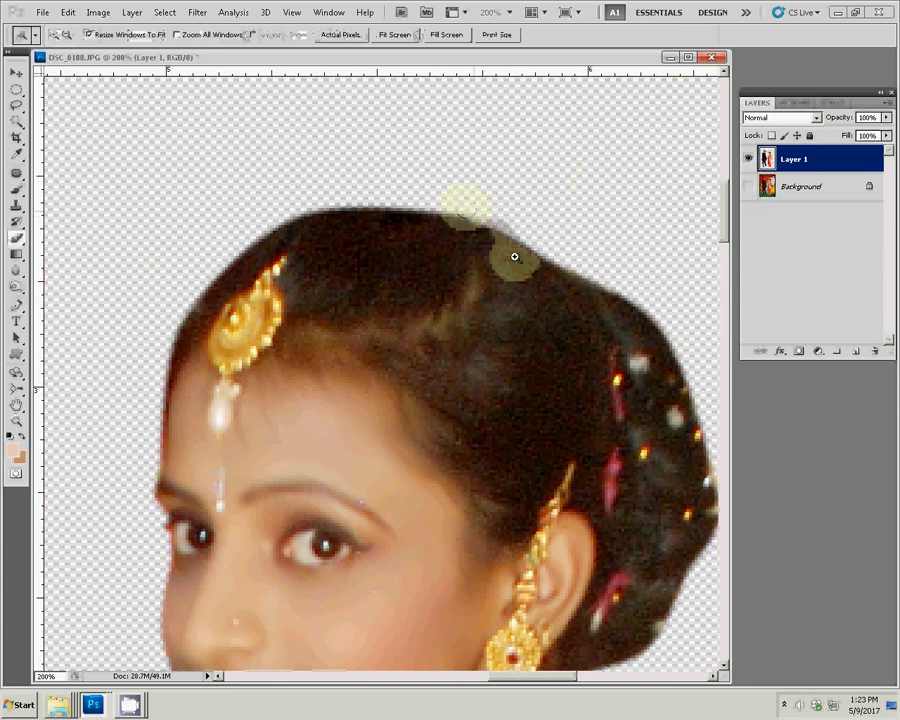
{"action": "right_click", "coordinate": [514, 257]}
Move the couple cut-out into the album page and scale it to about 191%.
{"action": "left_click", "coordinate": [532, 241]}
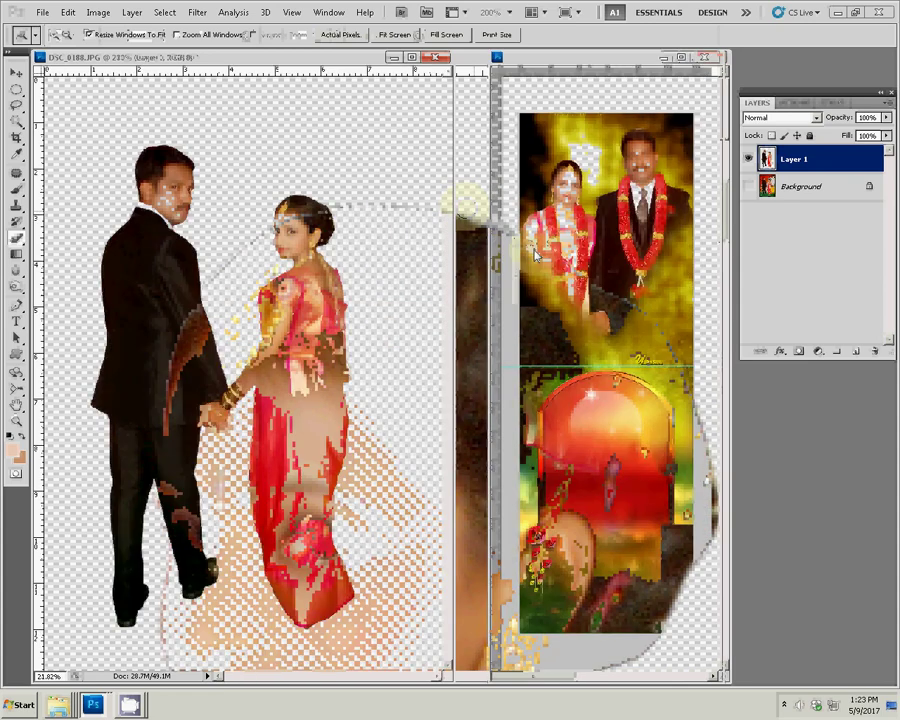
{"action": "key", "text": "v"}
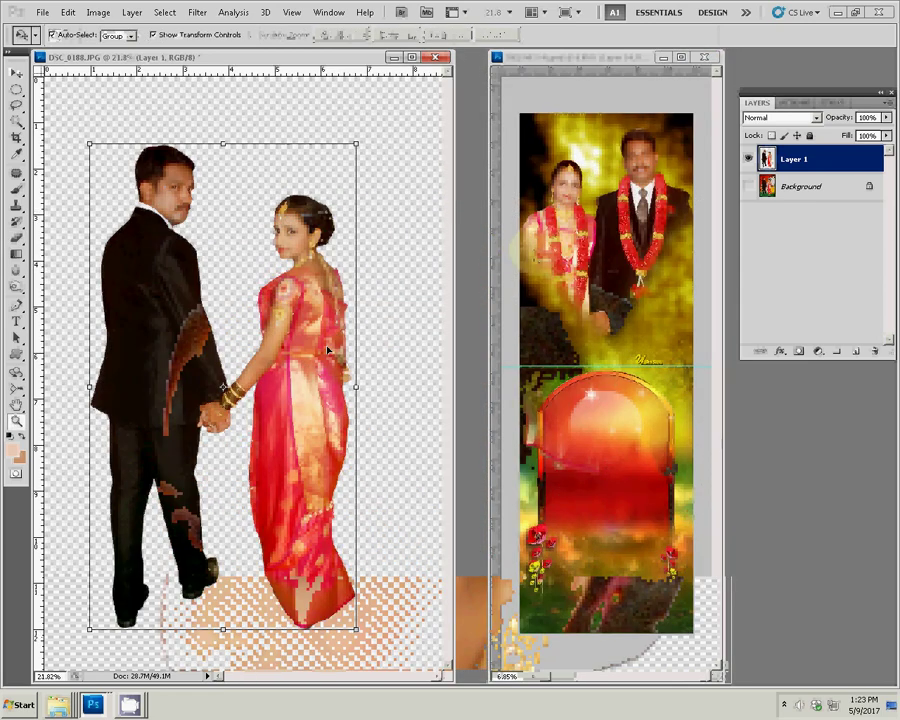
{"action": "left_click_drag", "start_coordinate": [328, 349], "coordinate": [612, 437]}
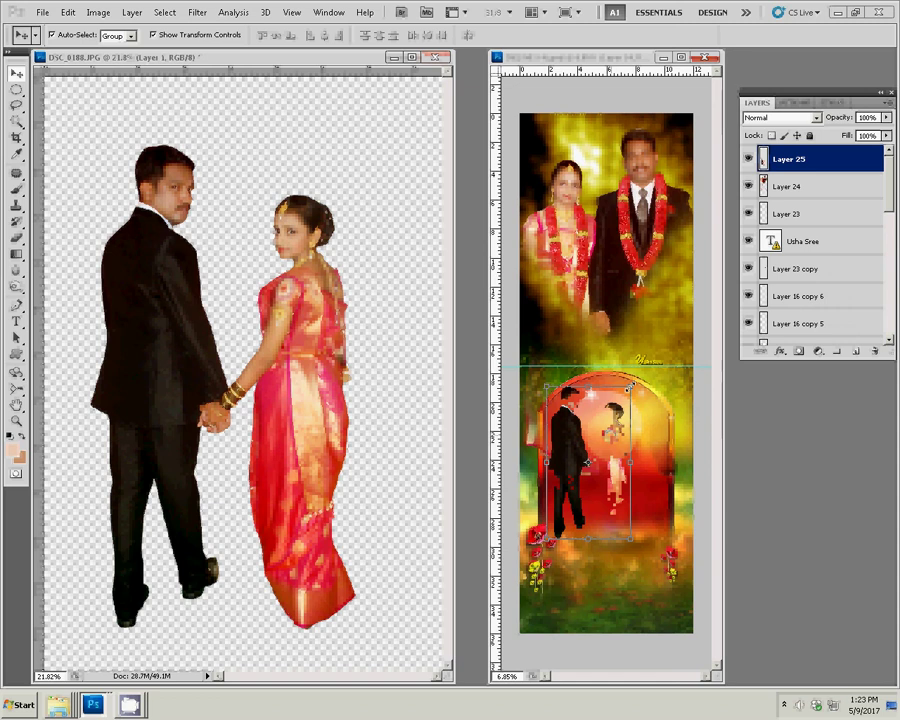
{"action": "key", "text": "ctrl+t"}
{"action": "left_click_drag", "start_coordinate": [631, 385], "coordinate": [674, 319]}
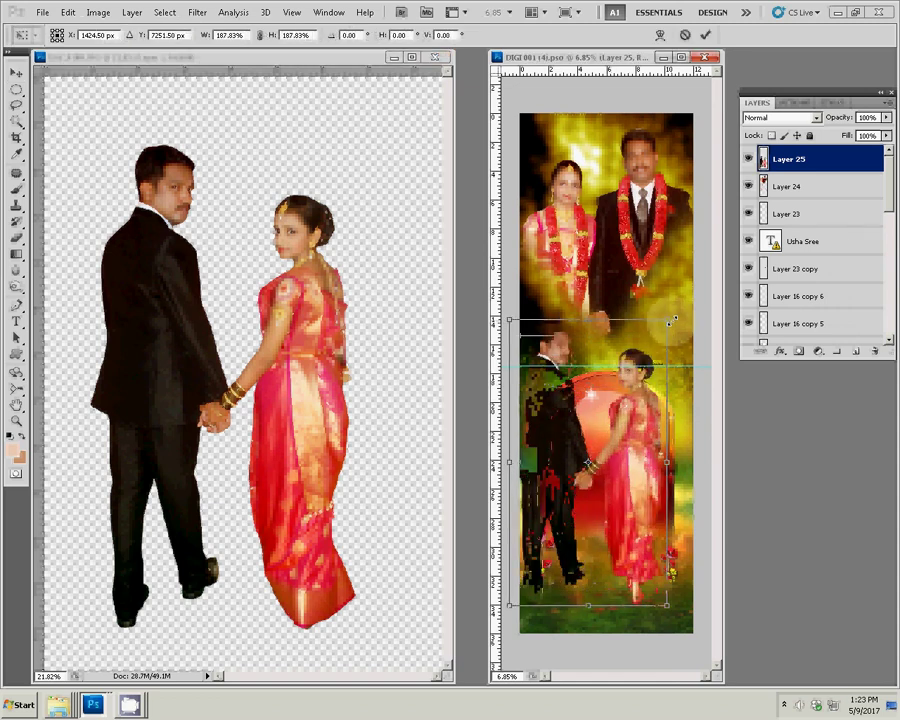
{"action": "left_click_drag", "start_coordinate": [671, 323], "coordinate": [670, 325]}
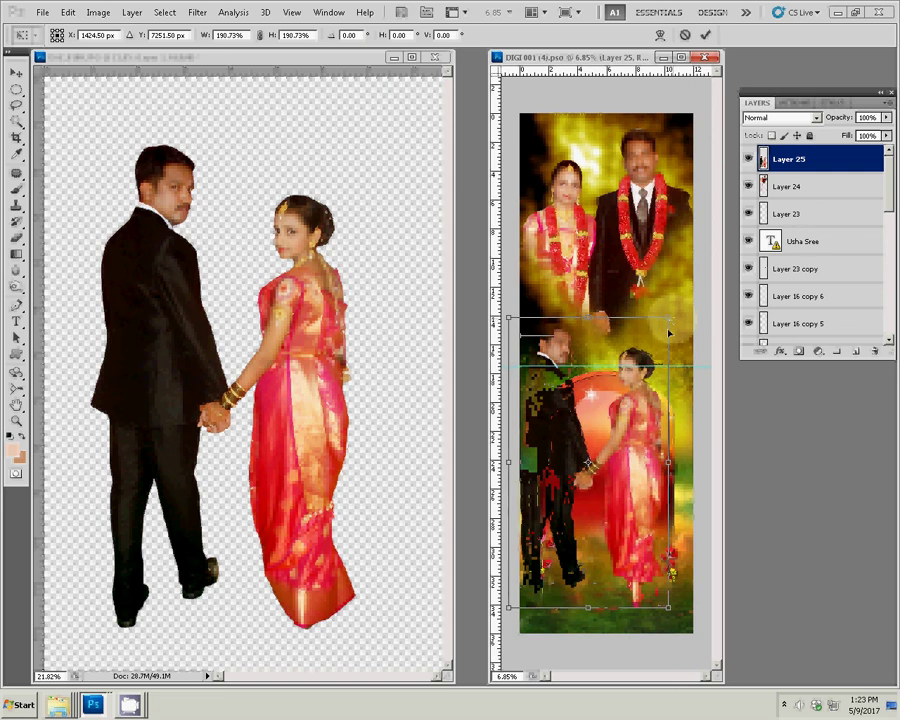
{"action": "key", "text": "Return"}
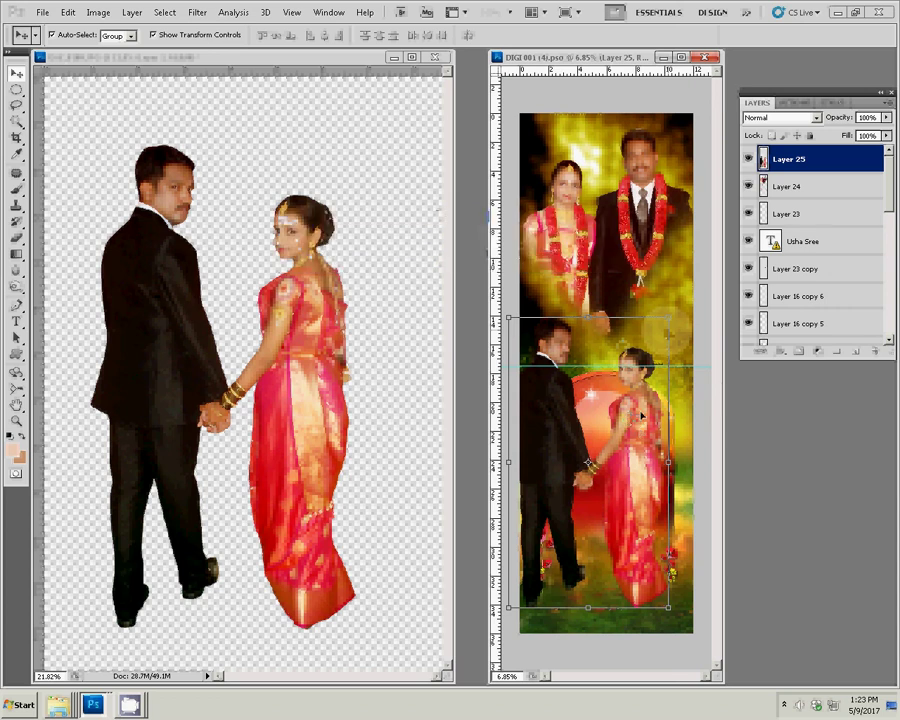
Enlarge the couple to the page width and move it up below the top photo.
{"action": "left_click_drag", "start_coordinate": [632, 425], "coordinate": [641, 415]}
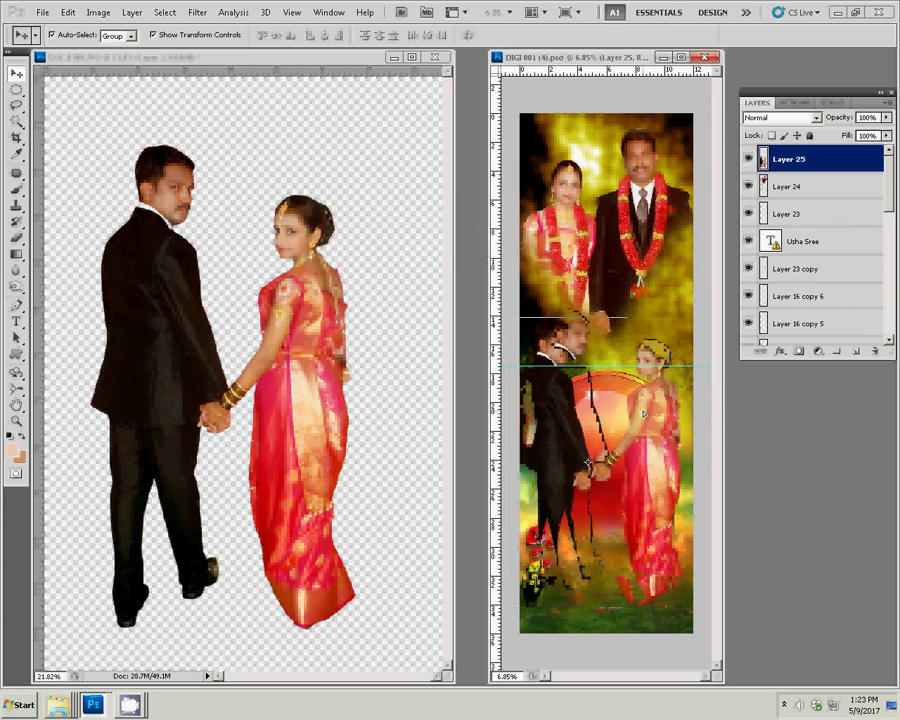
{"action": "key", "text": "ctrl+t"}
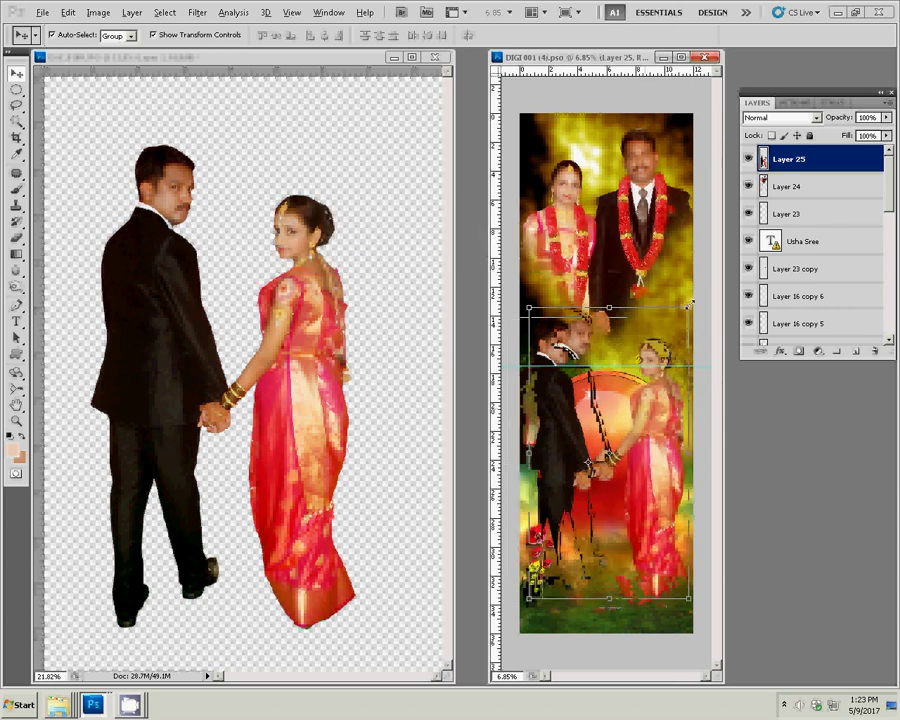
{"action": "mouse_move", "coordinate": [689, 308]}
{"action": "left_mouse_down"}
{"action": "mouse_move", "coordinate": [701, 286]}
{"action": "mouse_move", "coordinate": [695, 290]}
{"action": "left_mouse_up"}
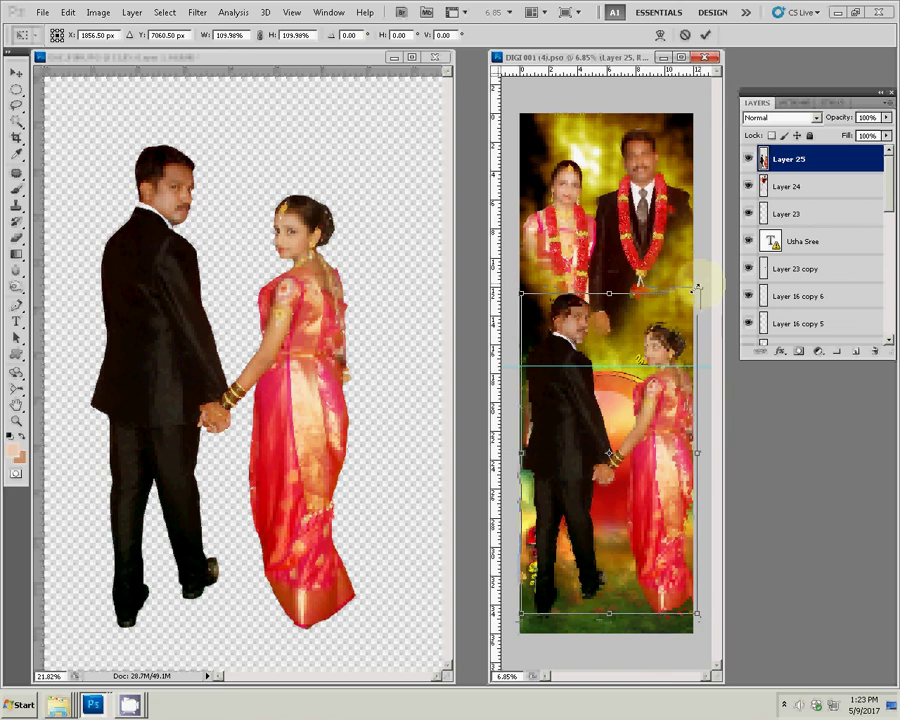
{"action": "left_click_drag", "start_coordinate": [659, 394], "coordinate": [654, 370]}
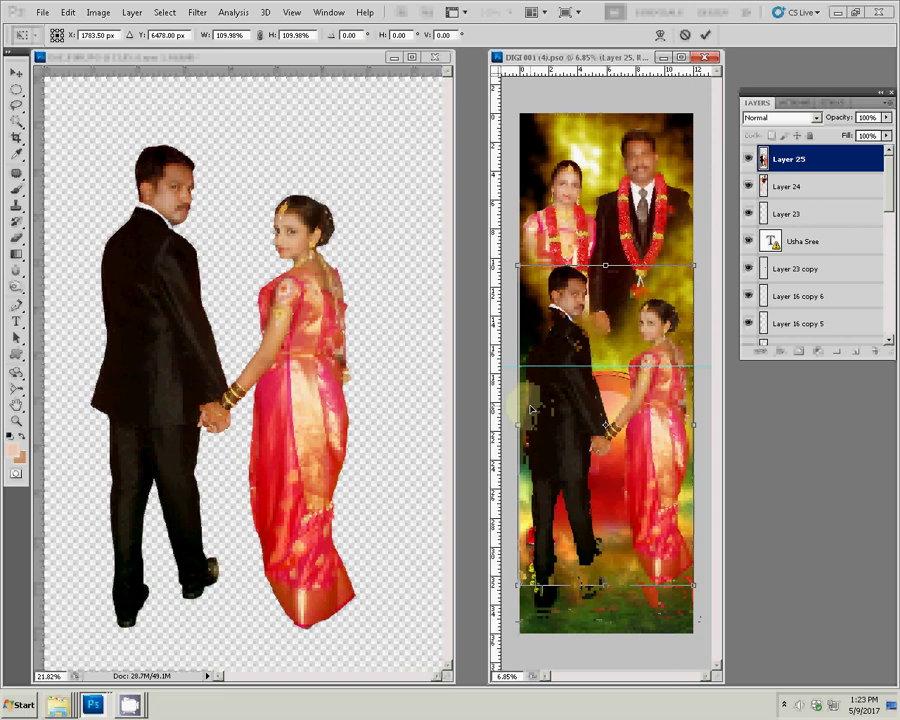
{"action": "key", "text": "Return"}
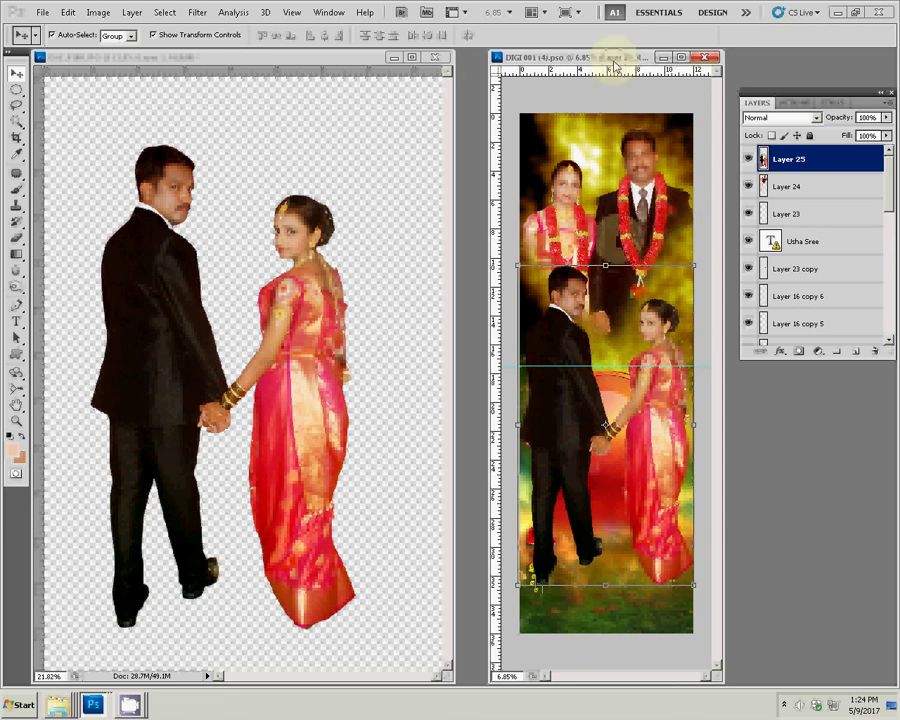
In Save As, navigate to the k5 folder on Local Disk (I:).
{"action": "key", "text": "ctrl+shift+s"}
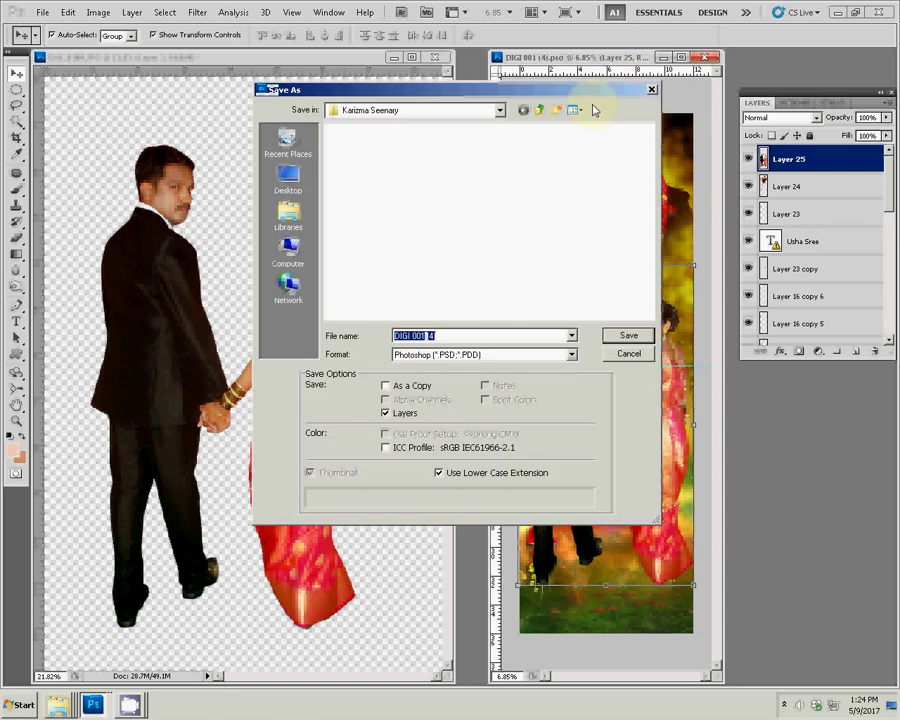
{"action": "left_click", "coordinate": [288, 255]}
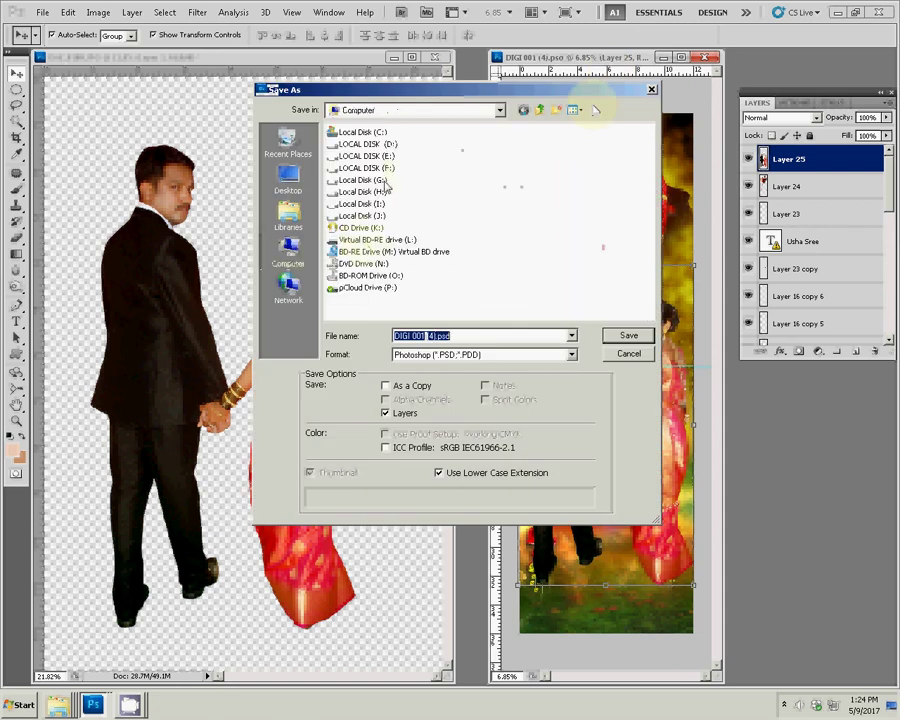
{"action": "left_click", "coordinate": [362, 180]}
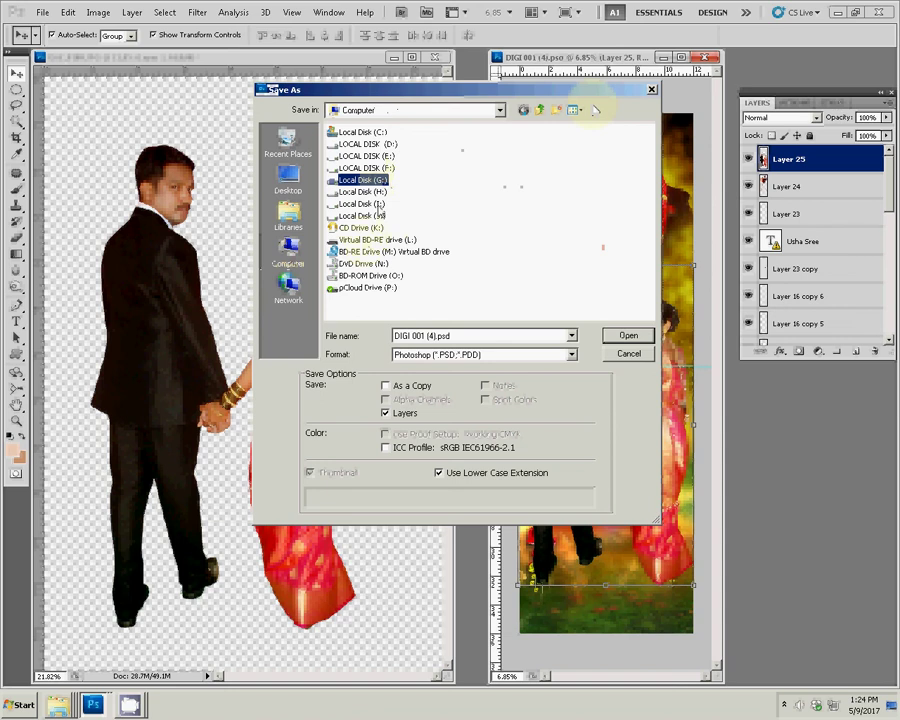
{"action": "left_click", "coordinate": [362, 204]}
{"action": "left_click", "coordinate": [628, 336]}
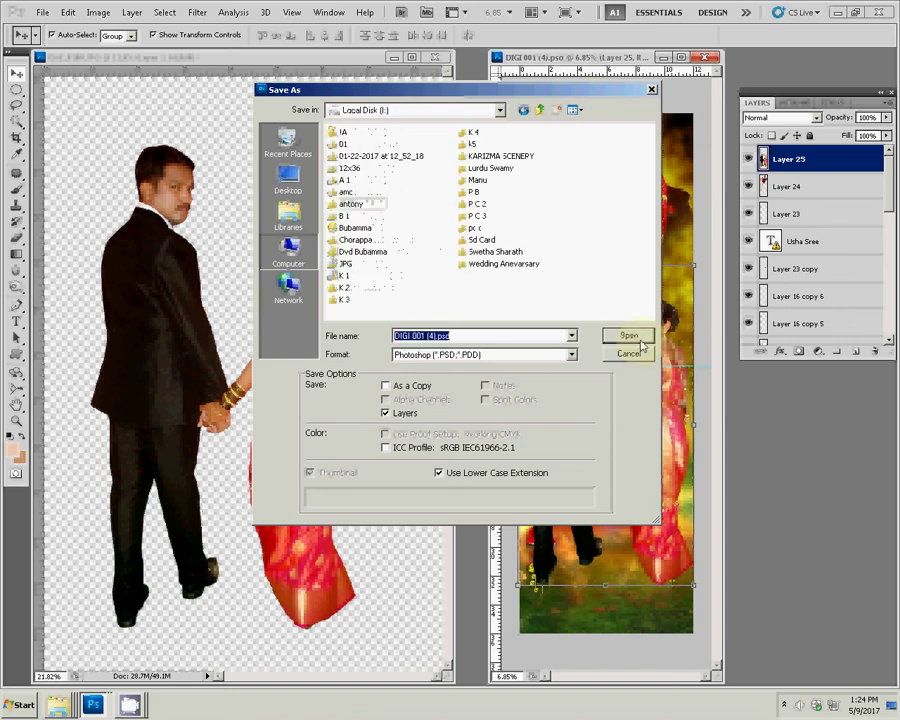
{"action": "left_click", "coordinate": [472, 143]}
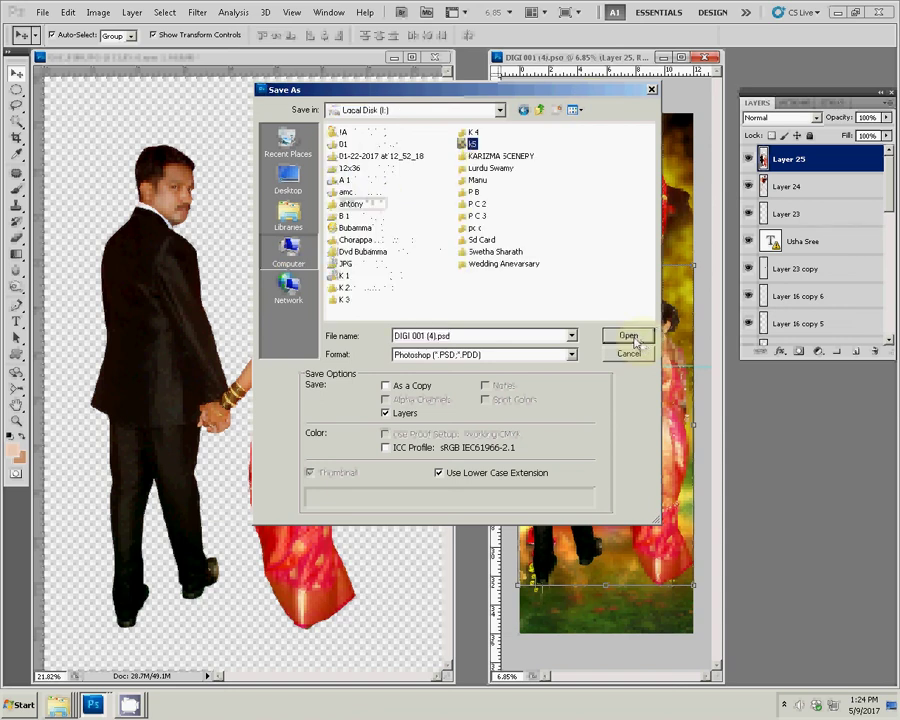
{"action": "left_click", "coordinate": [634, 340]}
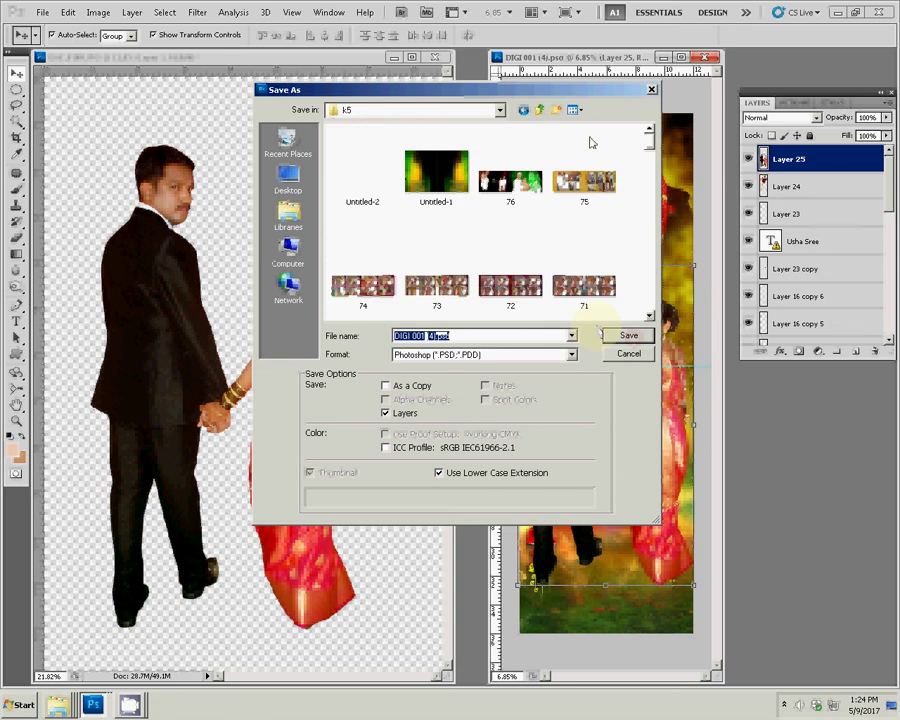
Name the file 043 and save it.
{"action": "left_click_drag", "start_coordinate": [648, 143], "coordinate": [655, 210]}
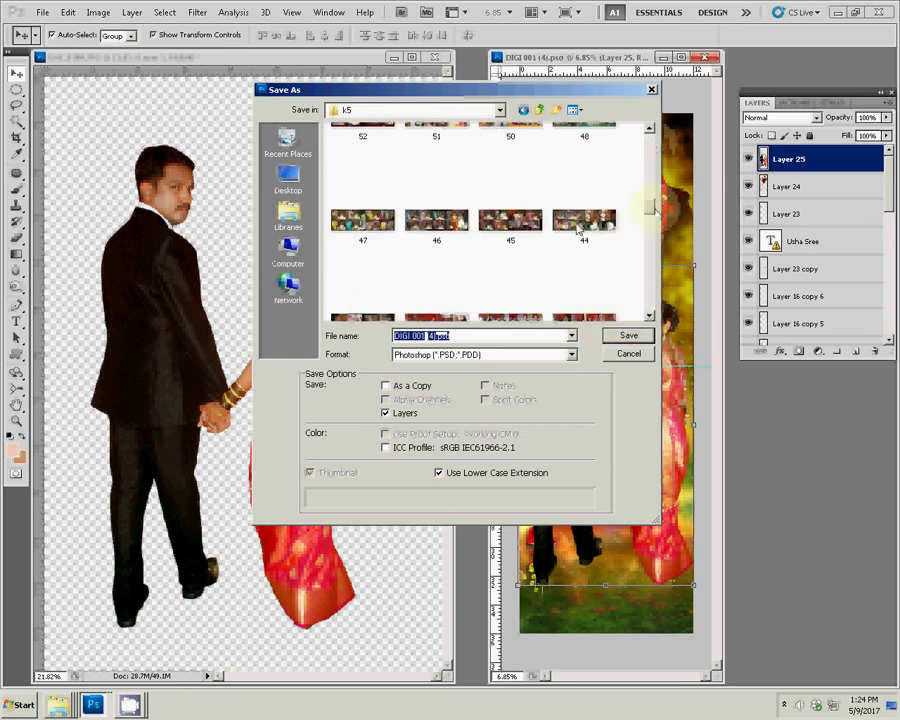
{"action": "left_click", "coordinate": [505, 222]}
{"action": "scroll", "coordinate": [508, 225], "scroll_direction": "down", "scroll_amount": 1}
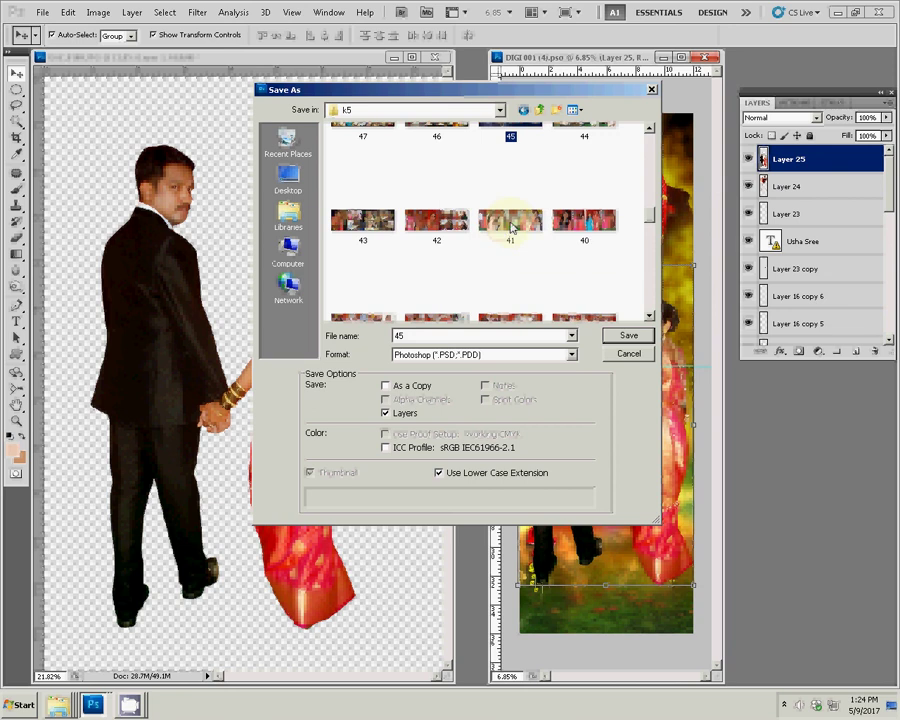
{"action": "left_click", "coordinate": [650, 130]}
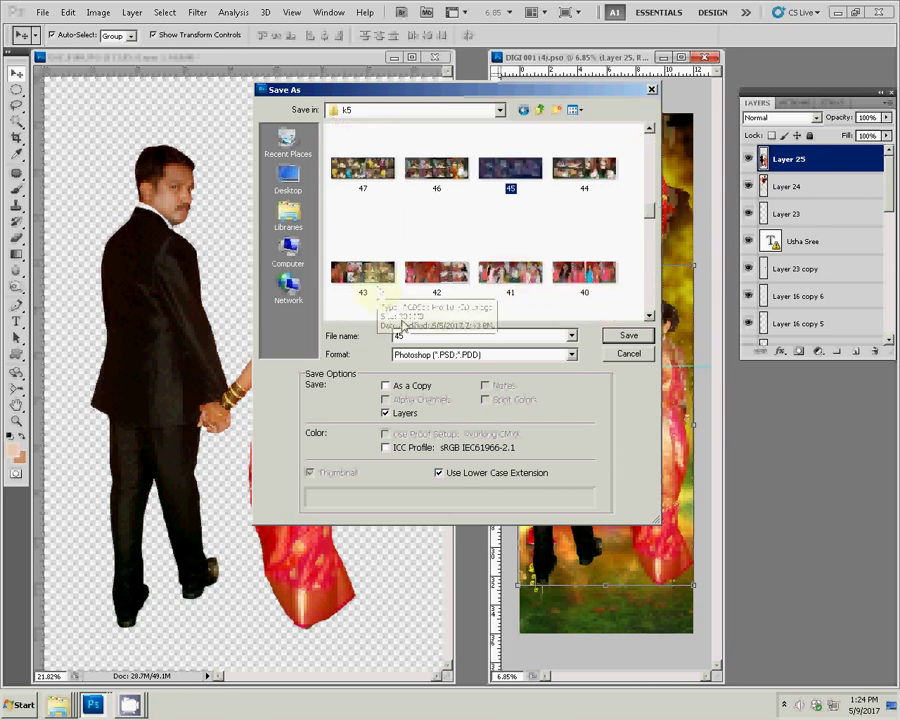
{"action": "double_click", "coordinate": [415, 336]}
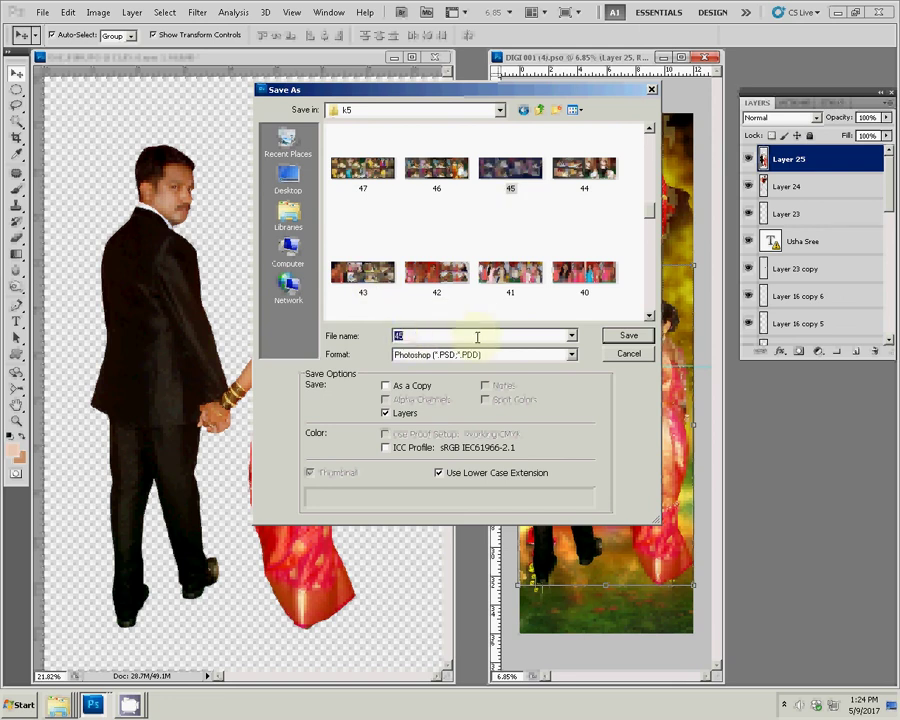
{"action": "type", "text": "04"}
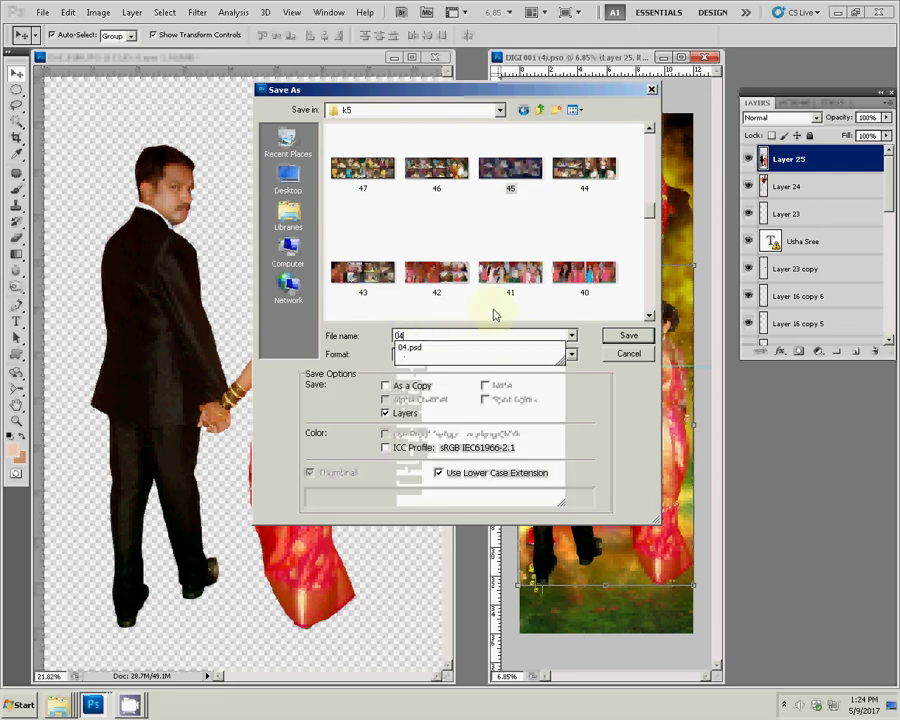
{"action": "type", "text": "3"}
{"action": "left_click", "coordinate": [636, 339]}
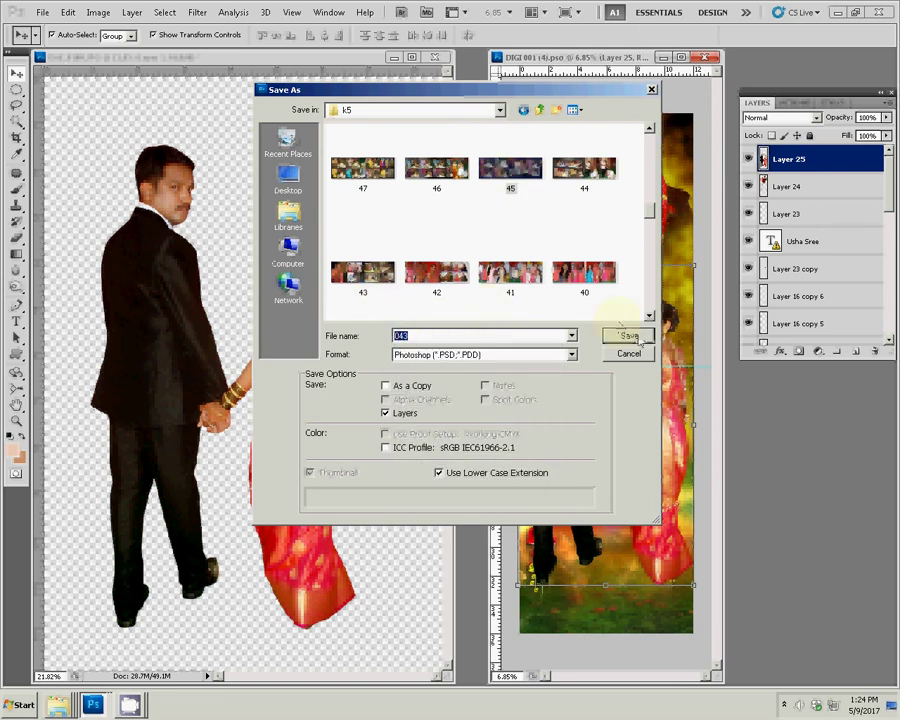
Accept the Photoshop Format Options to finish writing 043.psd.
{"action": "key", "text": "Return"}
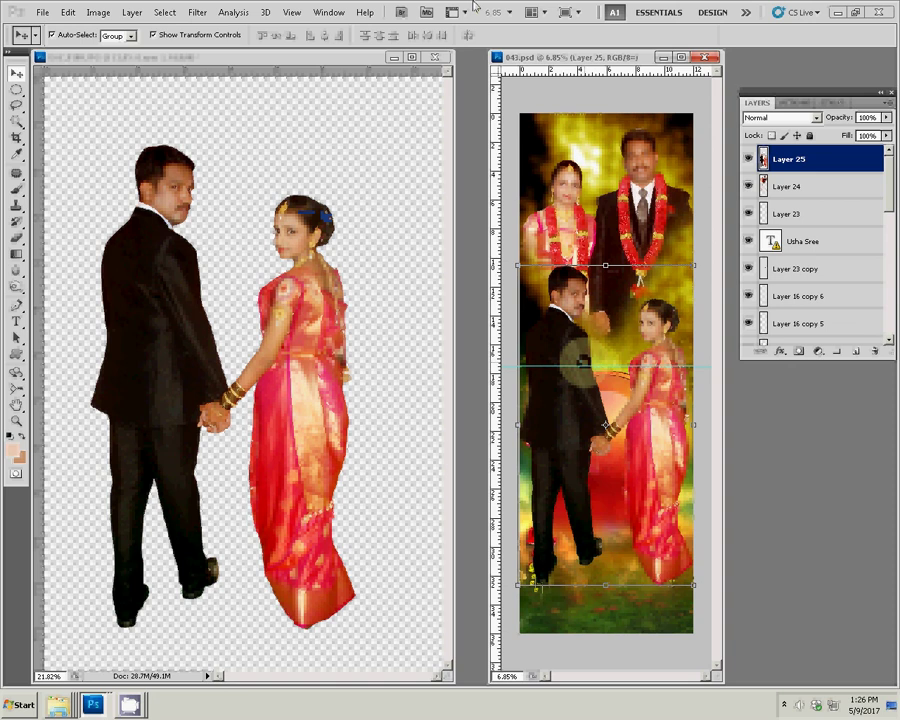
{"action": "left_click", "coordinate": [130, 705]}
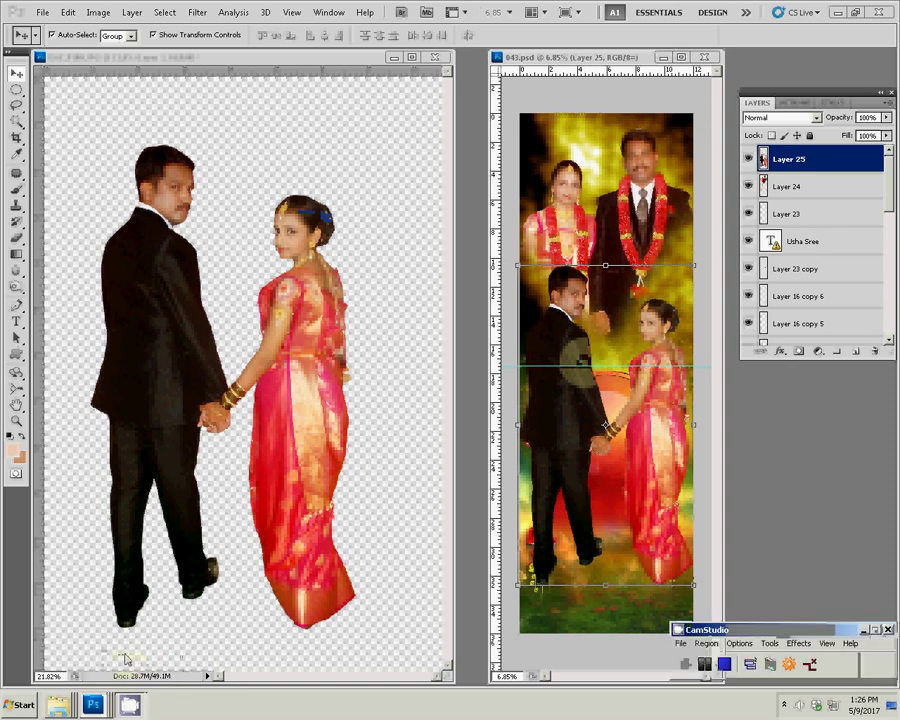